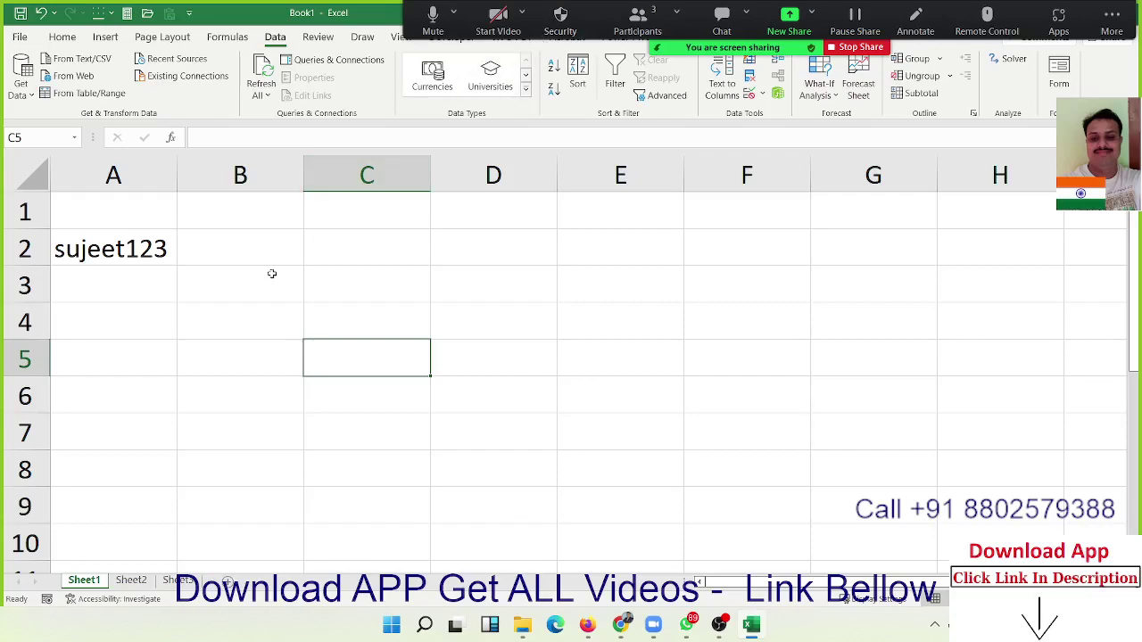
Step: Check the sample text in A2 and enter the same text into A5
click(259, 276)
click(105, 271)
click(155, 250)
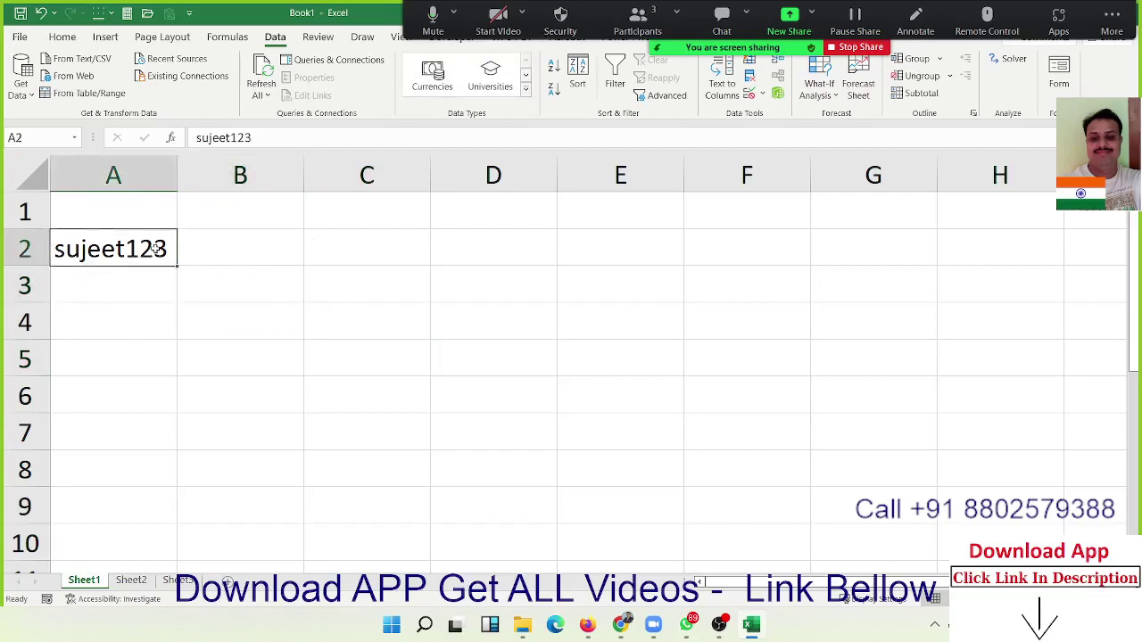
click(198, 301)
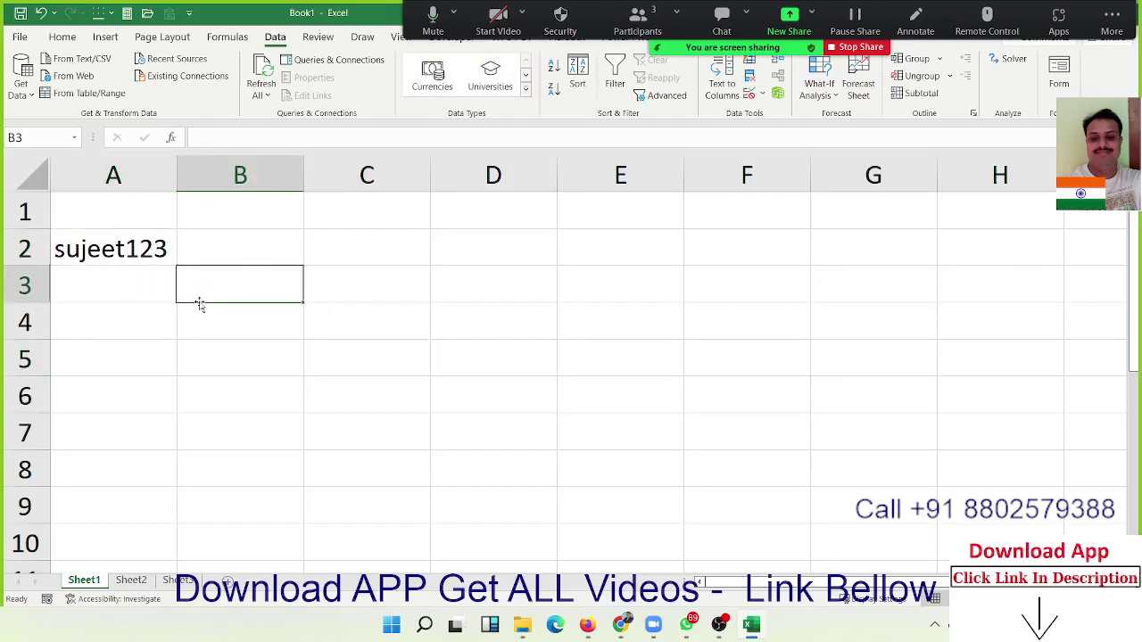
click(143, 265)
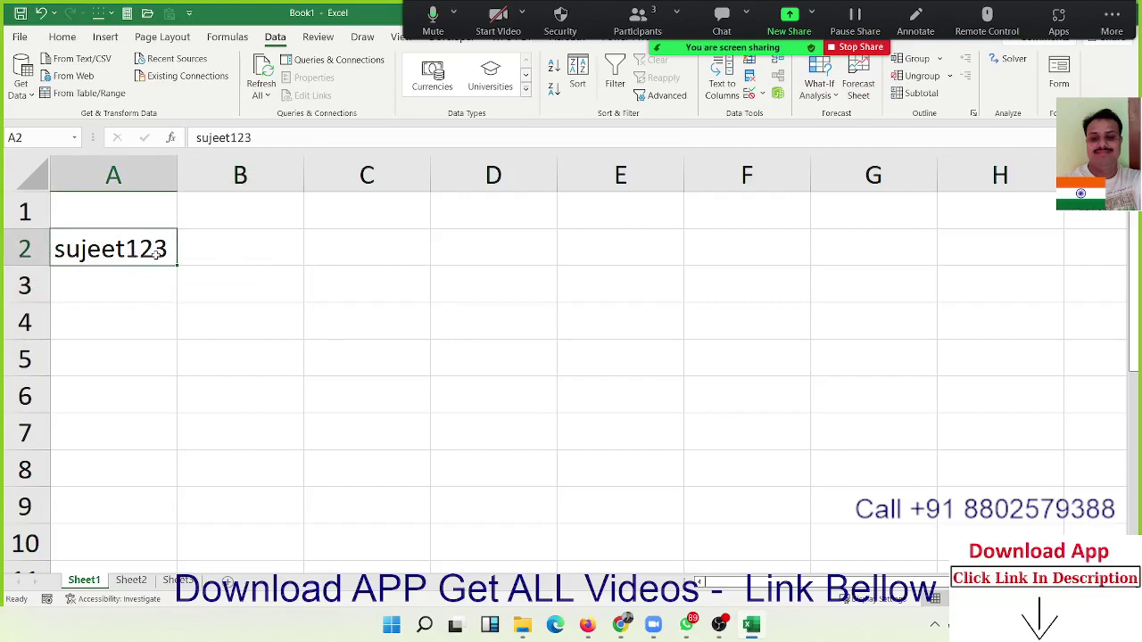
click(300, 283)
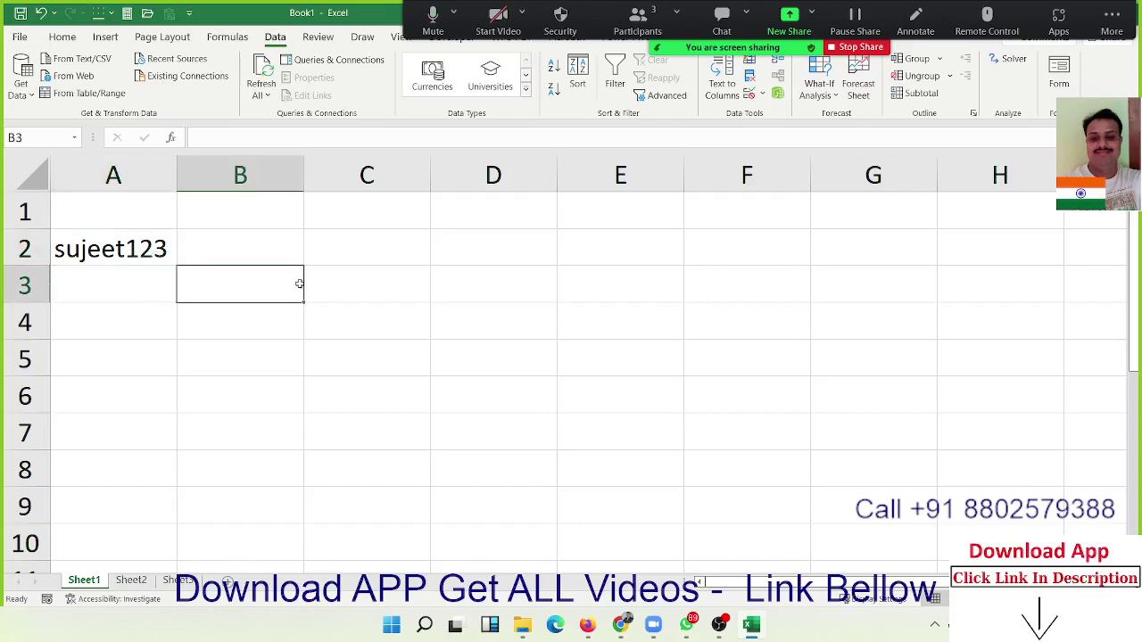
click(107, 256)
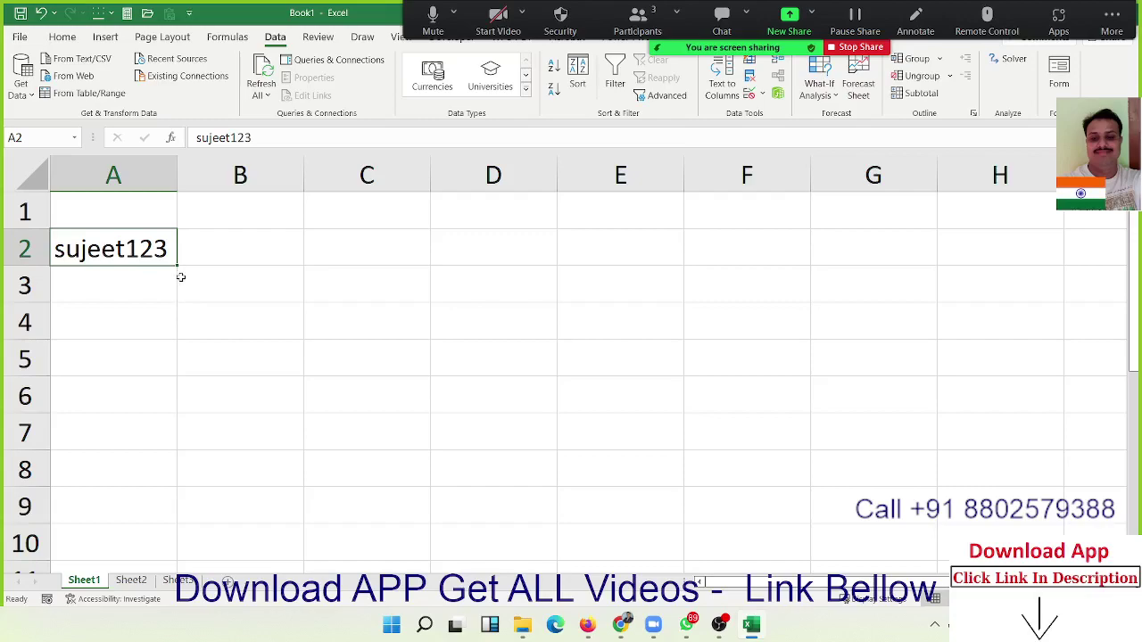
click(145, 354)
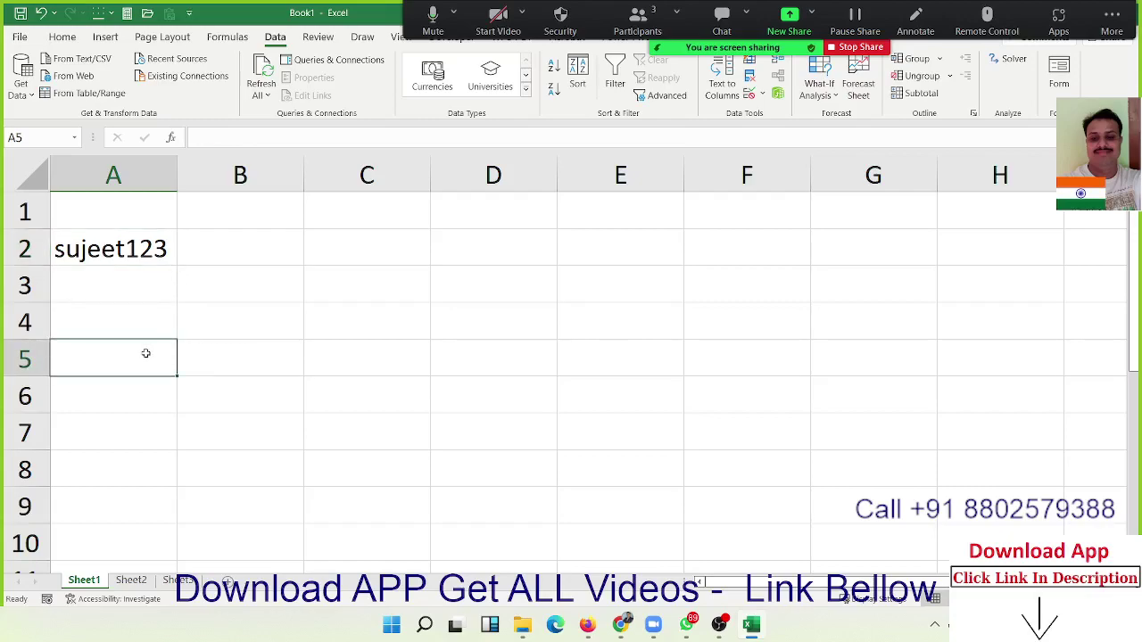
text(sujee)
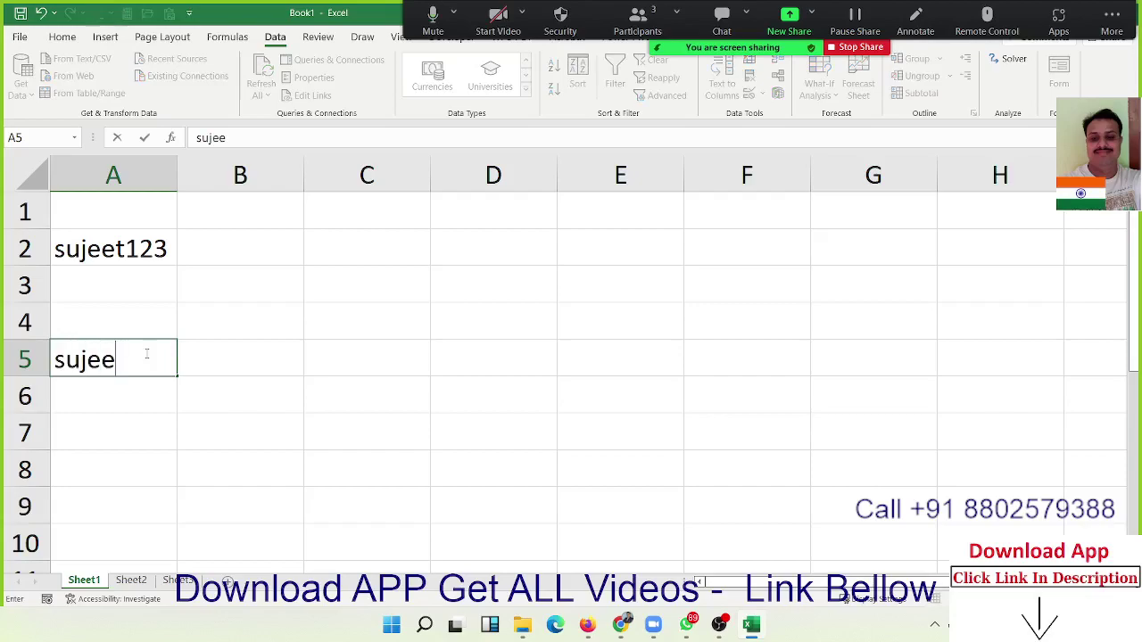
text(t123)
key(Tab)
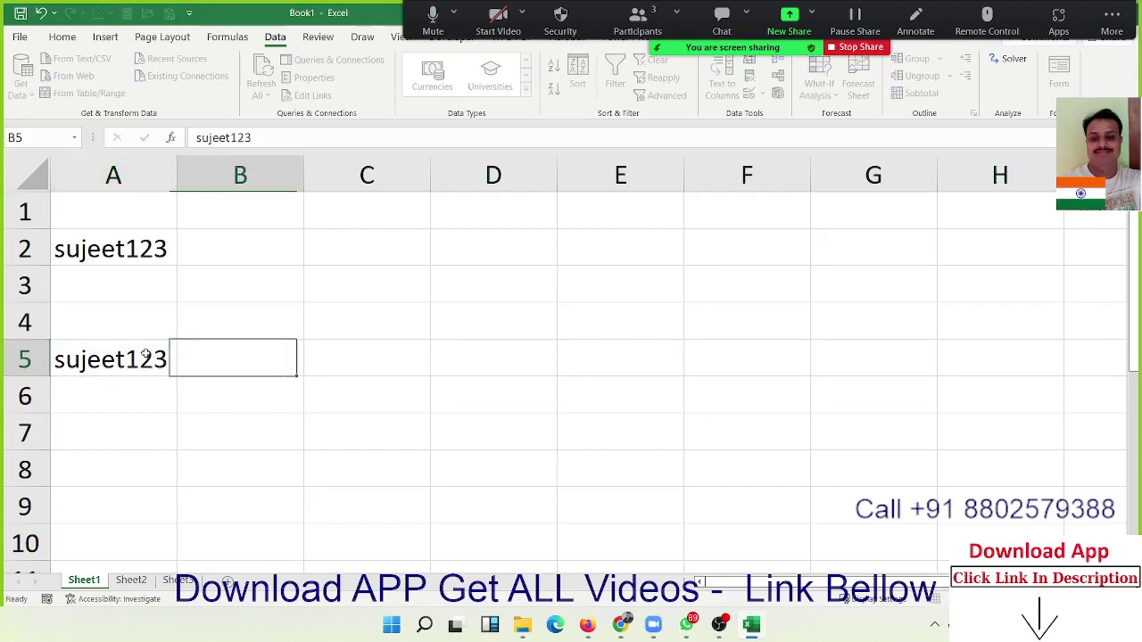
Step: Try =TEXTSPLIT(A5,1) in B5, then clear its results from B5:C5
text(=te)
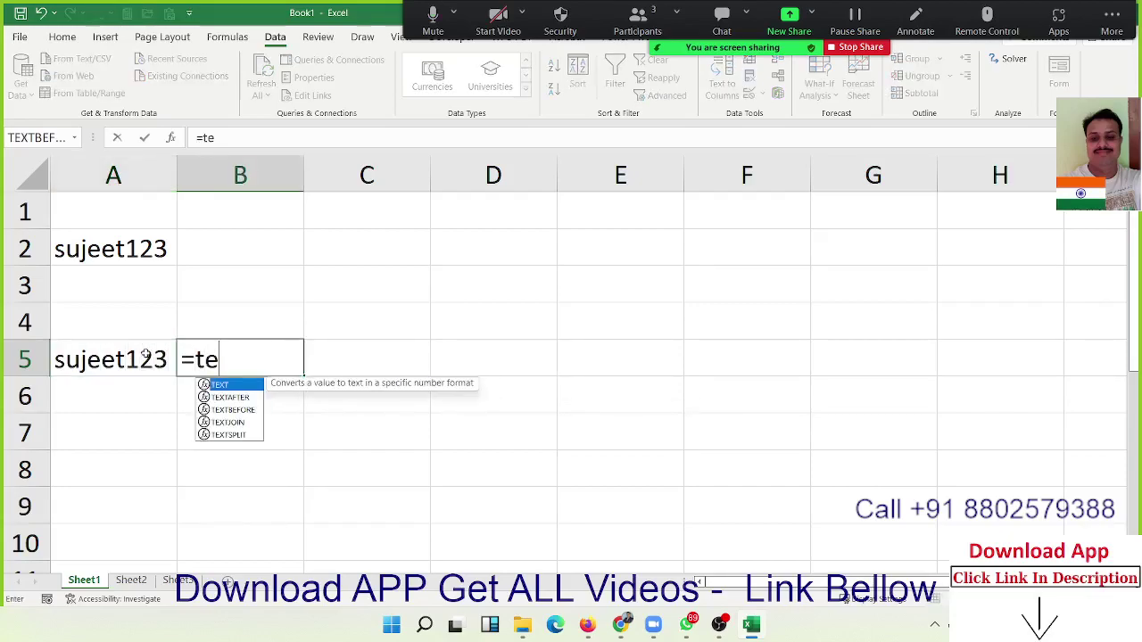
key(Down)
key(Down)
key(Down)
key(Down)
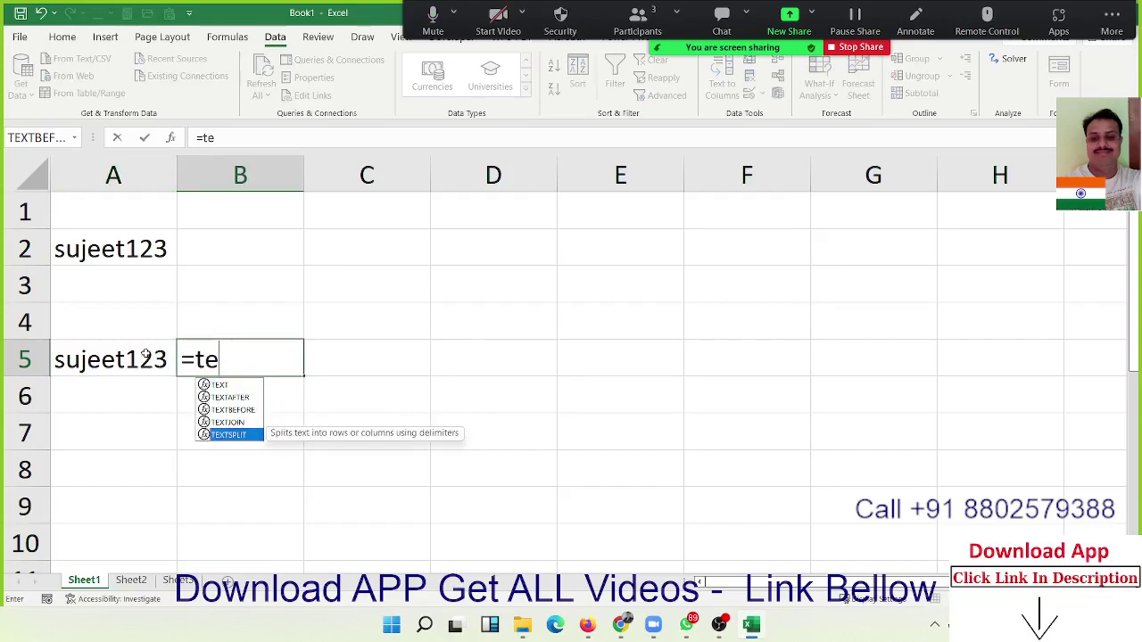
key(Tab)
click(145, 354)
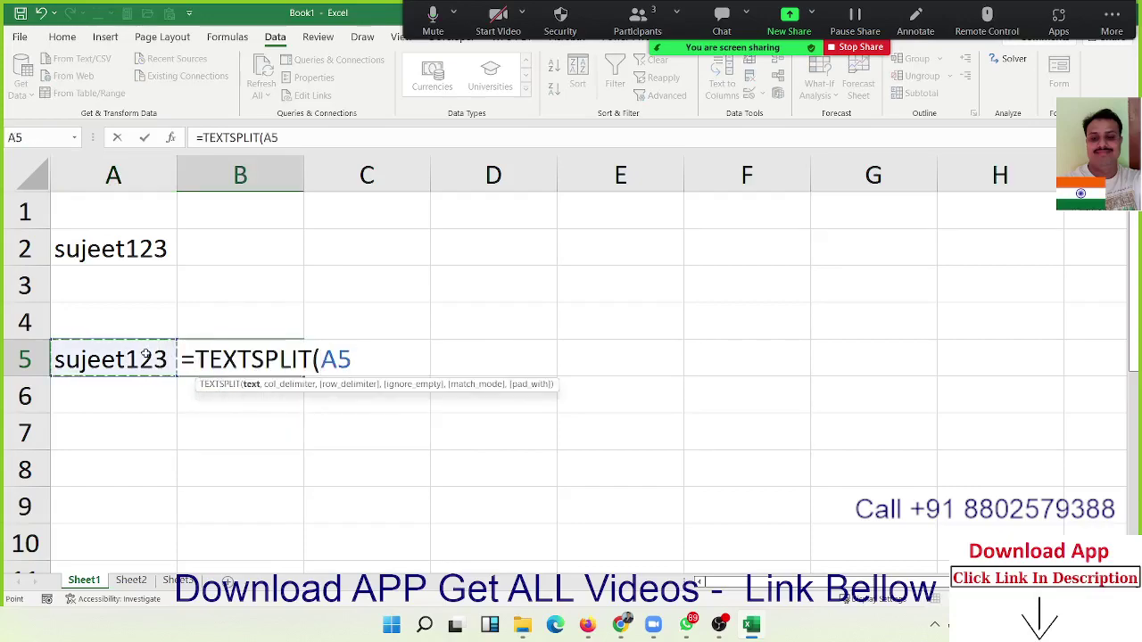
text(,)
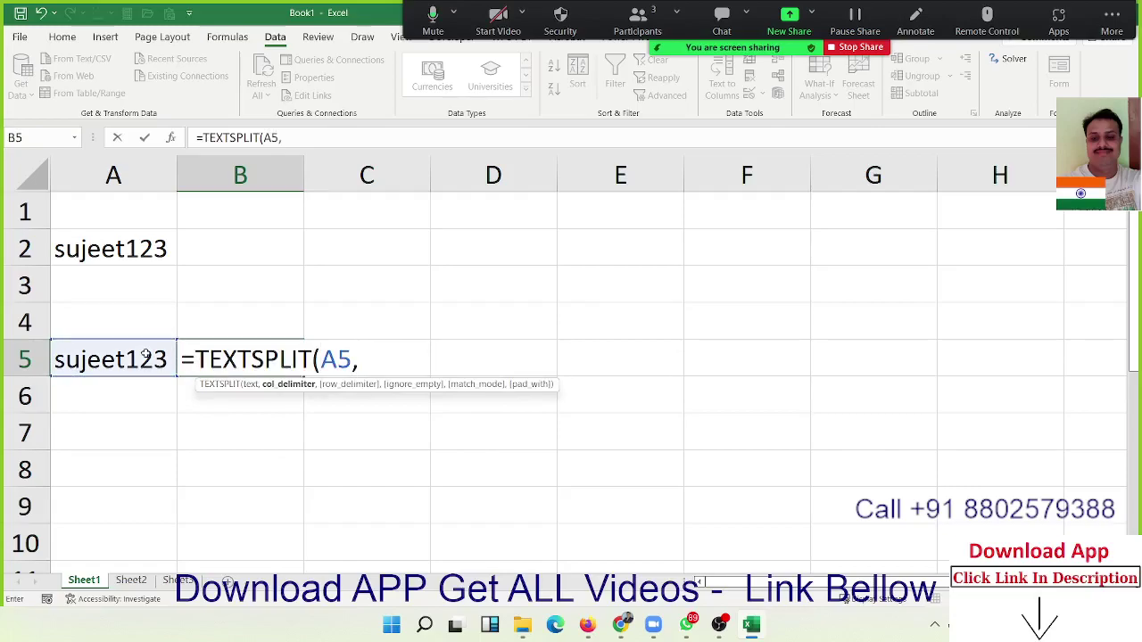
text(1)
text(,)
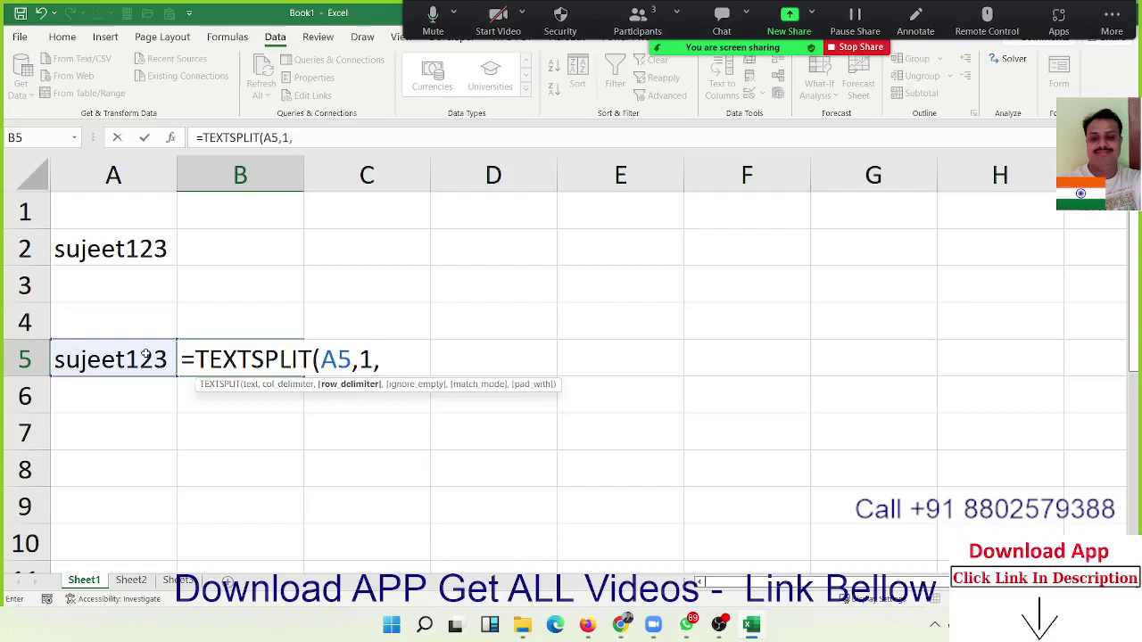
key(BackSpace)
text())
key(Return)
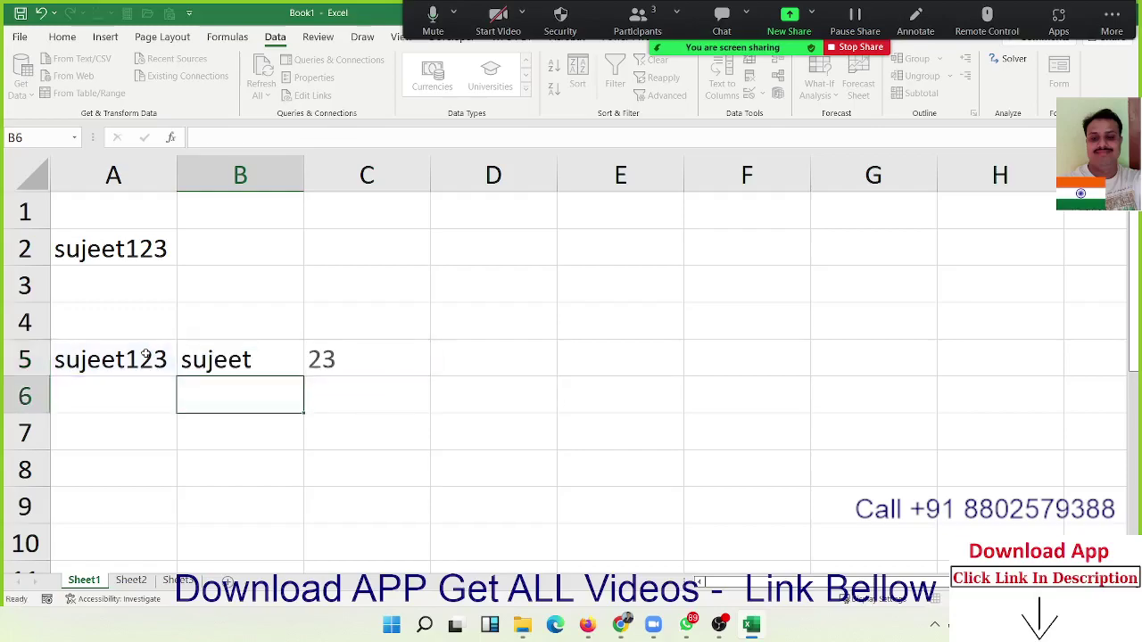
key(Up)
key(shift+Right)
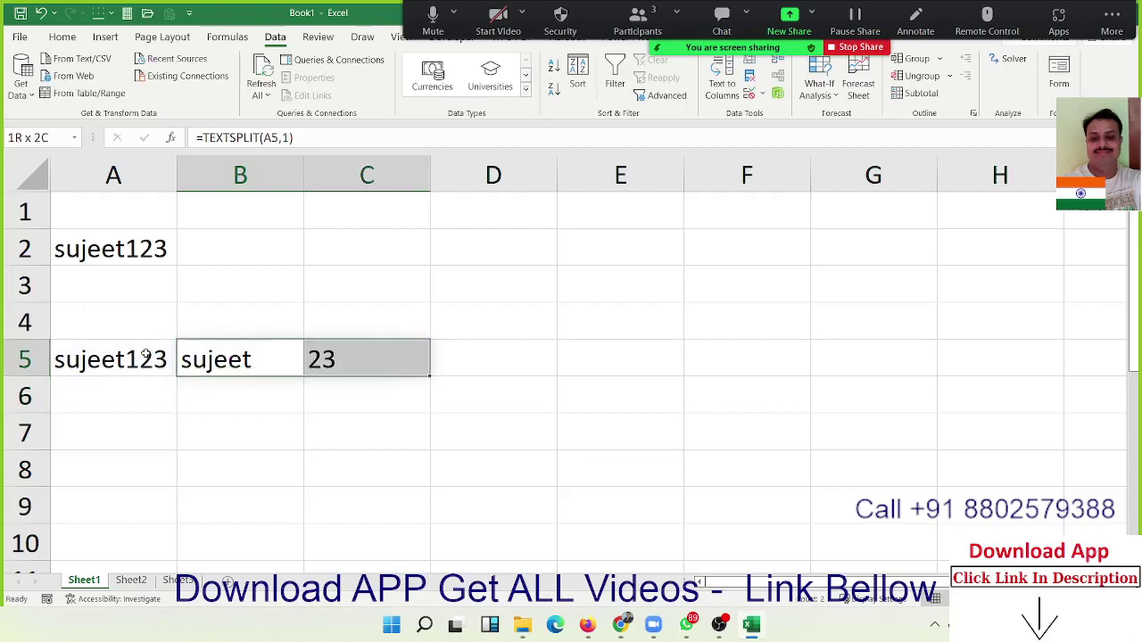
key(Delete)
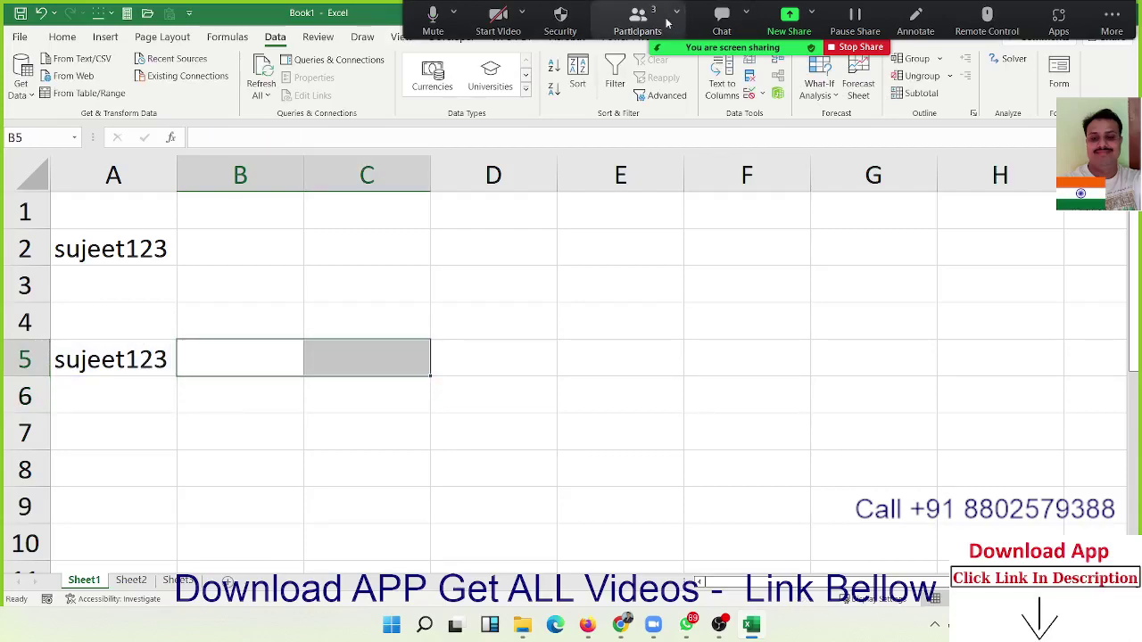
Step: In Zoom's participant list, allow the third listed participant to record local files
click(637, 18)
click(696, 247)
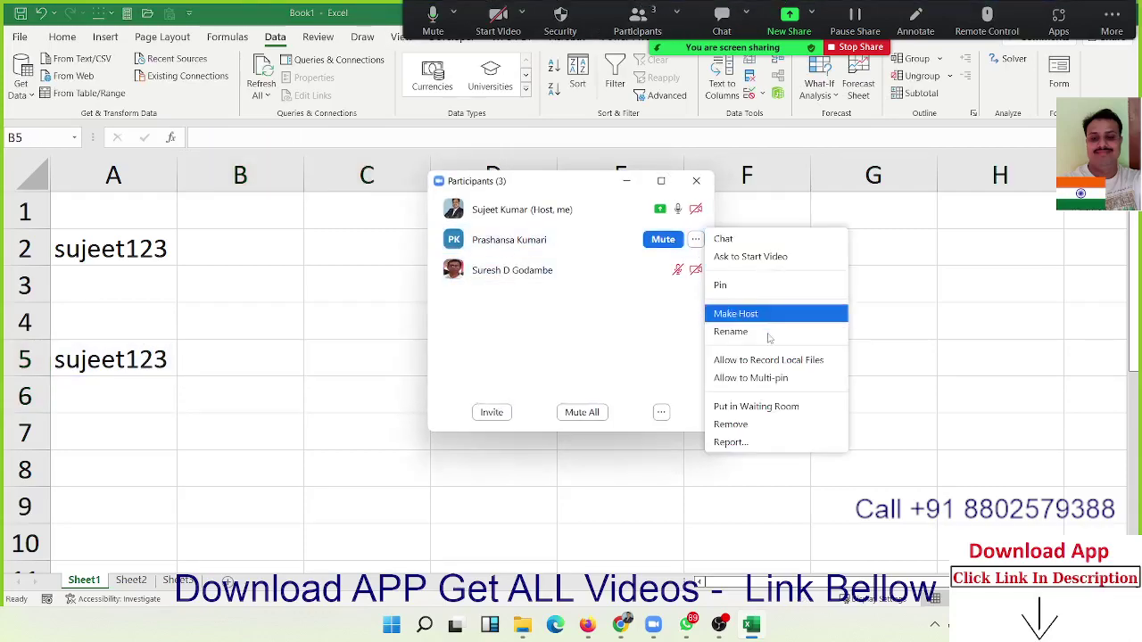
click(772, 361)
click(697, 272)
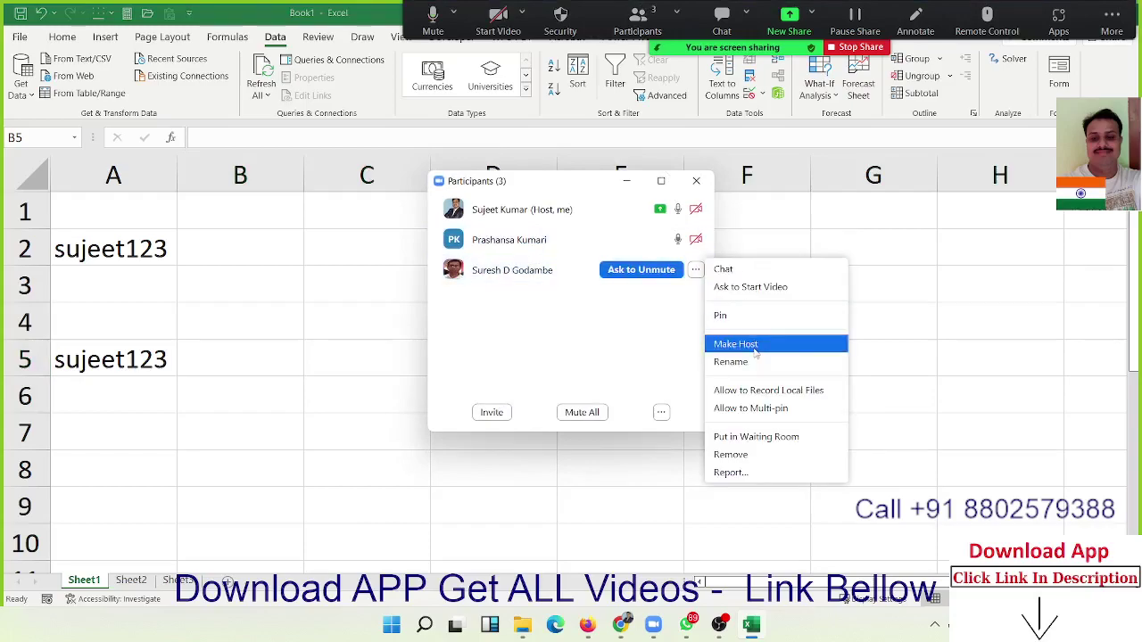
click(751, 394)
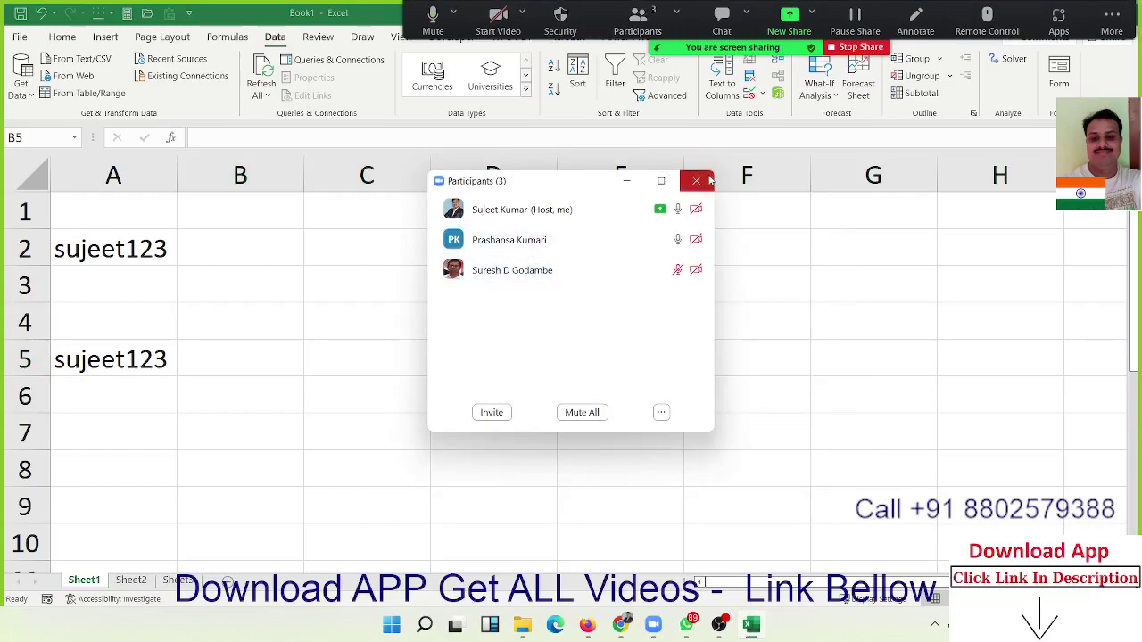
click(696, 180)
Step: Acknowledge the recording notice and clear the text from cell A5
drag(241, 357, 366, 356)
click(166, 355)
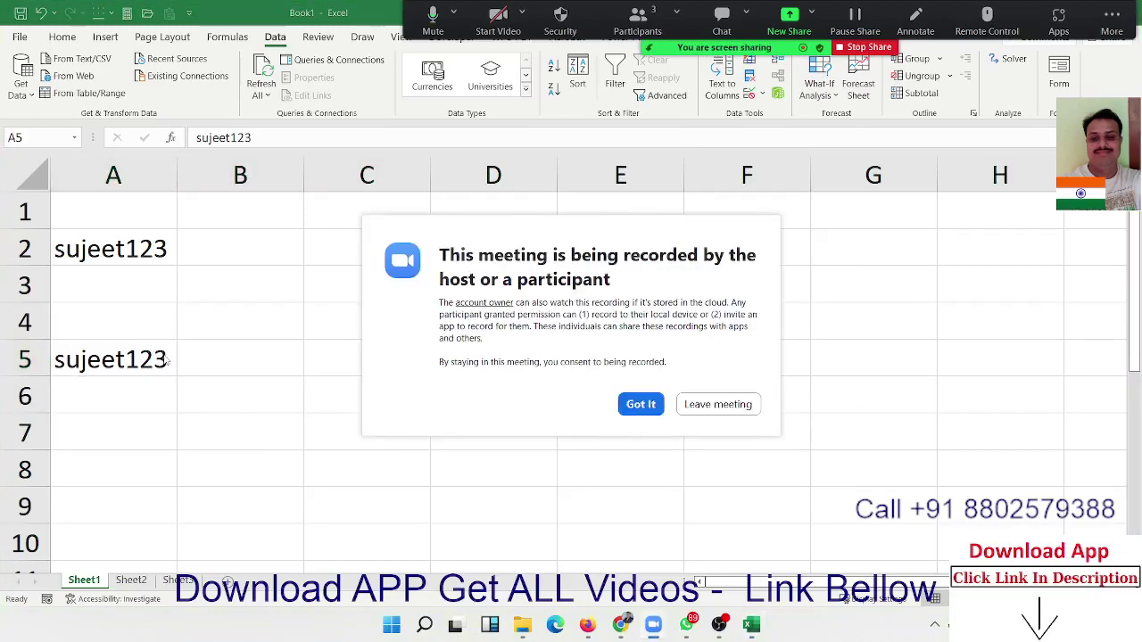
click(638, 406)
key(Delete)
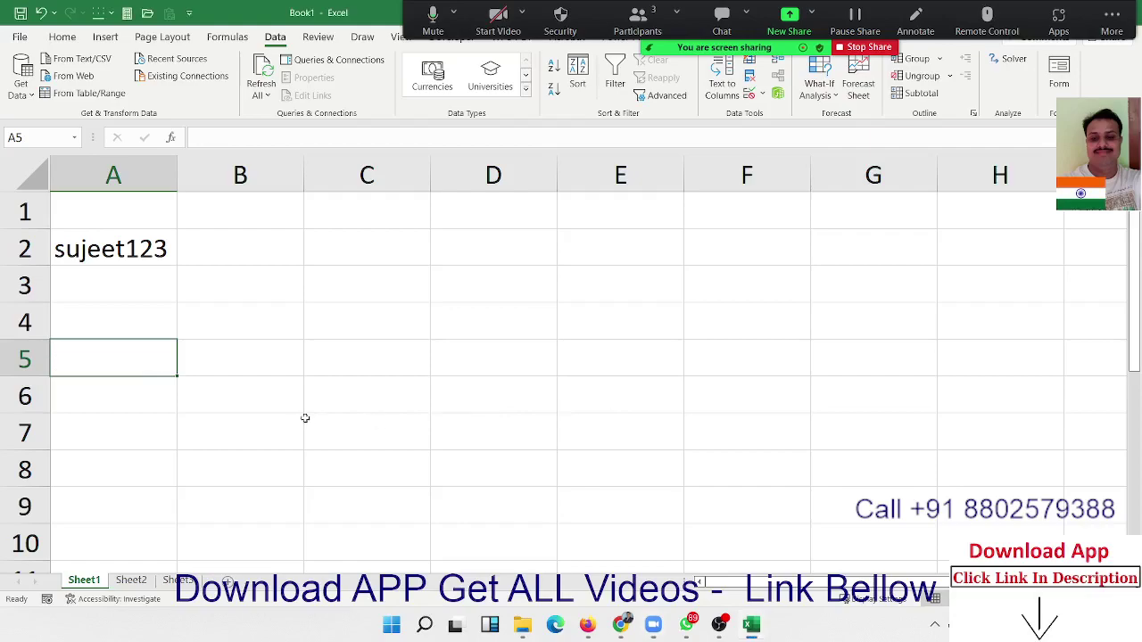
Step: Enter =MID(A2,1,1) in B3
click(278, 306)
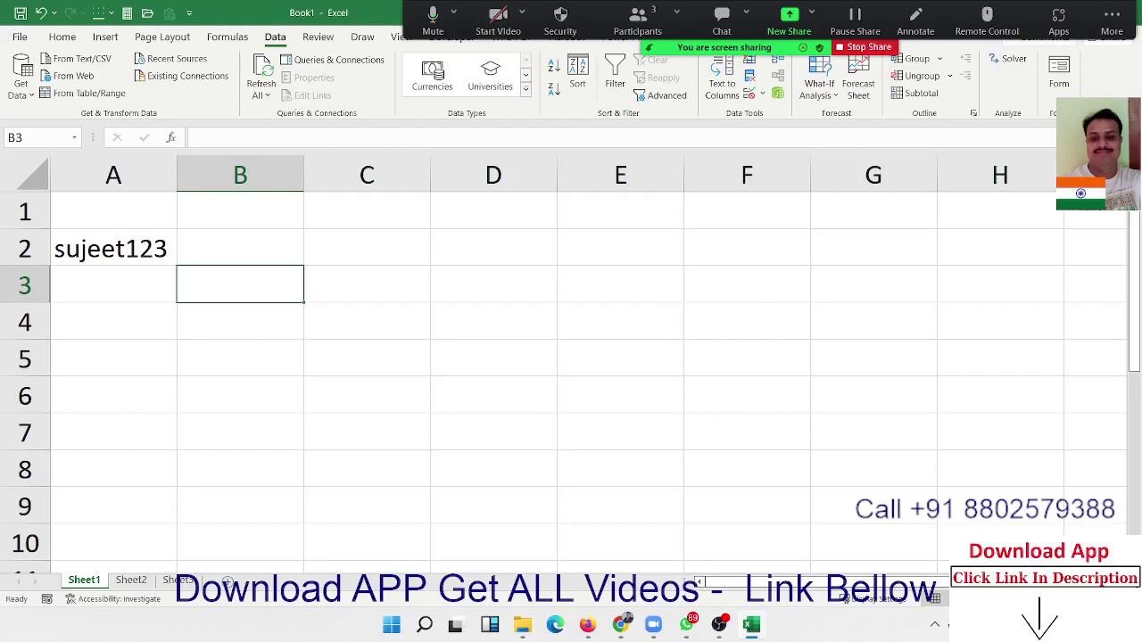
text(=m)
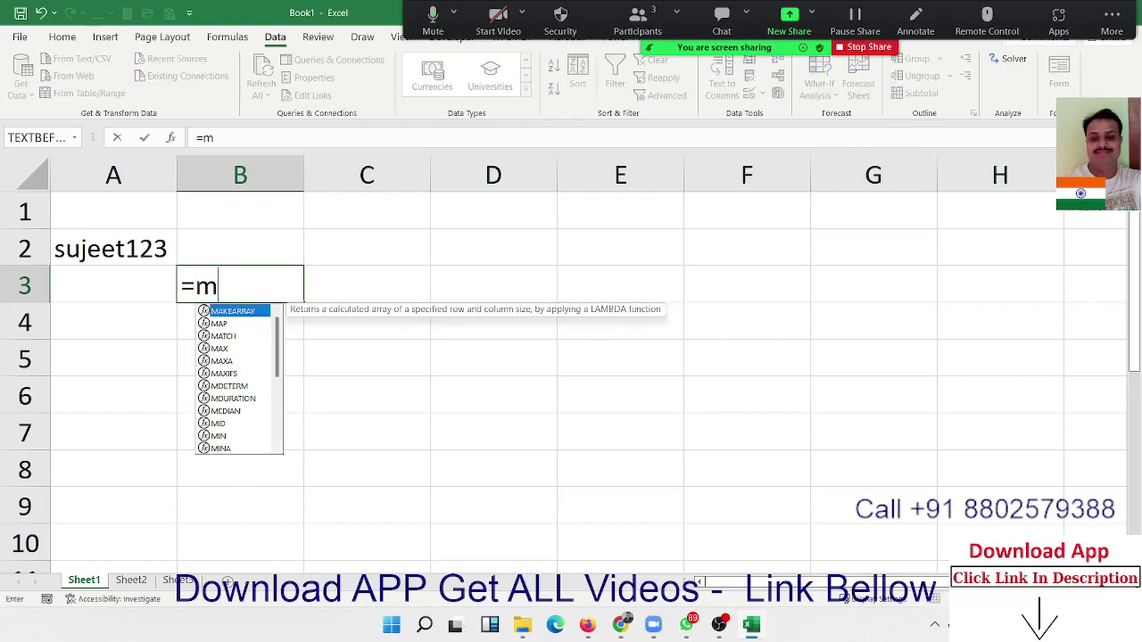
text(id)
key(Tab)
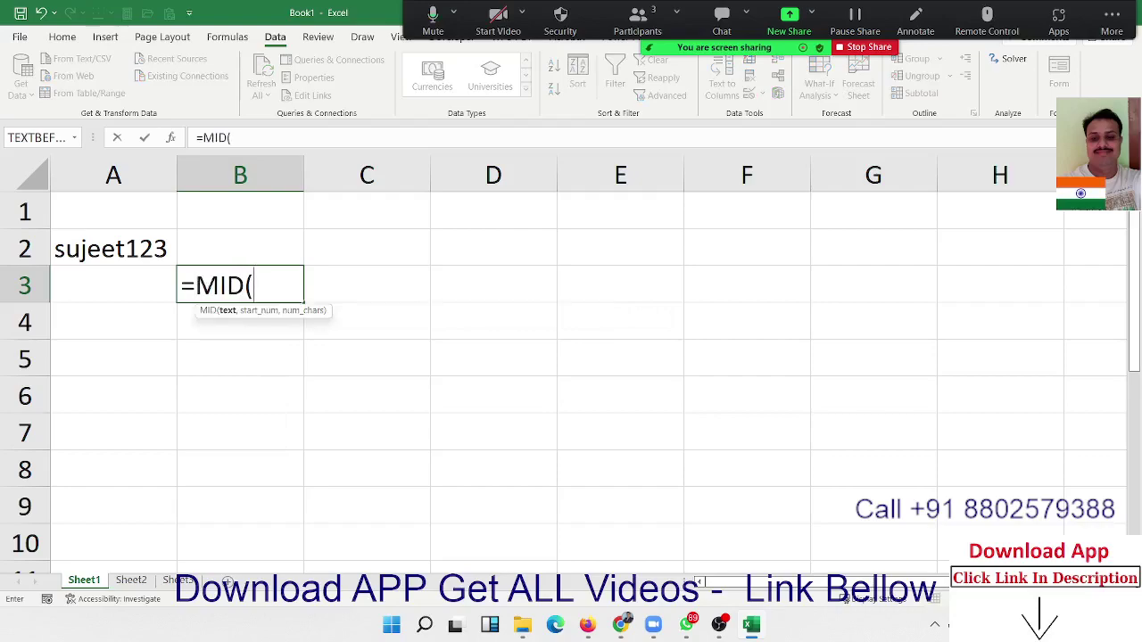
key(Left)
key(Up)
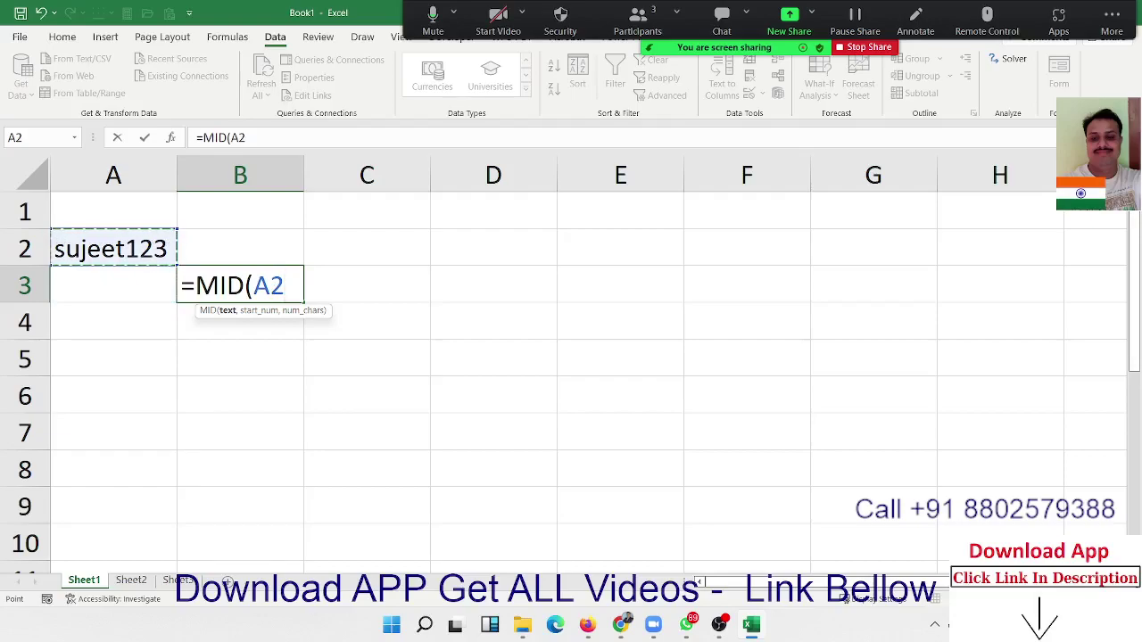
text(,1,1)
key(ctrl+Return)
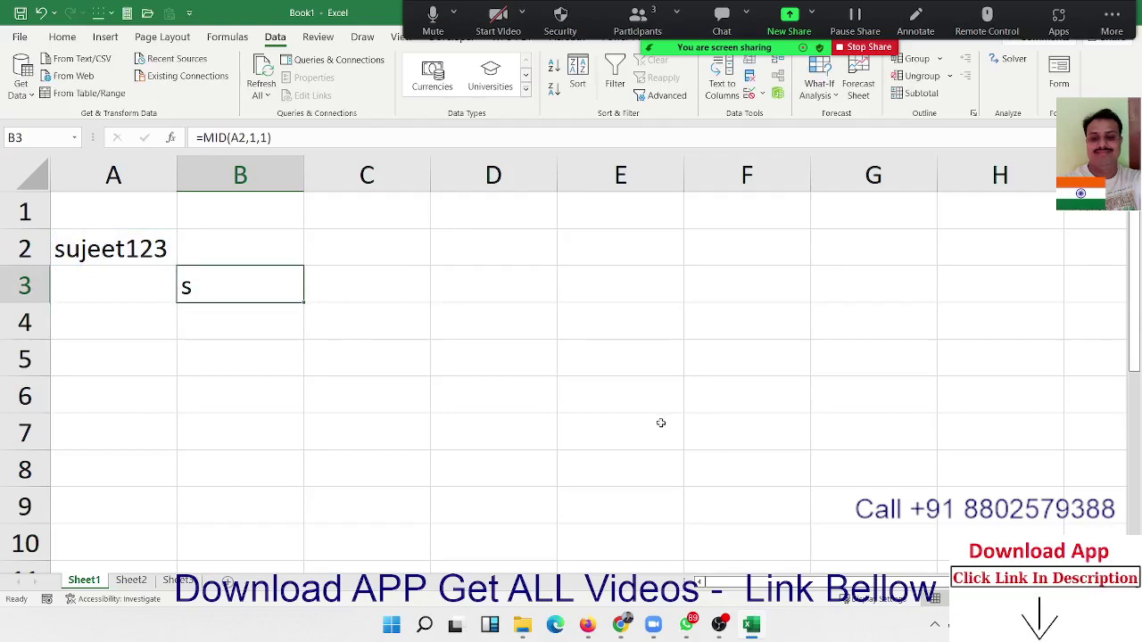
Step: Begin replacing MID's start position with a SEQUENCE(1,...) call
click(253, 137)
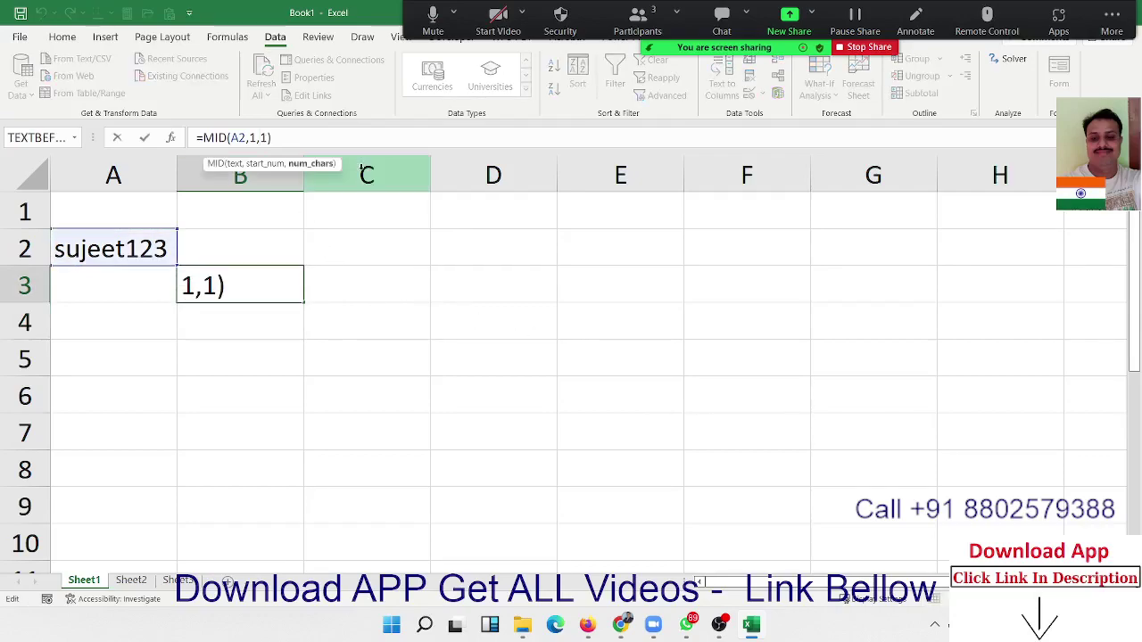
key(BackSpace)
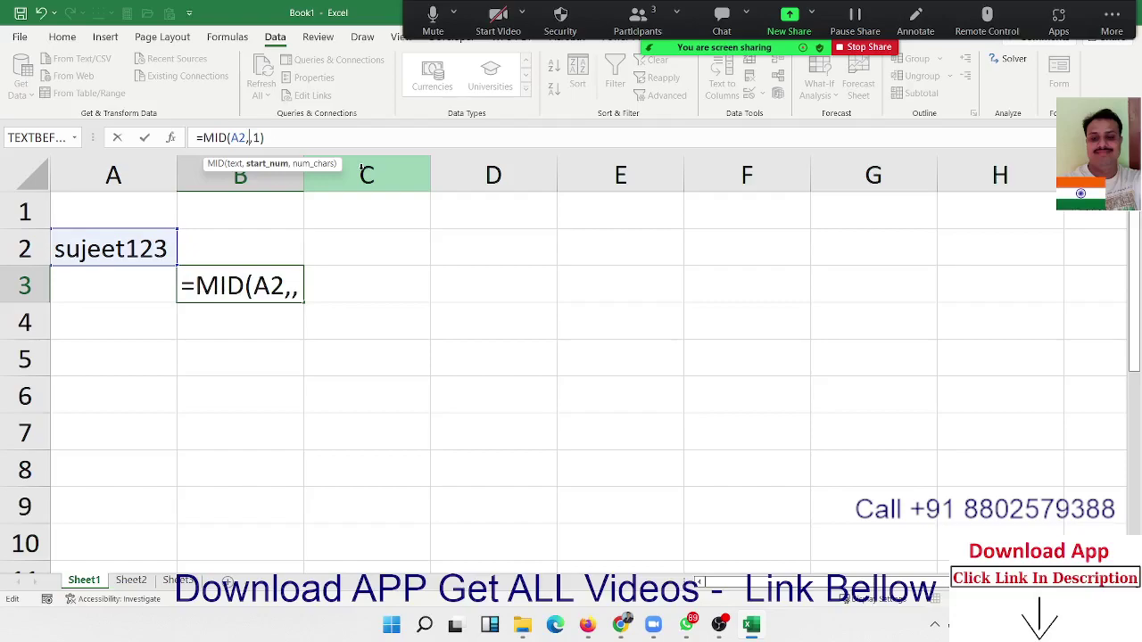
text(se)
key(Down)
key(Down)
key(Down)
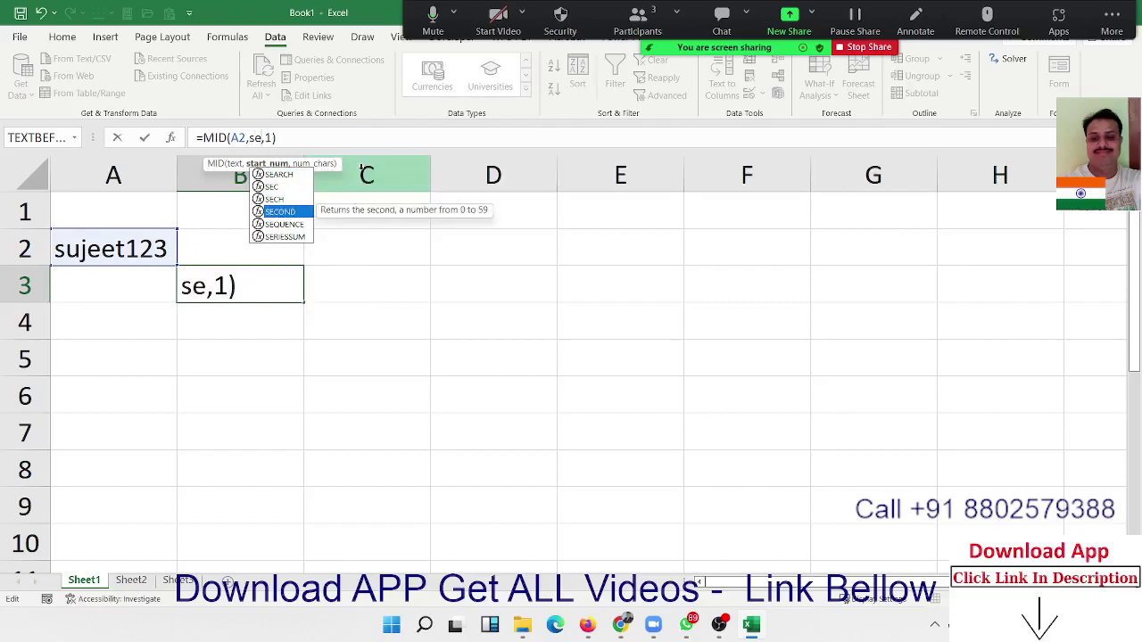
key(Down)
key(Tab)
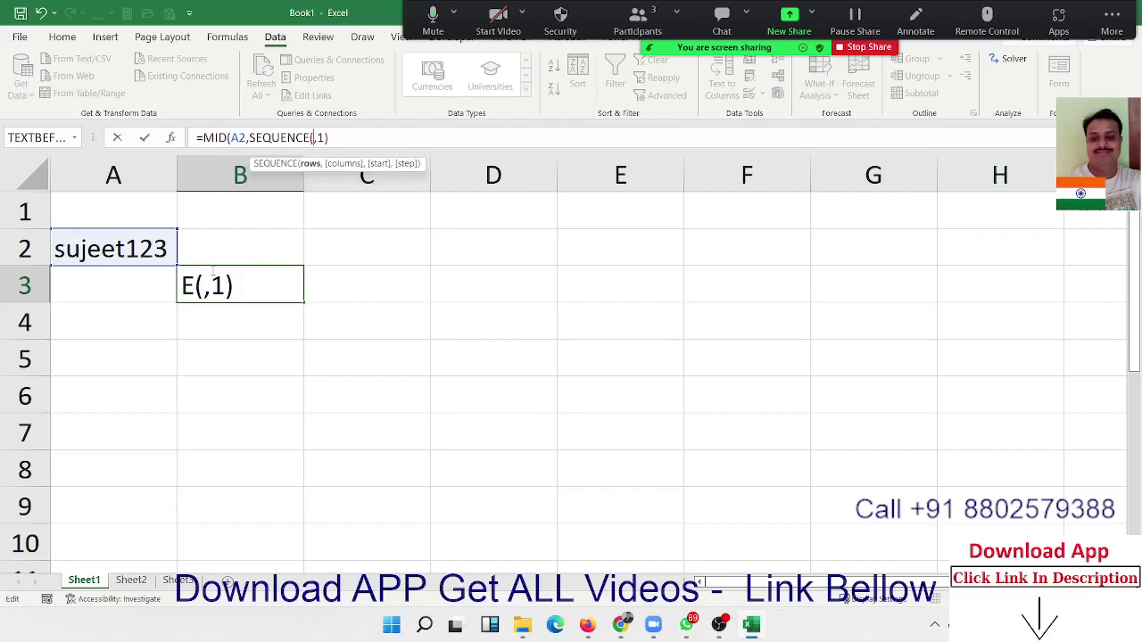
text(1,)
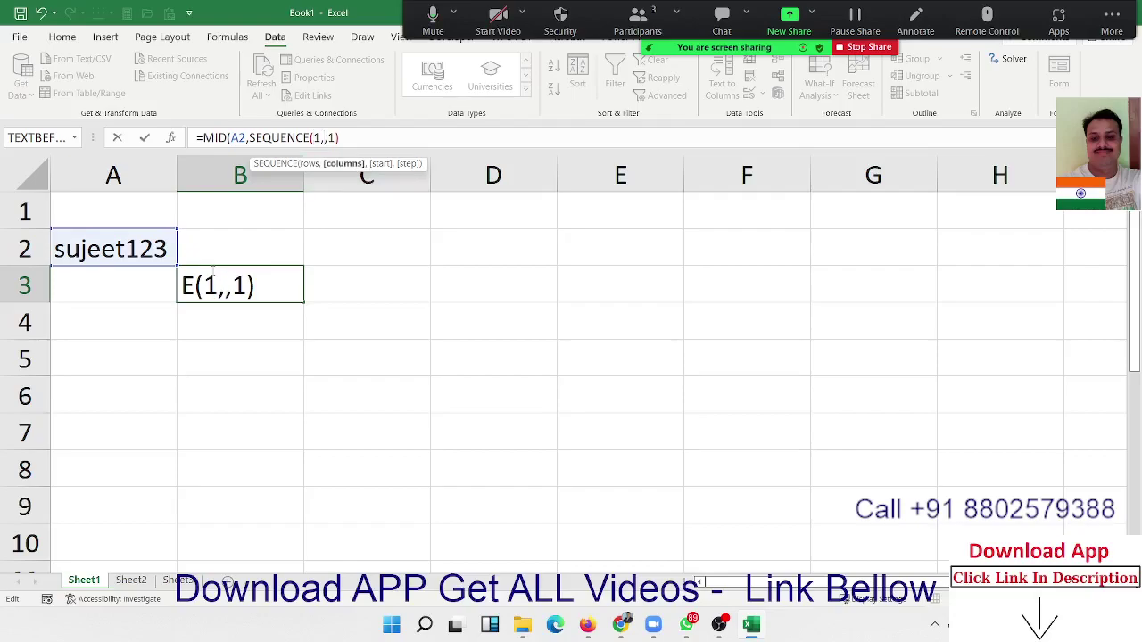
text(col)
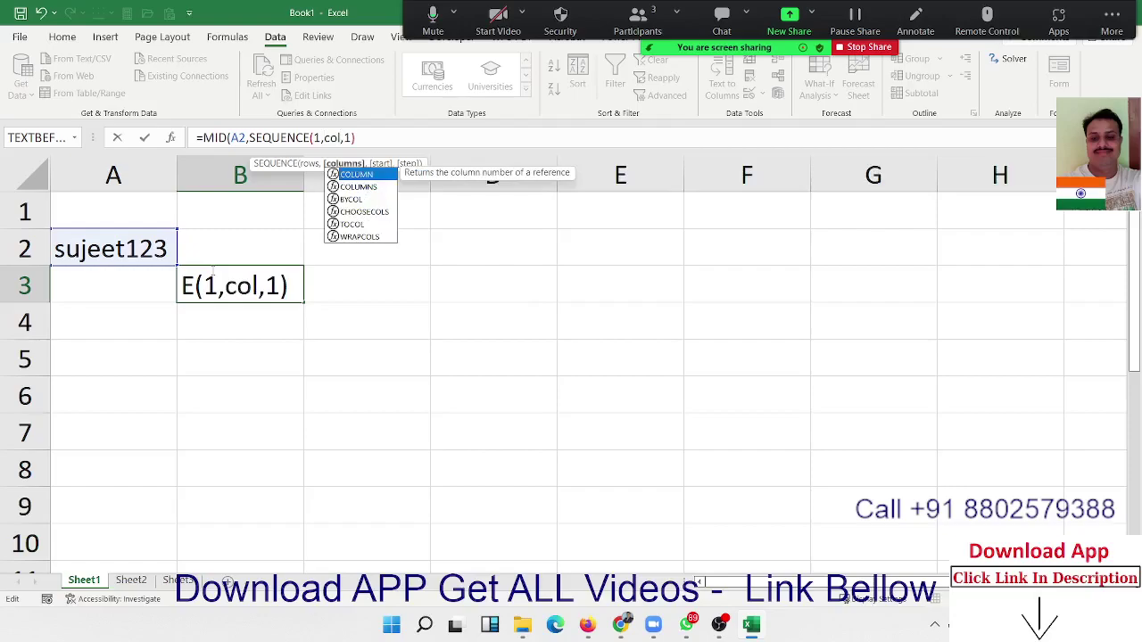
key(Tab)
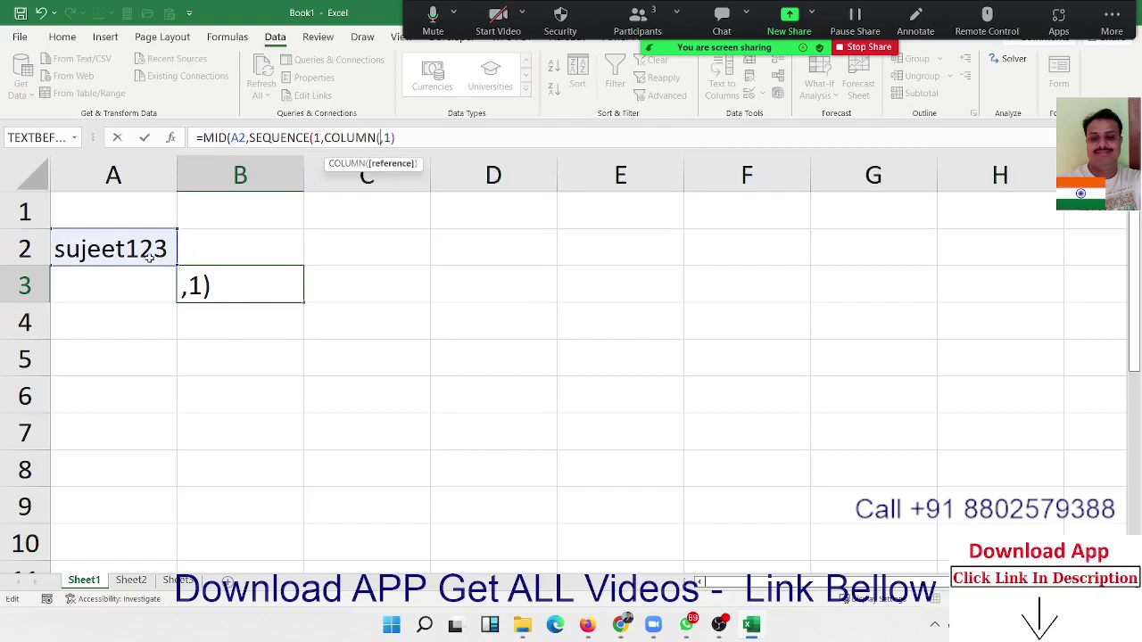
key(BackSpace)
key(BackSpace)
key(BackSpace)
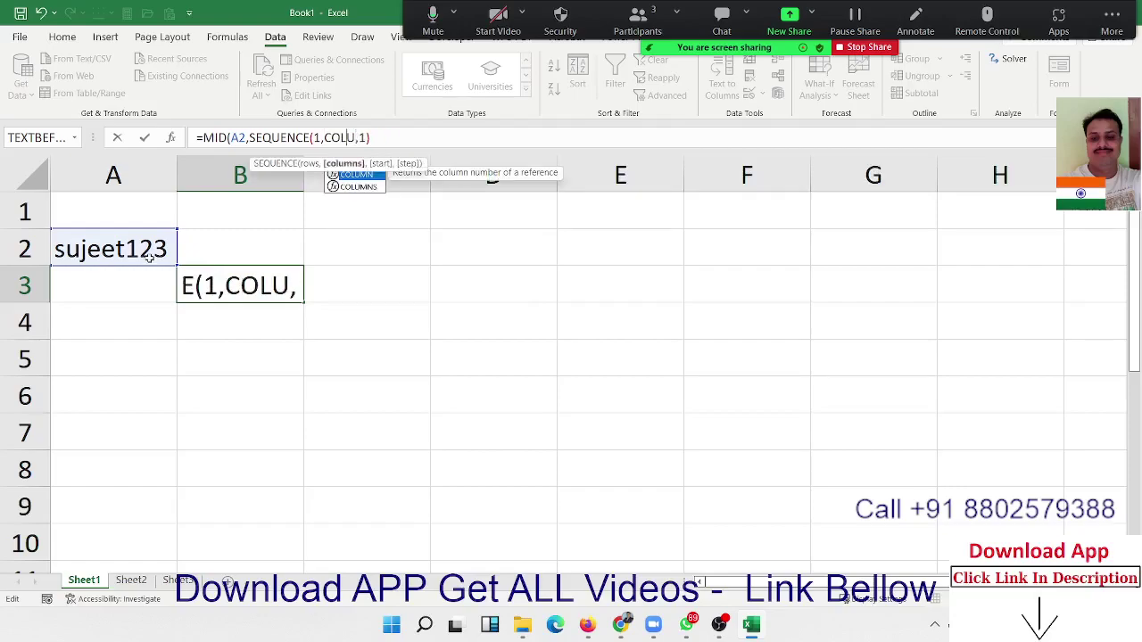
key(BackSpace)
key(BackSpace)
key(BackSpace)
Step: Complete =MID(A2,SEQUENCE(1,LEN(A2),1,1),1) so each character spills across row 3
text(len)
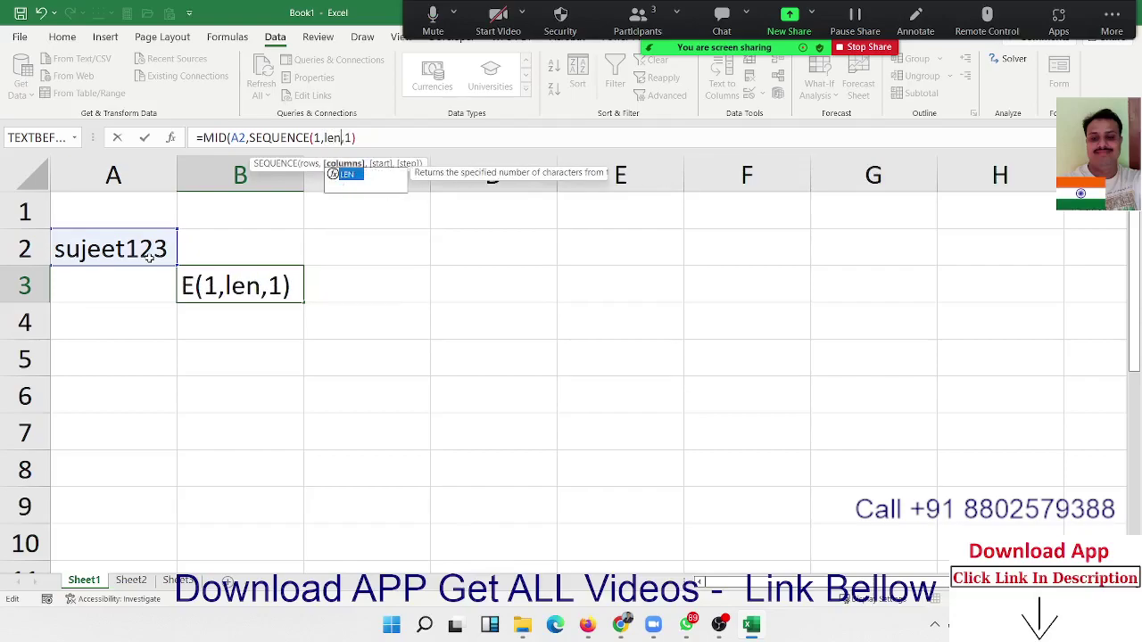
key(Tab)
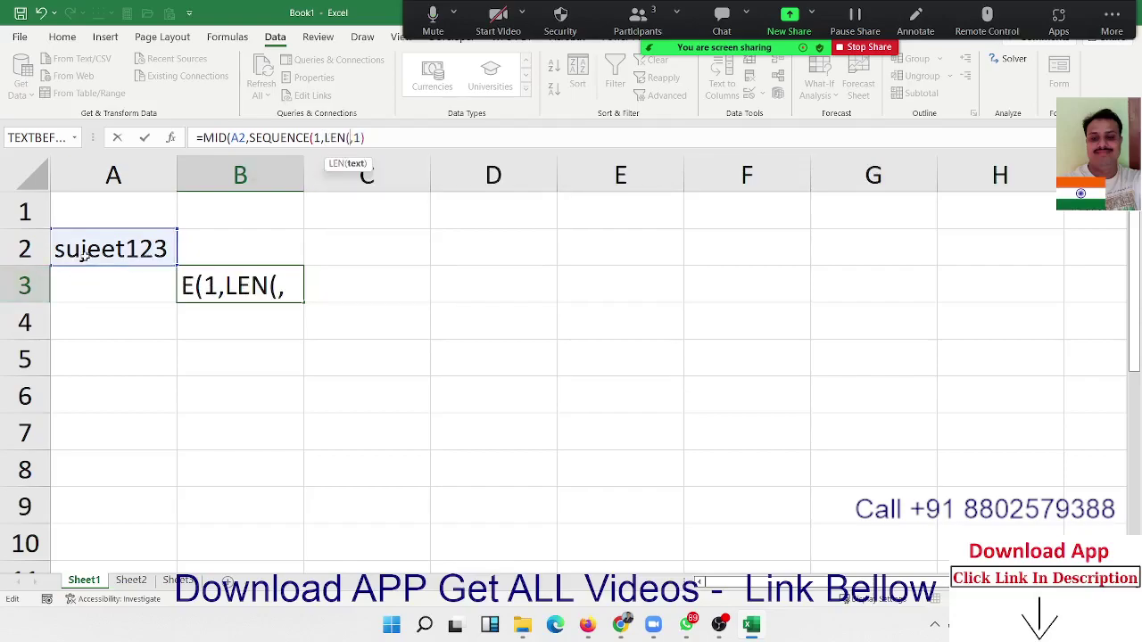
click(83, 254)
text())
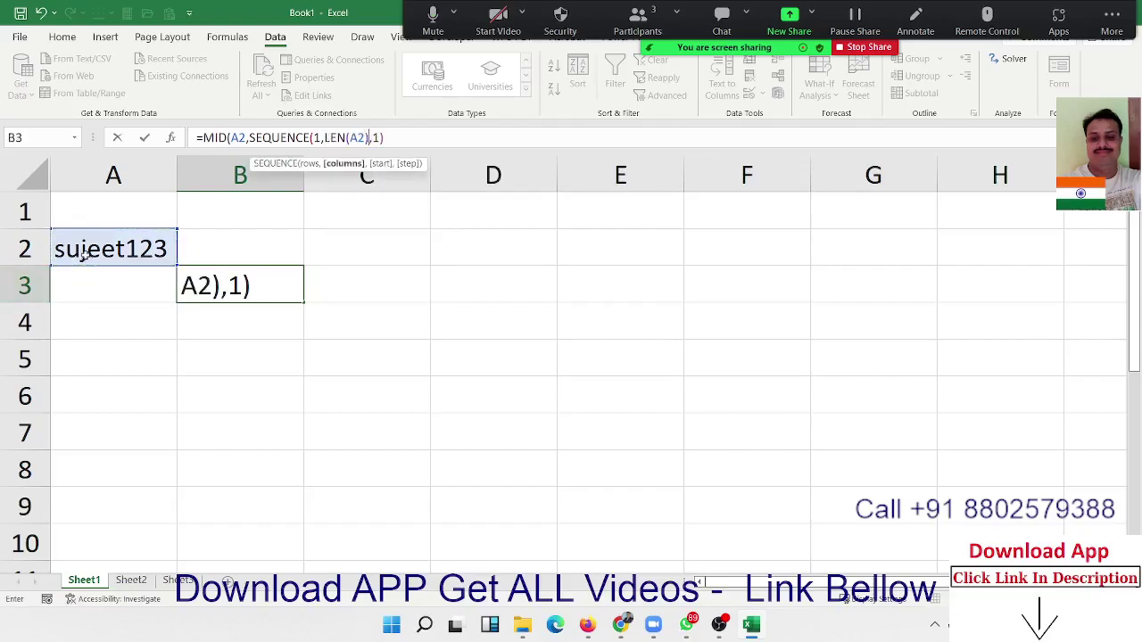
key(Return)
key(Return)
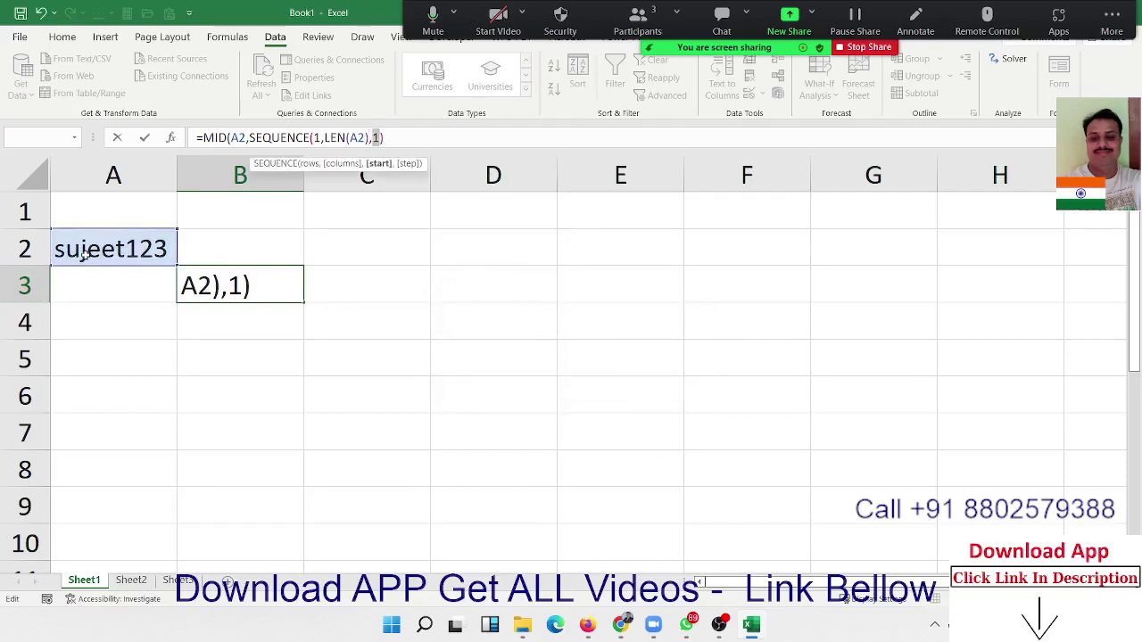
key(Left)
key(Left)
text(,1)
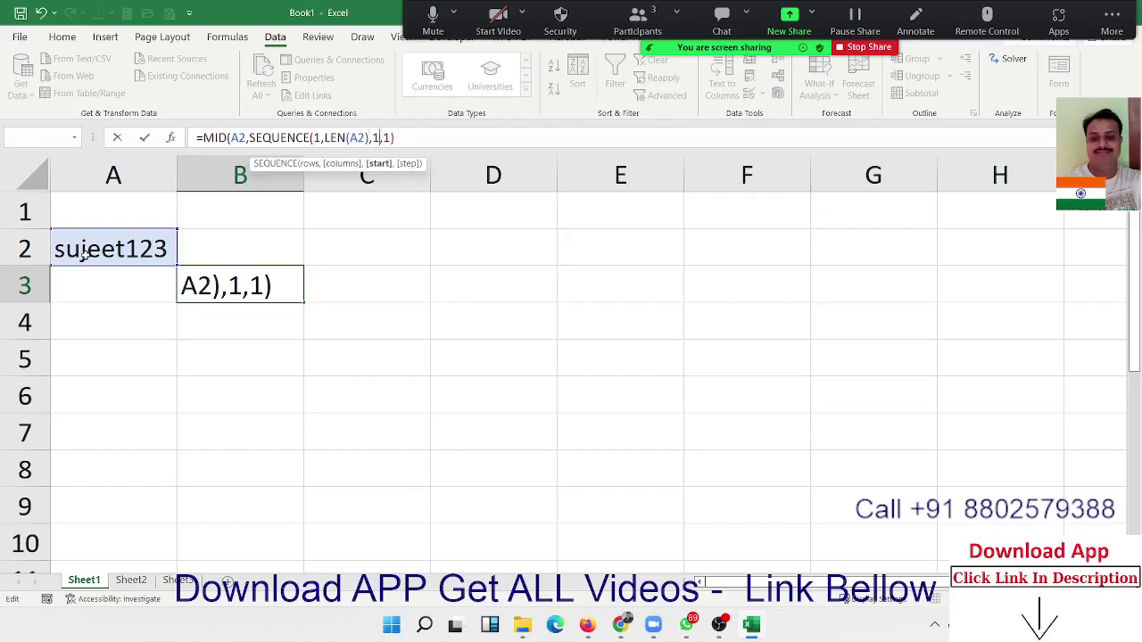
text(,1))
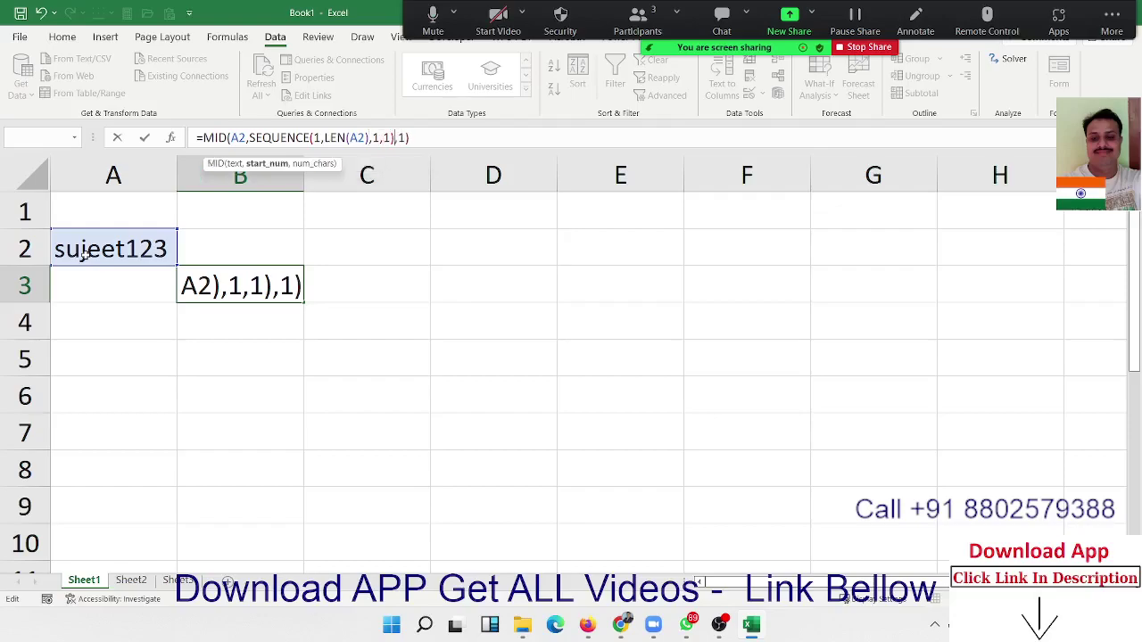
key(Return)
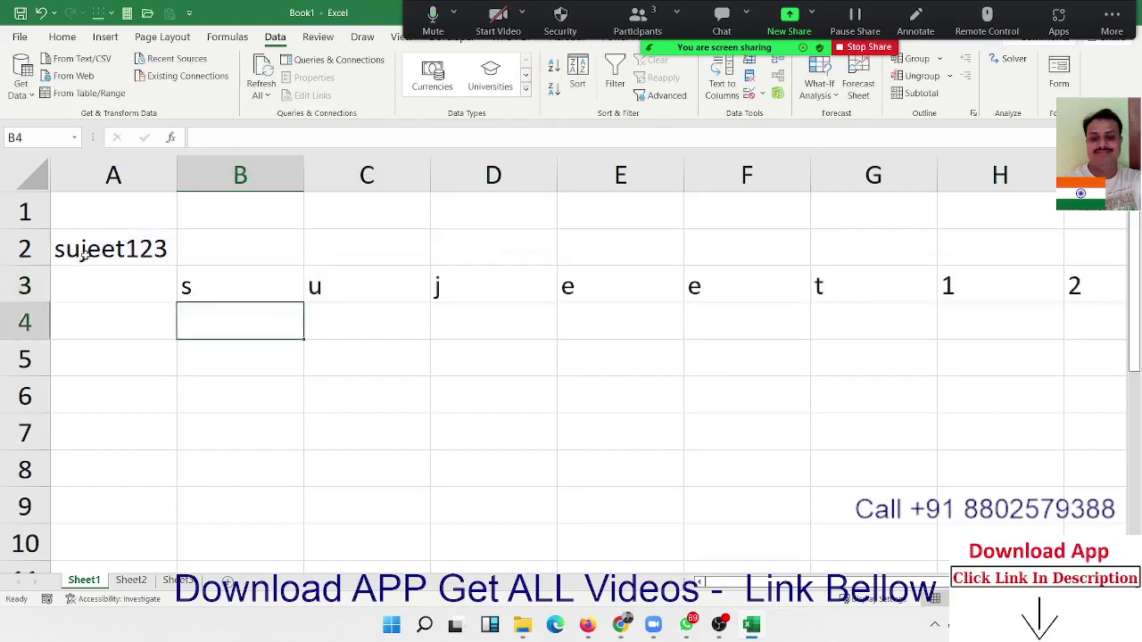
Step: Review the split characters in B3:J3 and start =B3*1 in B4
key(Up)
key(Right)
key(Right)
key(Right)
key(Right)
key(Right)
key(Right)
key(Right)
key(Right)
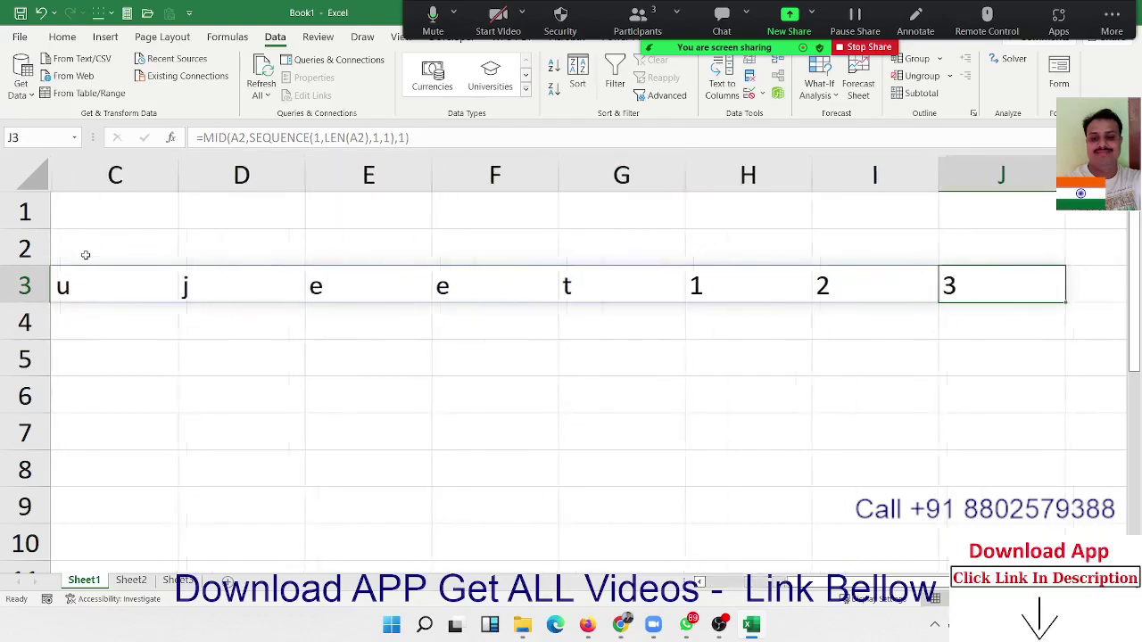
key(Left)
key(Left)
key(Left)
key(Left)
key(Left)
key(Left)
key(Left)
key(Left)
key(Left)
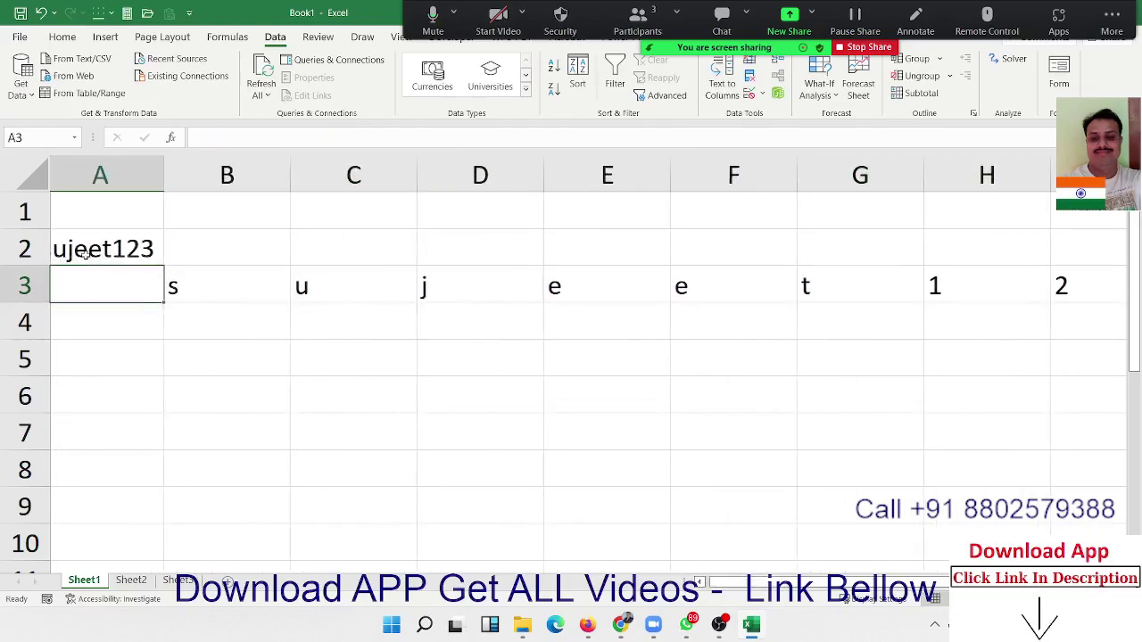
key(Down)
key(Right)
text(=)
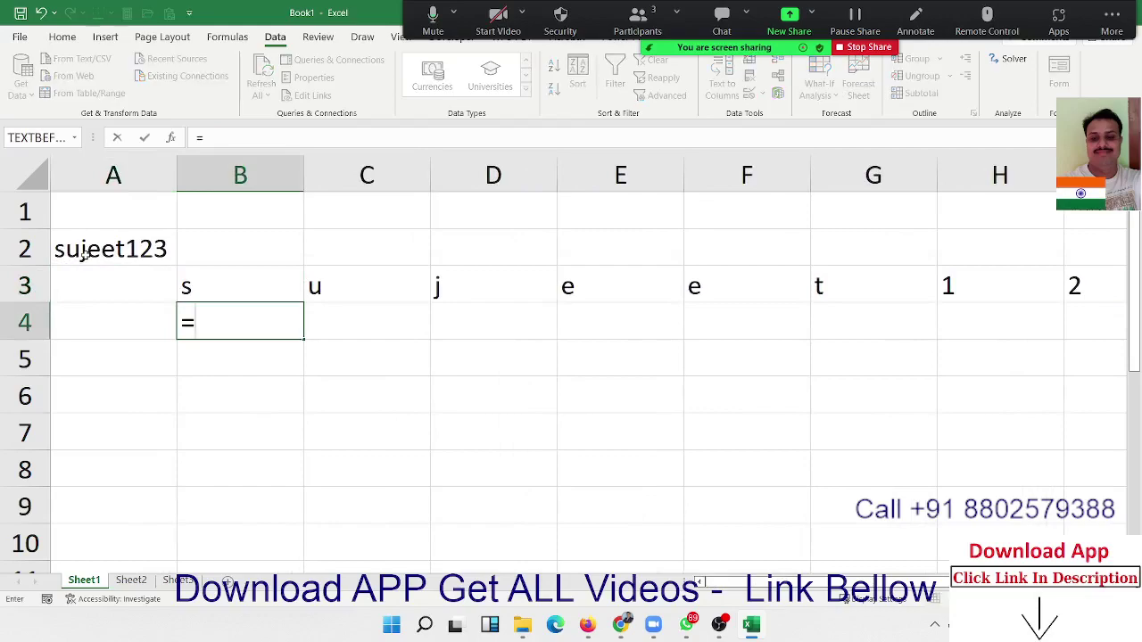
key(Up)
text(*1)
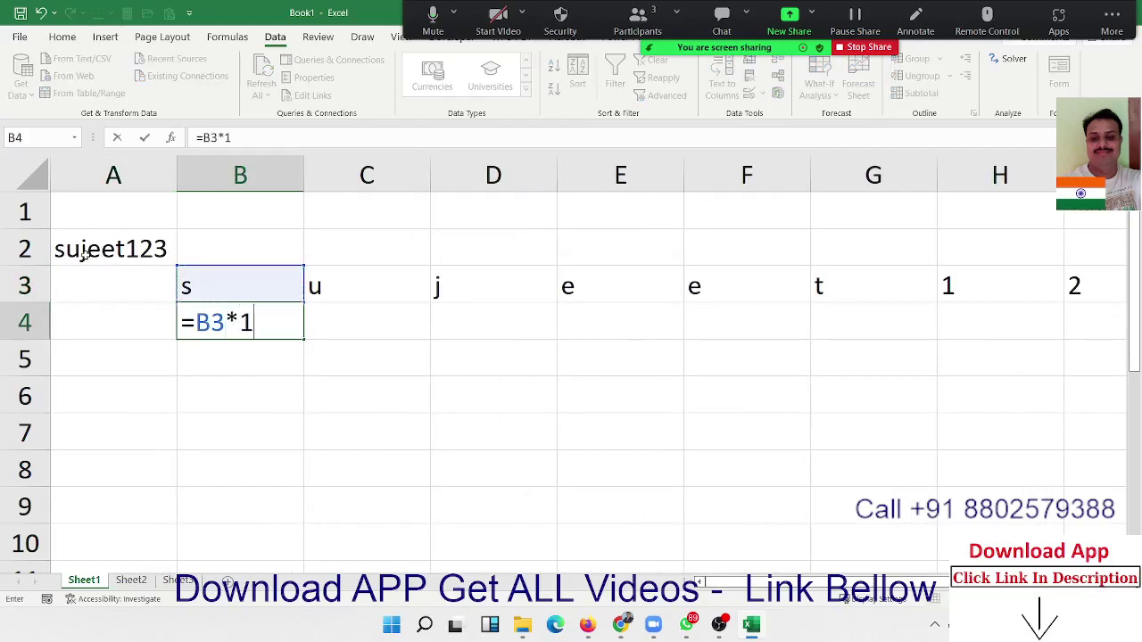
Step: Finish and enter the =B3*1 formula in B4
key(BackSpace)
text(1)
key(Return)
key(Up)
Step: Fill the B4 formula across B4:J4 and review the #VALUE! and digit results
key(shift+Right)
key(shift+Right)
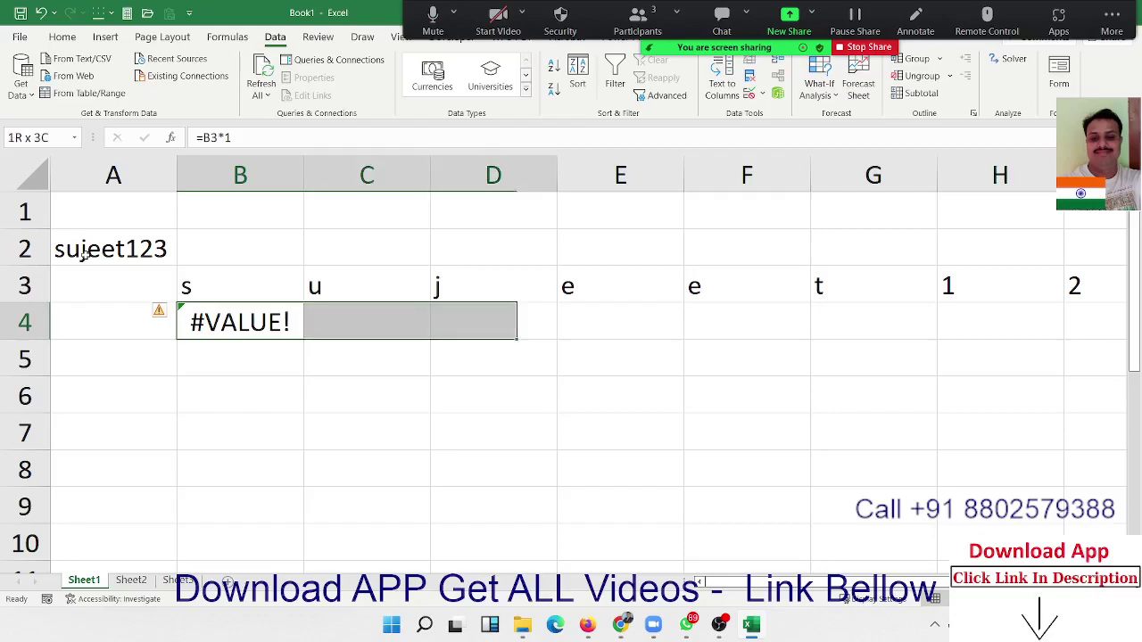
key(shift+Right)
key(shift+Right)
key(shift+Right)
key(shift+Right)
key(shift+Right)
key(shift+Right)
key(shift+Right)
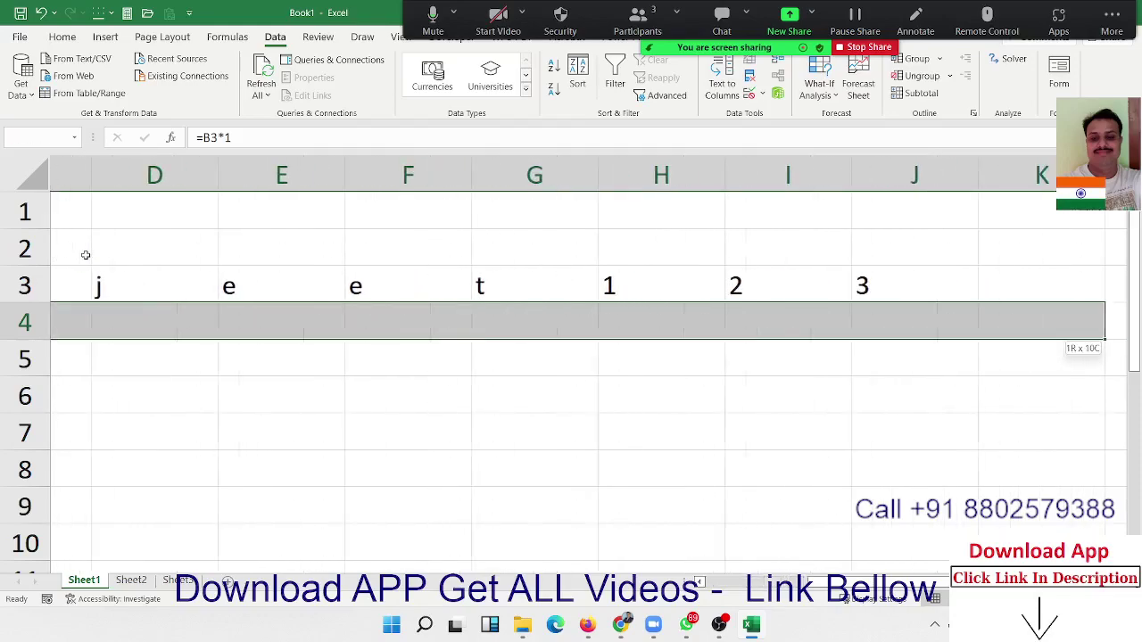
key(shift+Left)
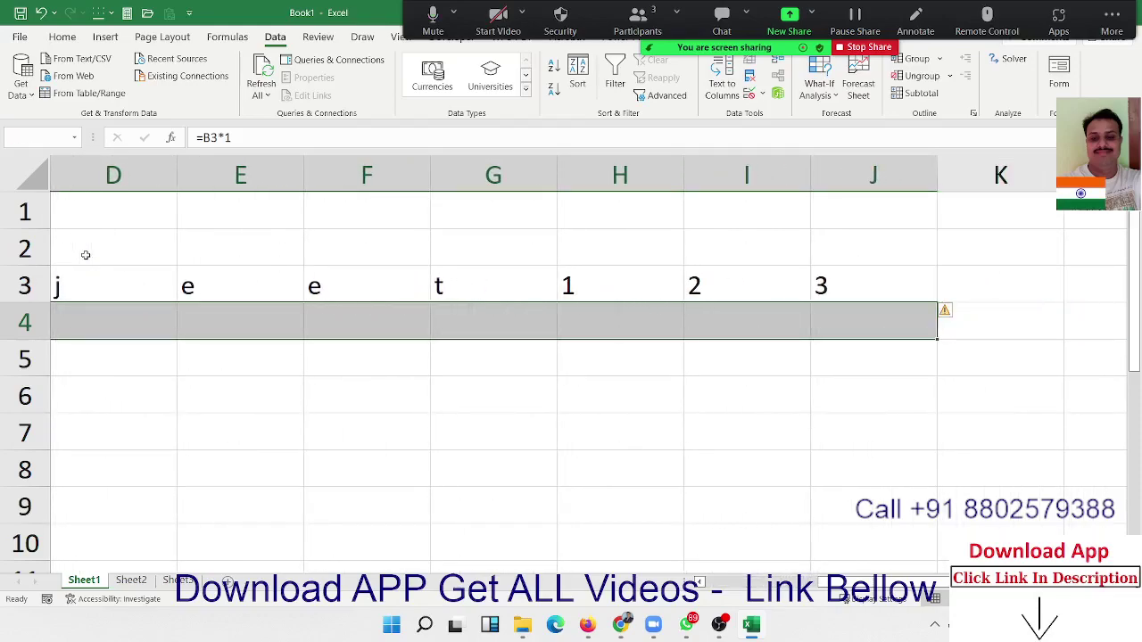
key(ctrl+r)
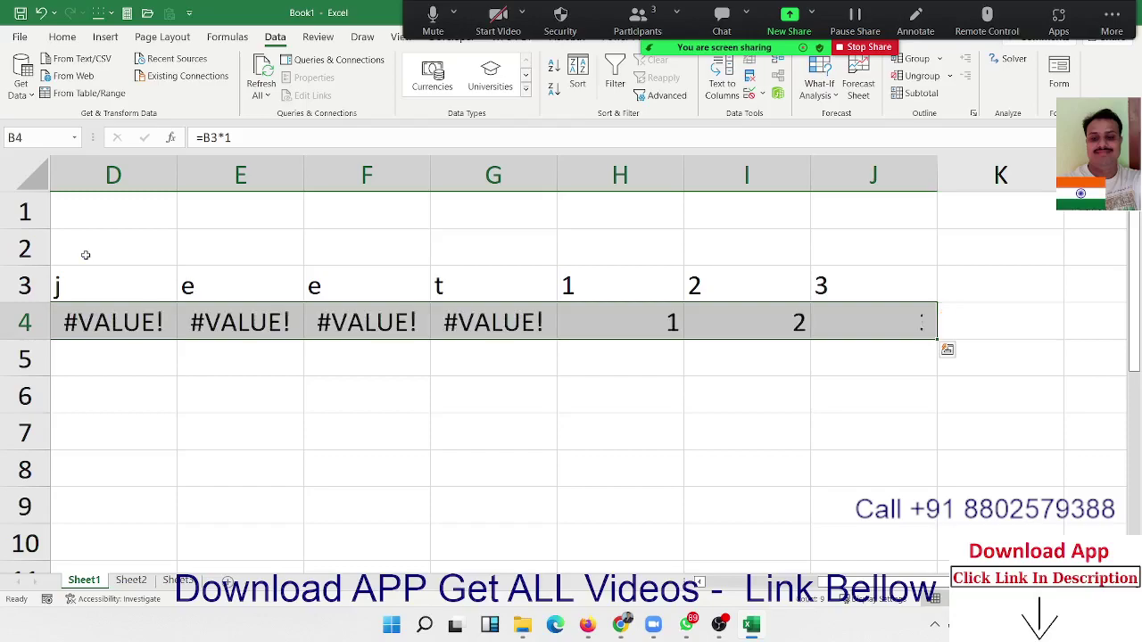
key(Left)
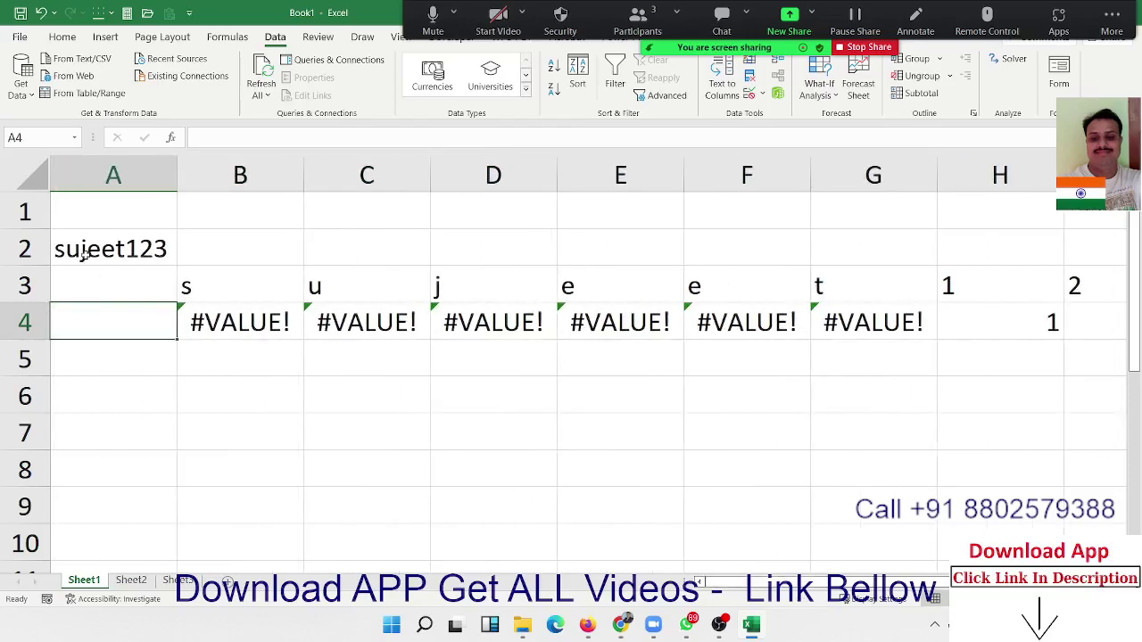
key(Right)
key(ctrl+Right)
key(ctrl+Left)
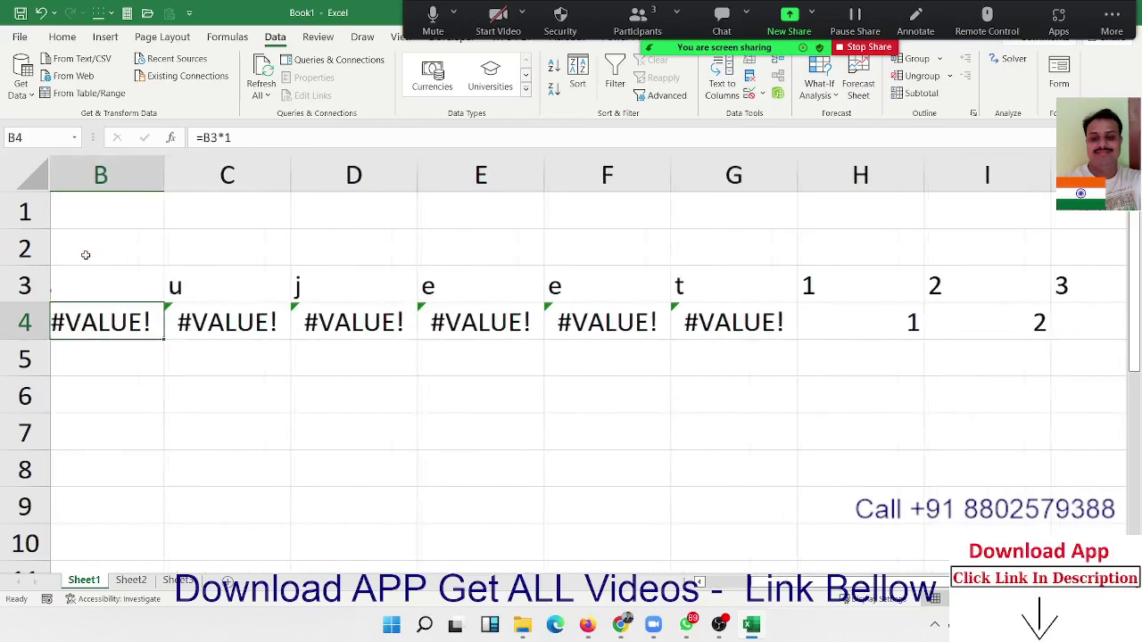
key(Left)
key(Right)
key(Down)
Step: Enter =ISERROR(B4) in B5 and fill it across row 5
text(=)
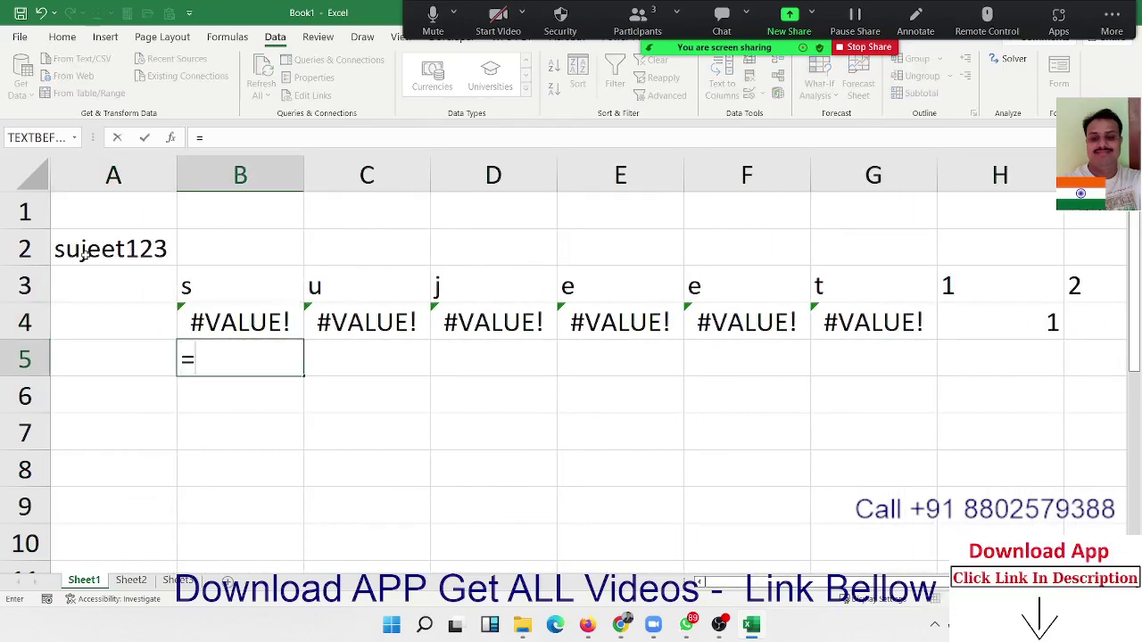
text(is)
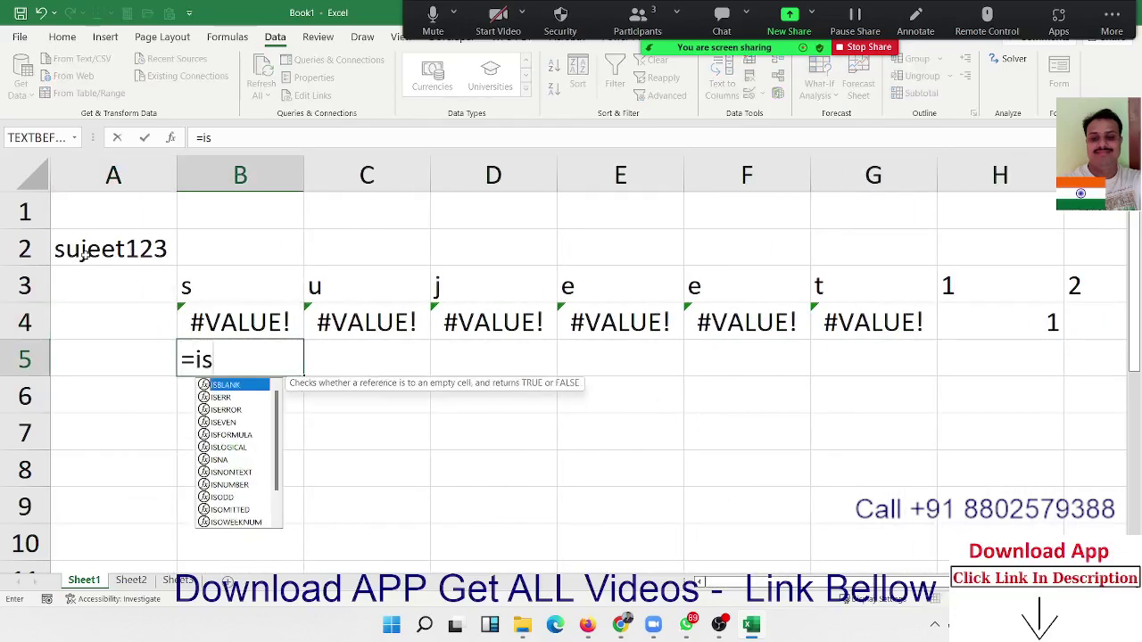
key(Down)
key(Down)
key(Tab)
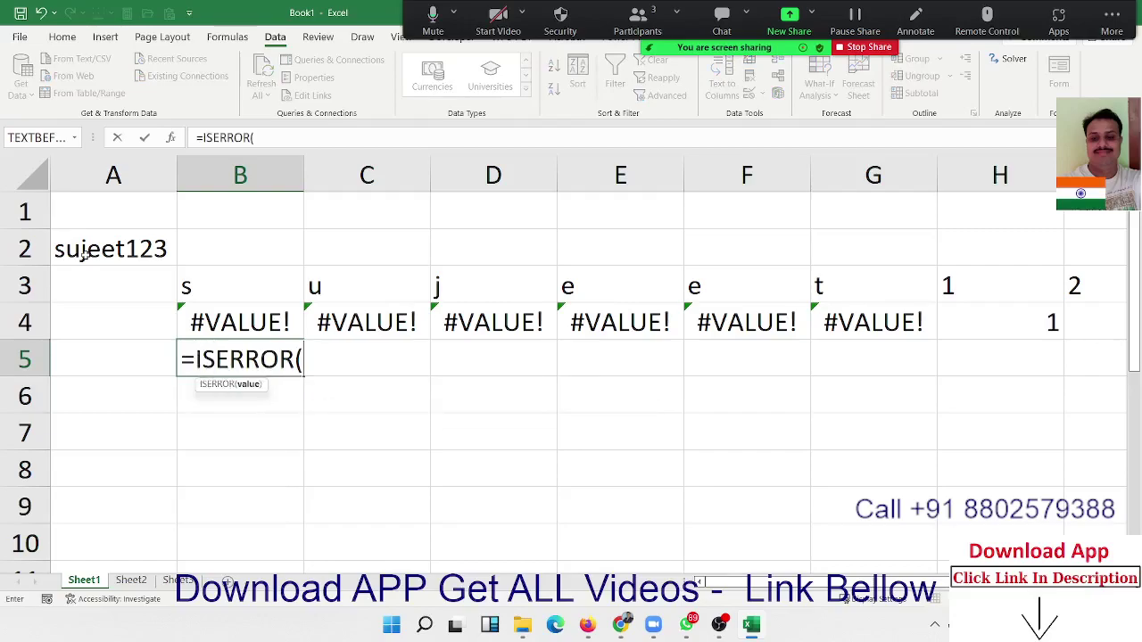
key(Up)
key(ctrl+Return)
key(shift+Right)
key(shift+Right)
key(shift+Right)
key(shift+Right)
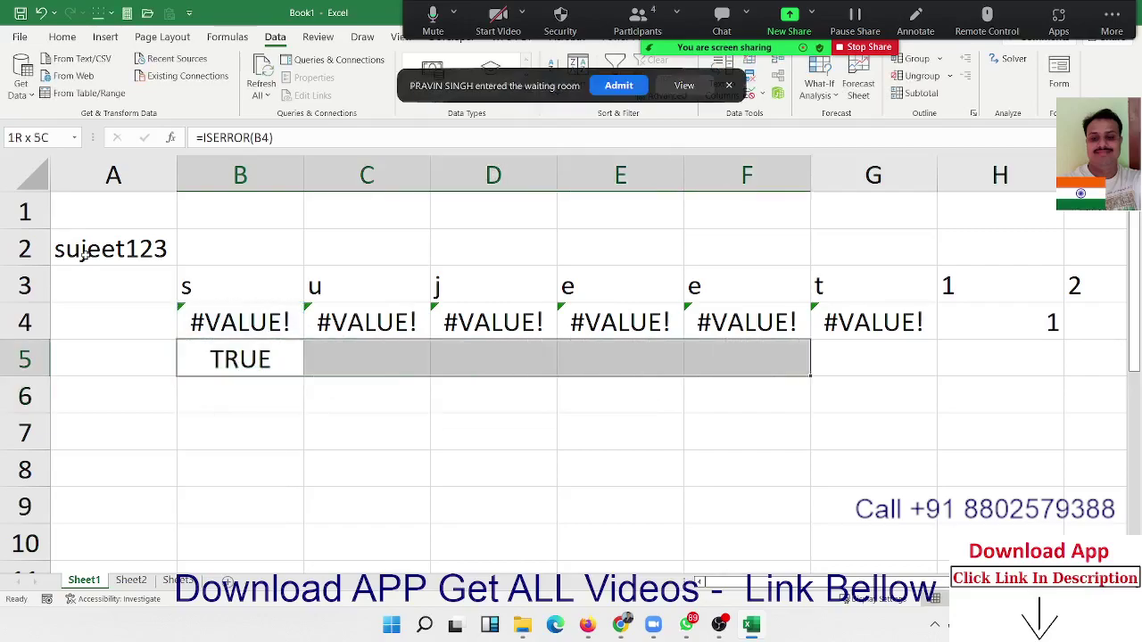
key(shift+Right)
key(shift+Right)
key(shift+Right)
key(shift+Right)
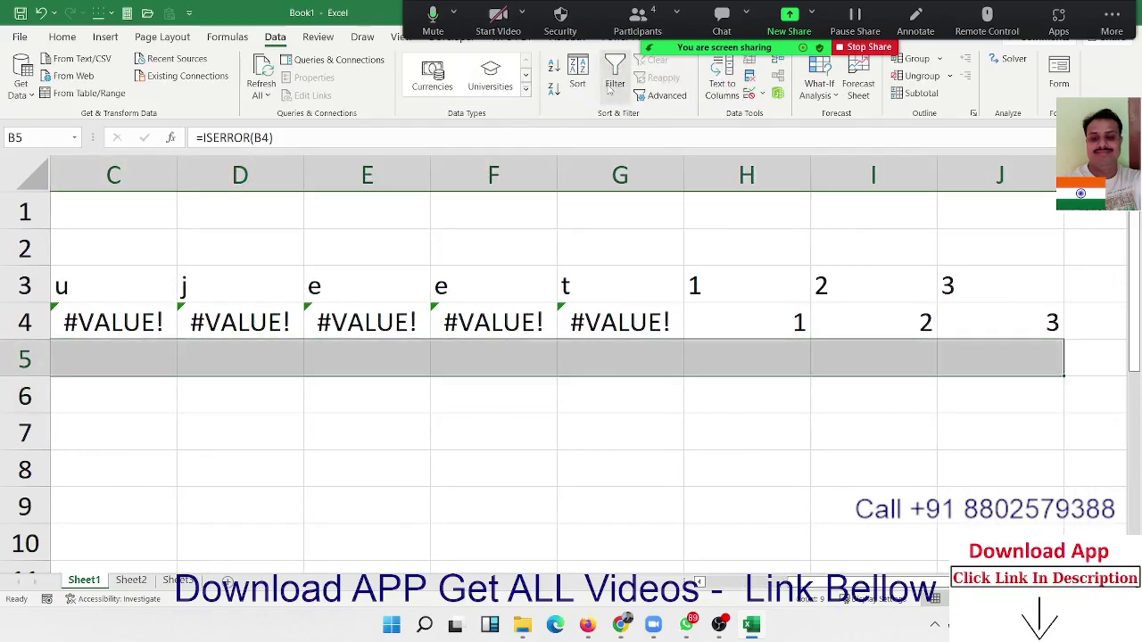
key(ctrl+r)
key(Home)
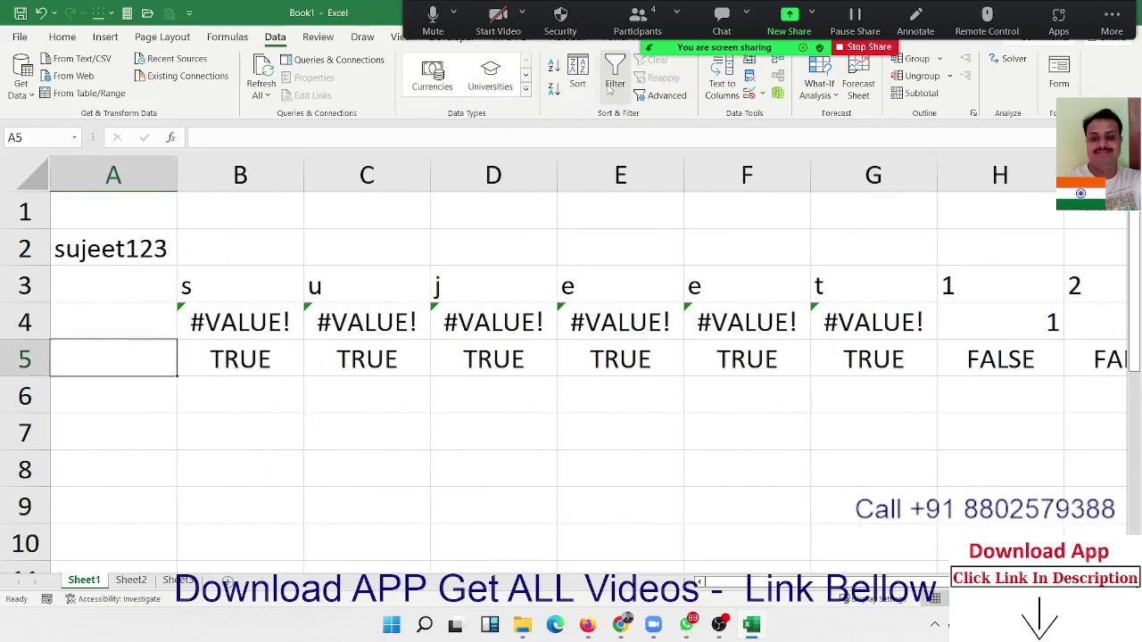
key(Down)
key(Down)
key(Down)
key(Right)
key(Up)
key(Up)
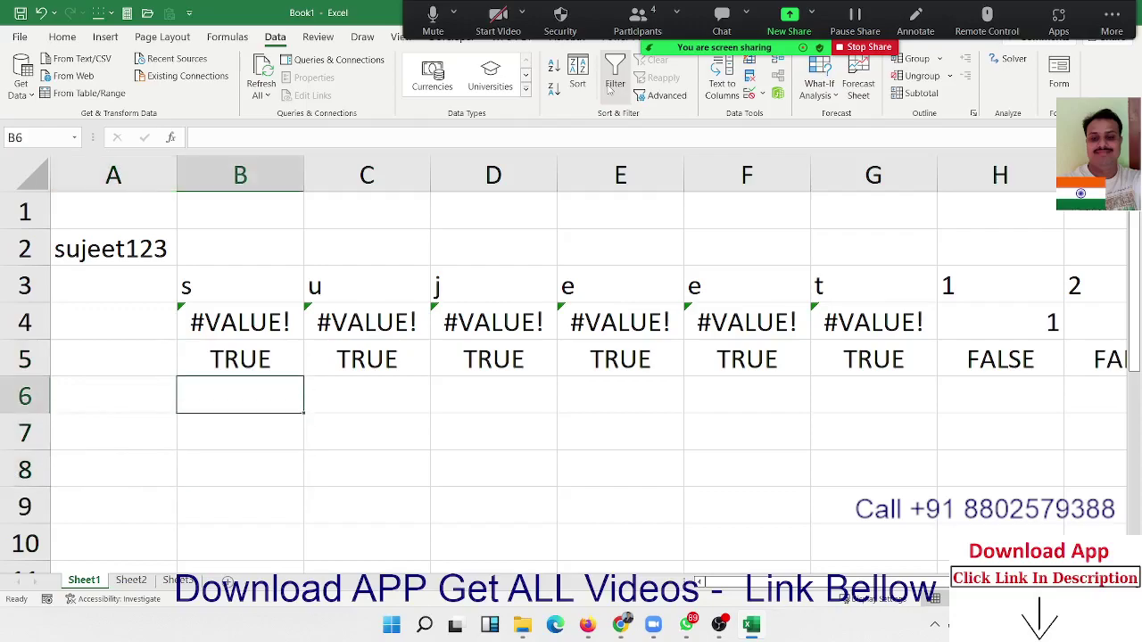
key(Up)
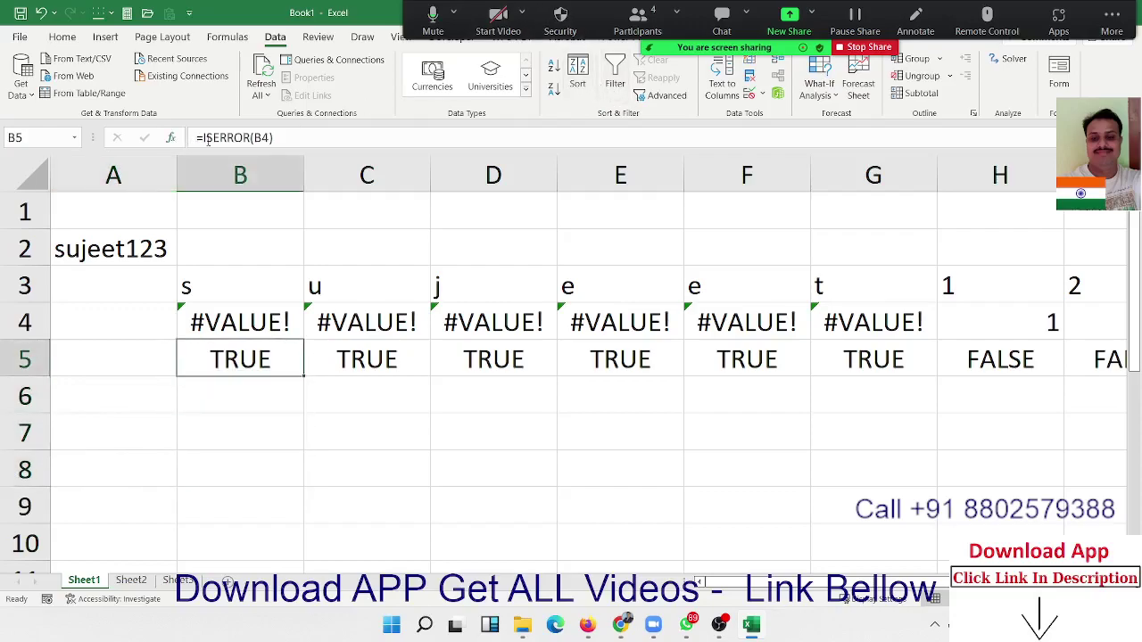
Step: Change B5 to =NOT(ISERROR(B4)) and fill it across B5:J5
click(206, 138)
text(no)
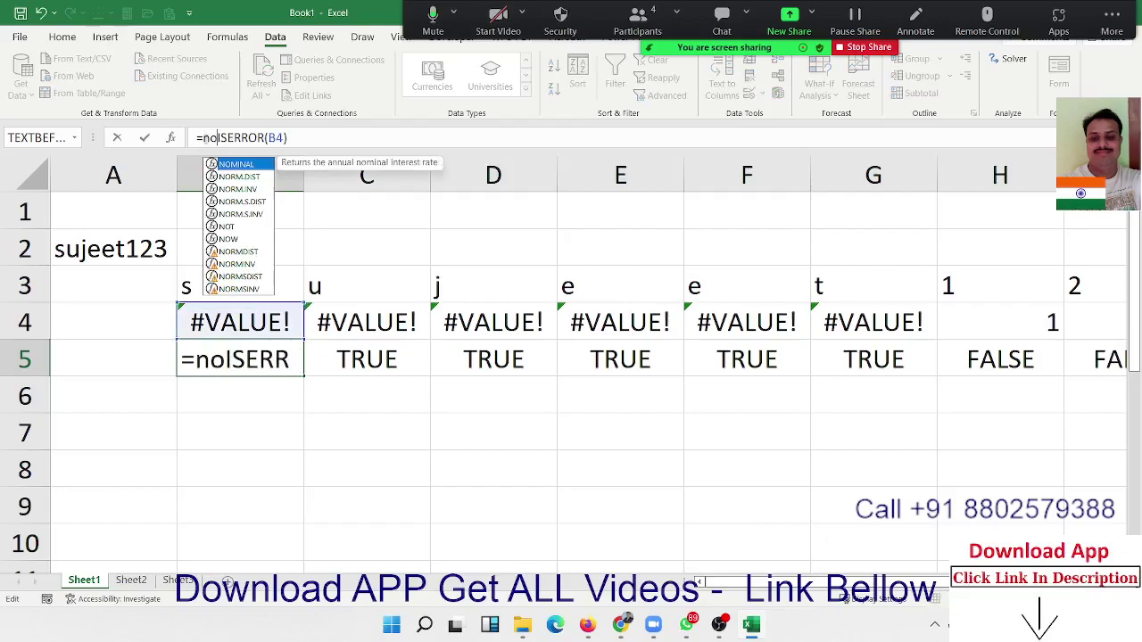
text(t)
key(Tab)
key(Return)
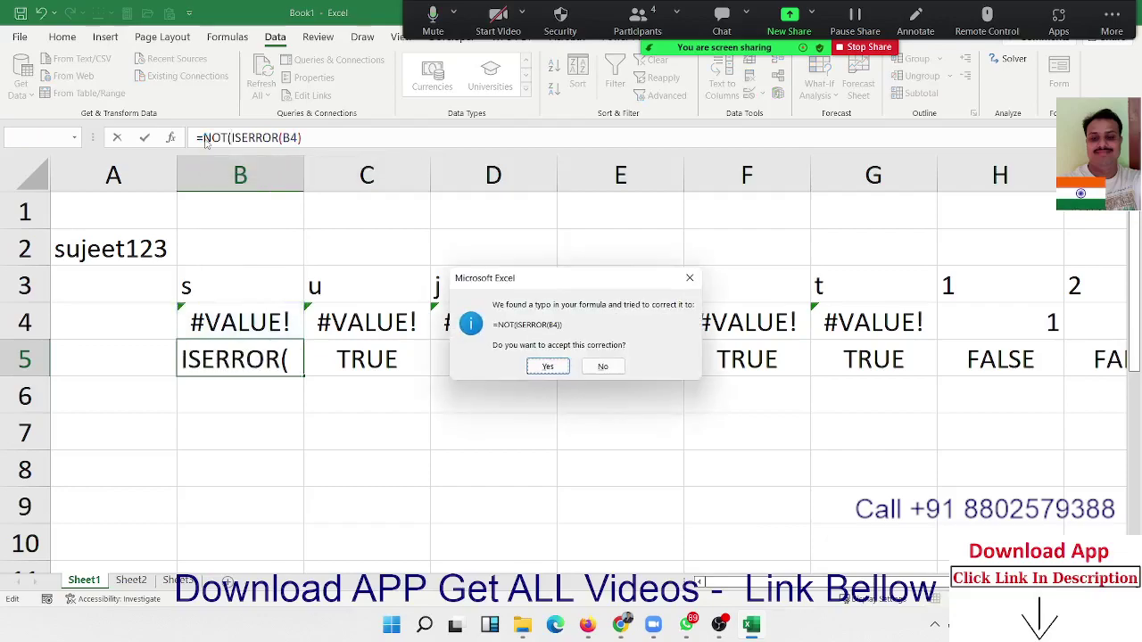
key(Return)
key(Up)
key(ctrl+shift+Right)
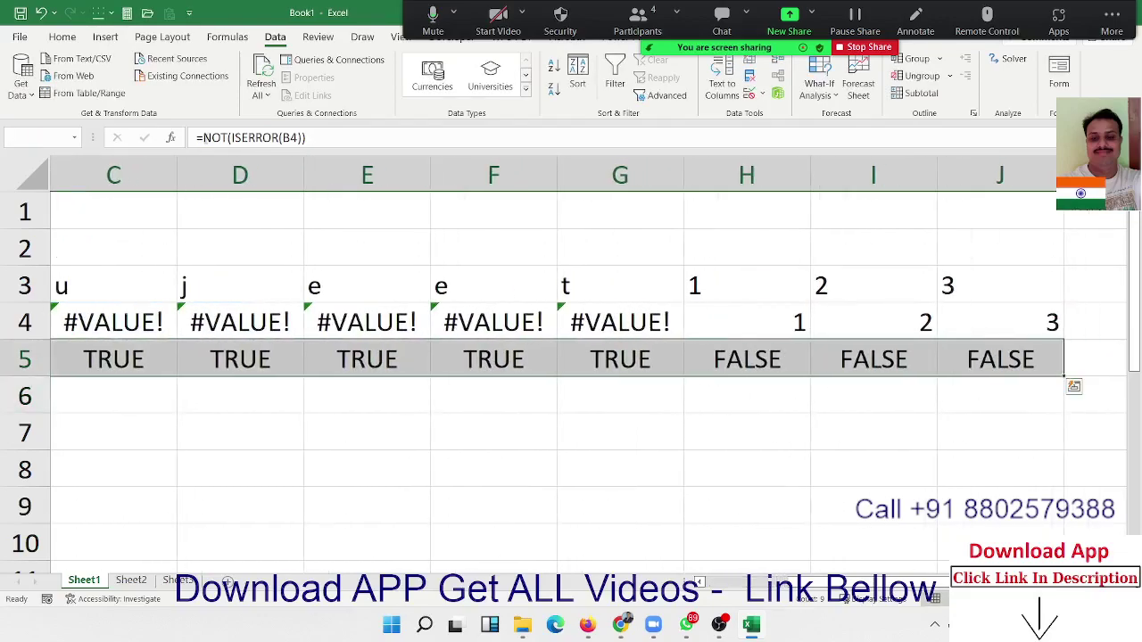
key(ctrl+r)
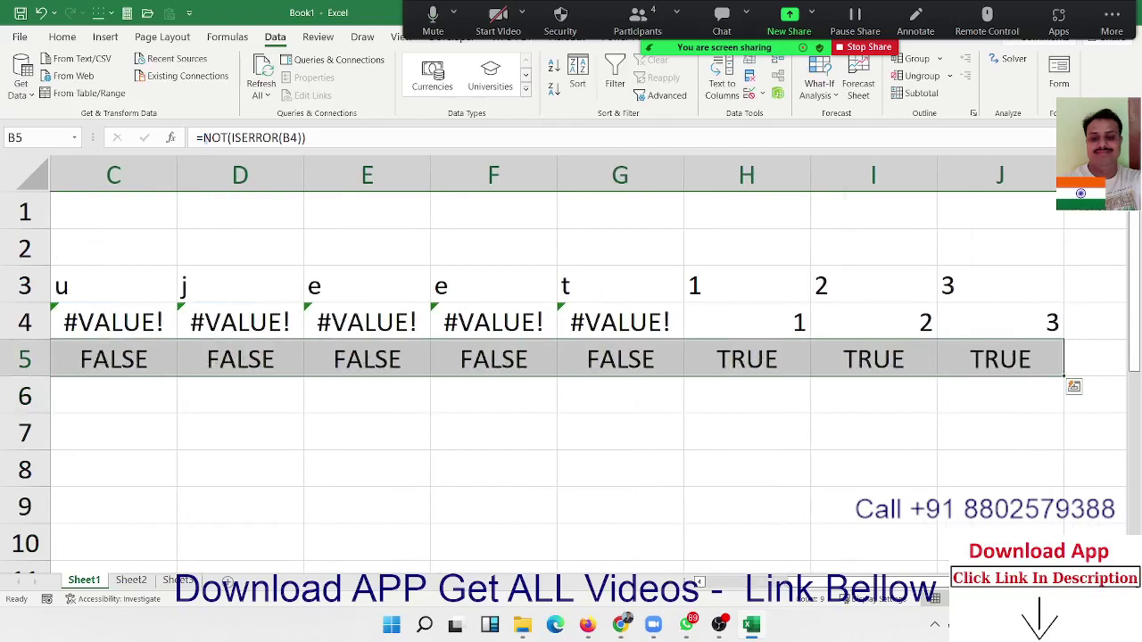
key(Home)
key(Down)
key(Down)
key(Right)
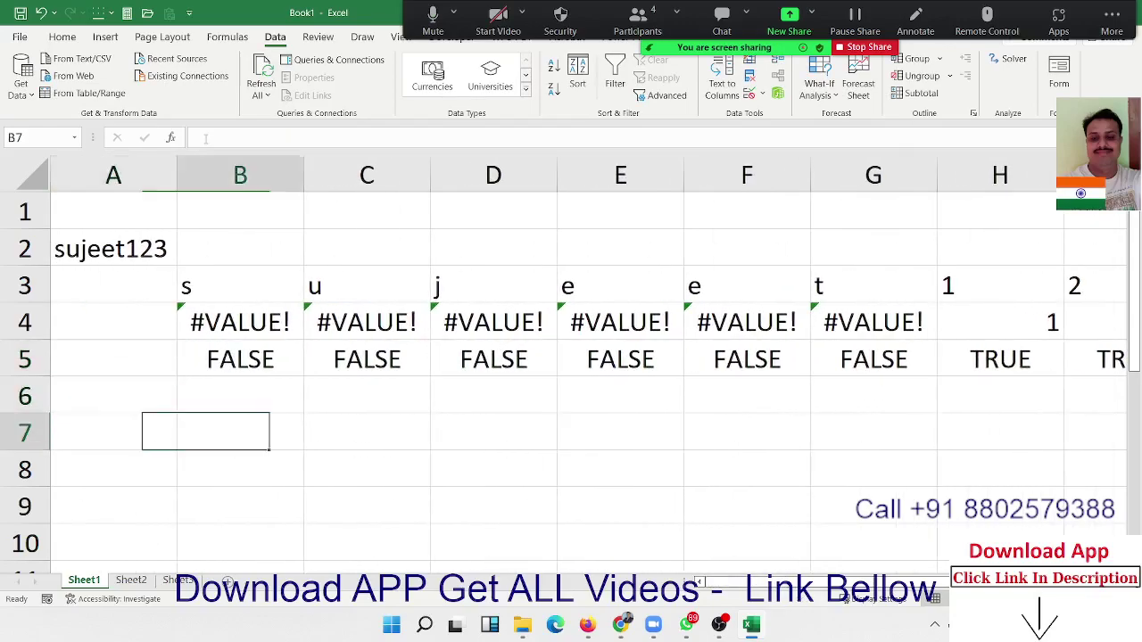
Step: Enter =MATCH(TRUE,B5:J5,1) in B7
text(=mat)
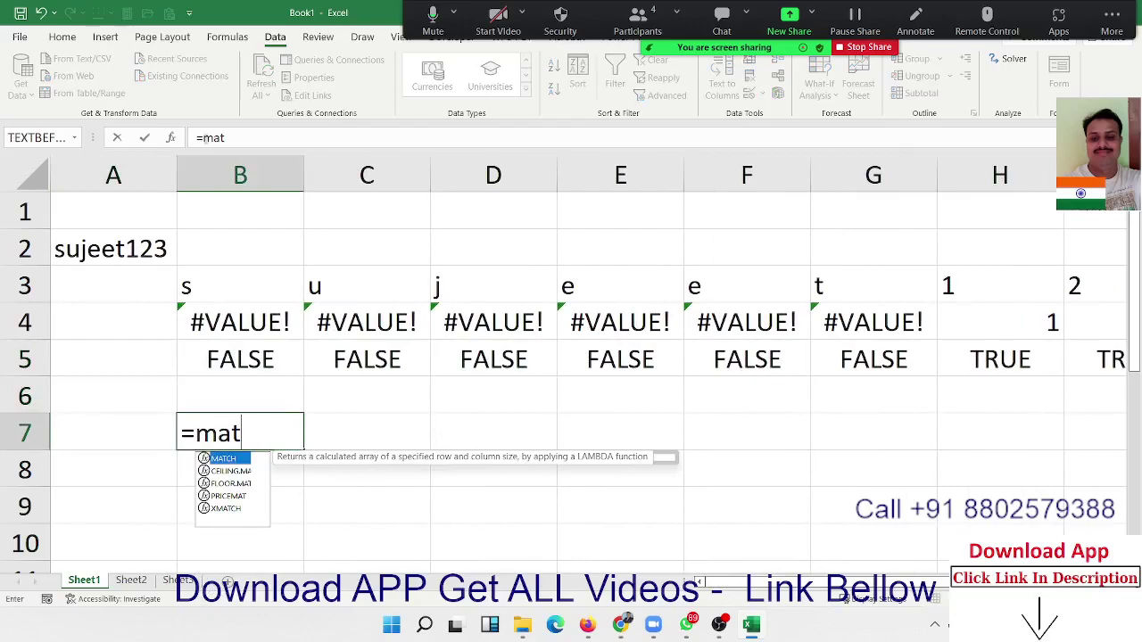
key(Tab)
text(tru)
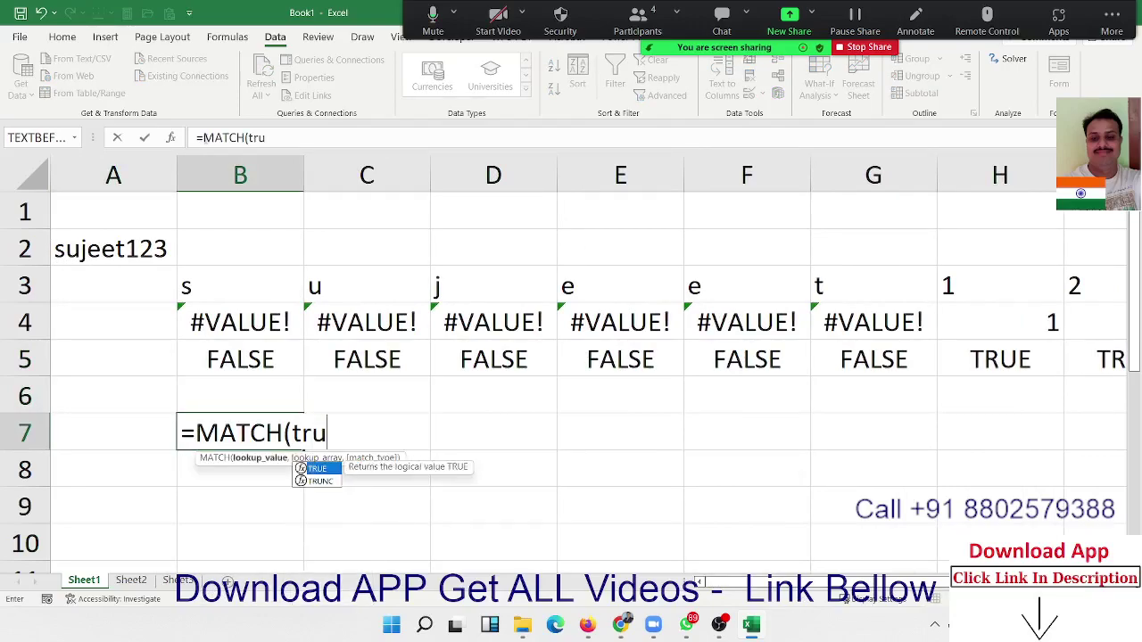
key(Tab)
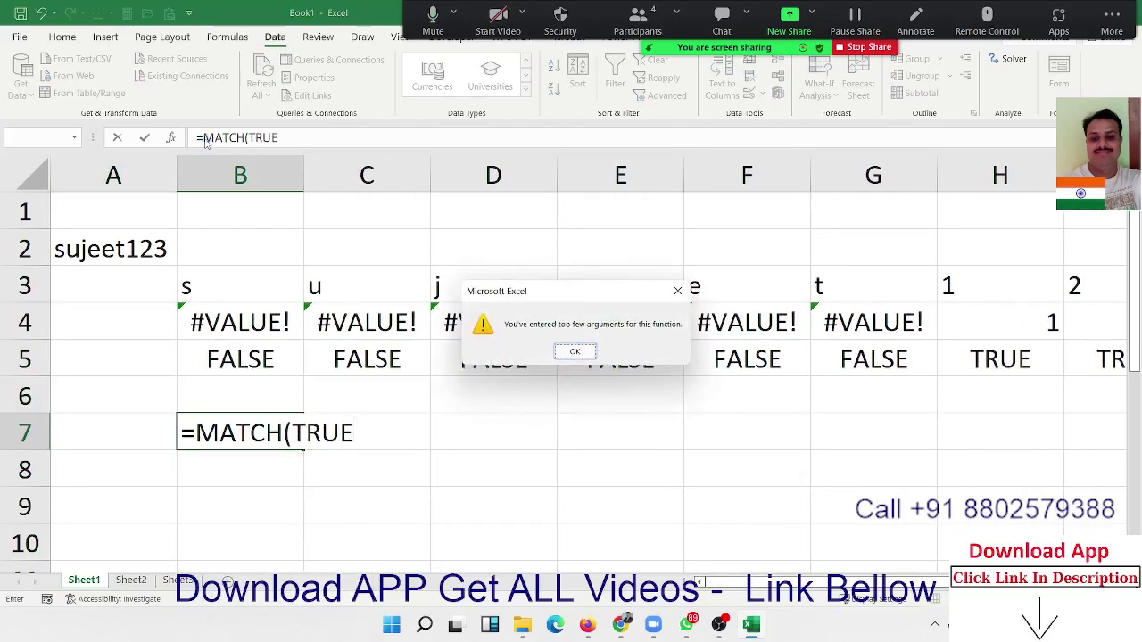
key(Return)
text(,)
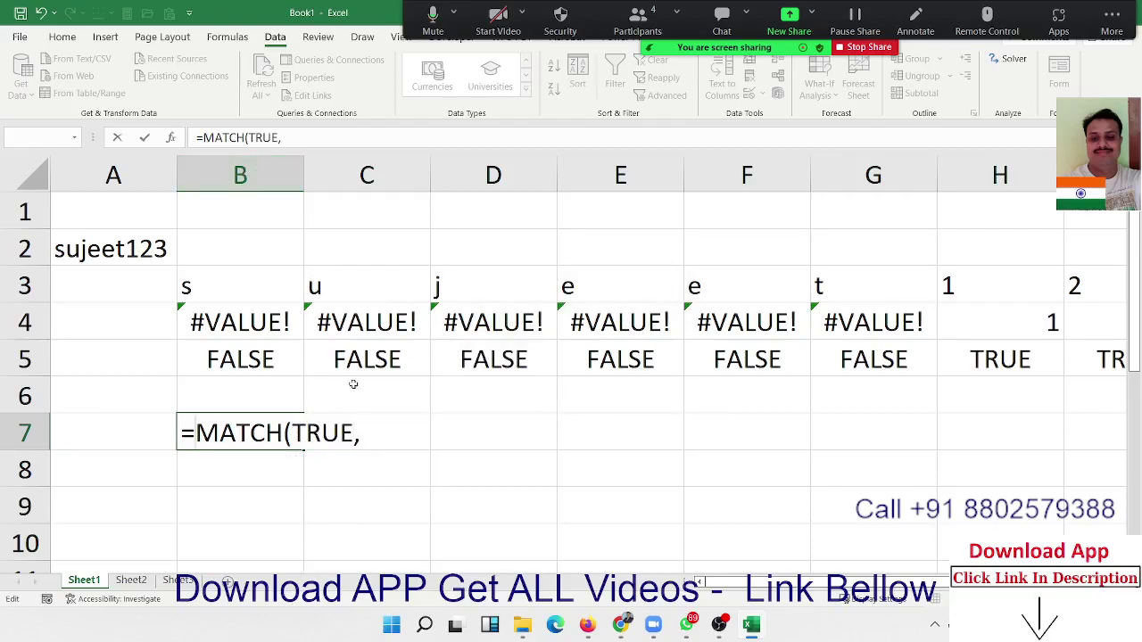
click(254, 364)
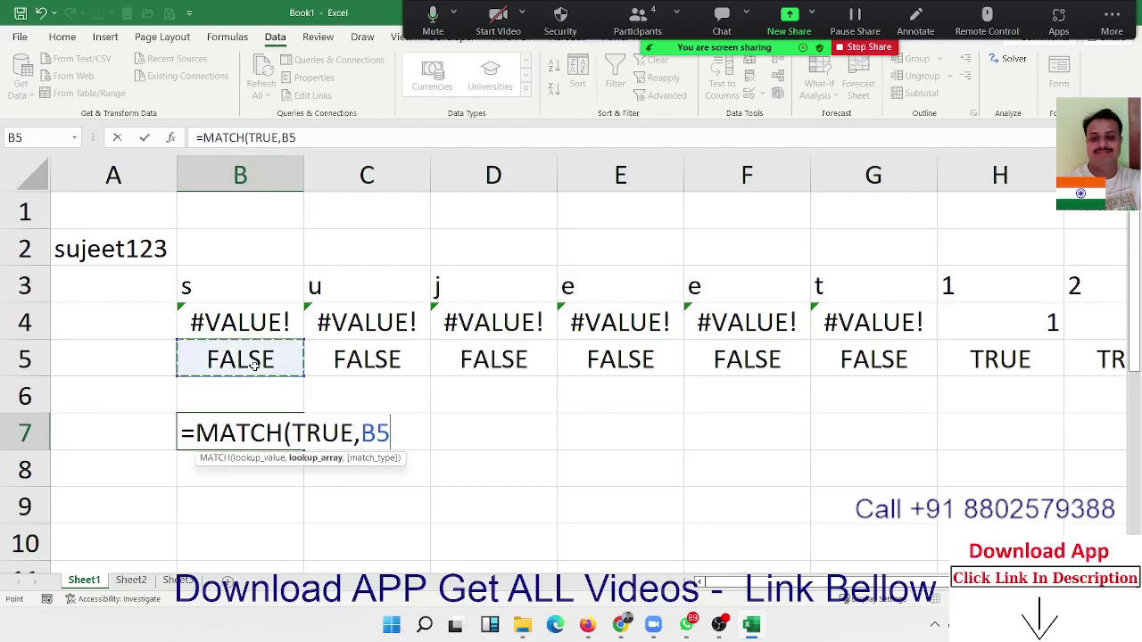
key(ctrl+shift+Right)
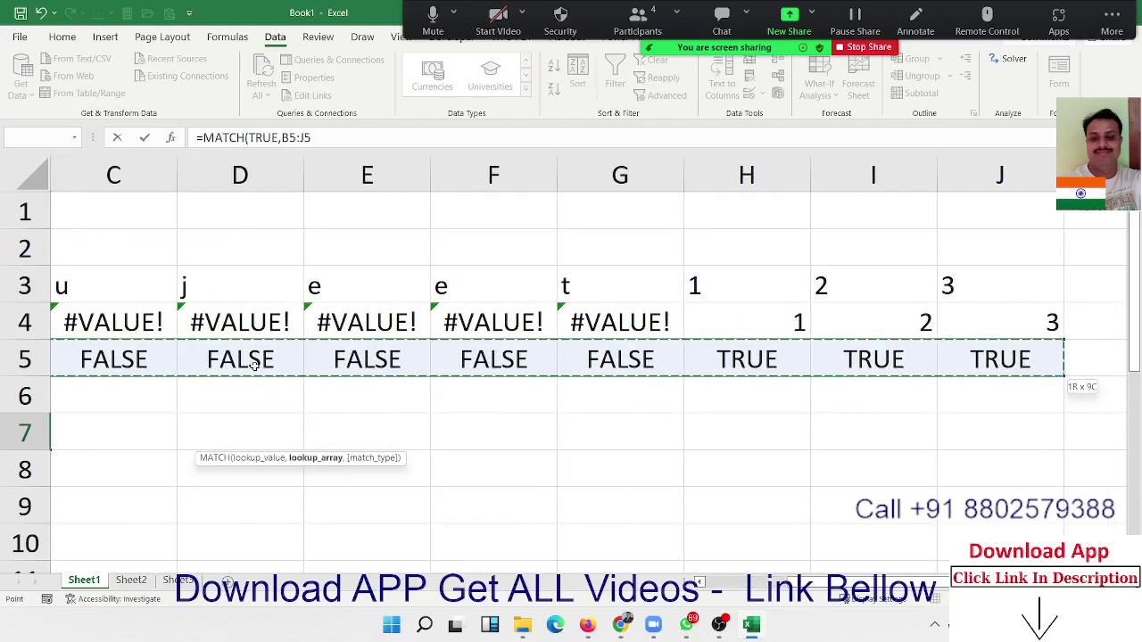
text(,)
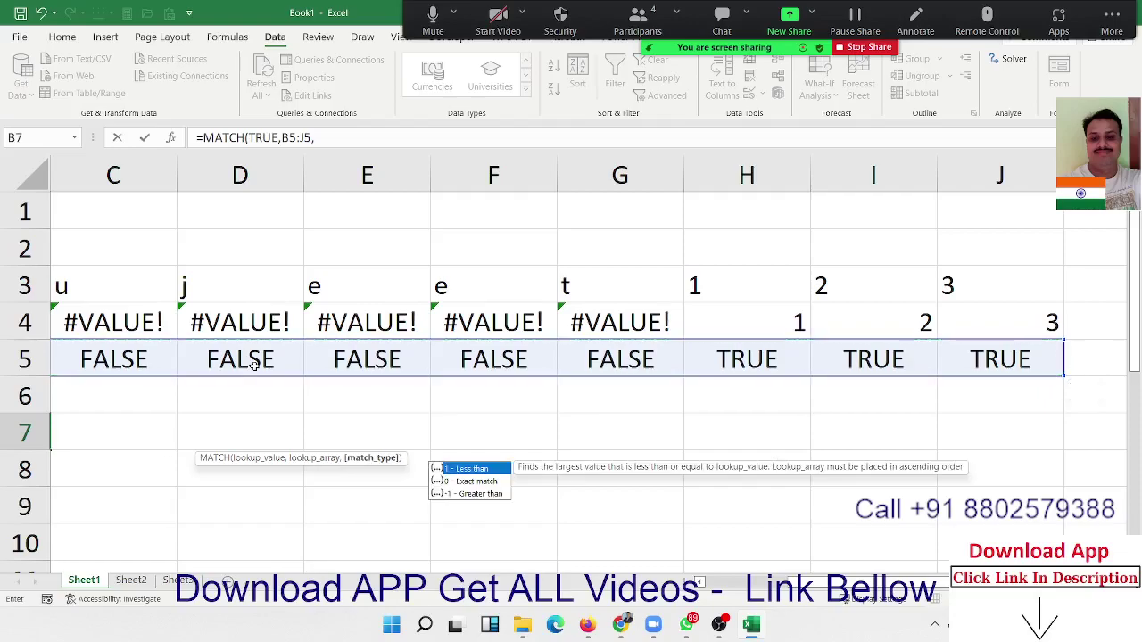
key(Up)
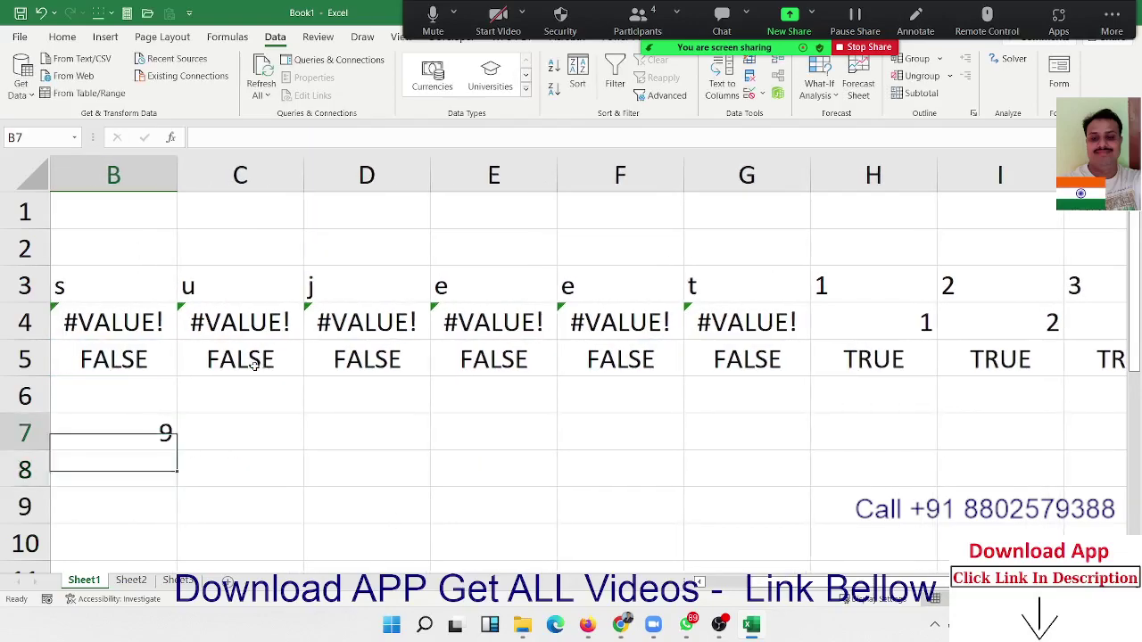
Step: Briefly open and close Zoom's participant list, then recheck the B7 and H5 formulas
click(650, 15)
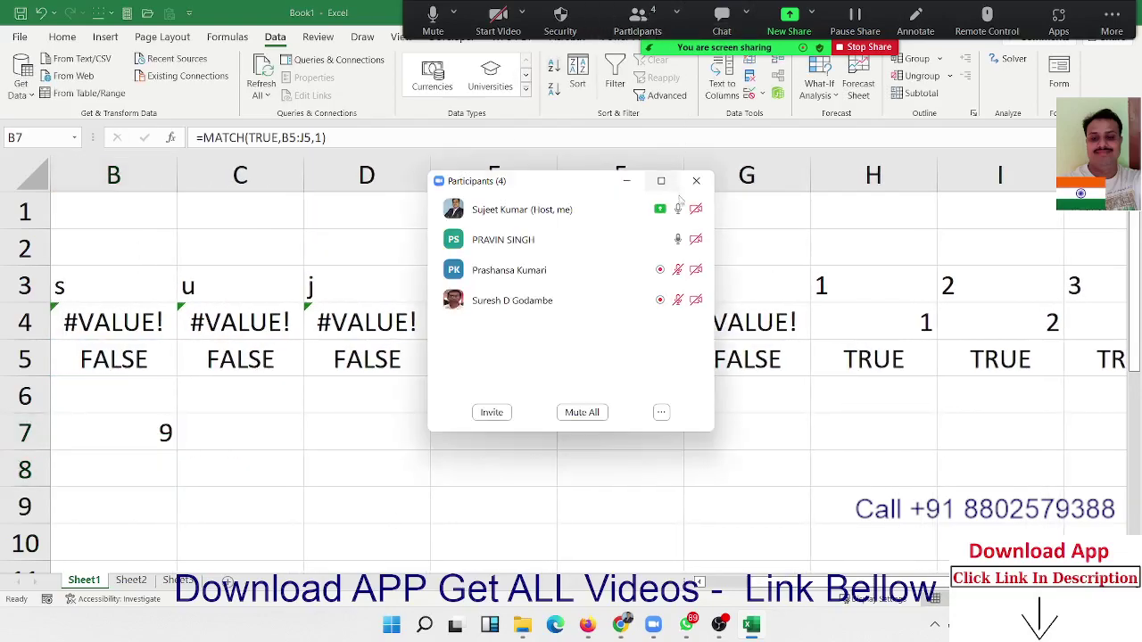
click(695, 239)
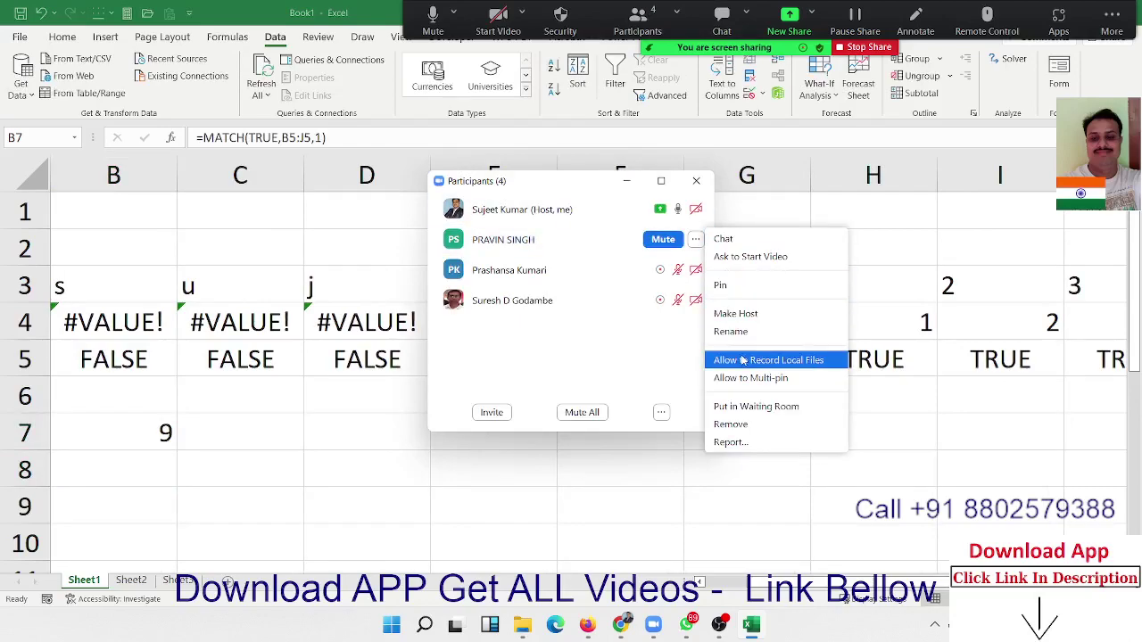
click(745, 359)
click(701, 190)
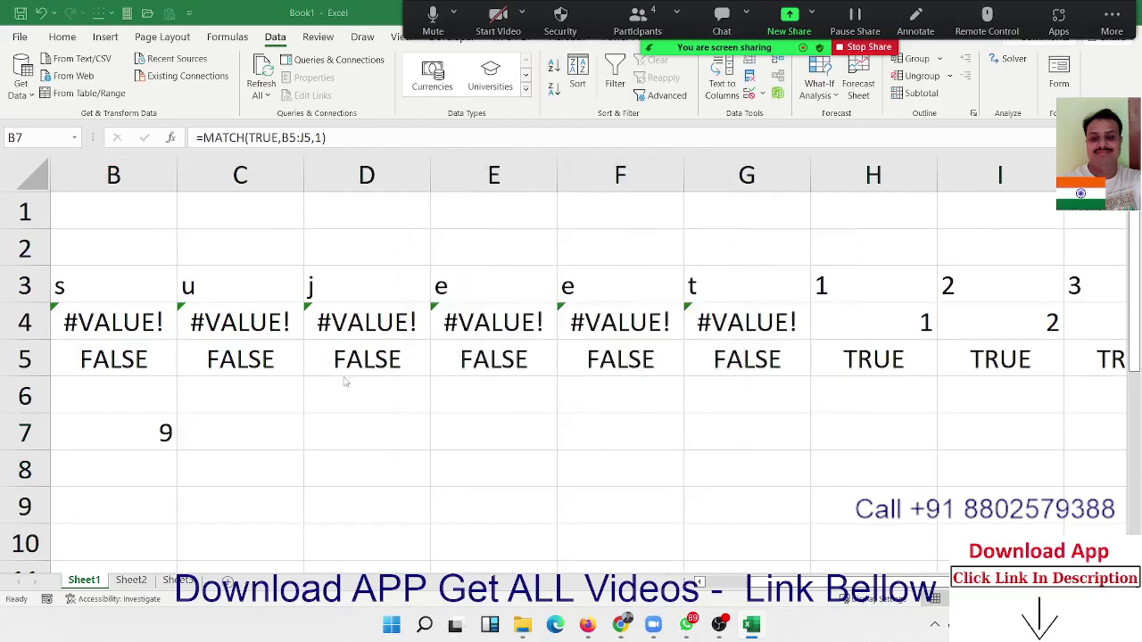
click(121, 446)
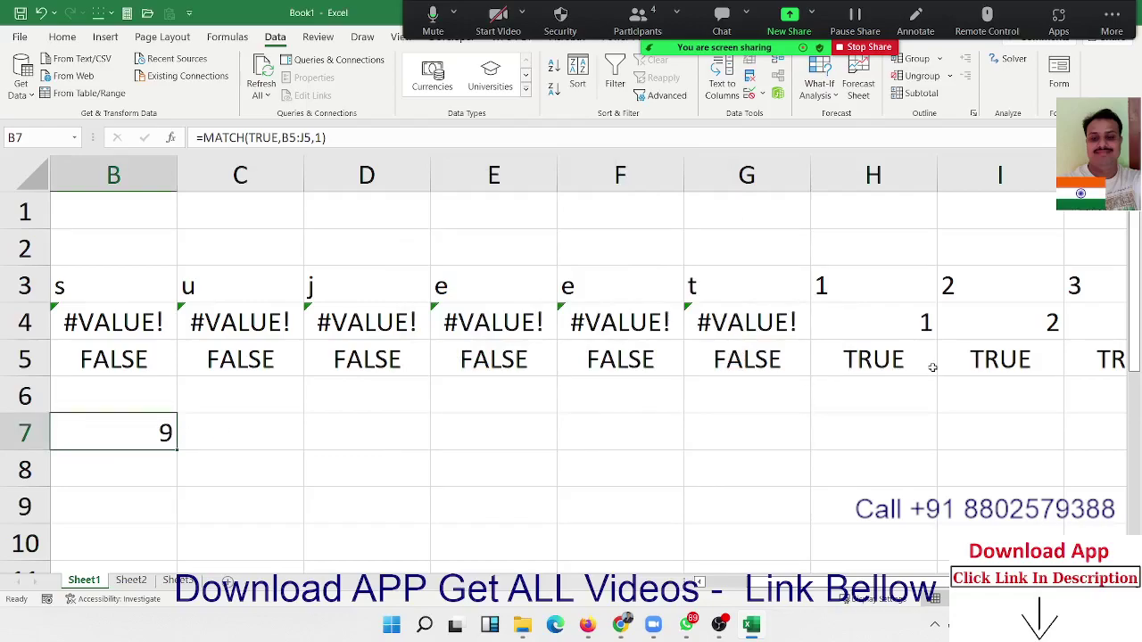
click(897, 361)
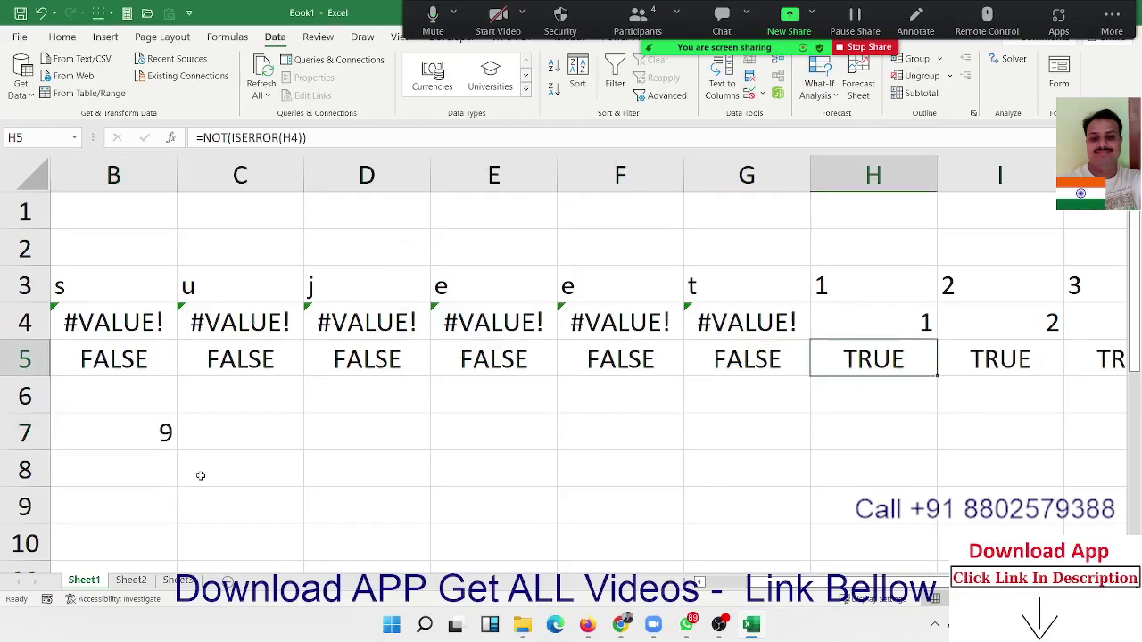
click(210, 441)
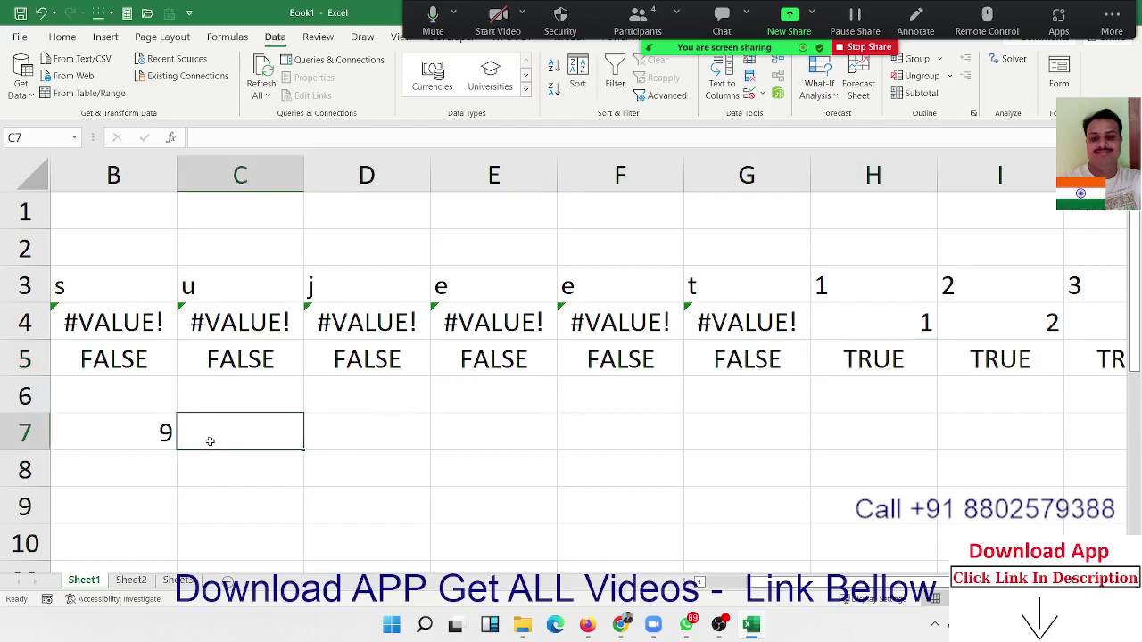
Step: Enter =SUM(B5:J5*1) in C7 so it counts the digits as 3
text(=sum)
key(Tab)
key(Left)
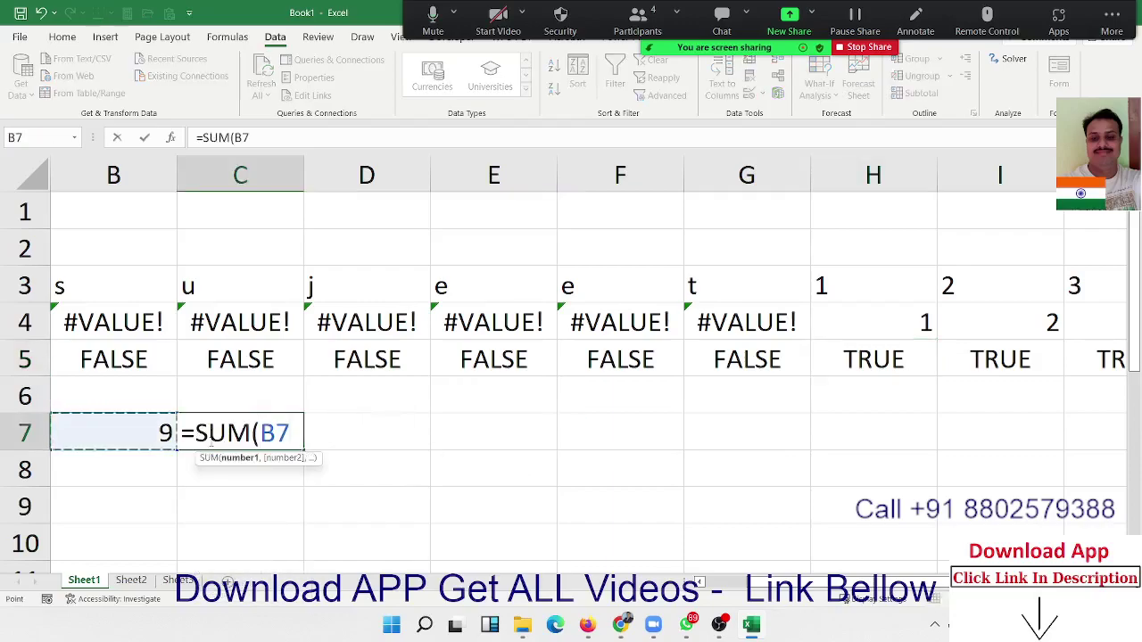
key(Up)
key(Up)
key(ctrl+shift+Right)
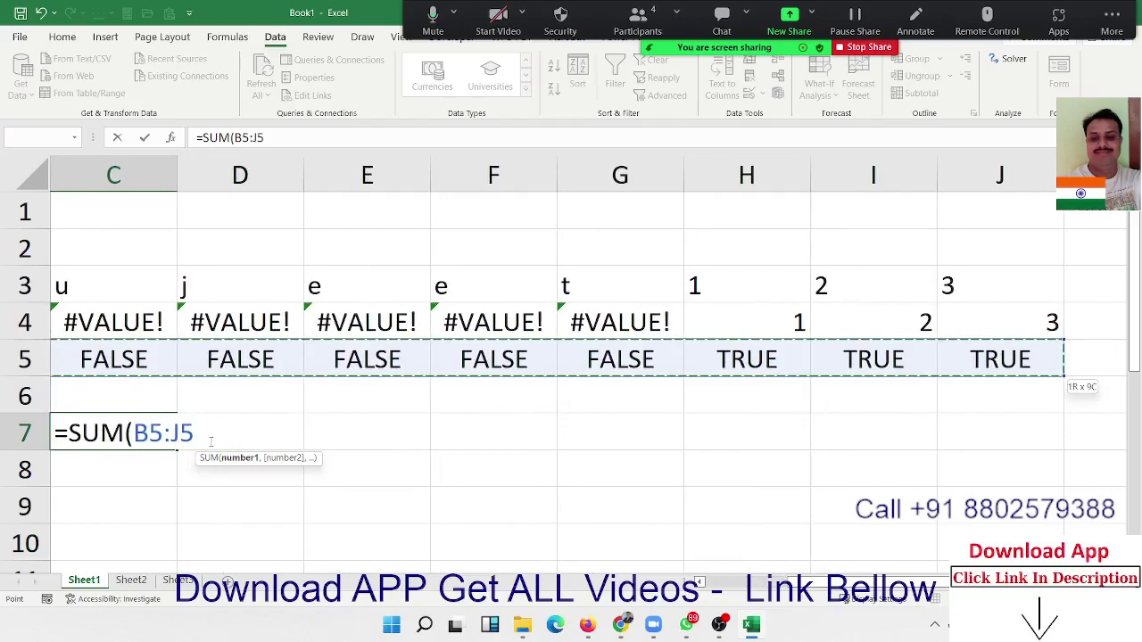
text(*1))
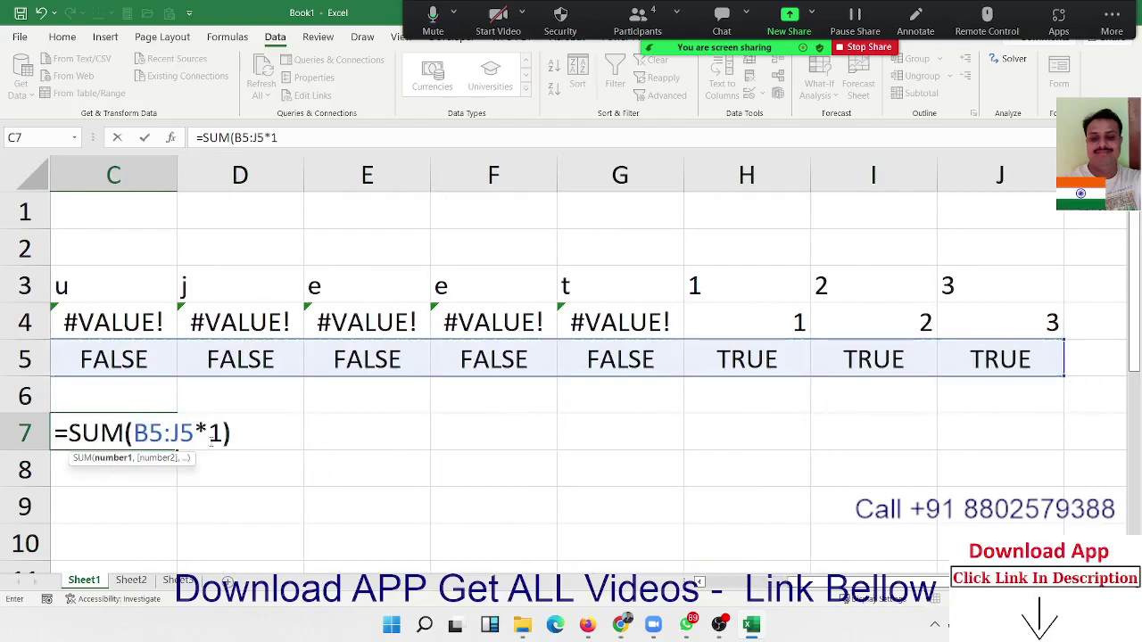
key(Return)
Step: Put =H5*1 in H6 and fill it right across H6:J6, giving 1, 1, 1
key(Up)
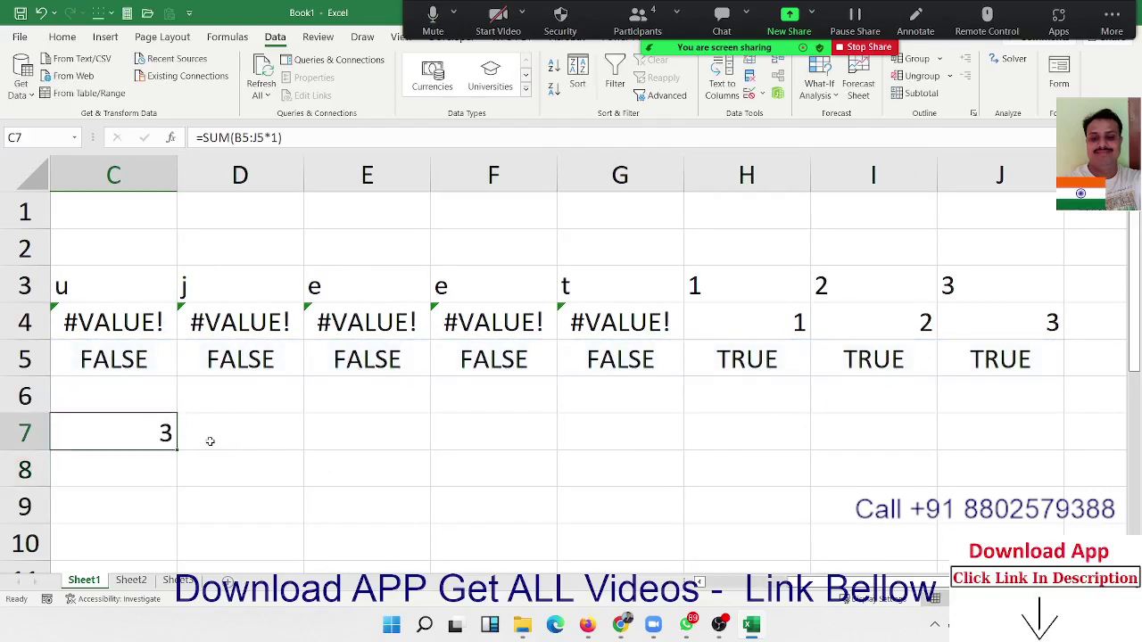
key(Left)
key(Right)
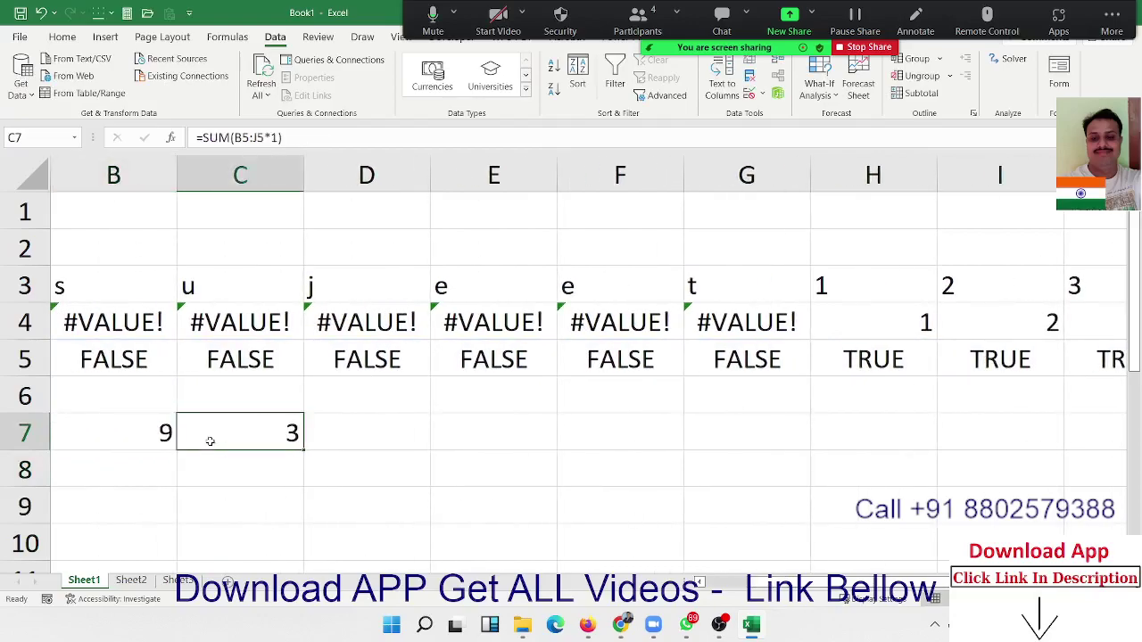
key(Right)
key(Right)
key(Right)
key(Right)
key(Right)
key(Up)
text(=)
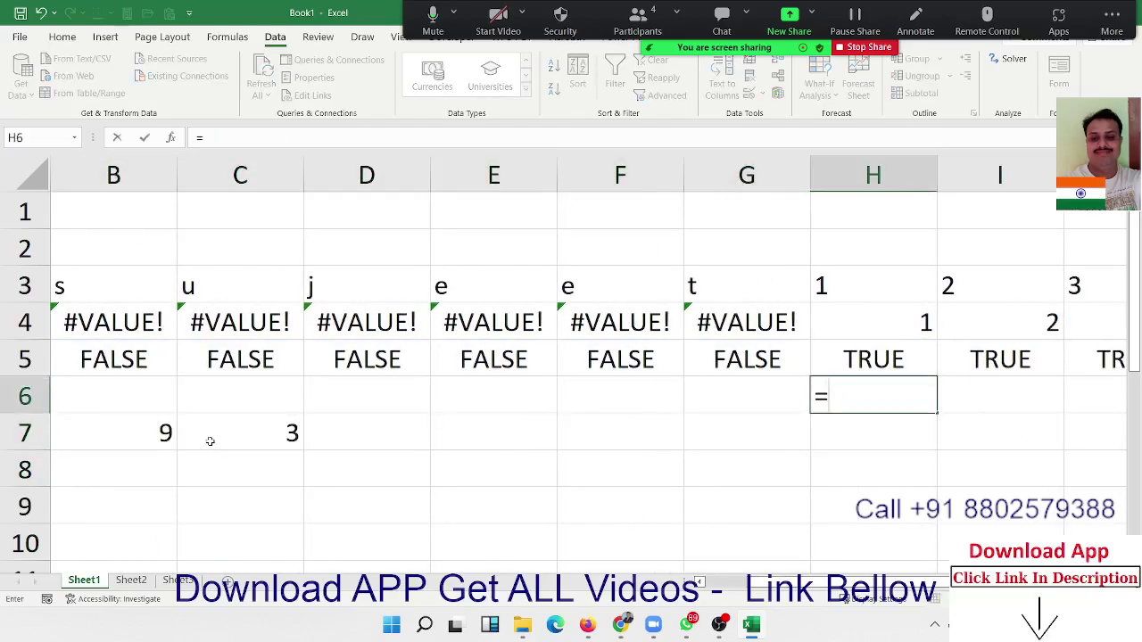
key(Up)
text(*)
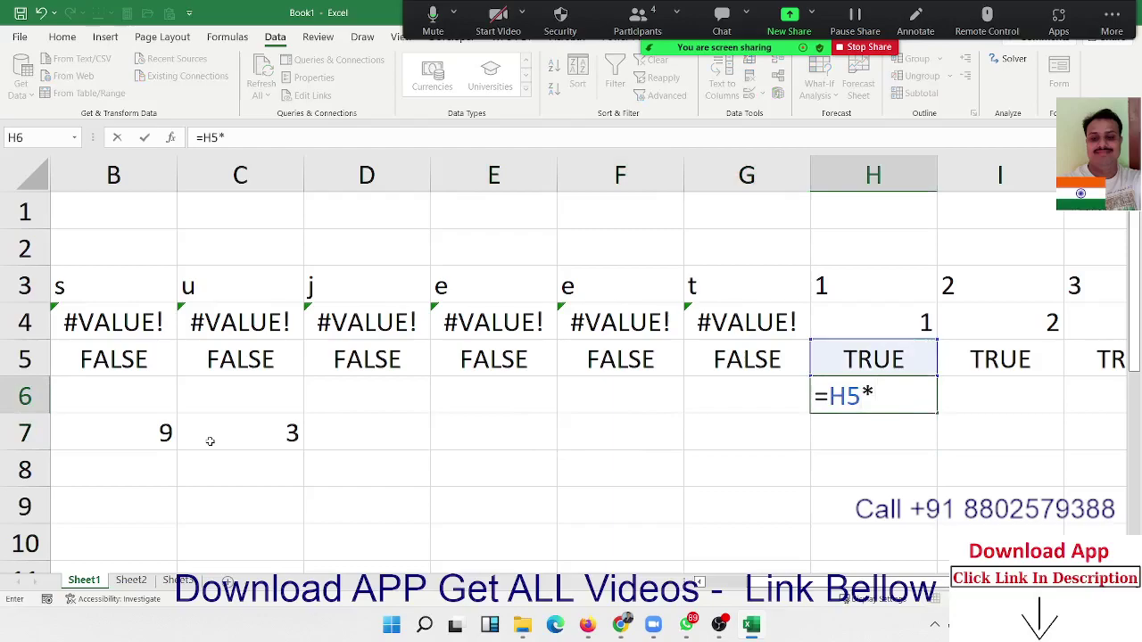
text(1)
key(Return)
key(Up)
key(shift+Right)
key(shift+Right)
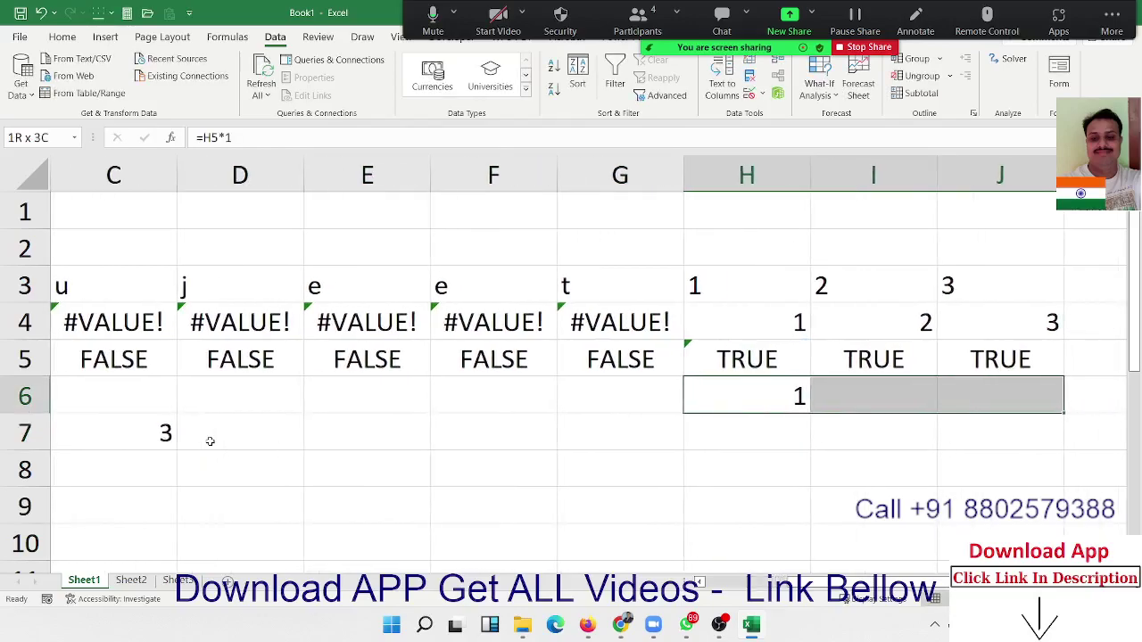
key(ctrl+r)
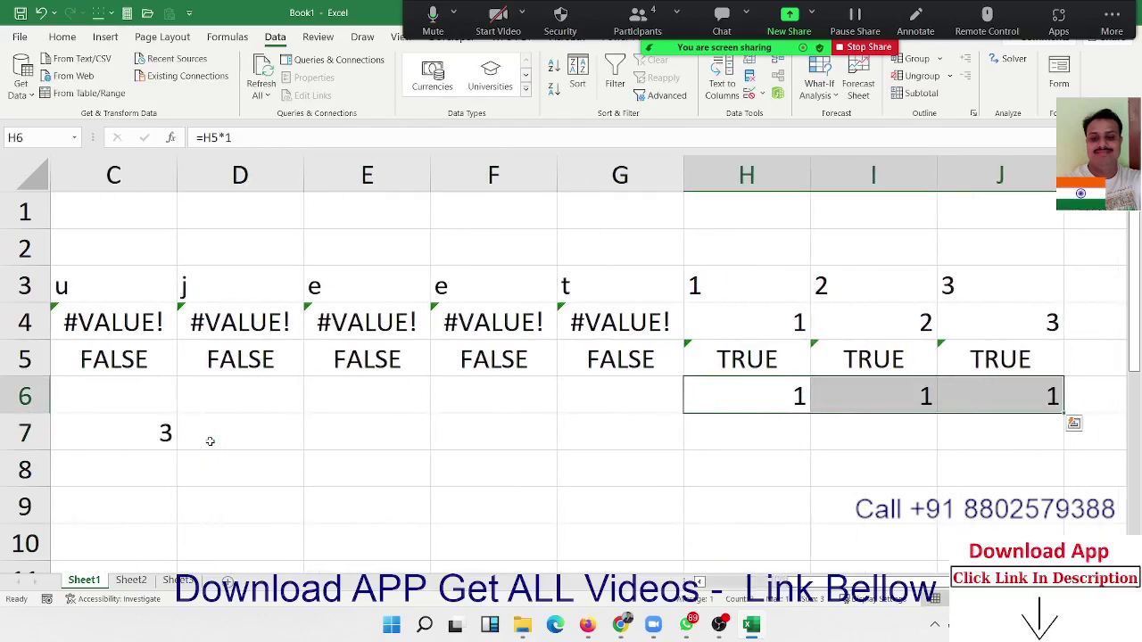
key(shift+Left)
key(shift+Left)
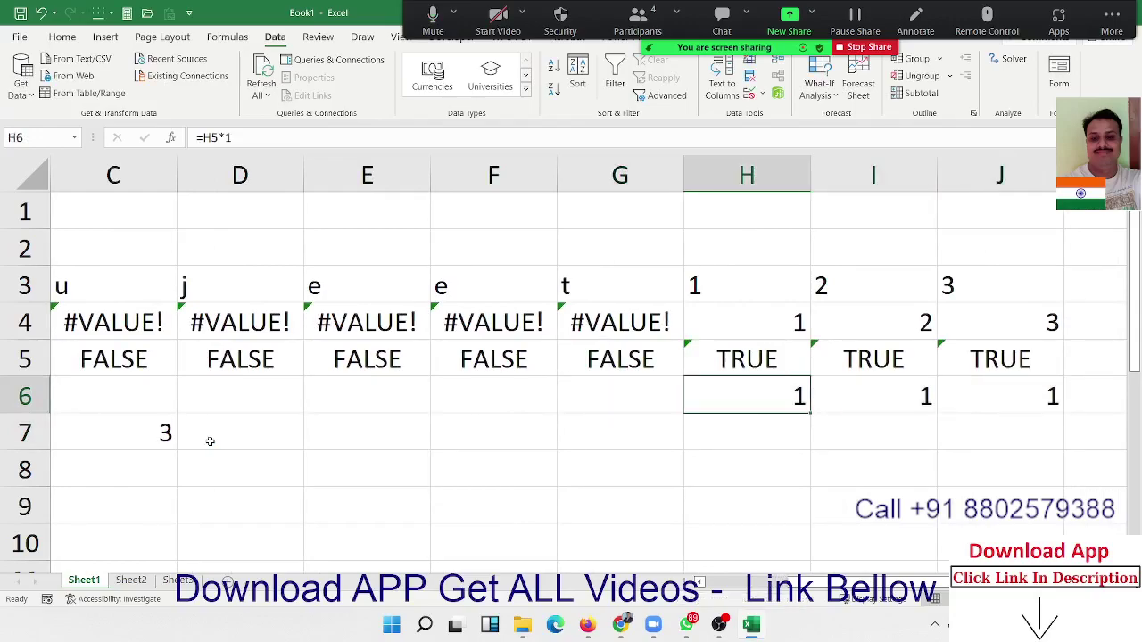
key(shift+Right)
key(shift+Right)
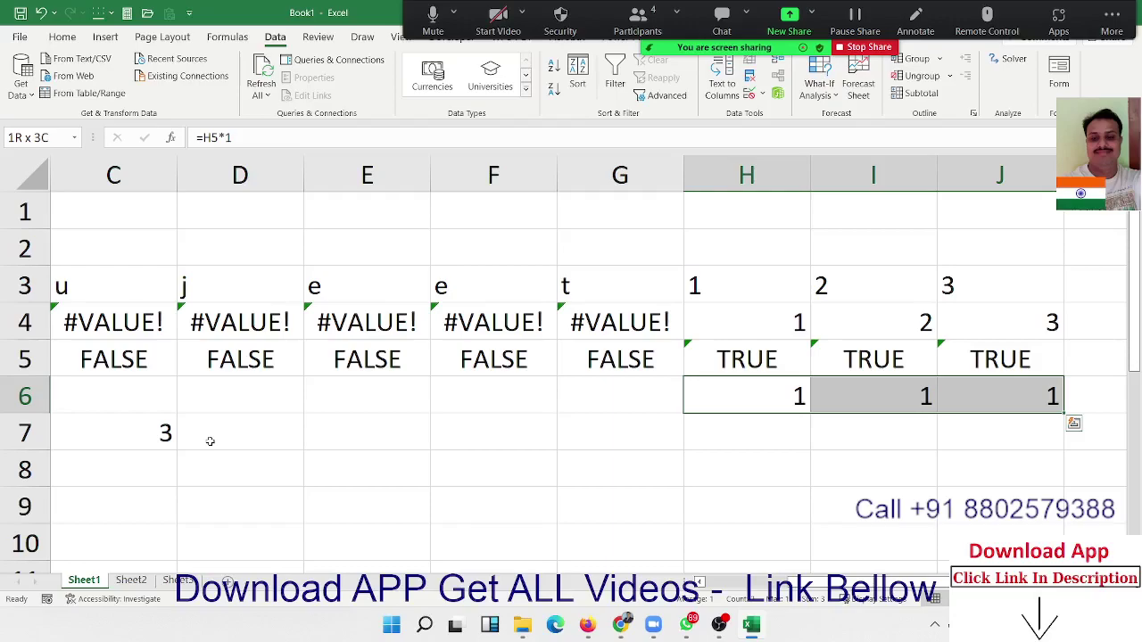
Step: Undo the row 6 helper formulas so H6:J6 are cleared again
key(ctrl+z)
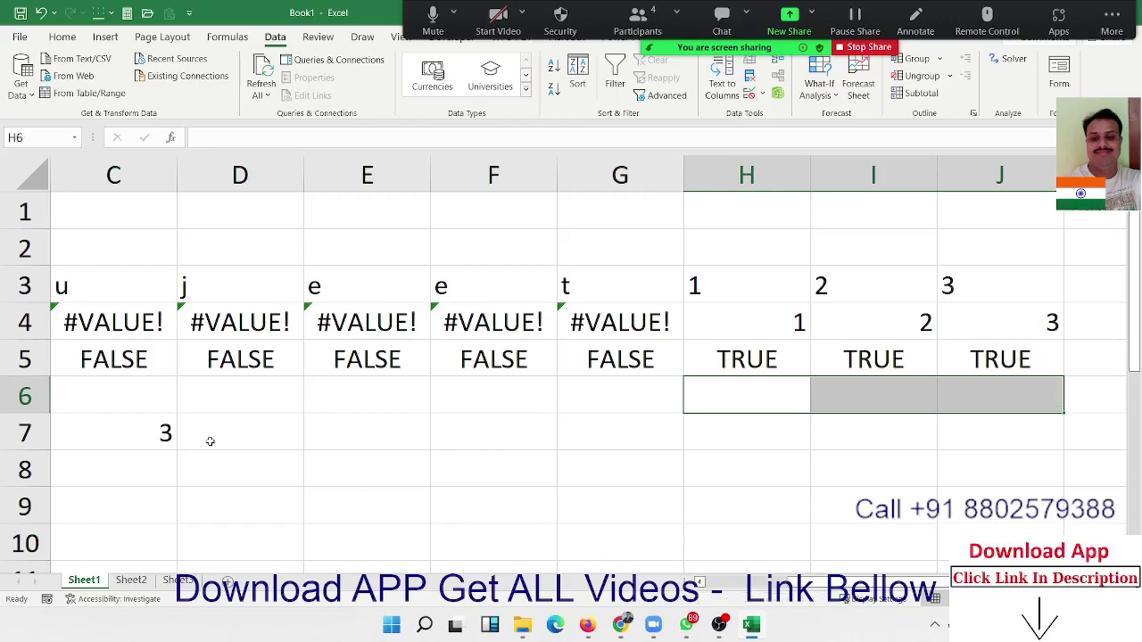
key(ctrl+z)
key(ctrl+z)
key(ctrl+y)
key(Right)
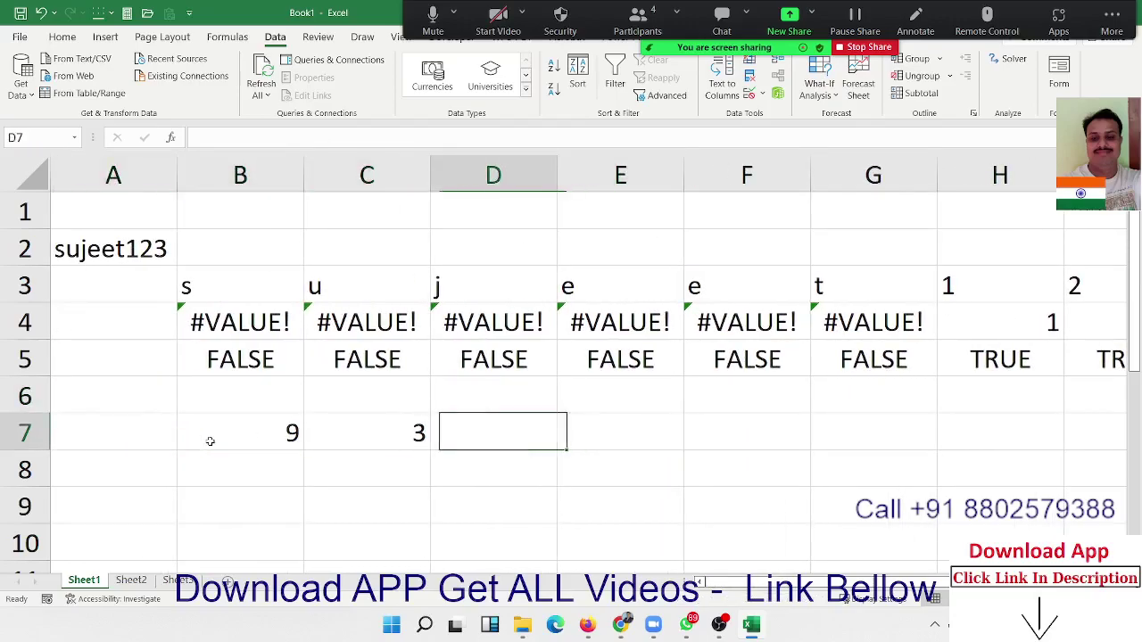
key(Left)
key(Left)
key(Right)
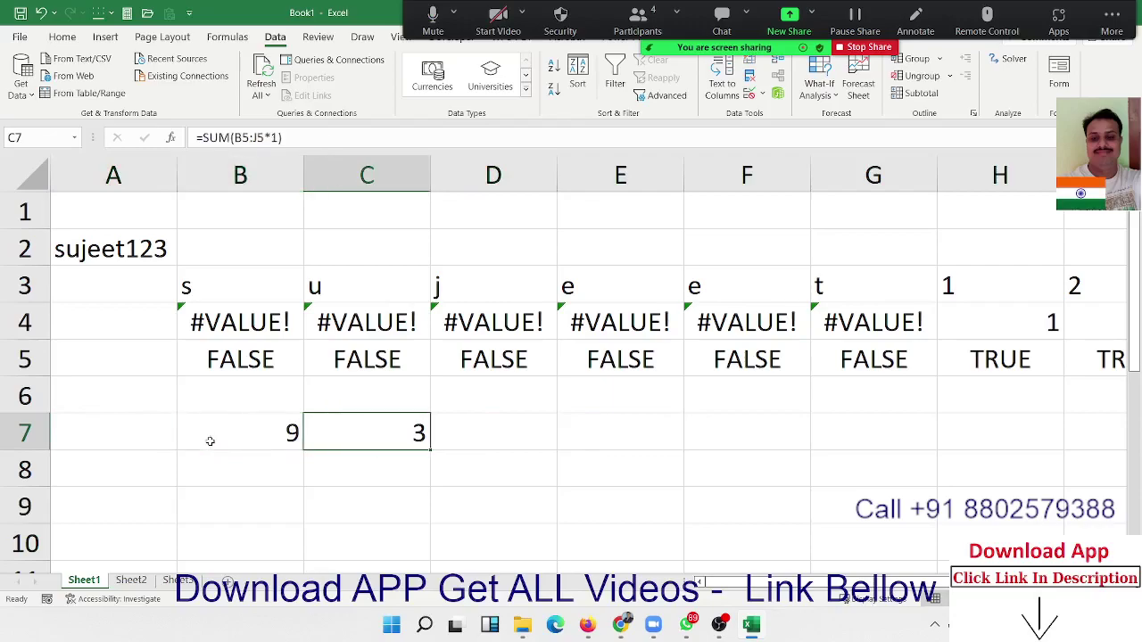
key(Right)
Step: Enter =MID(A2,B7,C7) in D7, taking C7 characters of A2 from position B7
text(=mi)
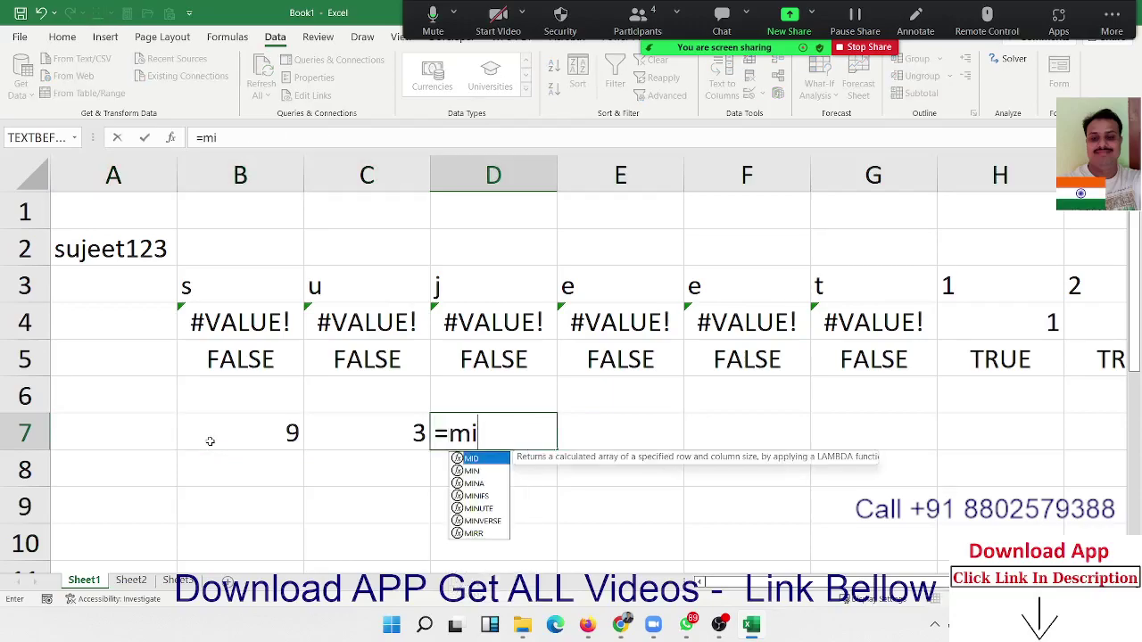
text(d)
key(Tab)
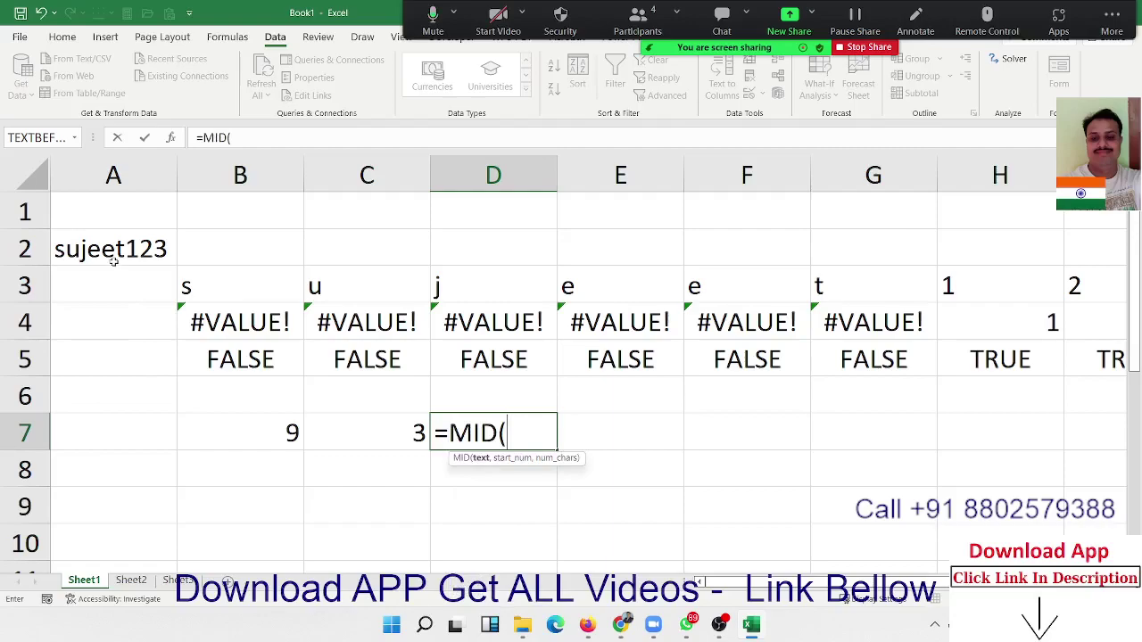
click(113, 254)
text(,)
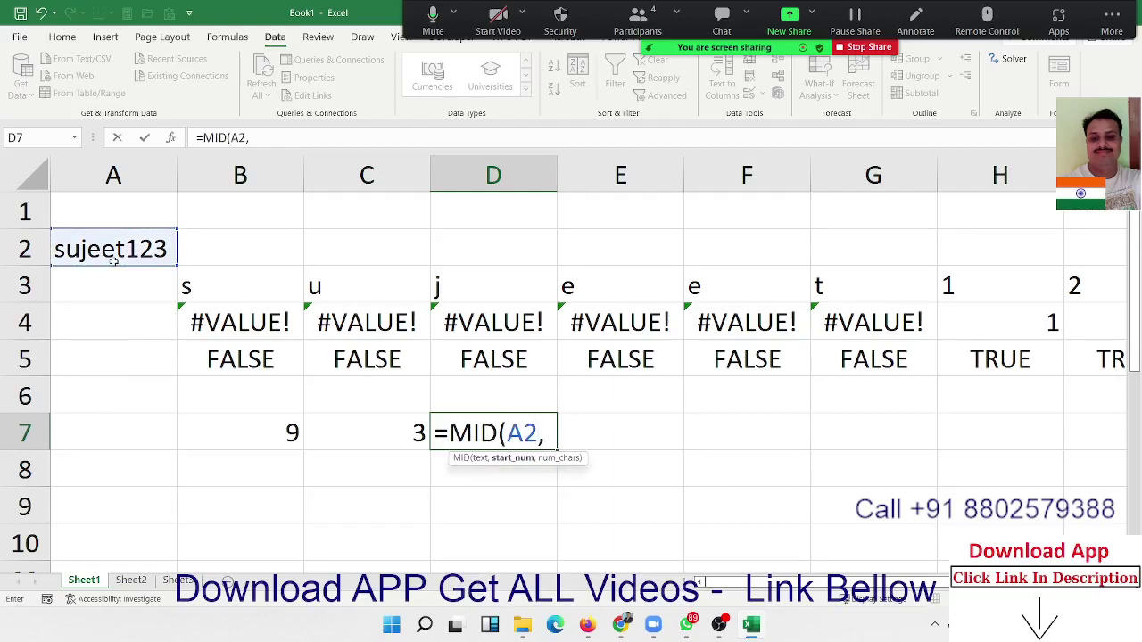
click(242, 432)
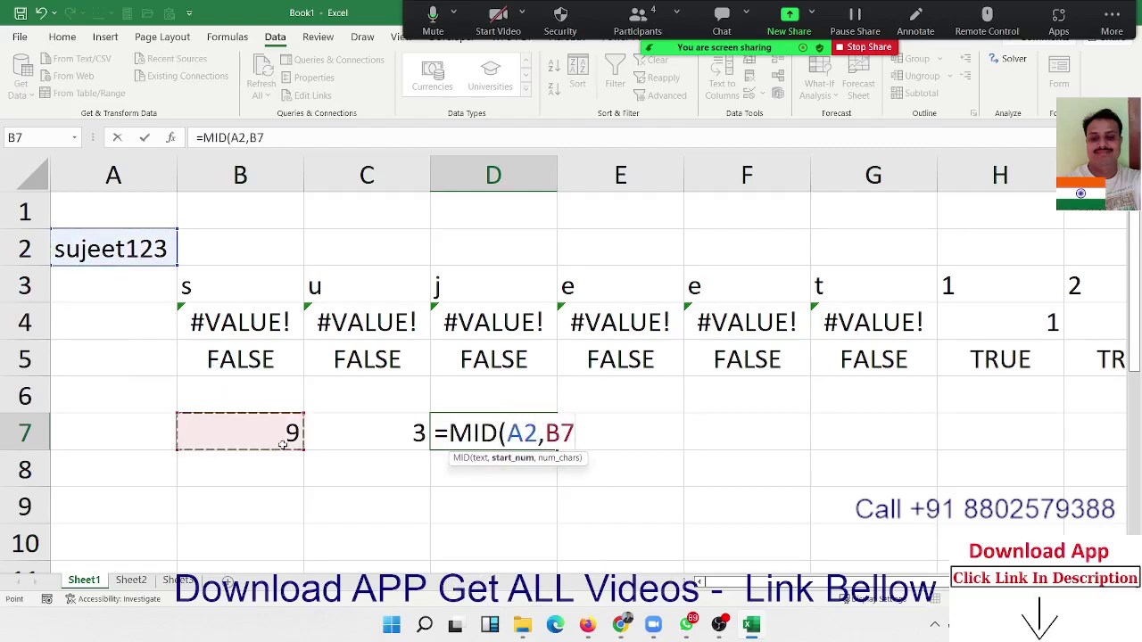
text(,)
click(418, 439)
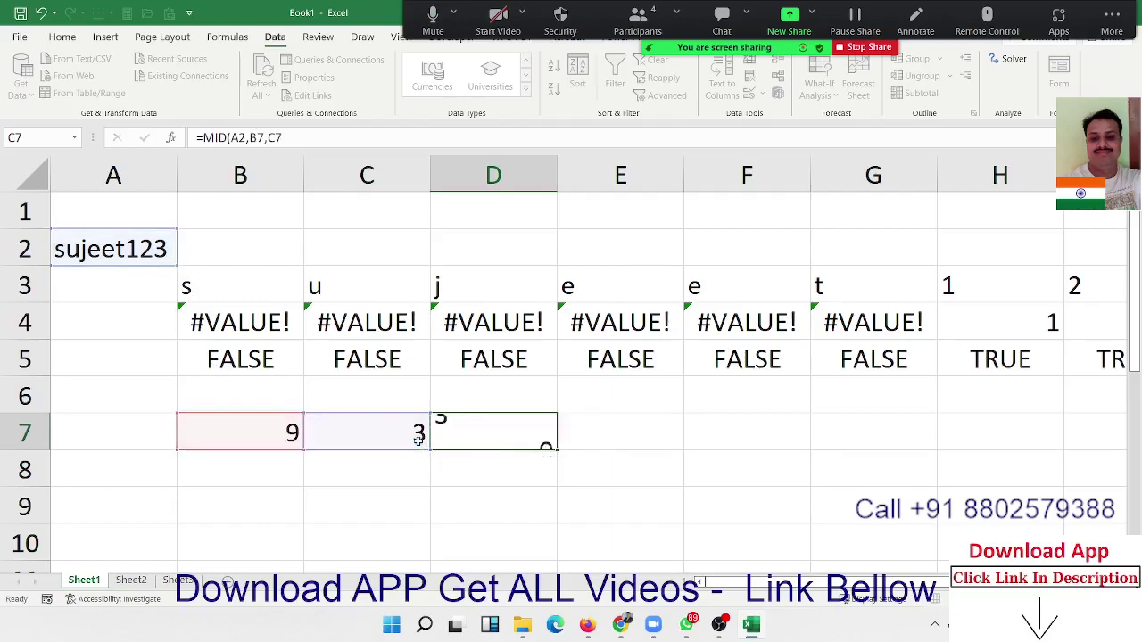
key(Return)
Step: Review D7's MID formula arguments, leaving the formula unchanged
key(Up)
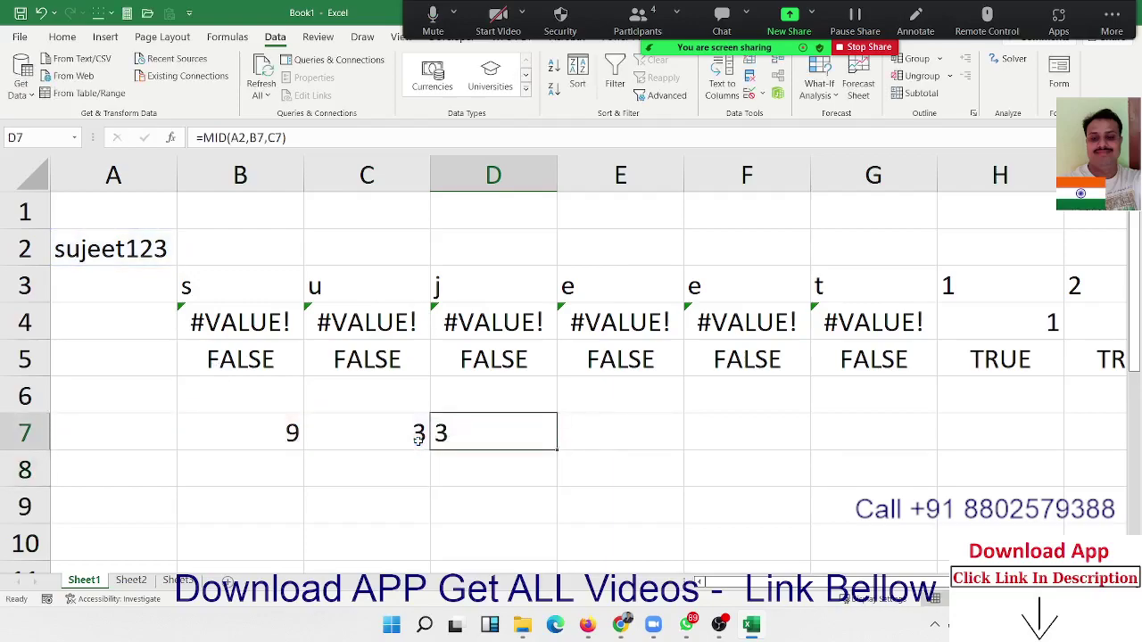
double_click(451, 433)
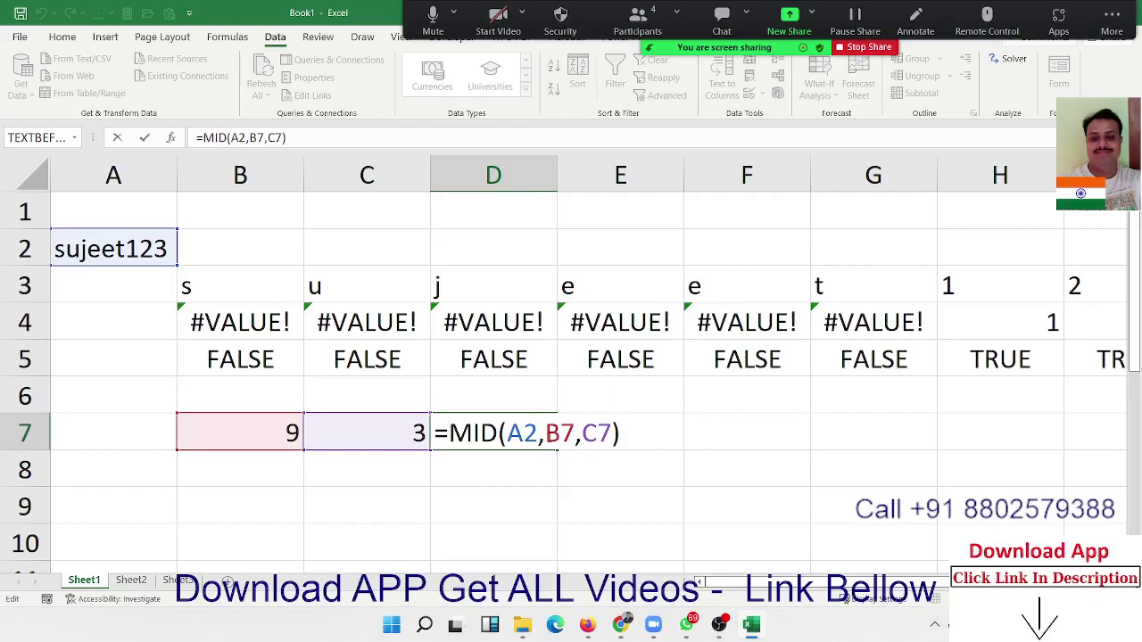
click(545, 433)
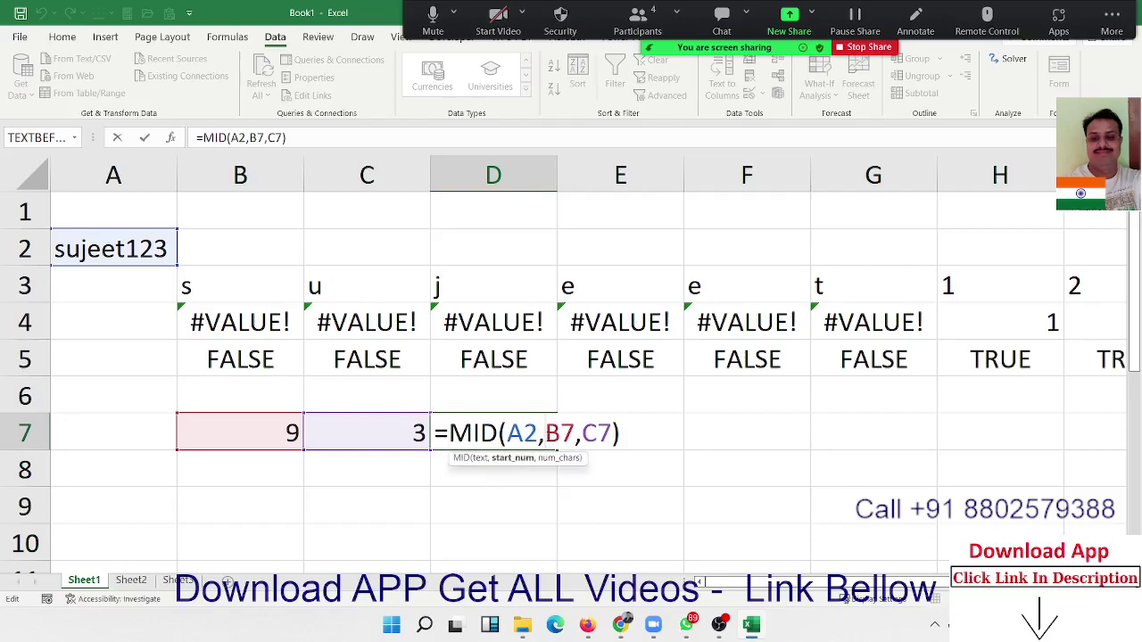
click(582, 432)
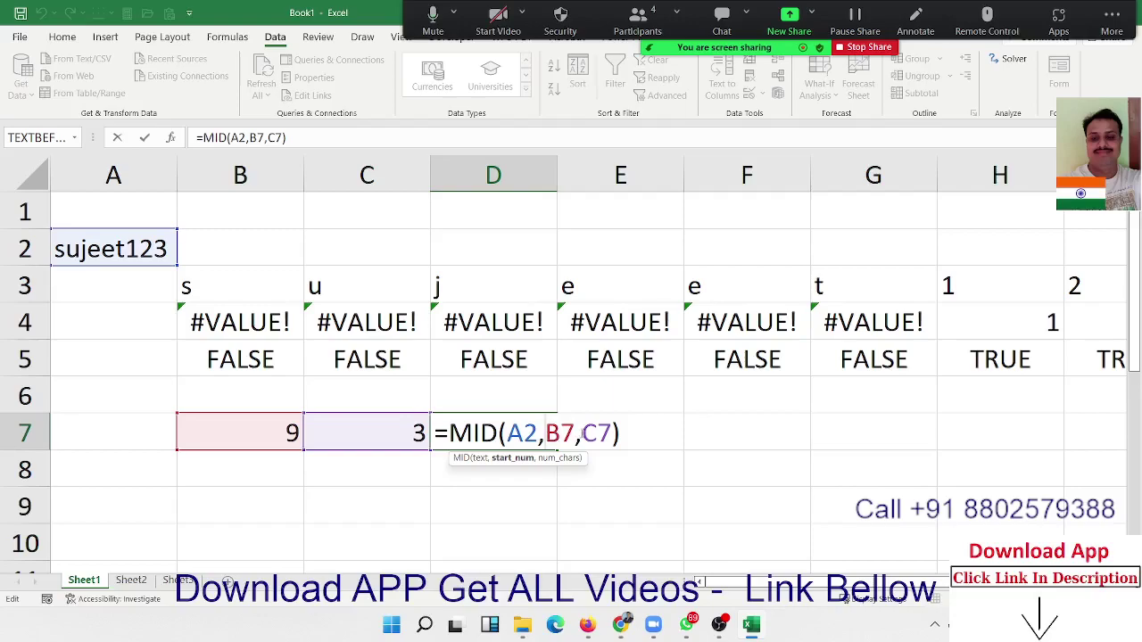
click(591, 432)
key(Return)
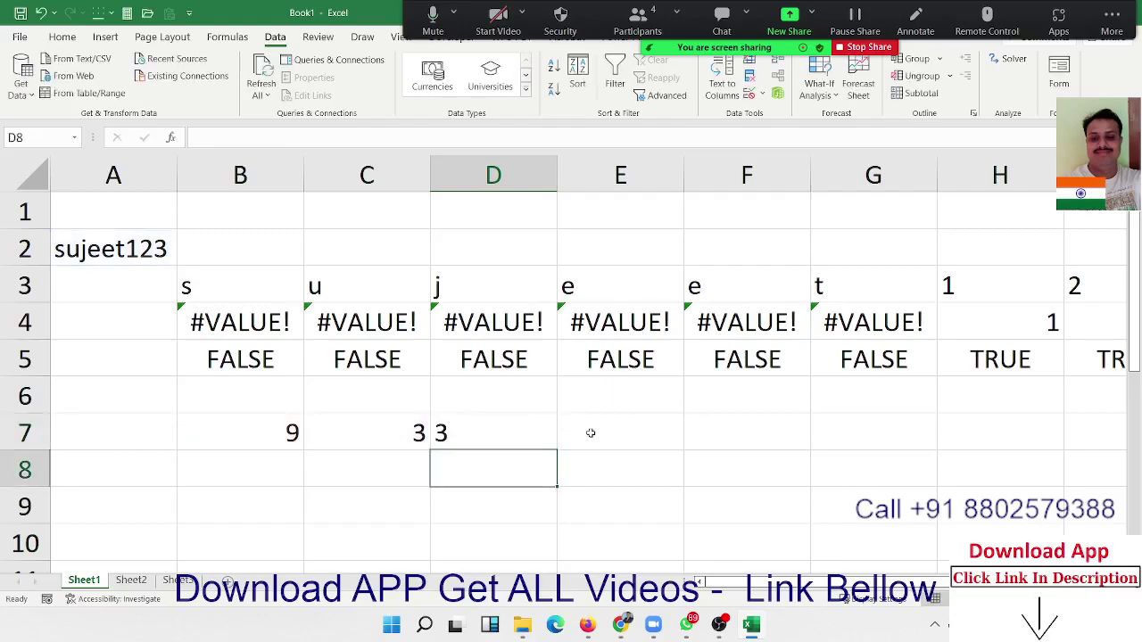
key(Up)
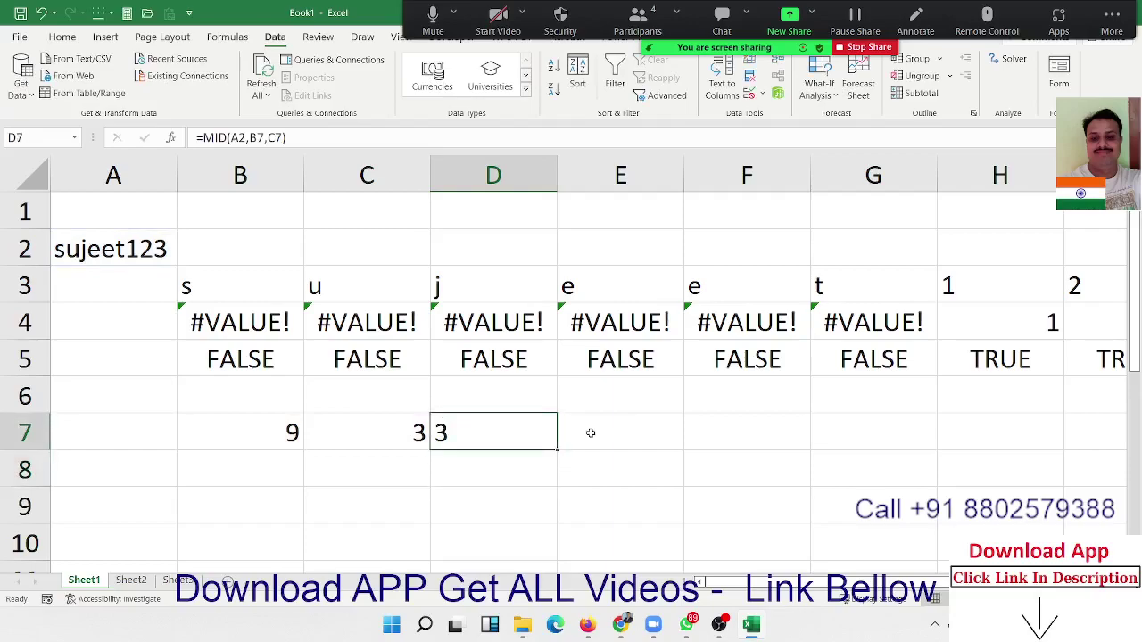
Step: Change B7's MATCH match type from 1 to 0 so it returns 7 and D7 shows 123
double_click(283, 435)
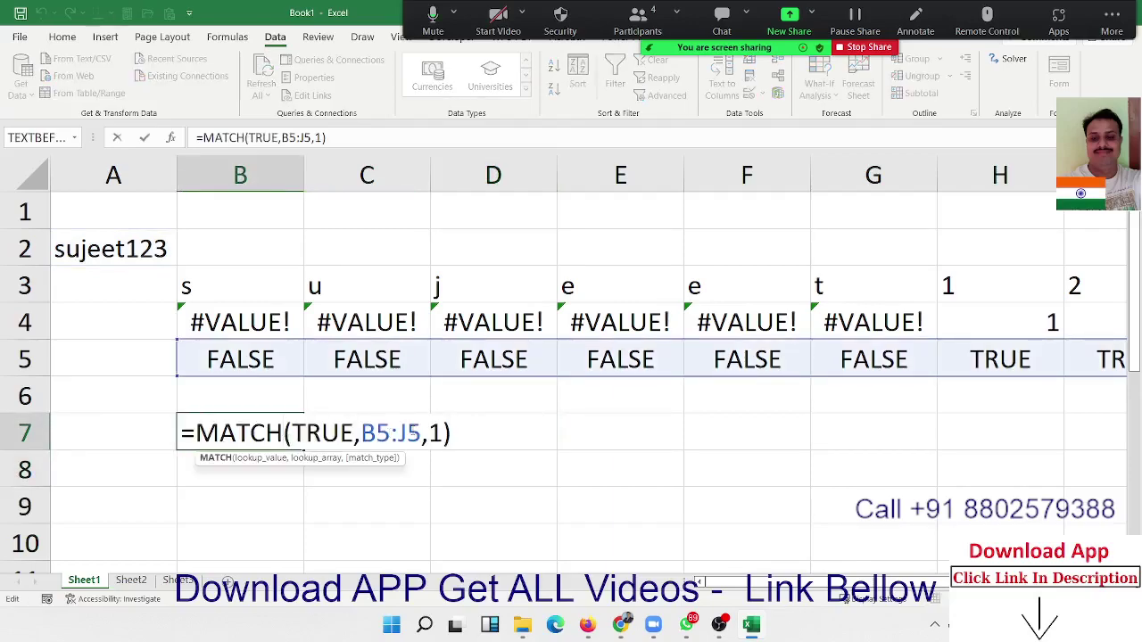
double_click(436, 432)
text(0)
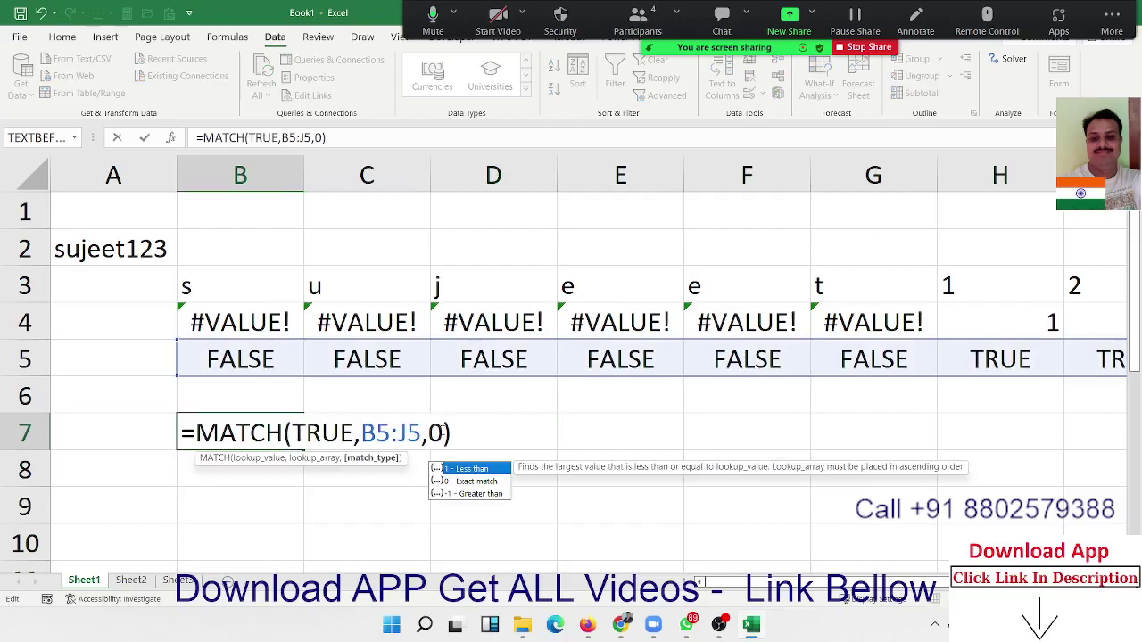
key(Return)
key(Up)
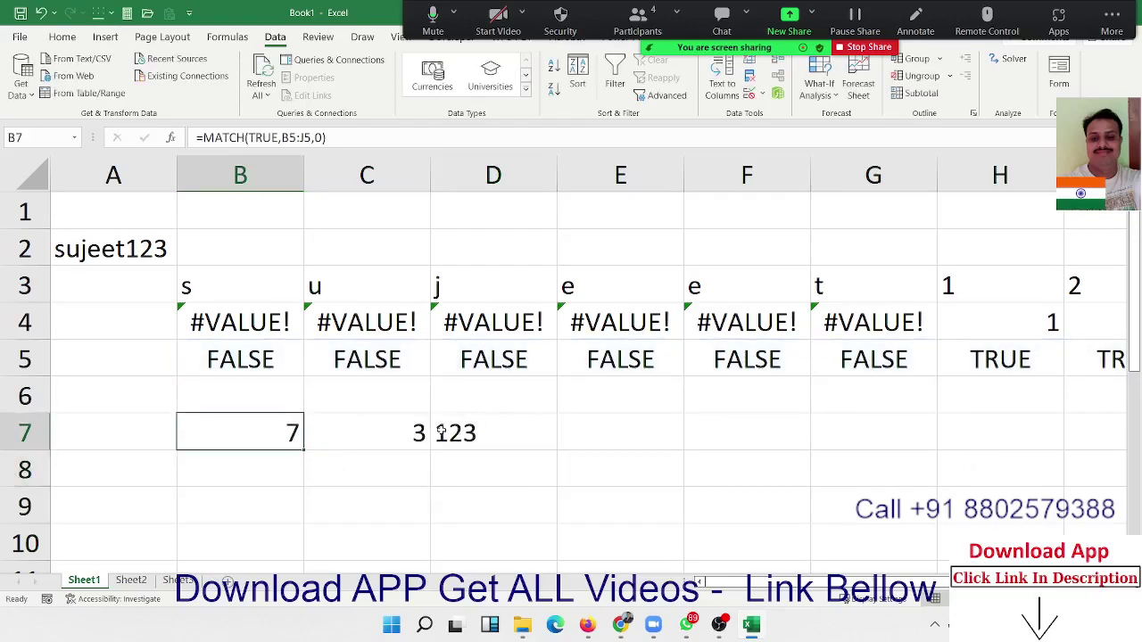
key(Right)
key(Right)
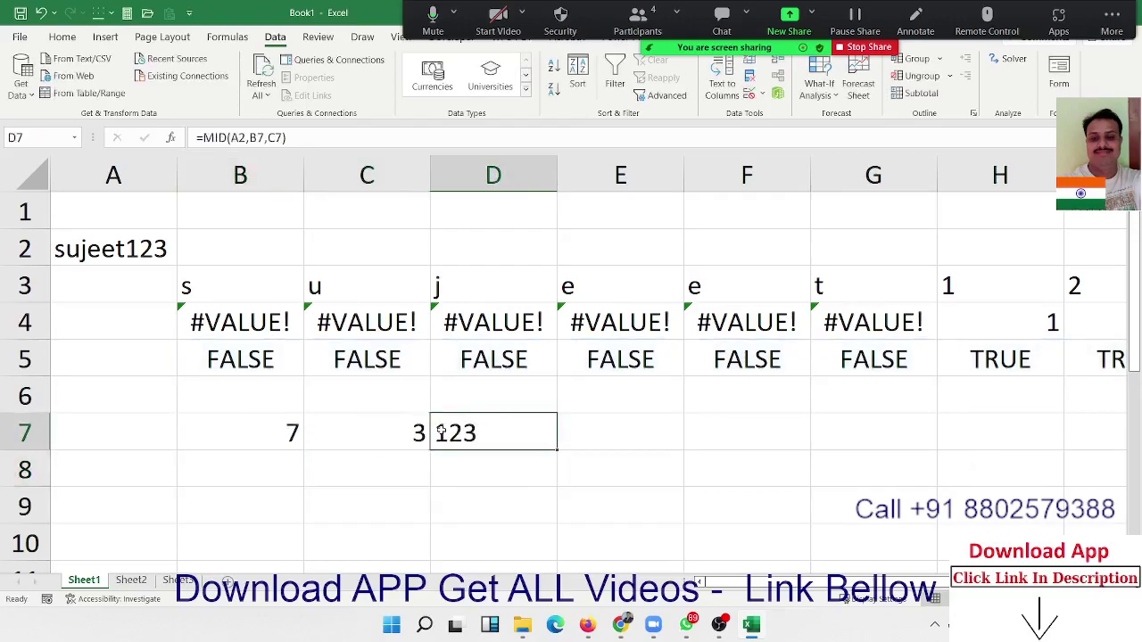
Step: Insert three blank rows at row 3 above the data
key(Left)
key(Left)
key(Left)
key(Up)
key(Up)
key(Up)
key(Up)
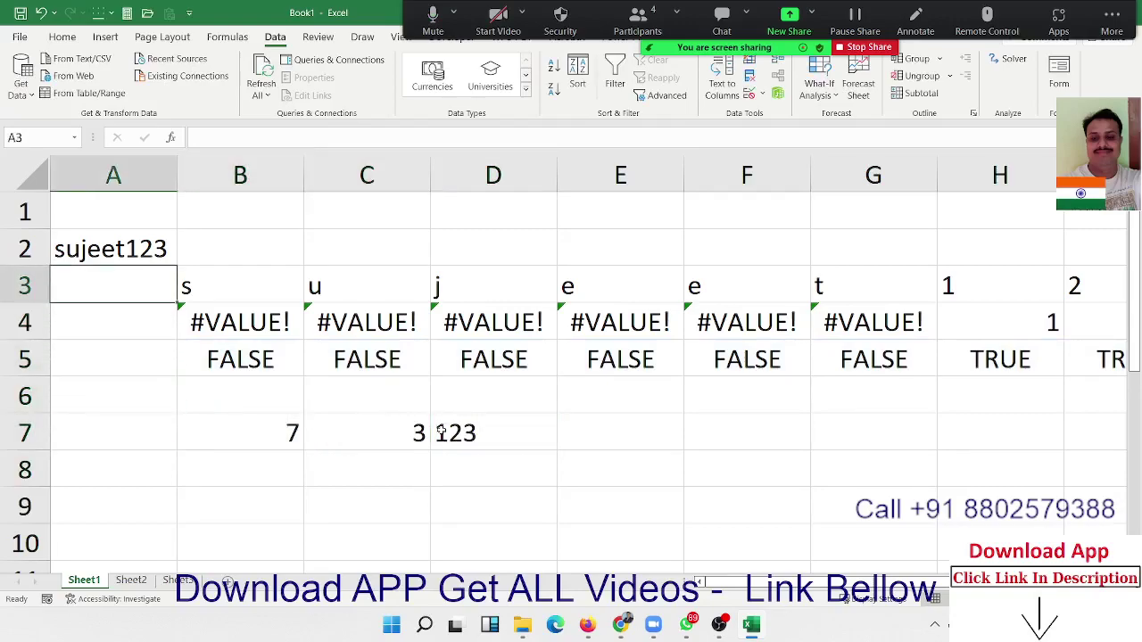
key(shift+space)
key(ctrl+shift+plus)
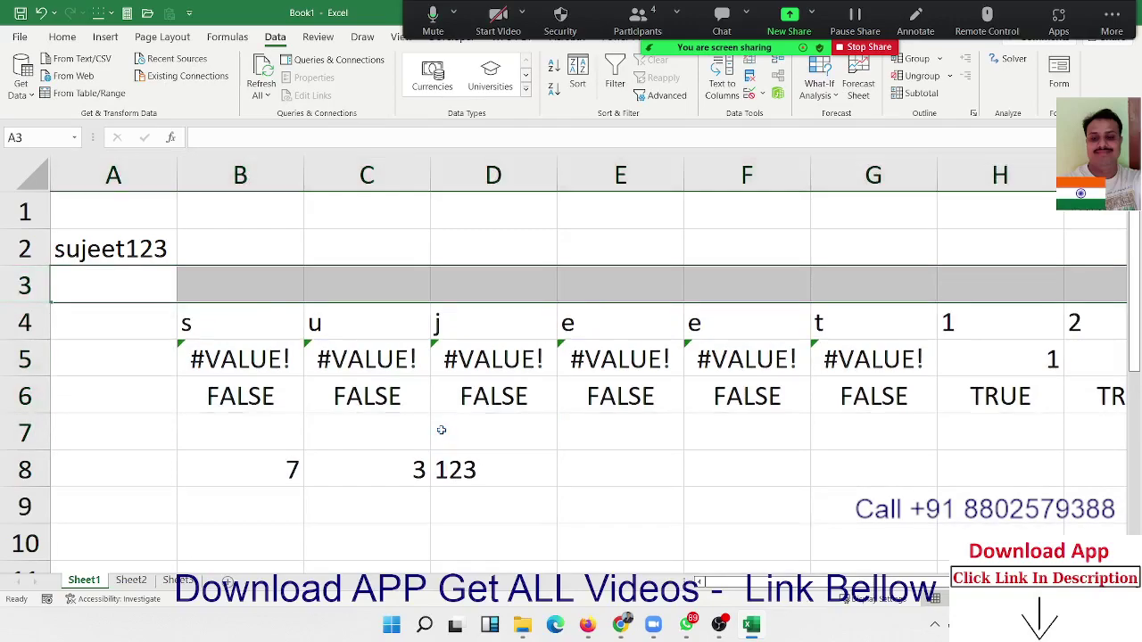
key(ctrl+shift+plus)
key(ctrl+shift+plus)
key(Up)
key(Up)
key(Right)
key(Down)
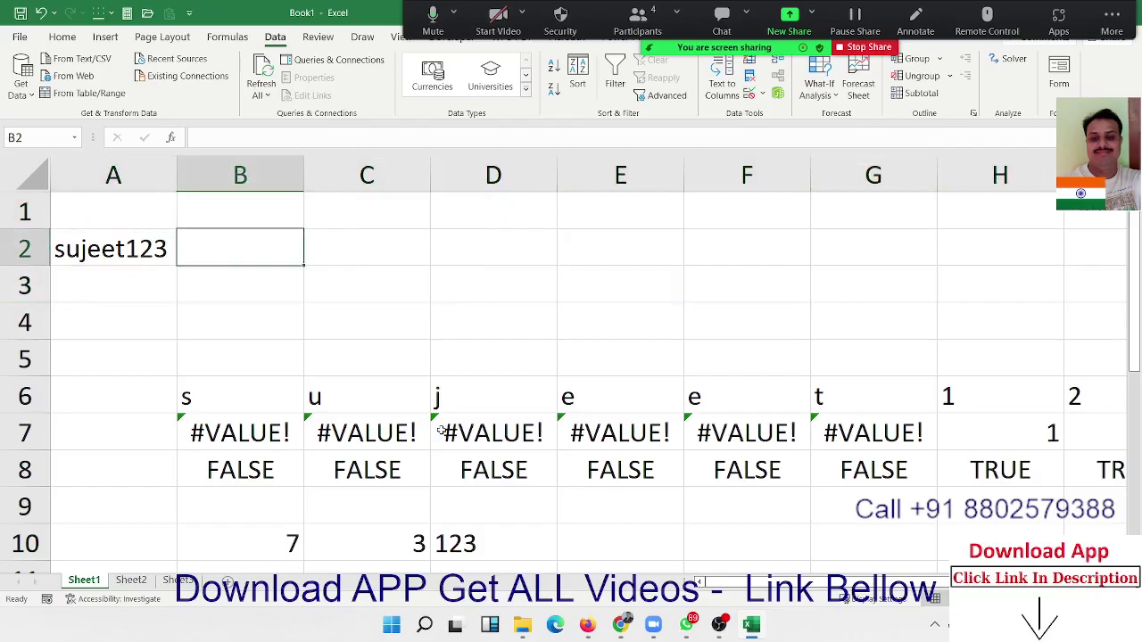
Step: Begin B2's formula as =MATCH(TRUE,NOT(ISERROR(MID( after discarding a mistaken MAKEARRAY entry
text(=)
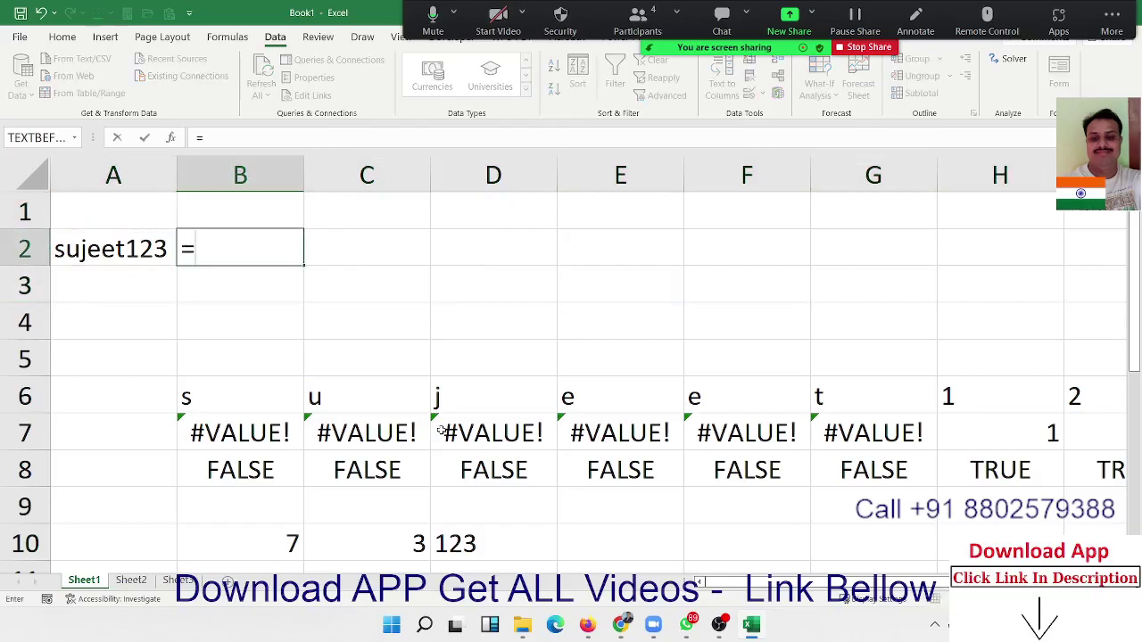
text(m)
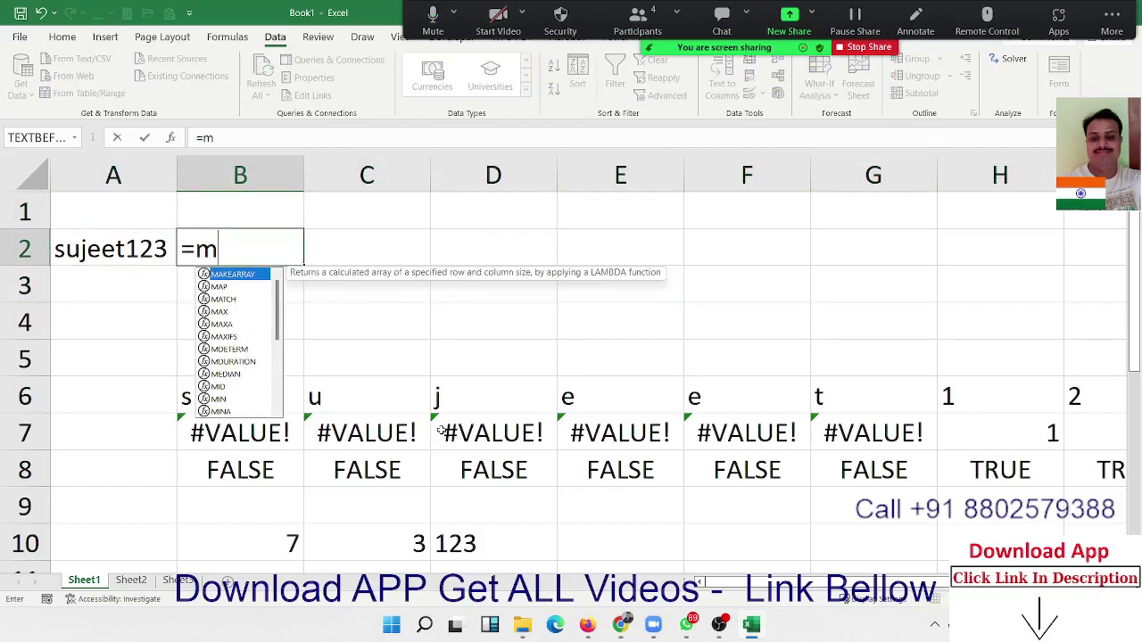
text(a)
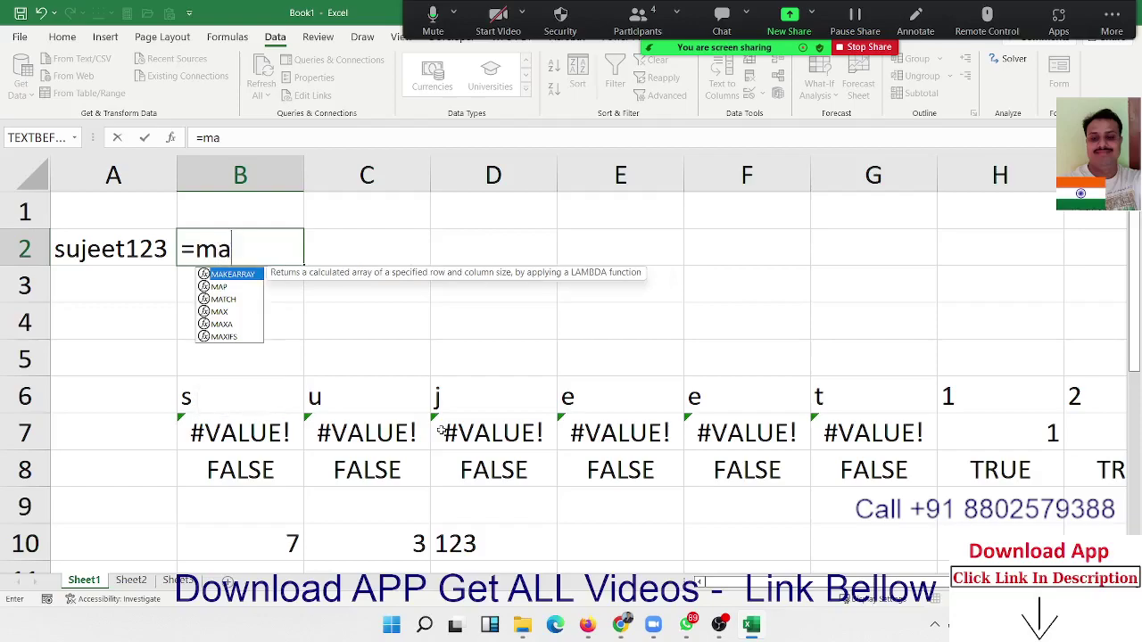
key(Tab)
key(Escape)
text(=)
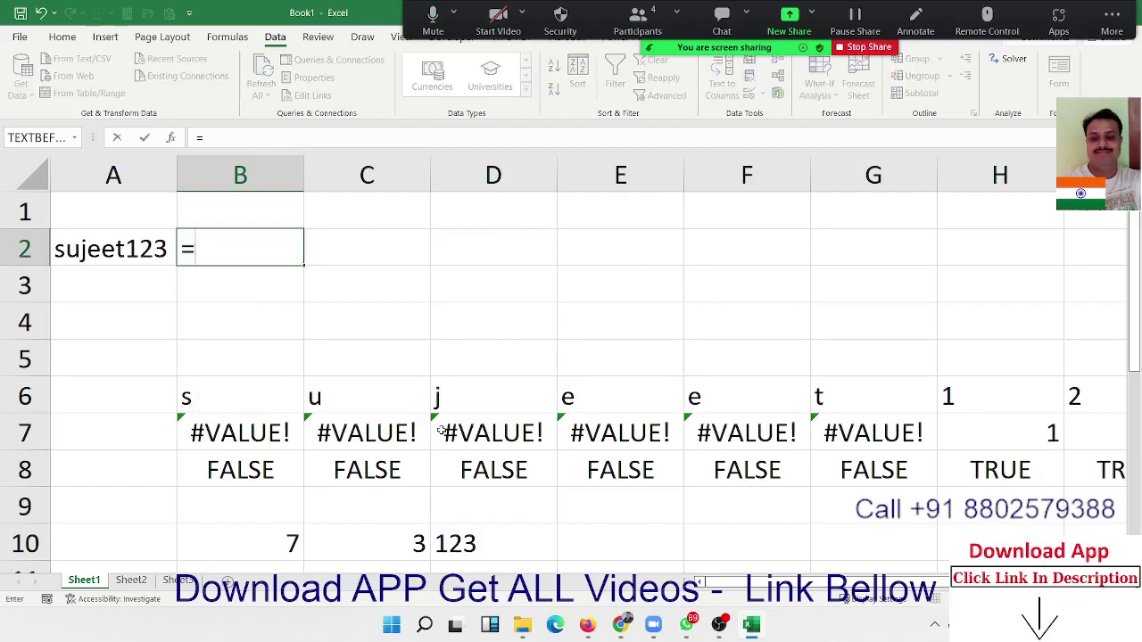
text(mat)
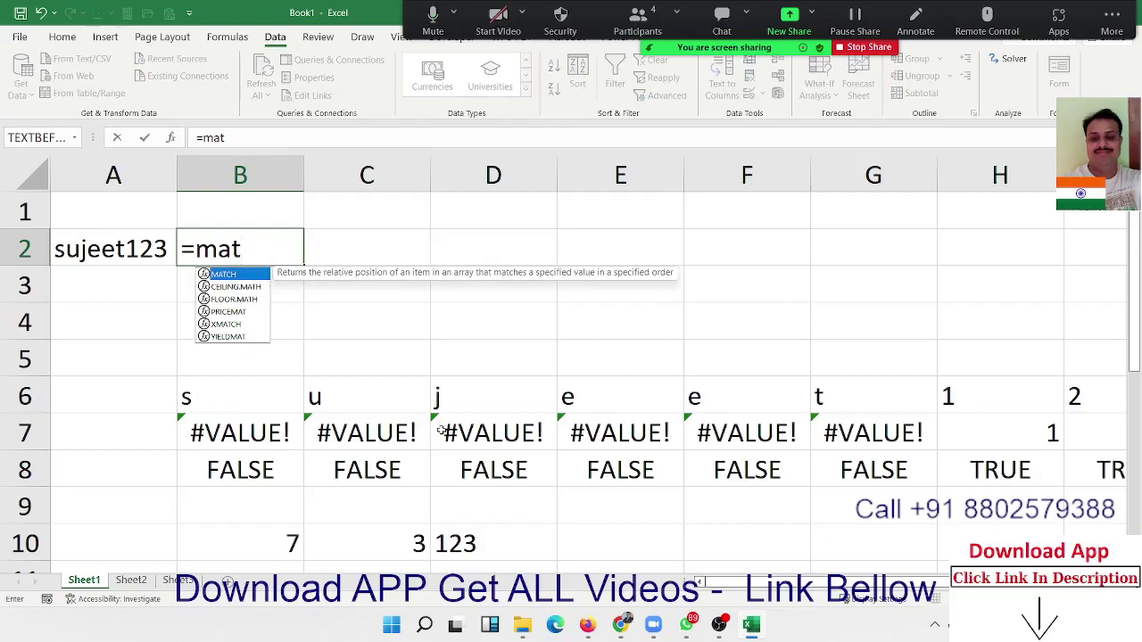
key(Tab)
text(tr)
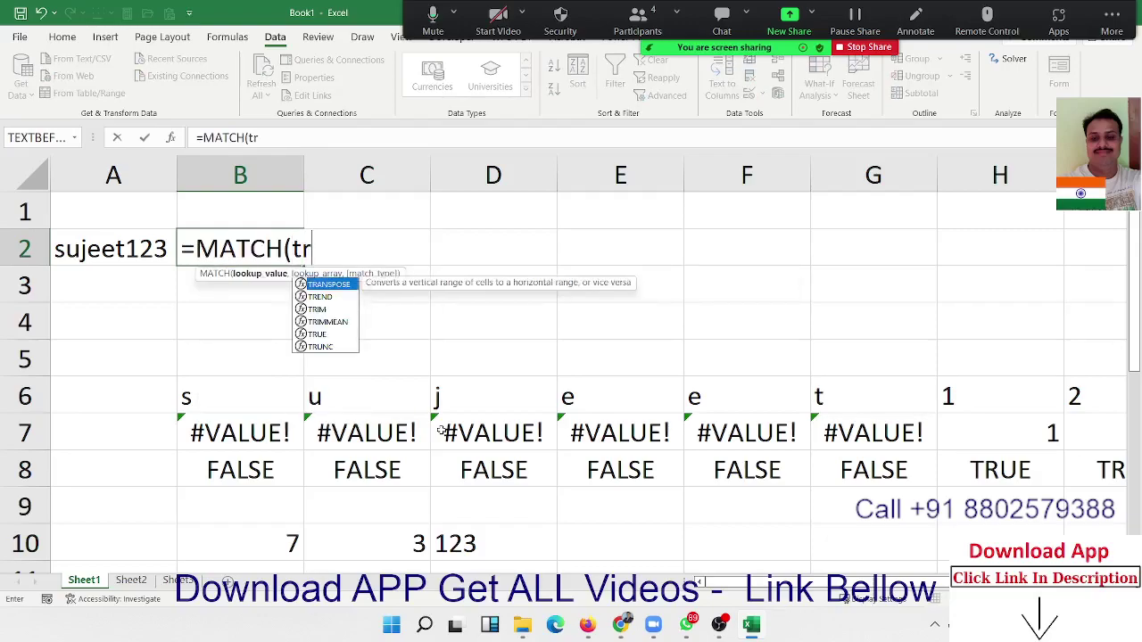
text(ue)
key(Tab)
text(,)
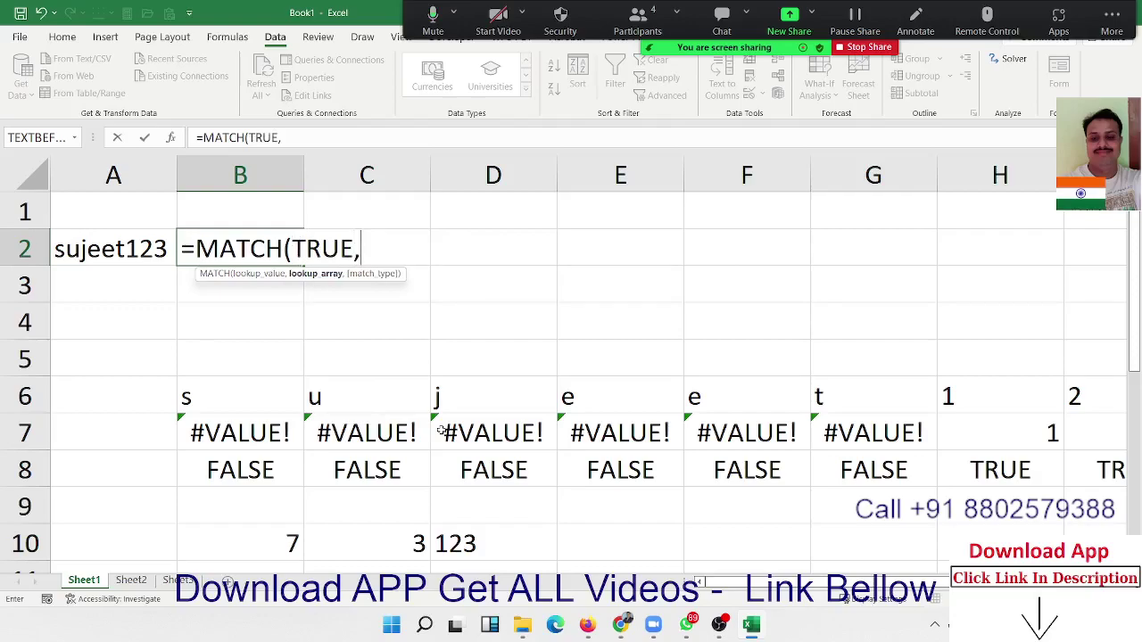
text(not)
key(Tab)
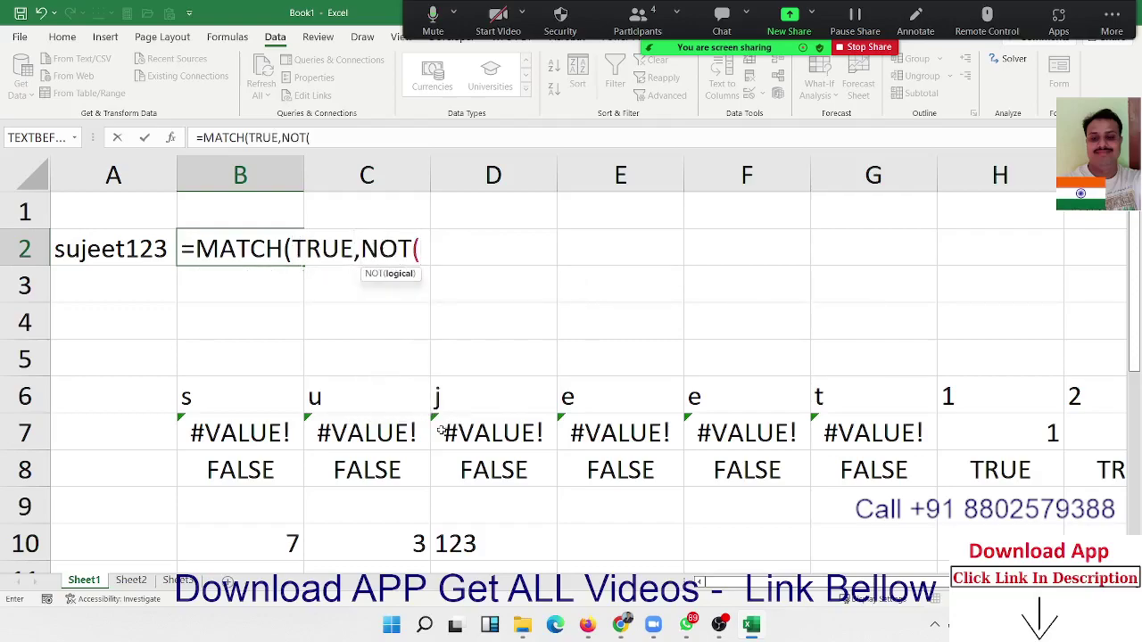
text(is)
key(Down)
key(Down)
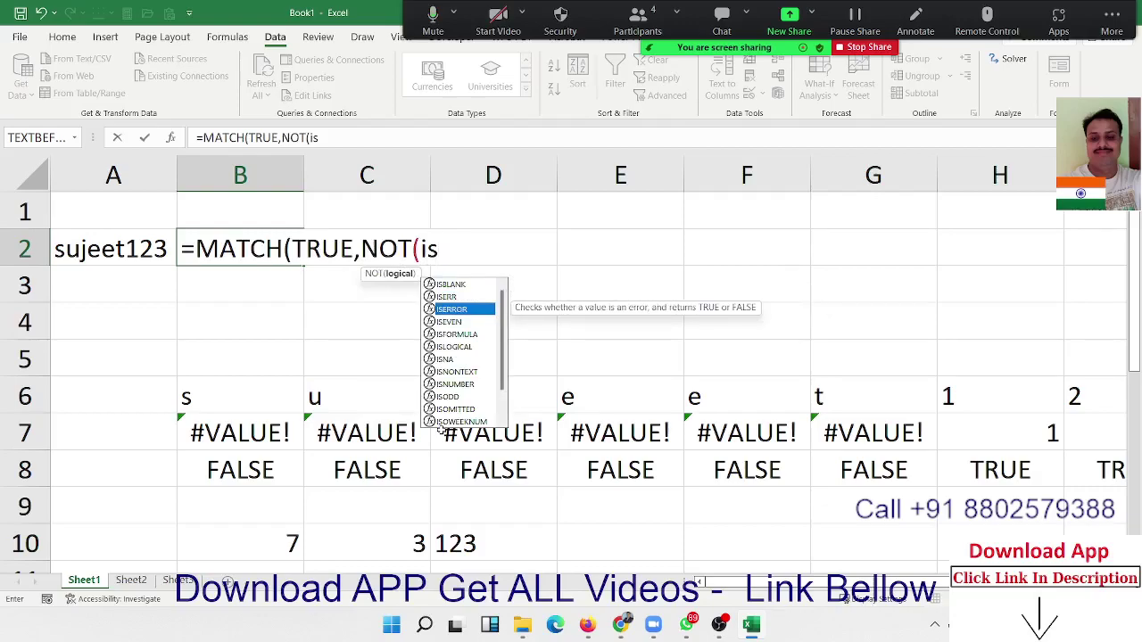
key(Tab)
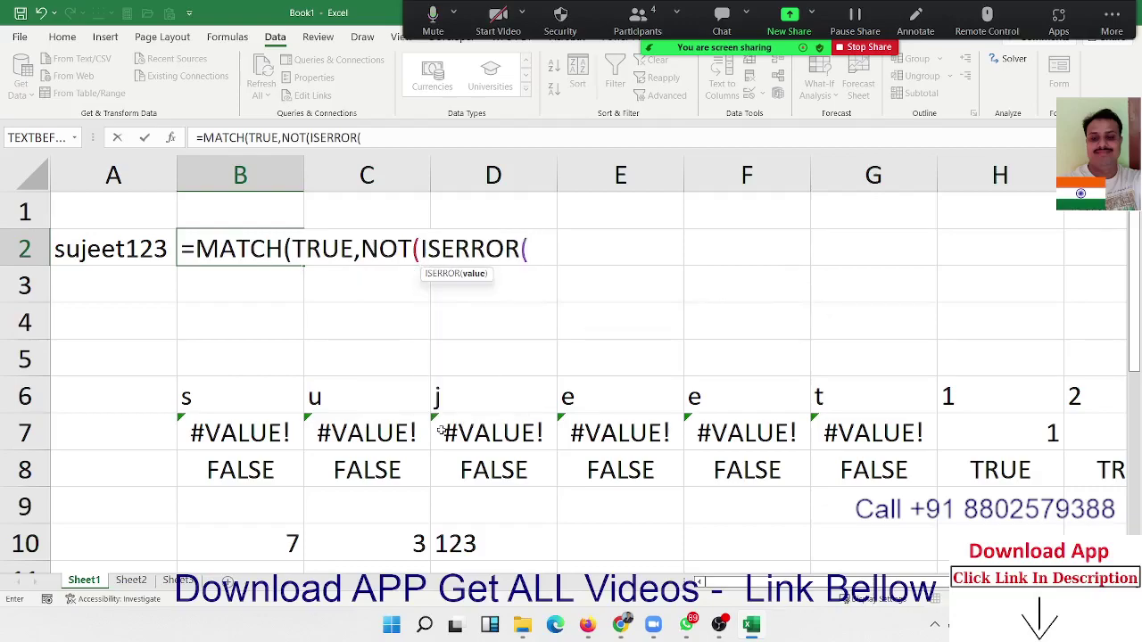
text(mid)
key(Tab)
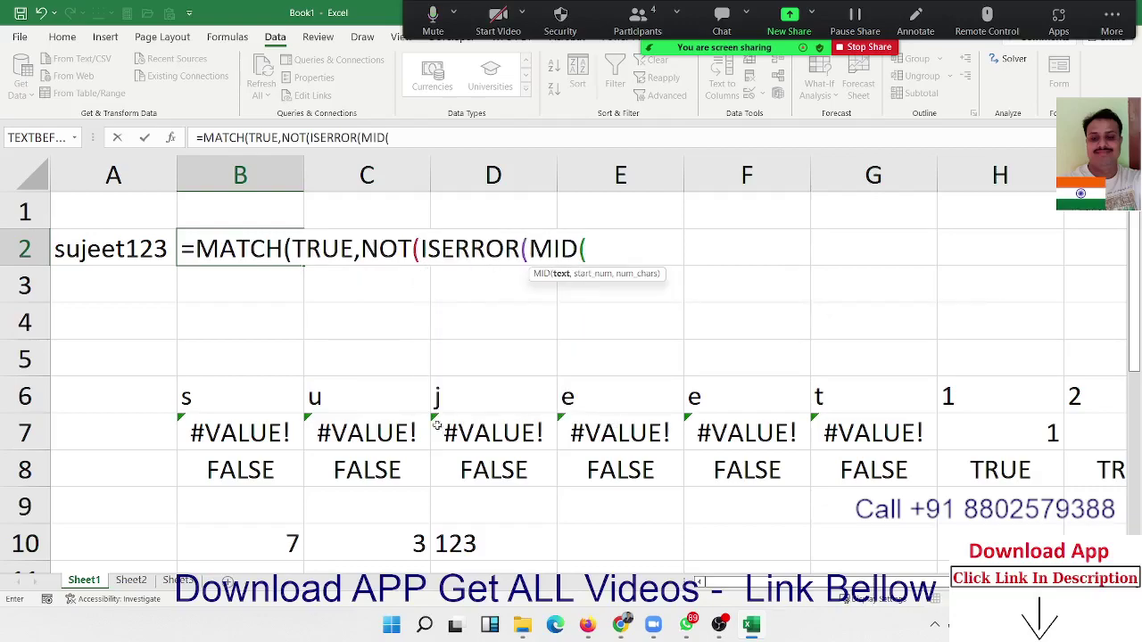
Step: Finish it with A2,SEQUENCE(1,LEN(A2),1,1),1)*1)),0 and accept Excel's correction, returning 7
click(93, 248)
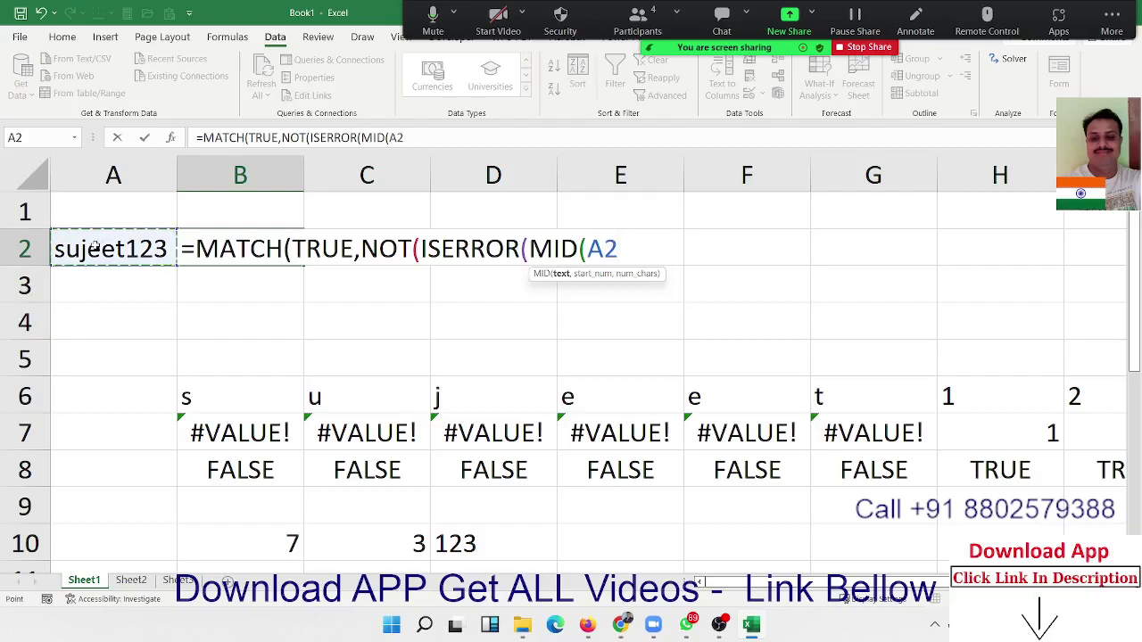
text(,se)
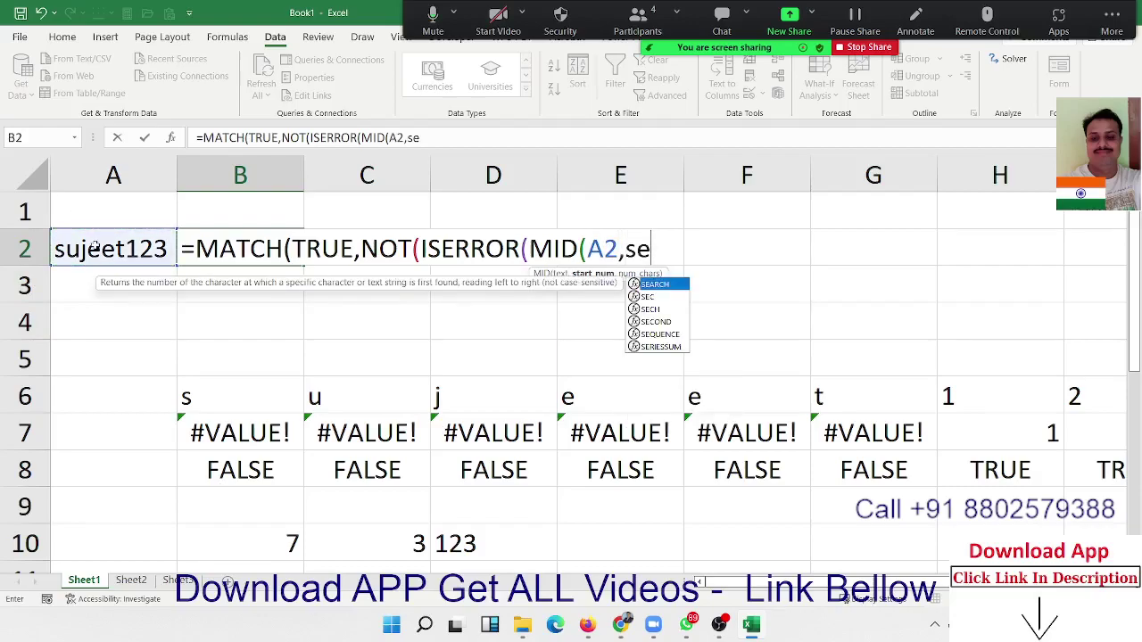
key(Down)
key(Down)
key(Down)
key(Down)
key(Tab)
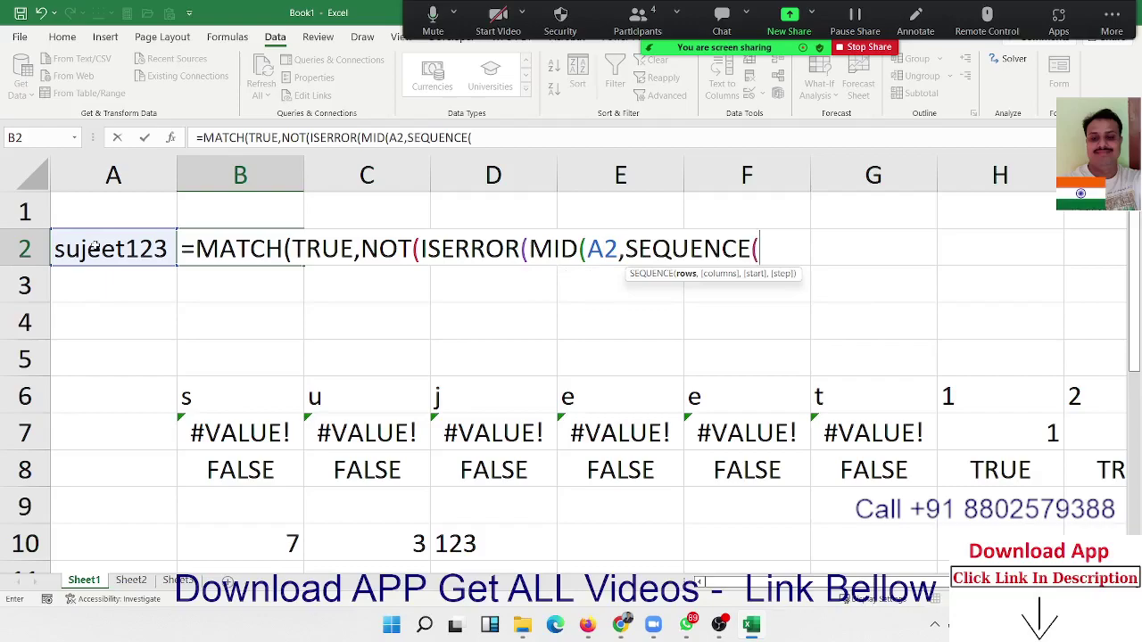
text(1,)
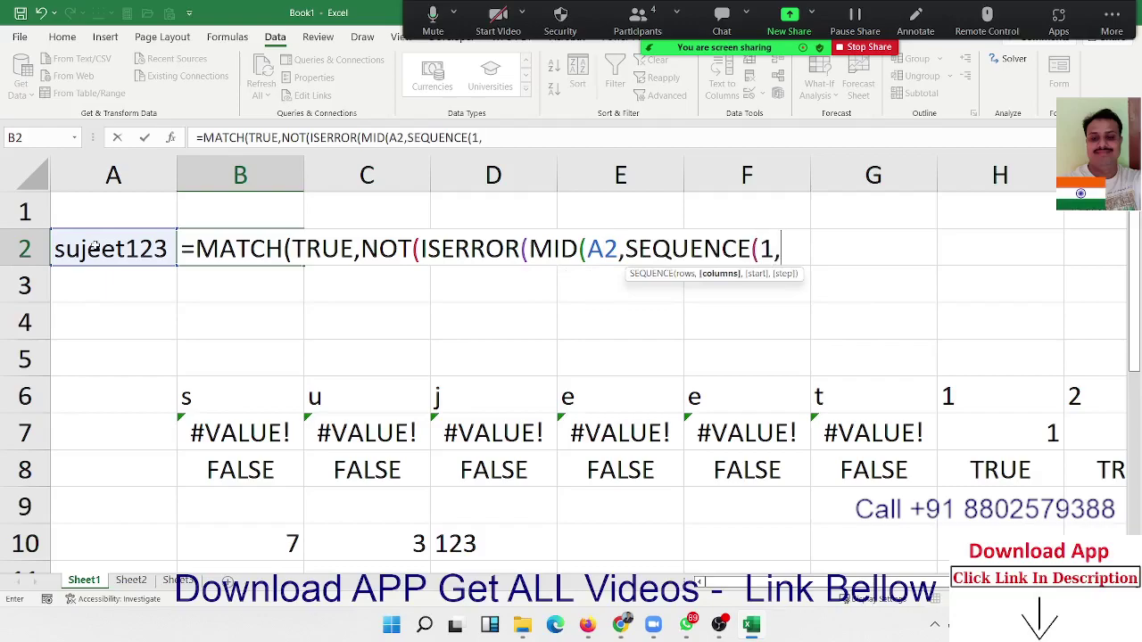
text(len)
key(Tab)
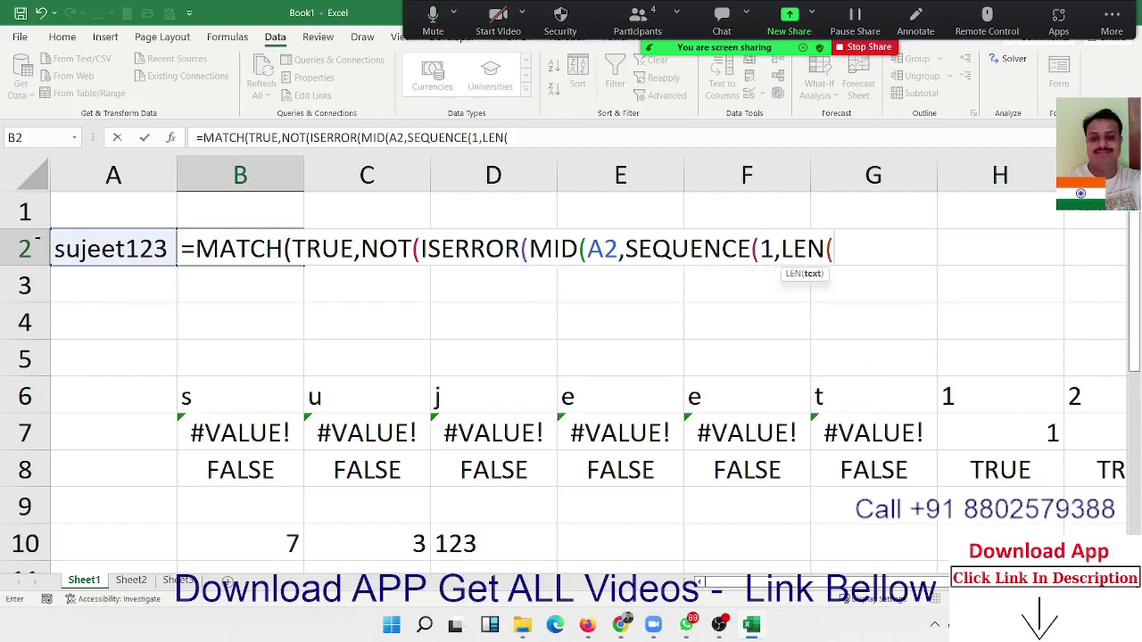
click(83, 255)
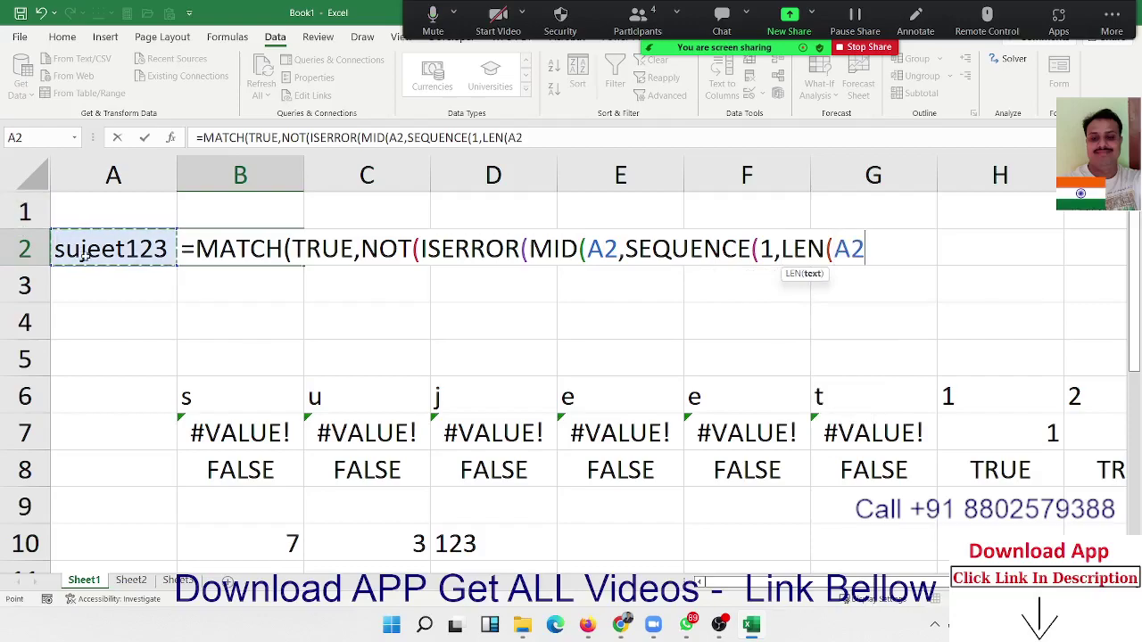
text(),)
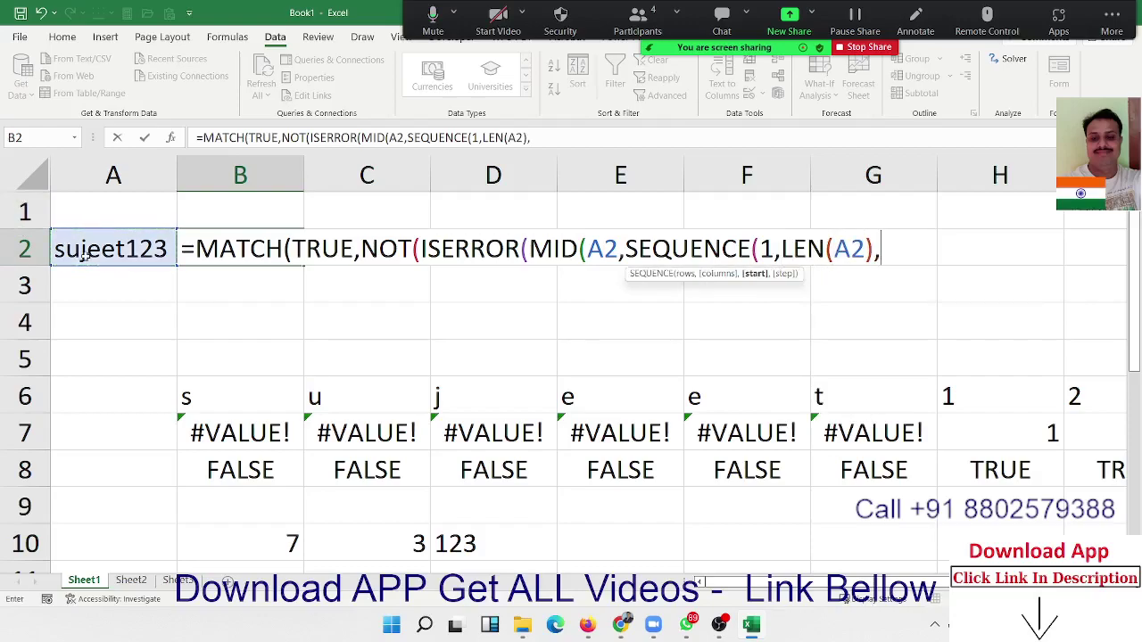
text(1,1,)
key(BackSpace)
text())
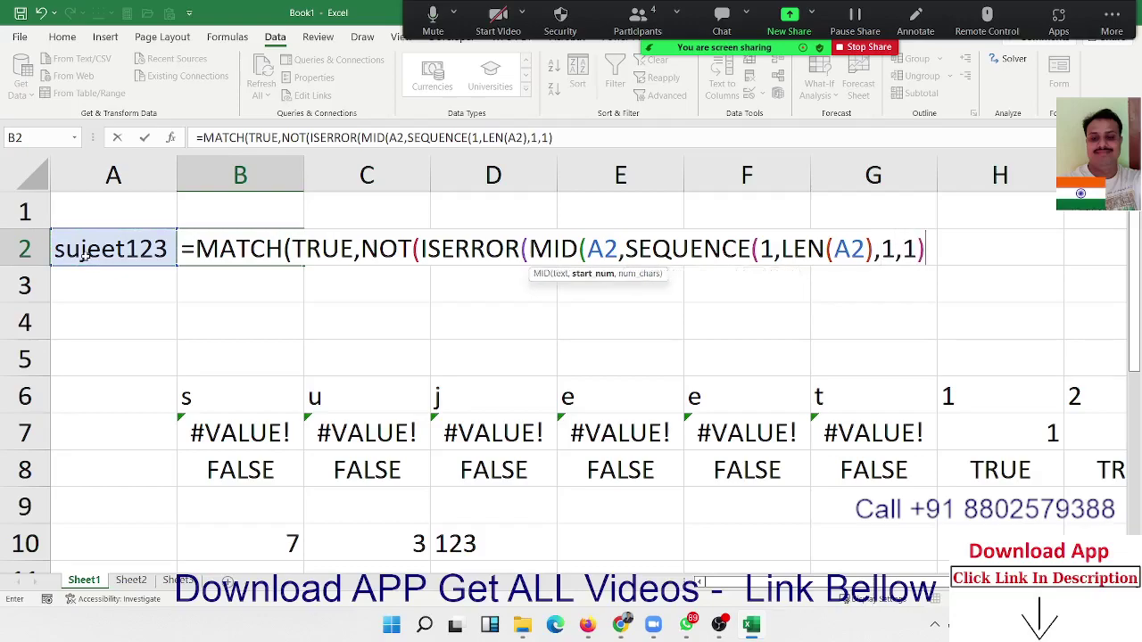
text(,1)
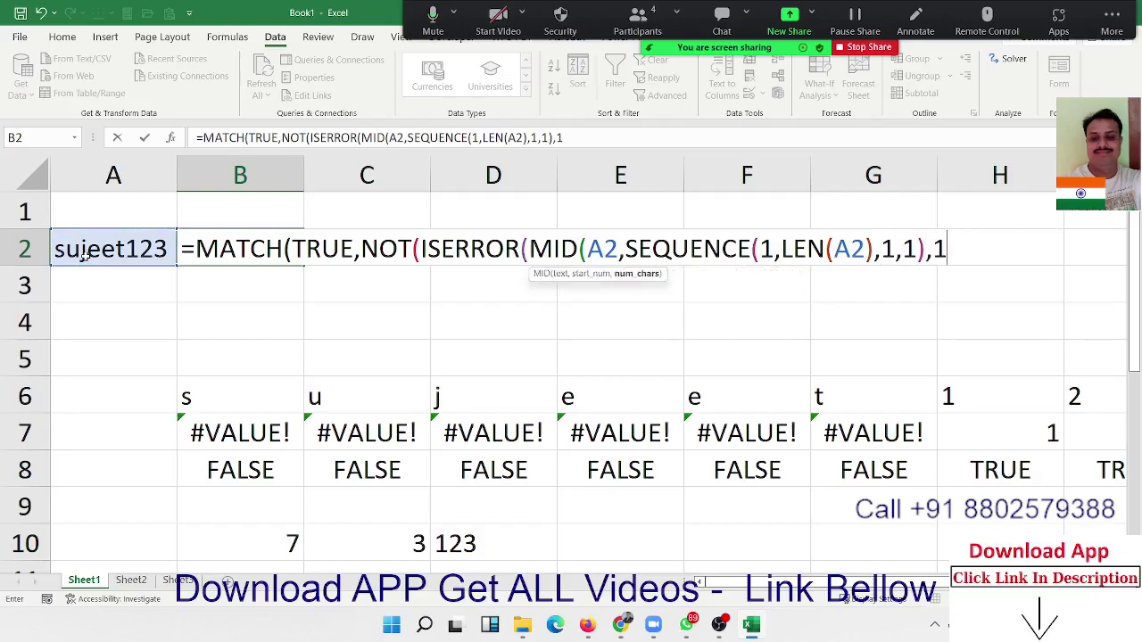
text())
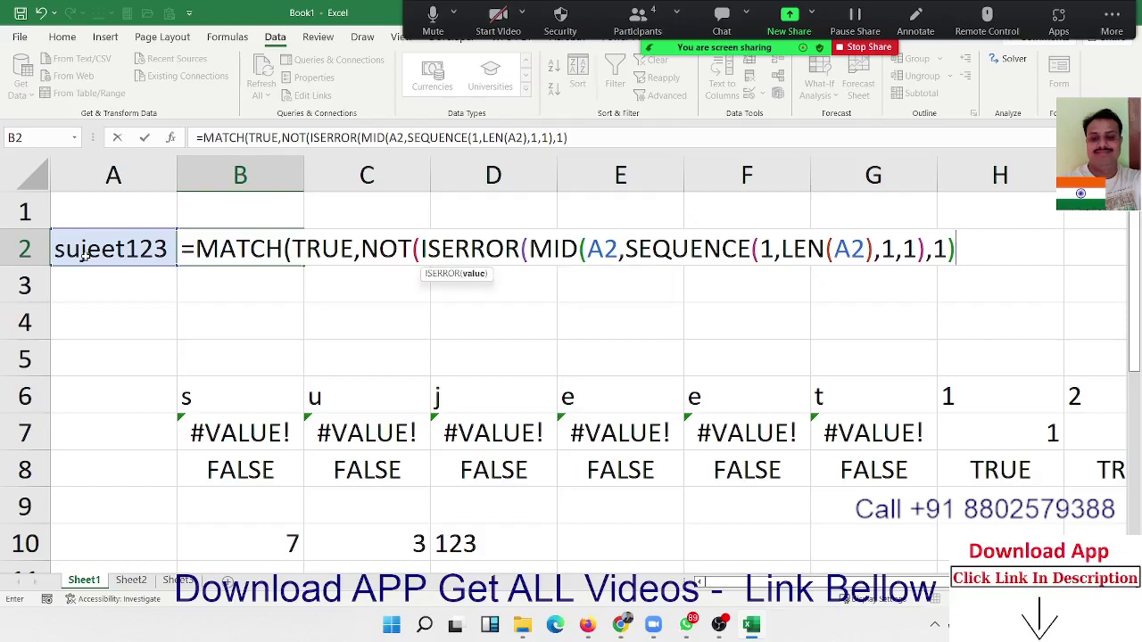
text(*1)
text())
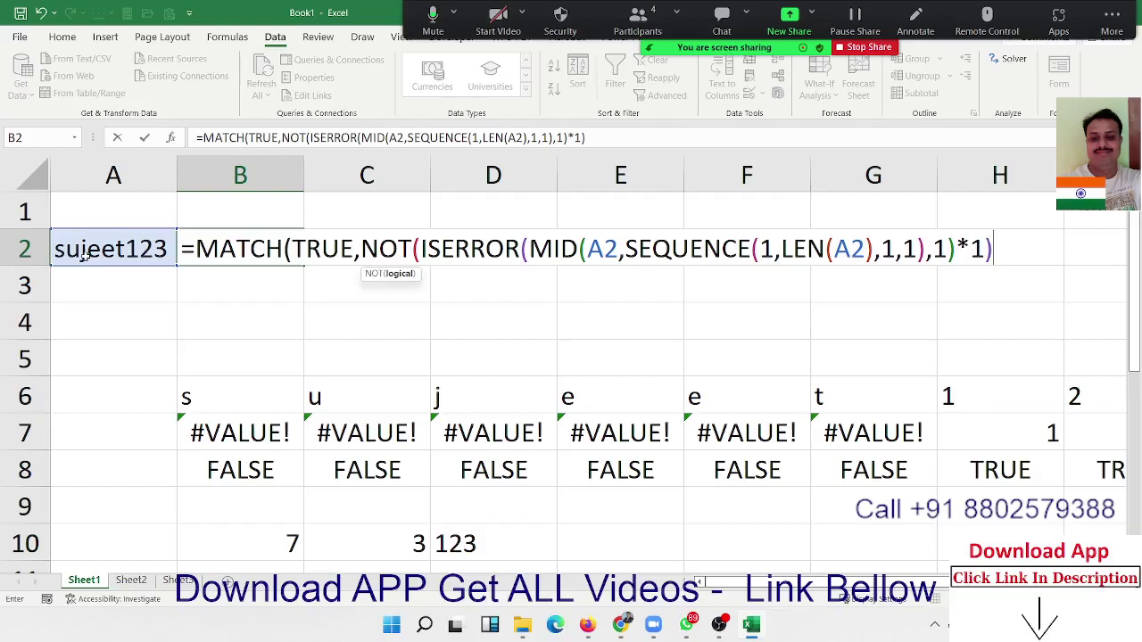
text())
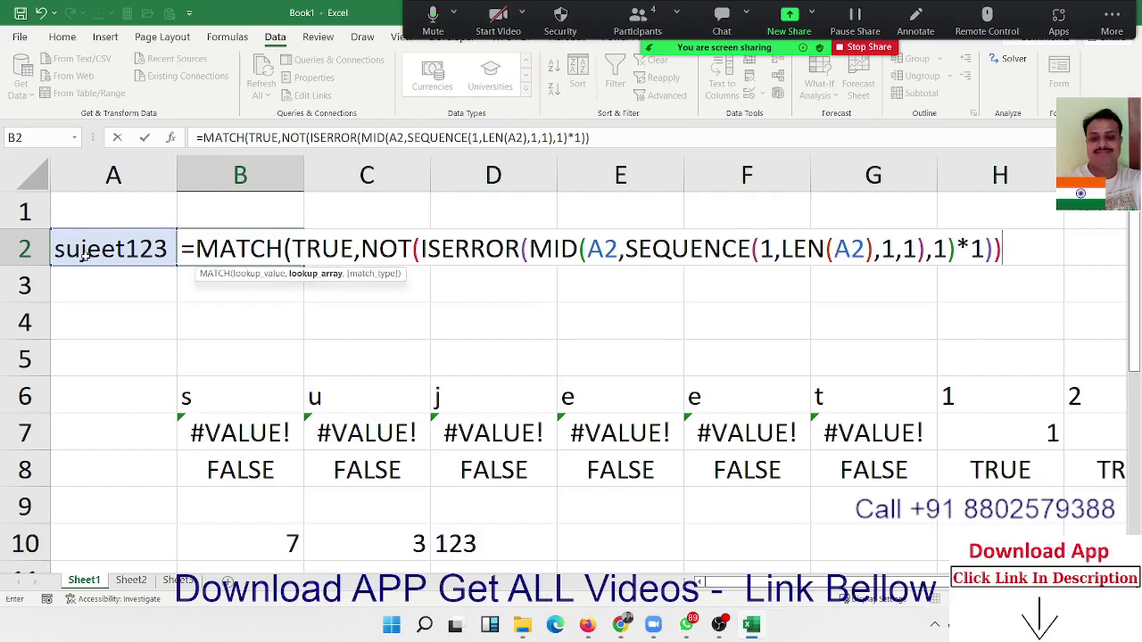
text(,0)
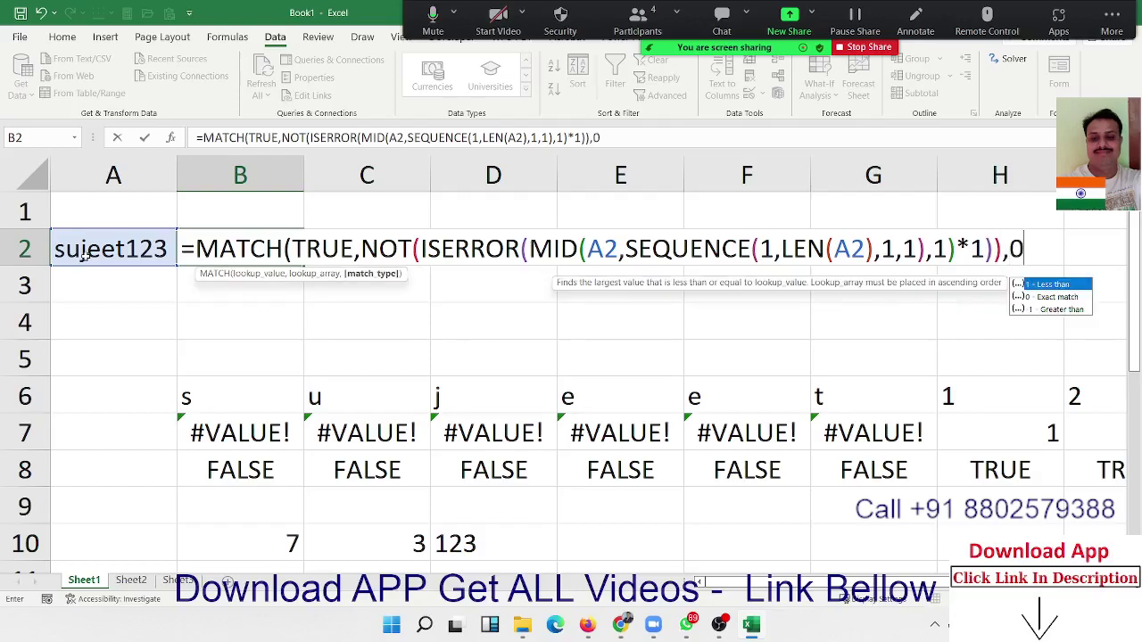
key(Return)
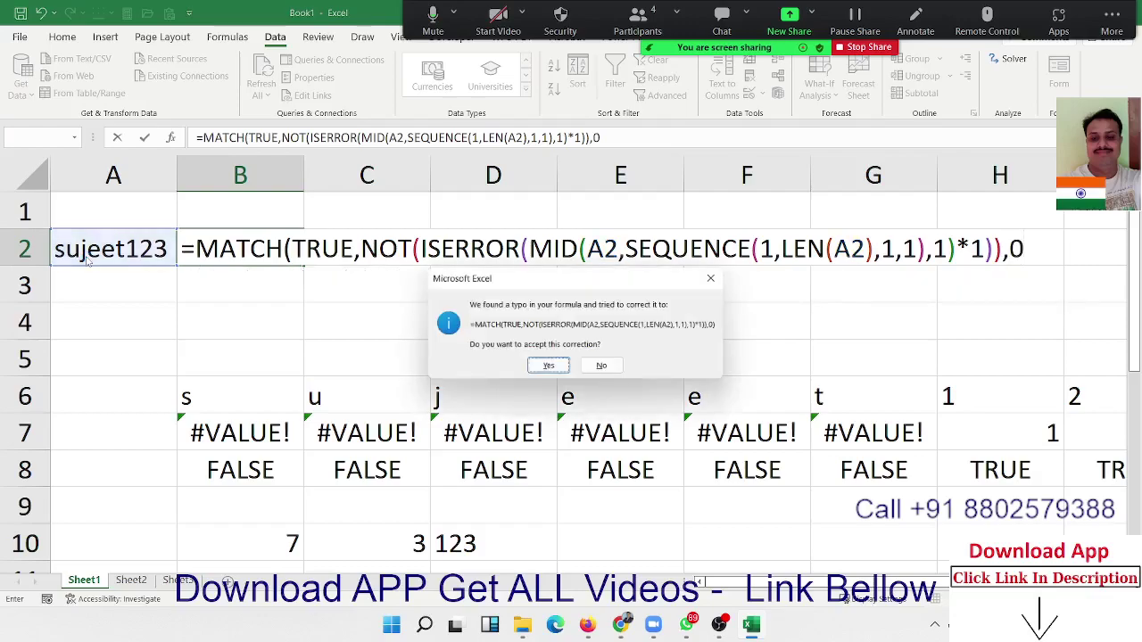
key(Return)
Step: Copy the NOT(ISERROR(MID…)) digit-test part of B2's formula
key(Up)
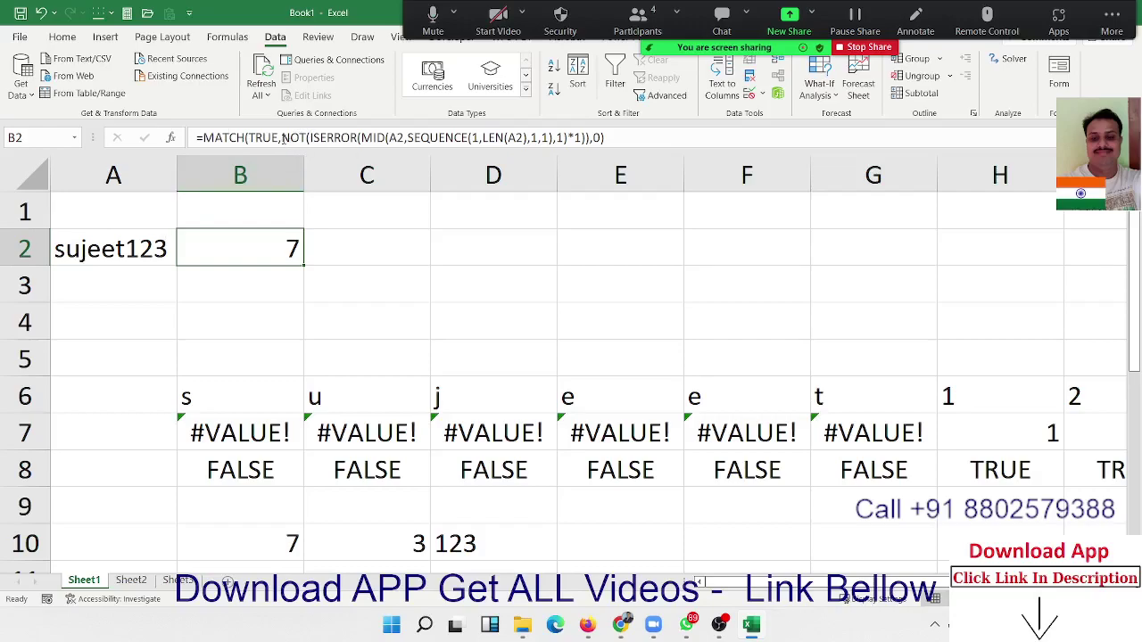
drag(282, 139, 589, 139)
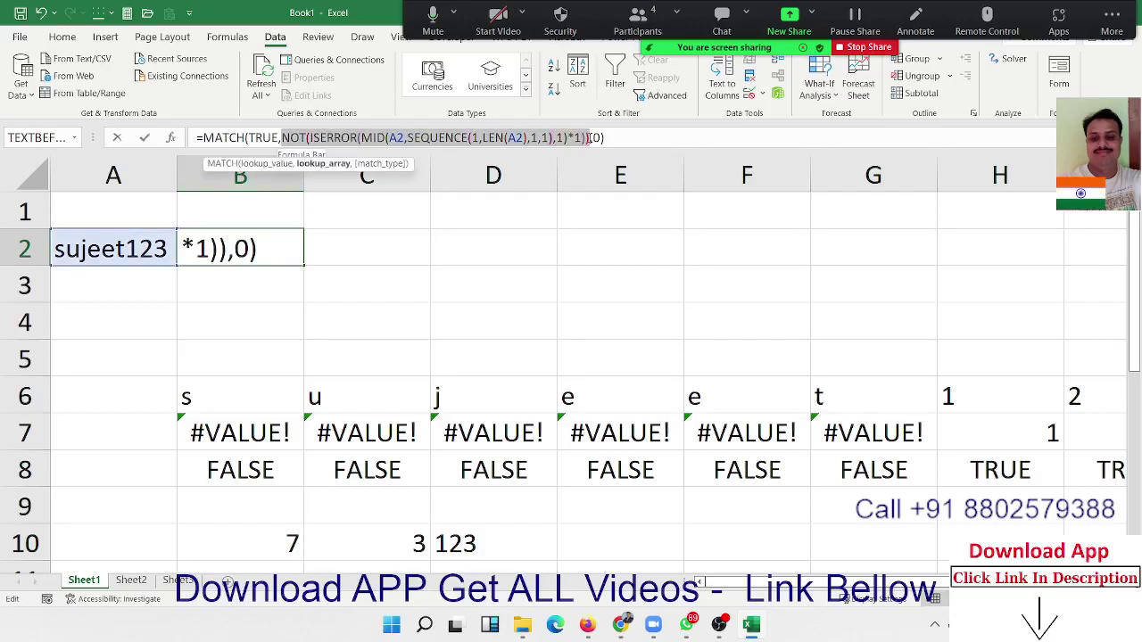
key(Escape)
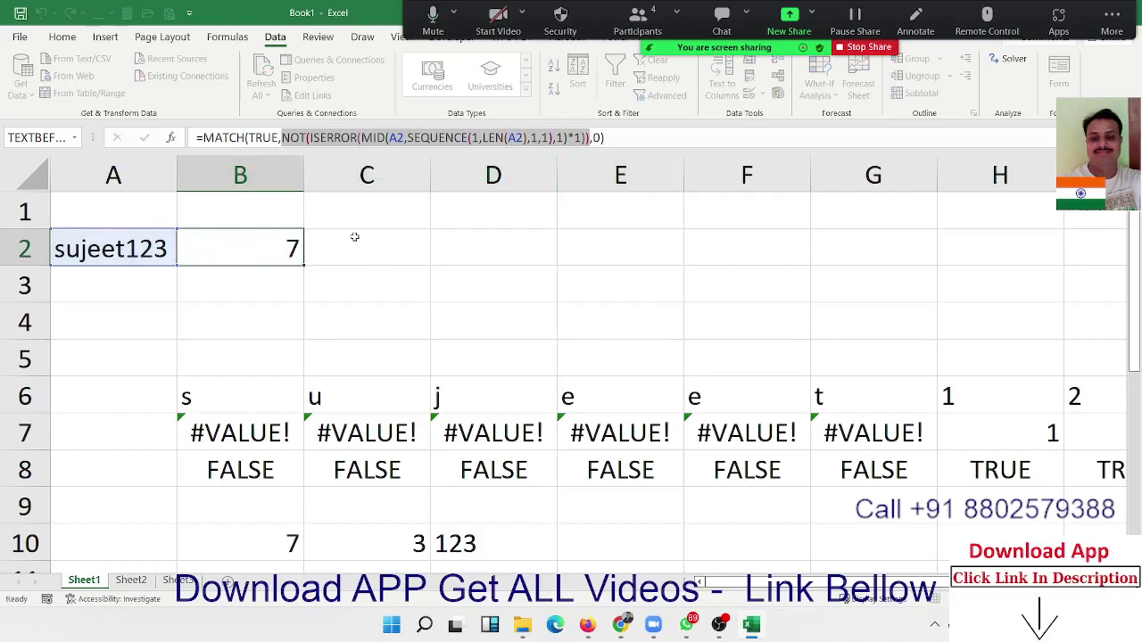
double_click(352, 246)
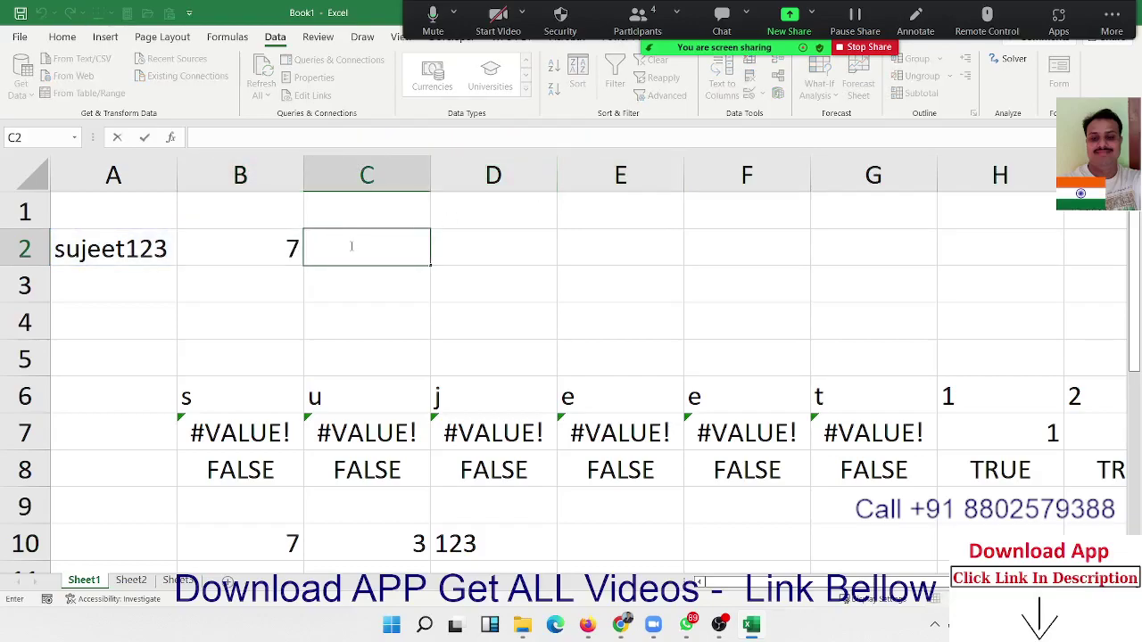
Step: Enter =SUM(…*1) in C2 around the pasted digit test, returning 3
text(=sum)
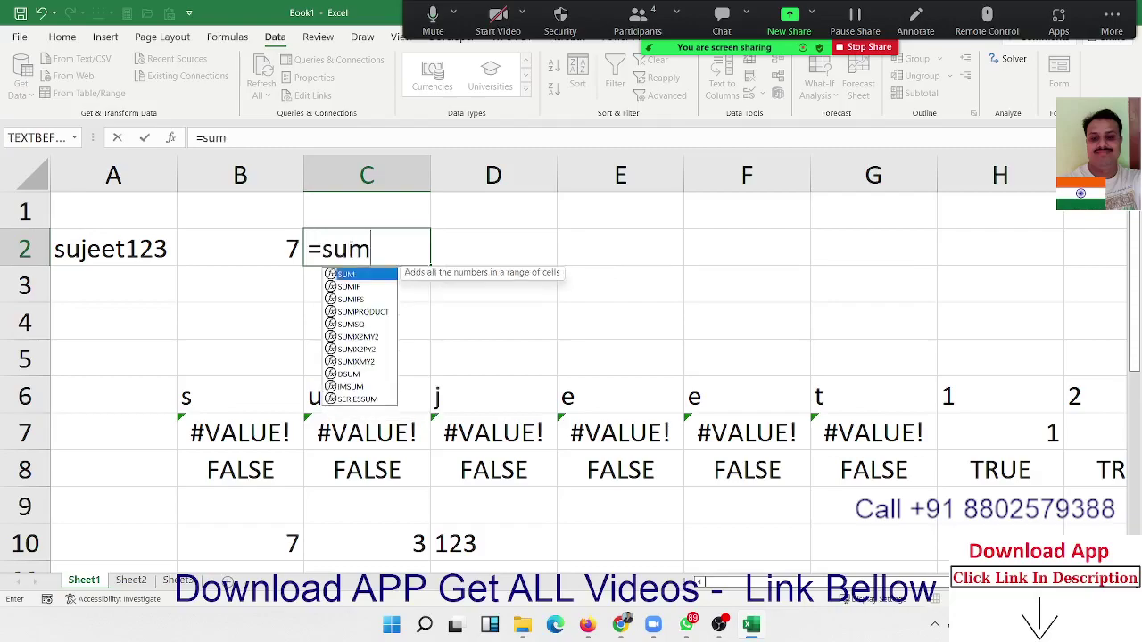
text(()
key(ctrl+v)
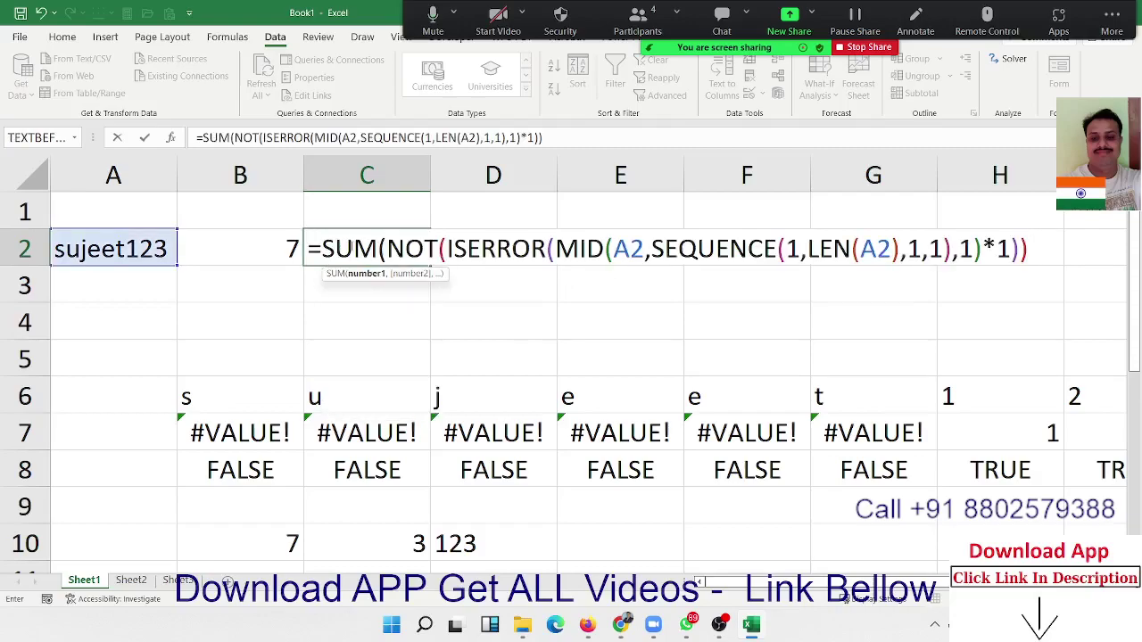
text(*1)
text())
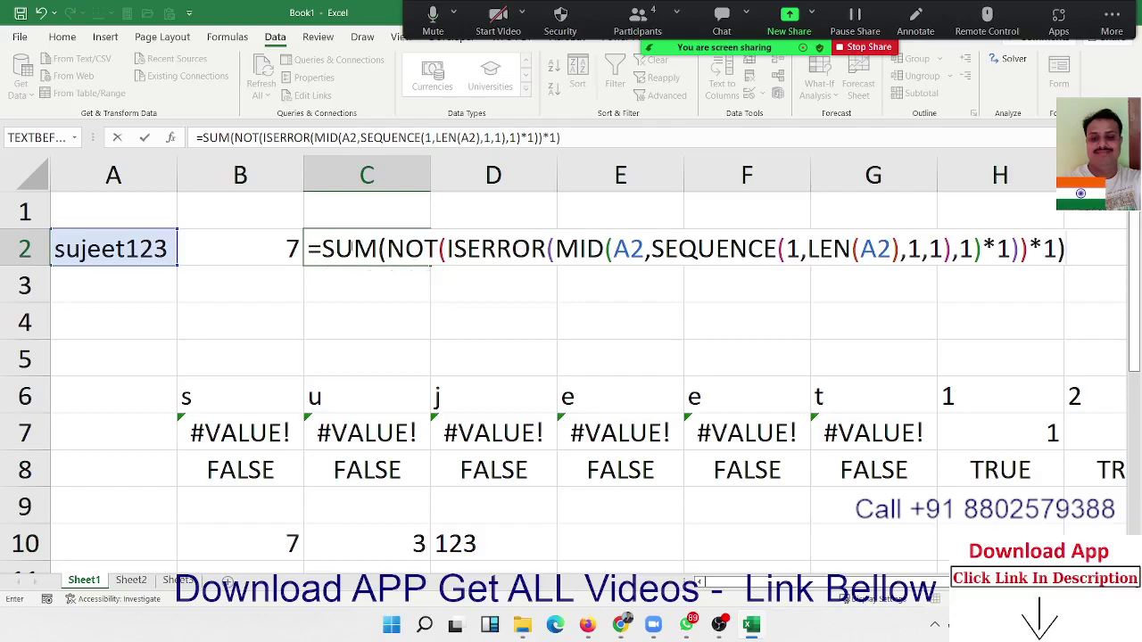
key(Return)
click(350, 246)
key(Right)
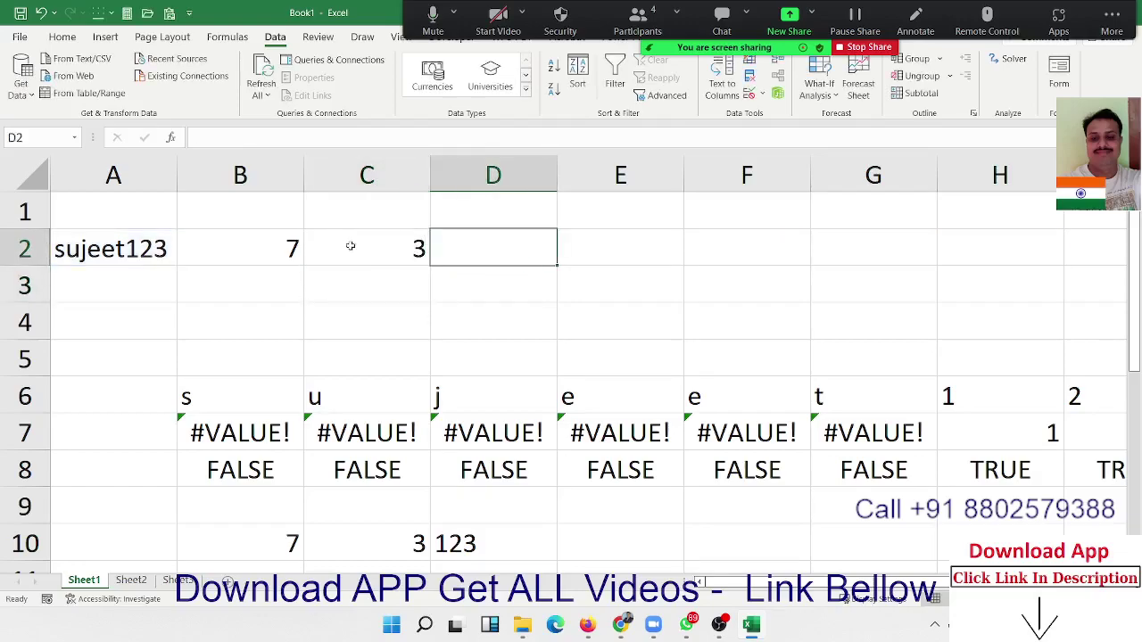
Step: Enter =MID(A2,B2,C2) in D2 so it extracts 123
text(=mid()
key(Left)
key(Left)
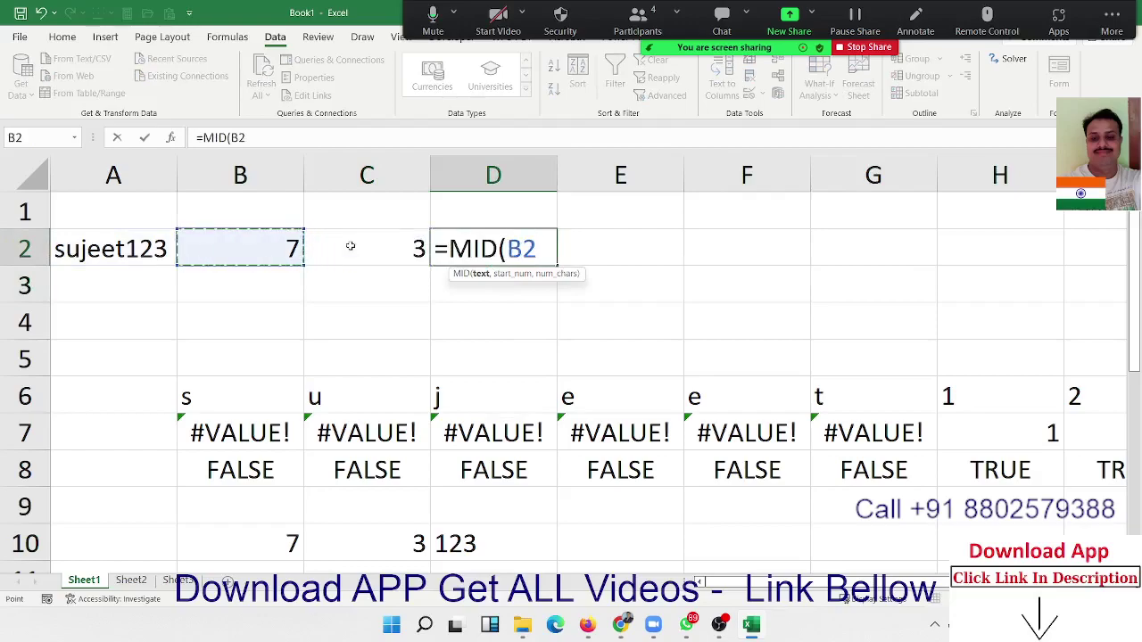
key(Left)
text(,)
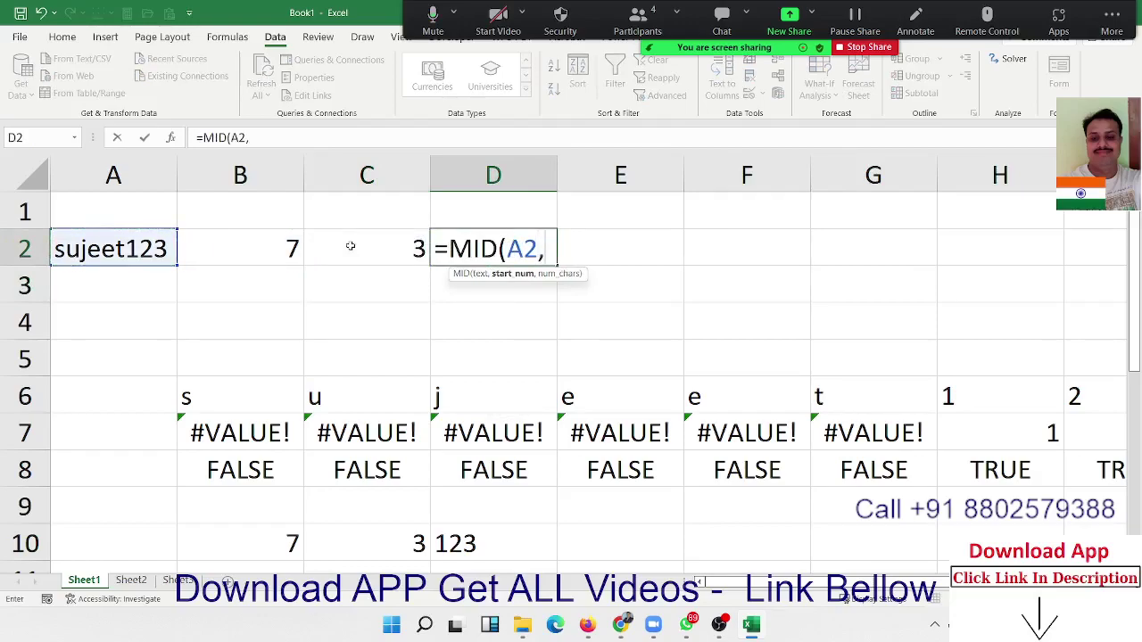
key(Left)
key(Left)
text(,)
key(Left)
key(Return)
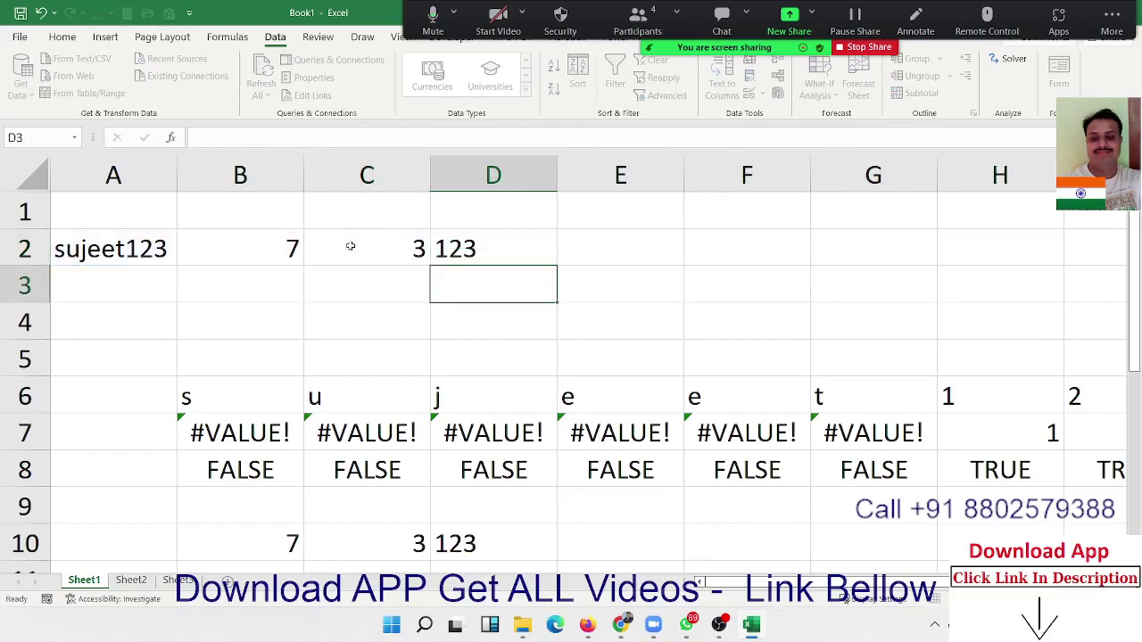
key(Up)
click(294, 251)
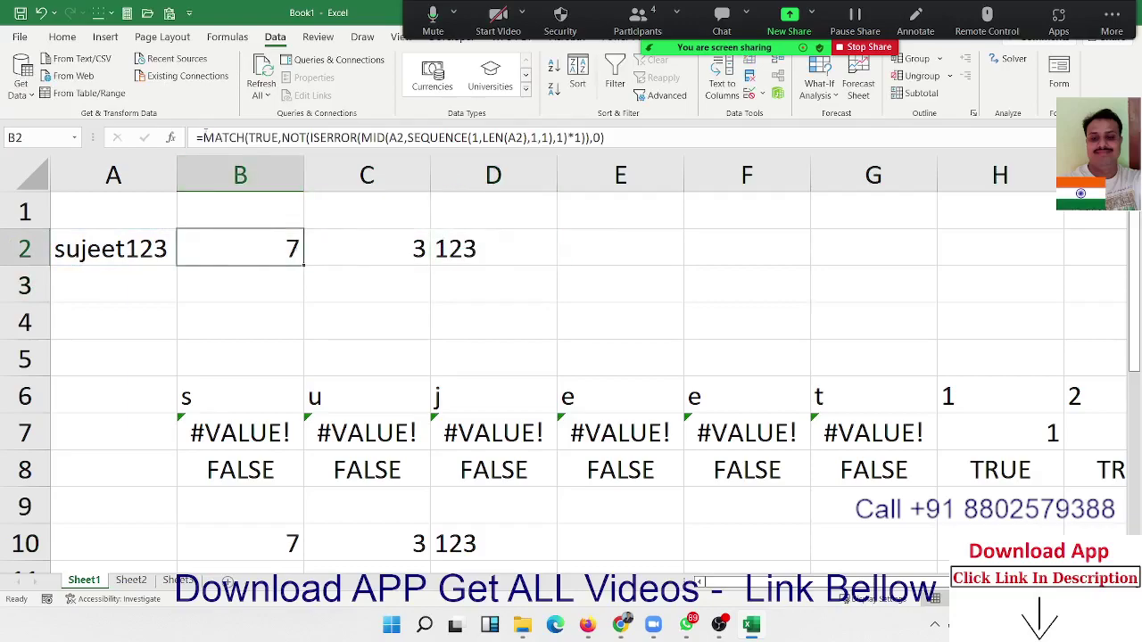
Step: Replace the B2 reference in D2's MID formula with B2's MATCH formula
drag(203, 137, 605, 137)
key(ctrl+c)
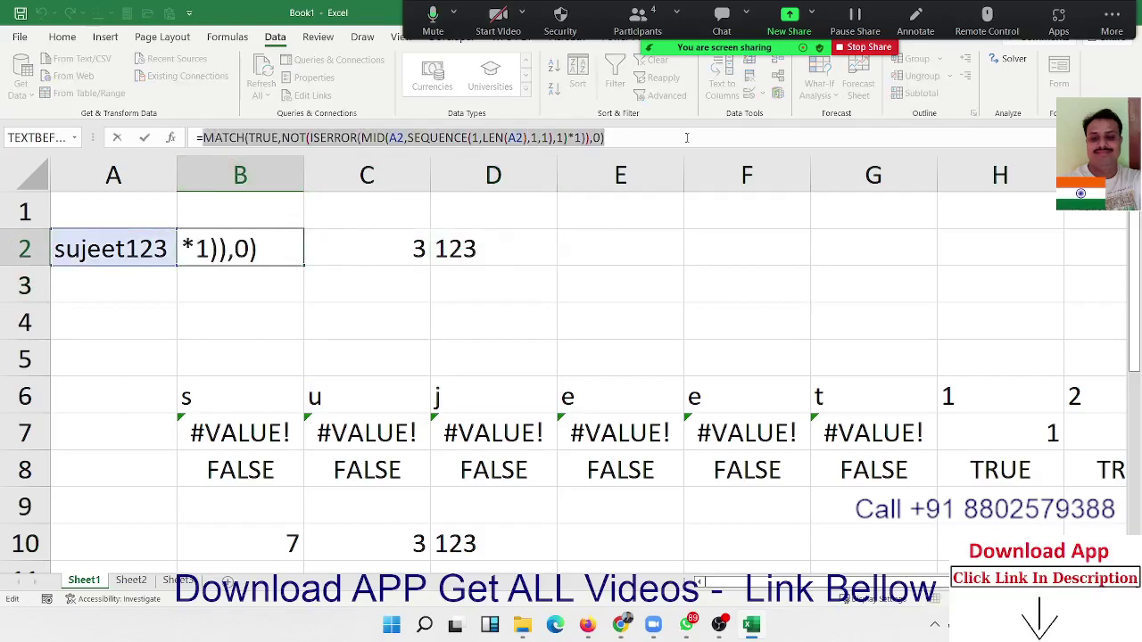
key(Escape)
click(531, 244)
double_click(530, 246)
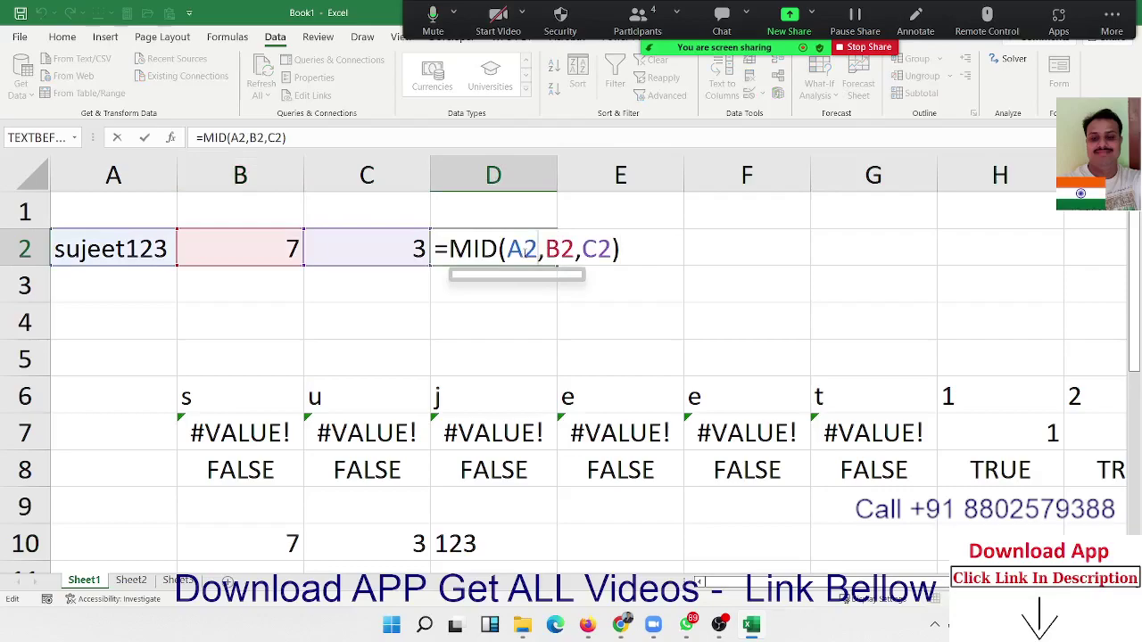
double_click(521, 249)
double_click(552, 249)
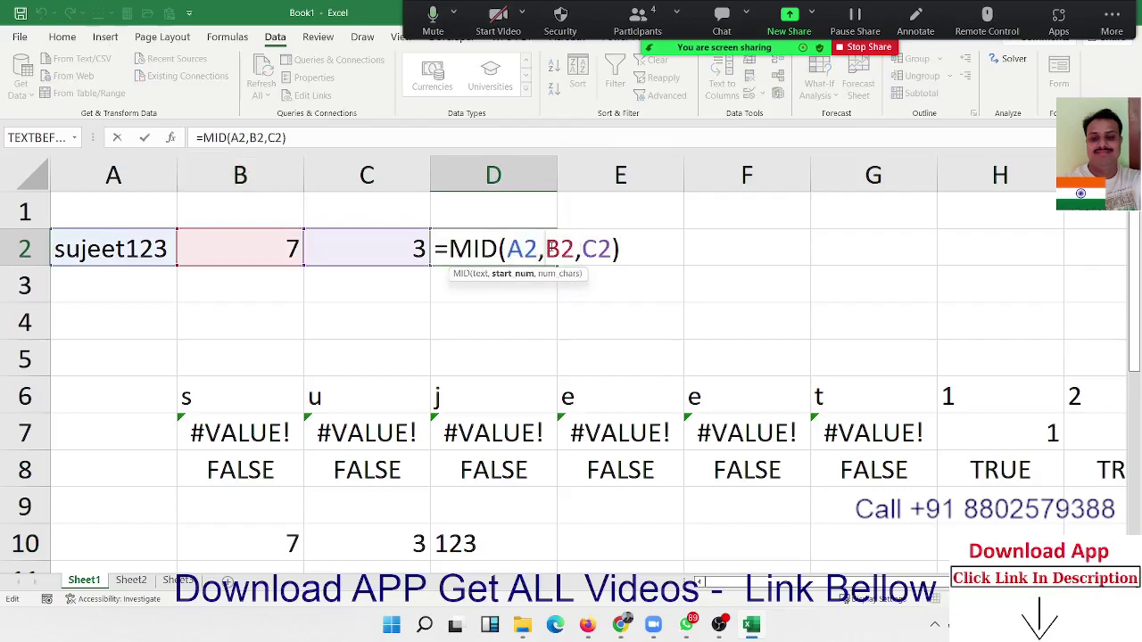
key(ctrl+v)
key(Return)
key(Up)
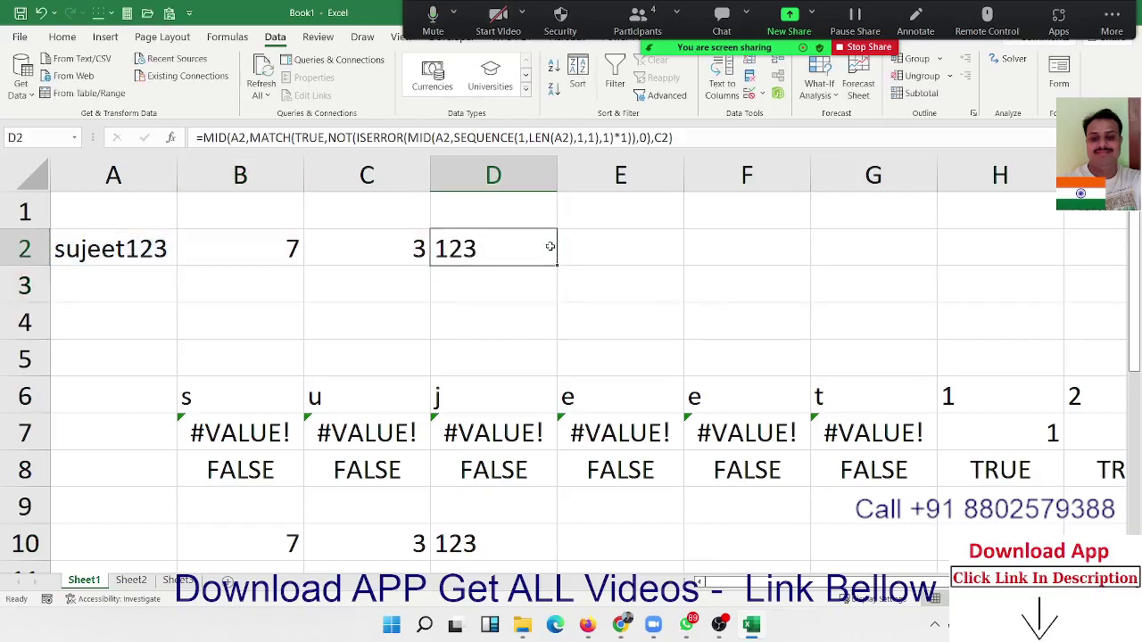
Step: Replace D2's C2 reference with C2's SUM digit-count expression
key(Left)
drag(202, 138, 891, 134)
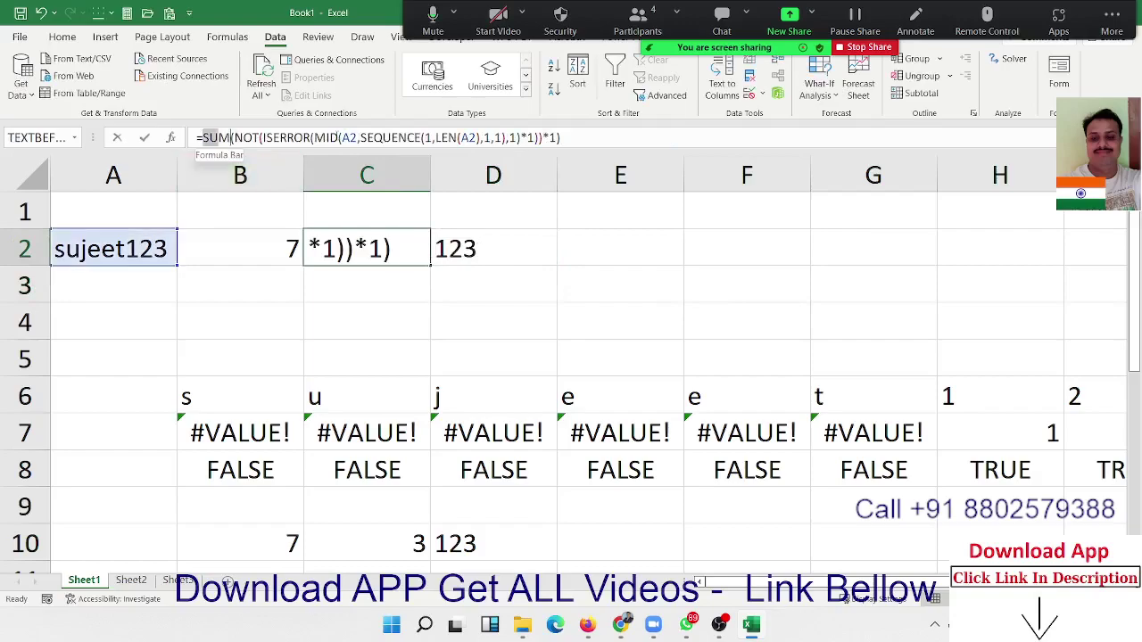
key(ctrl+c)
key(Escape)
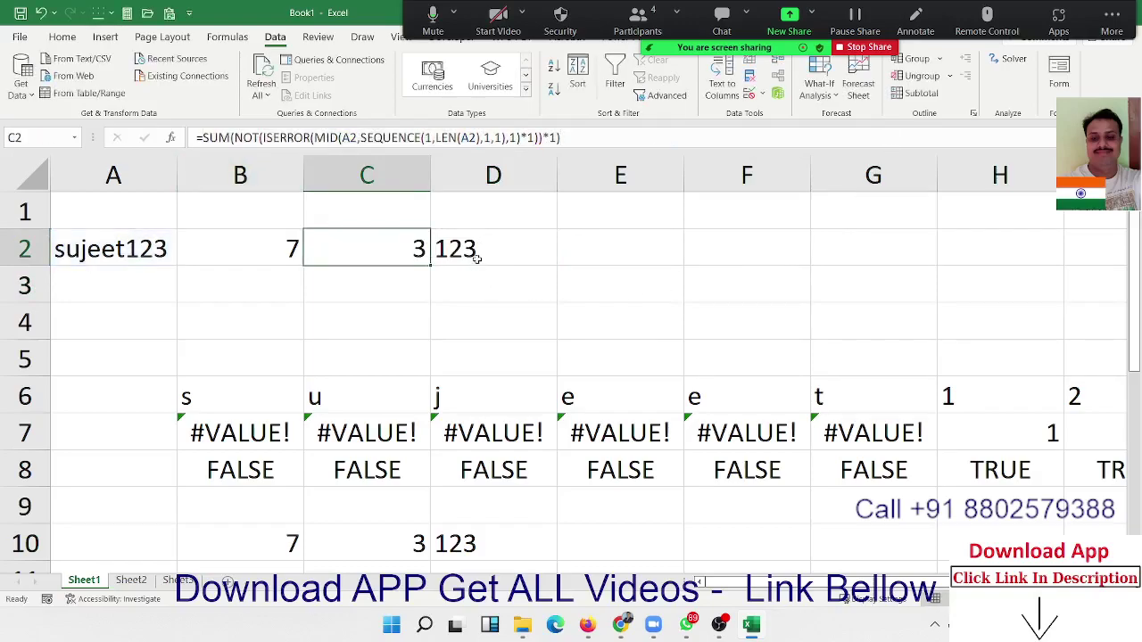
click(475, 256)
double_click(475, 256)
double_click(730, 284)
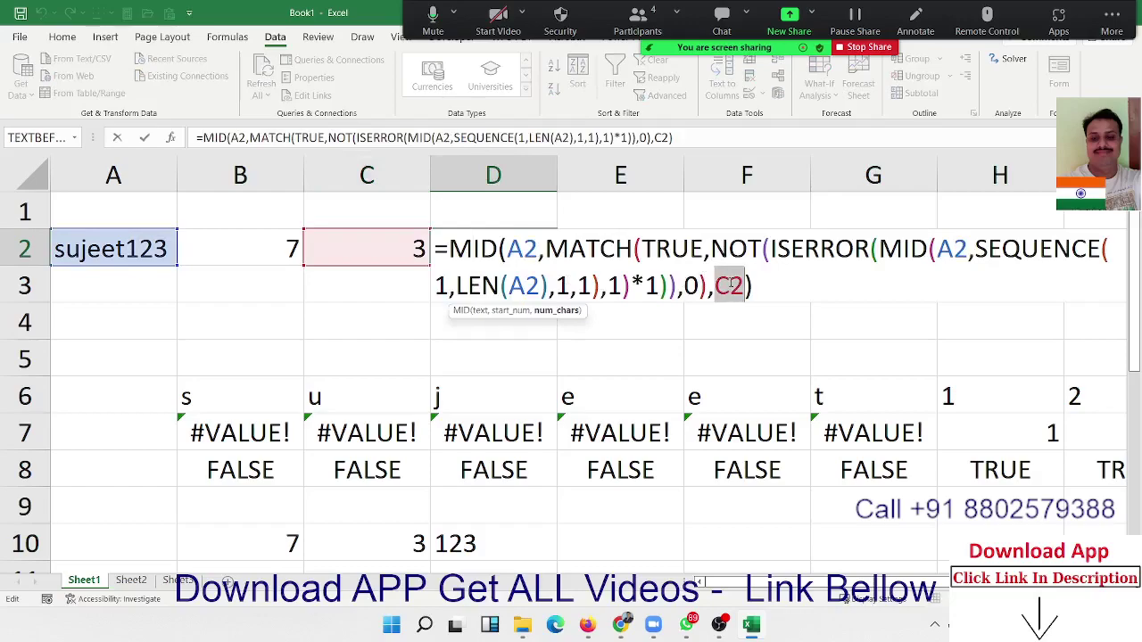
key(ctrl+v)
key(Return)
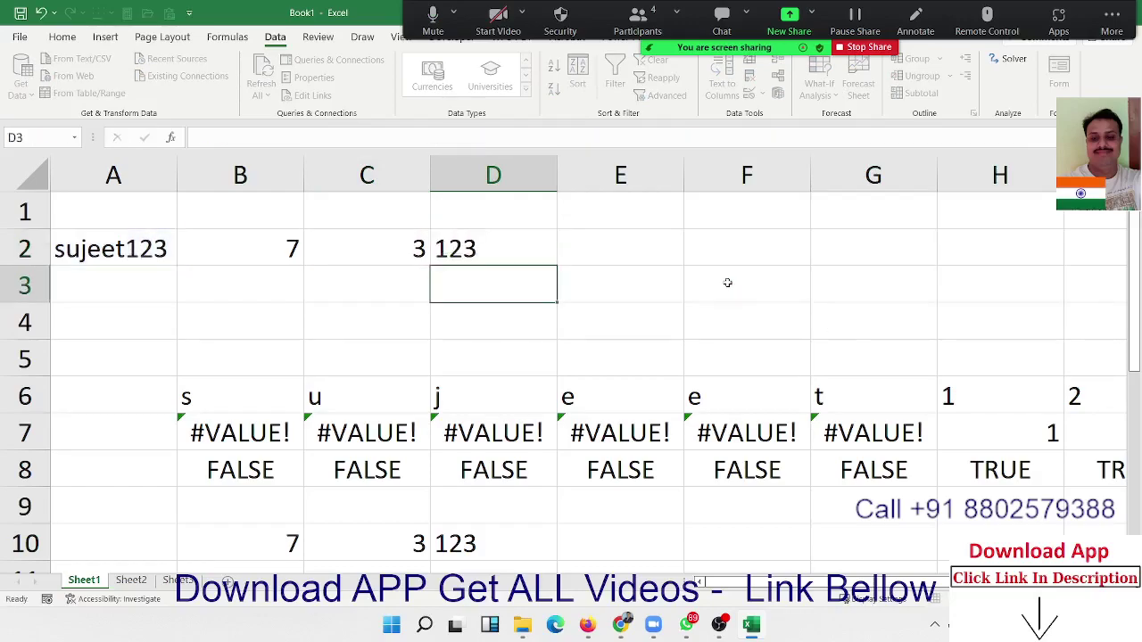
Step: Select the helper cells B2:C2
key(Up)
key(Left)
key(Left)
key(shift+Right)
Step: Delete the helper values in B2 and C2, then copy D2's formula into B2
key(Delete)
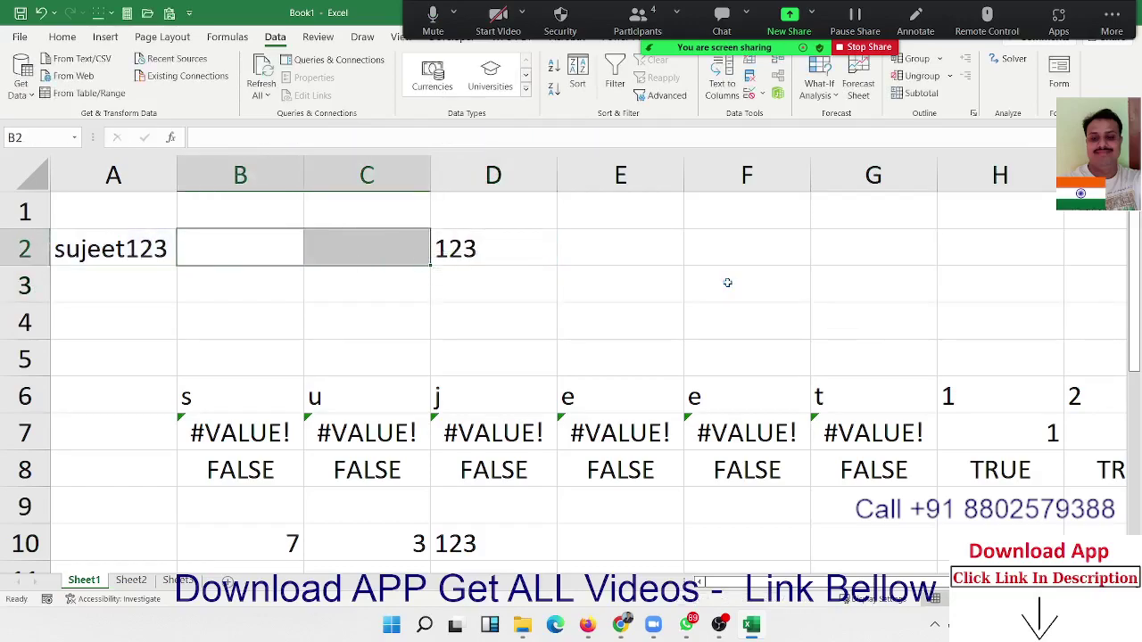
key(Right)
key(Right)
key(ctrl+c)
key(Left)
key(Left)
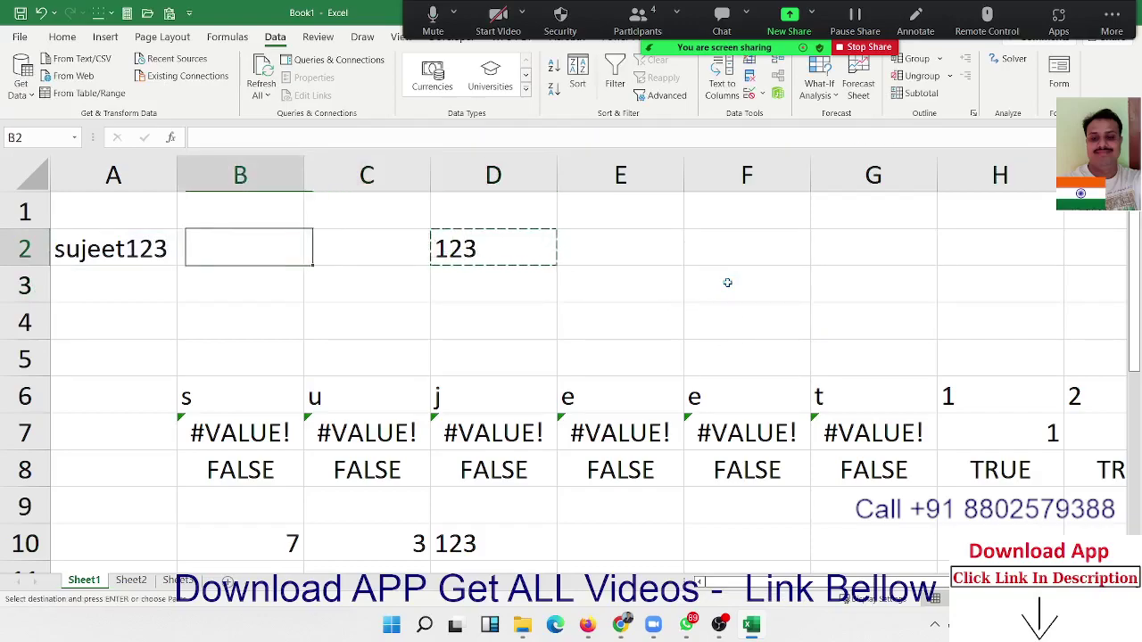
key(Return)
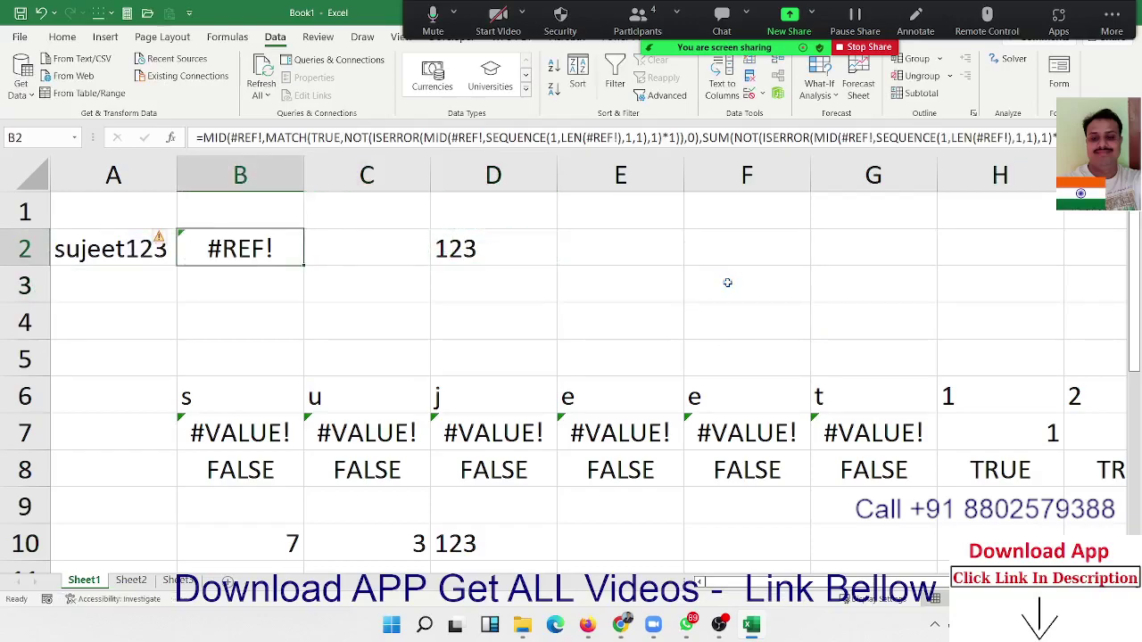
Step: Cut D2's combined formula and paste it into B2, which shows 123
key(Right)
key(Right)
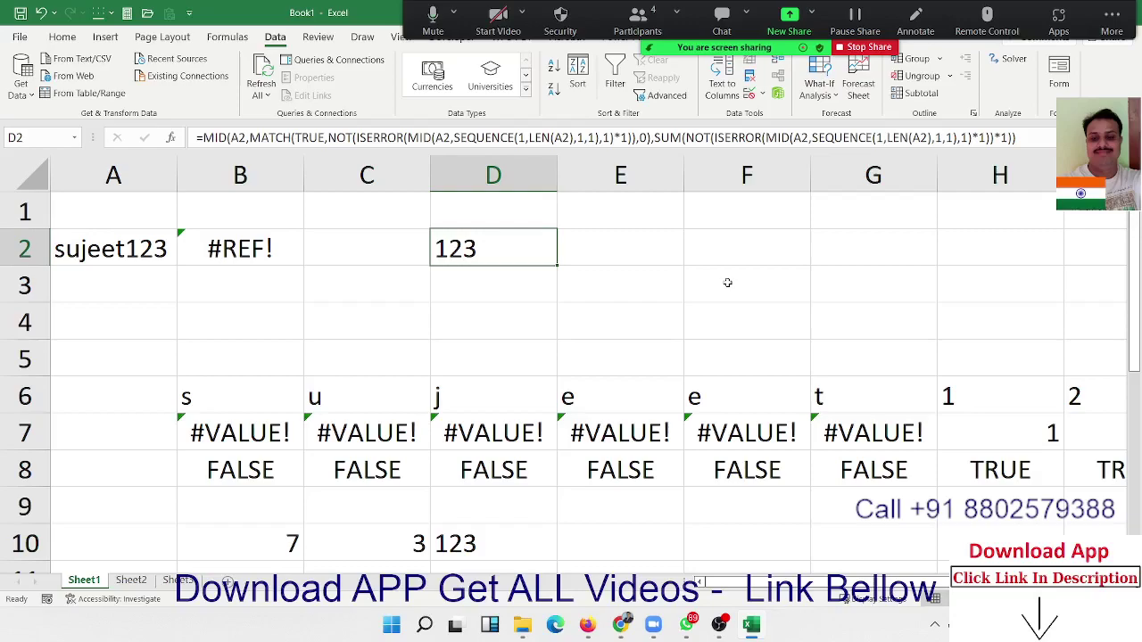
key(ctrl+c)
key(Left)
key(Left)
key(Left)
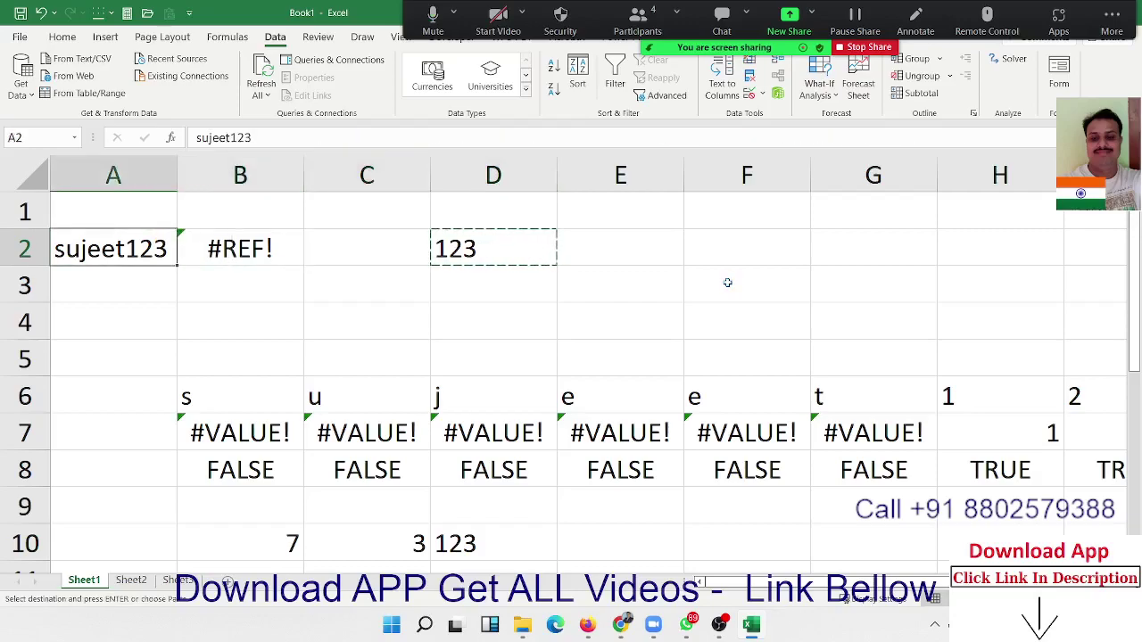
key(Right)
key(Return)
key(Left)
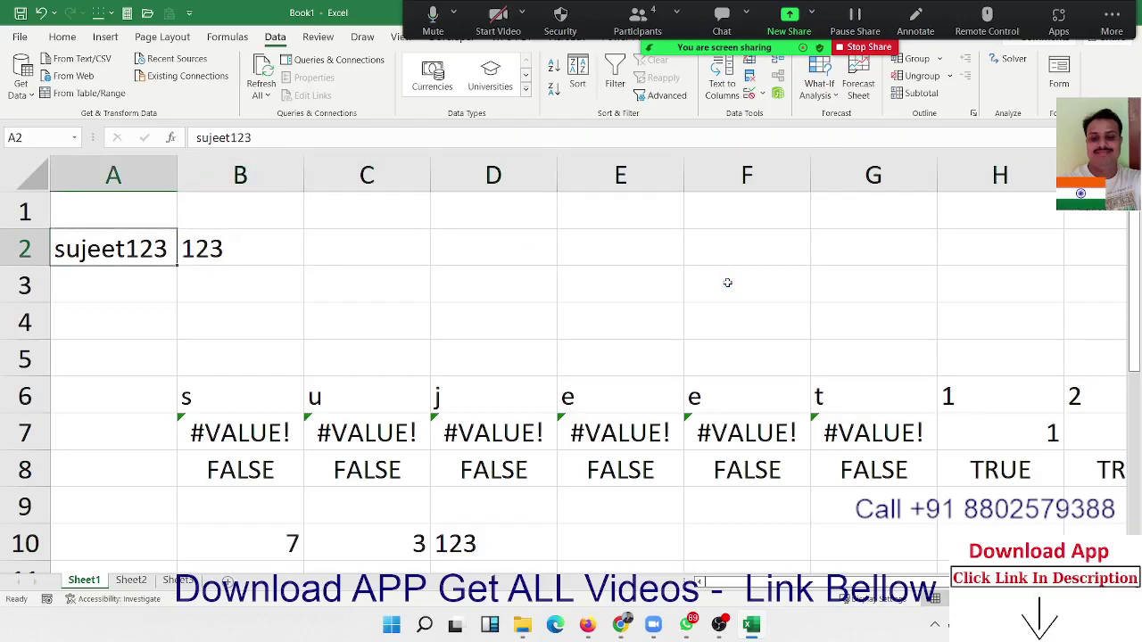
Step: Replace A2 with a sample name containing 8569 and widen column A; B2 extracts 8569
text(Sujee)
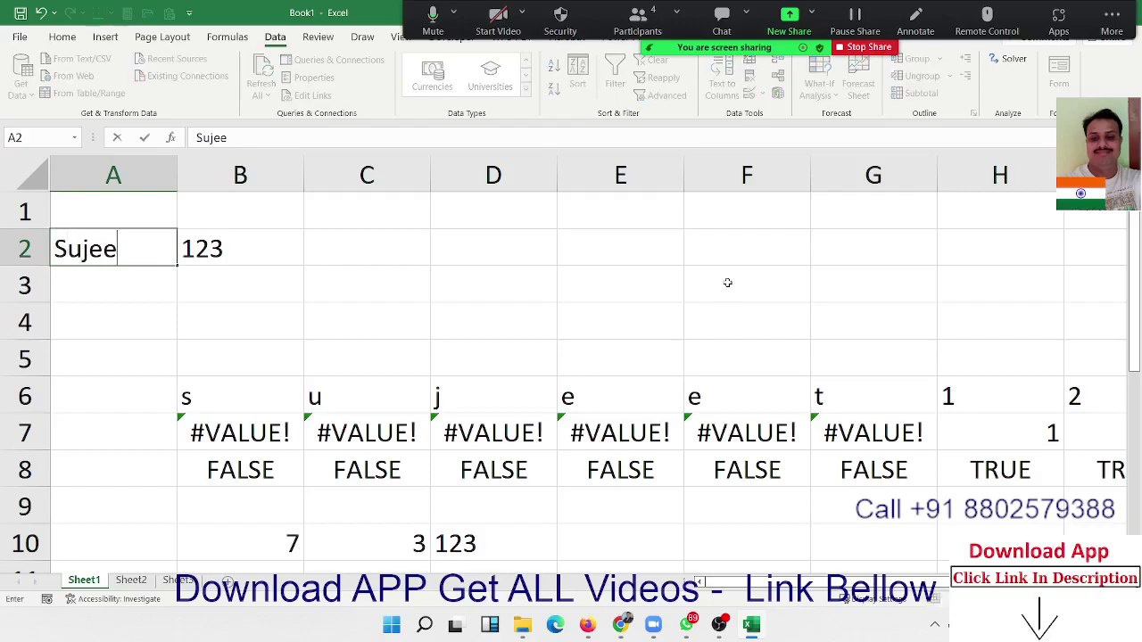
text(t856)
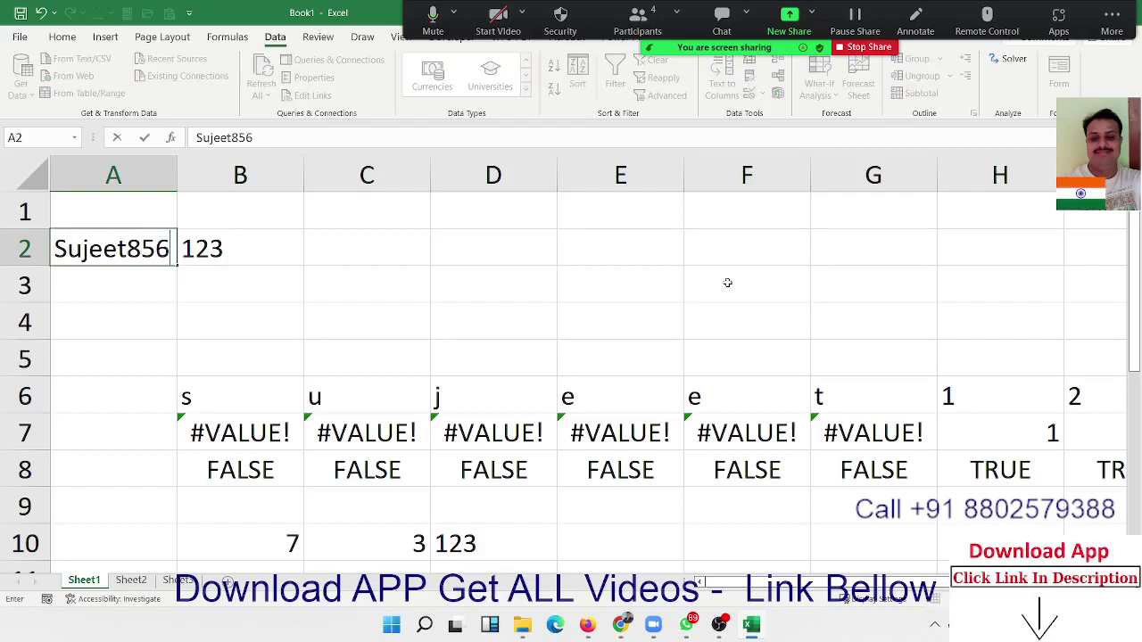
text(9)
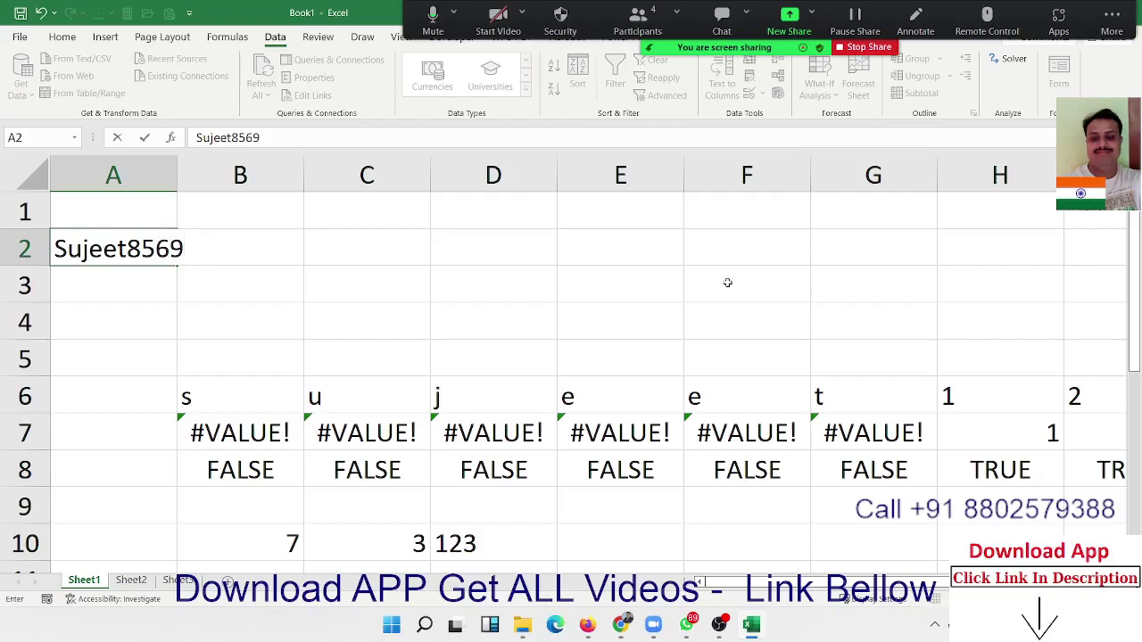
text(Kumar)
key(Return)
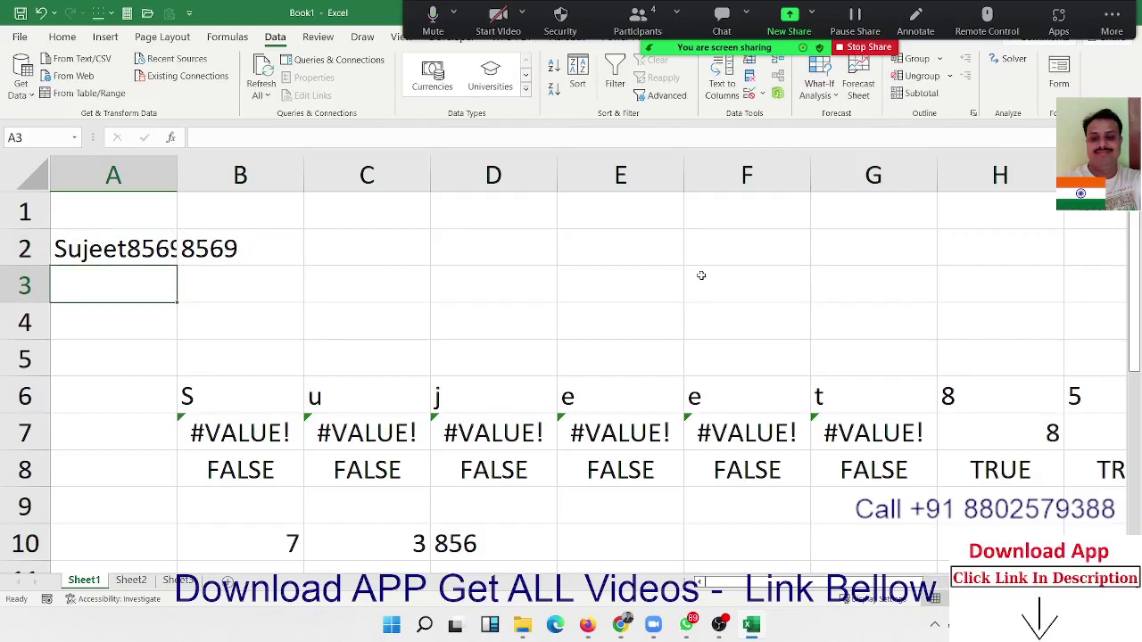
drag(178, 174, 267, 174)
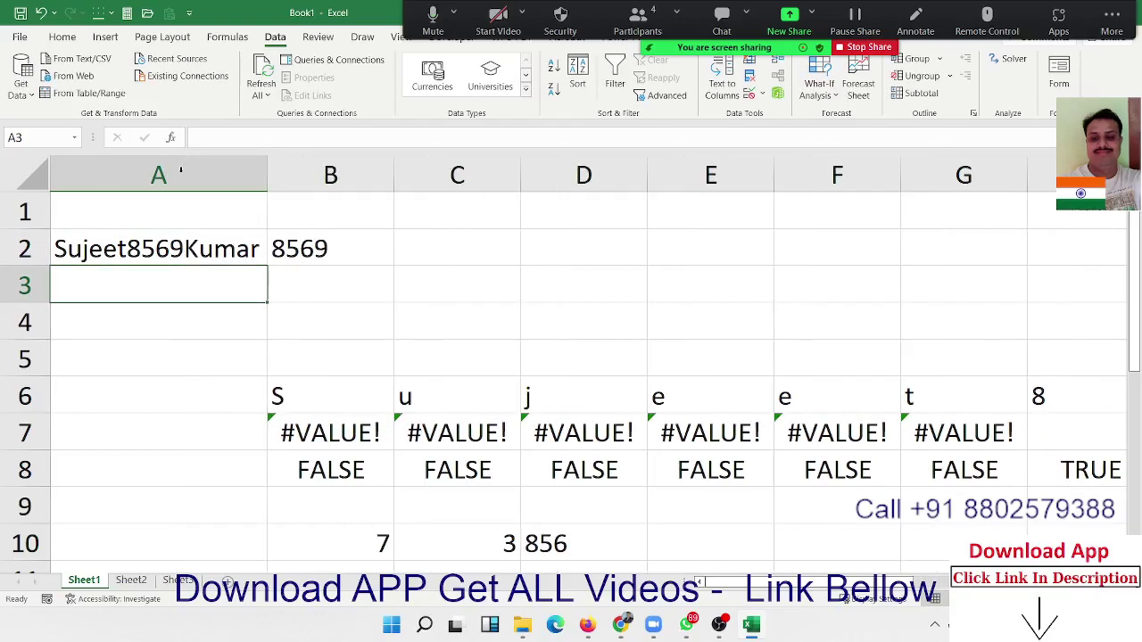
click(292, 249)
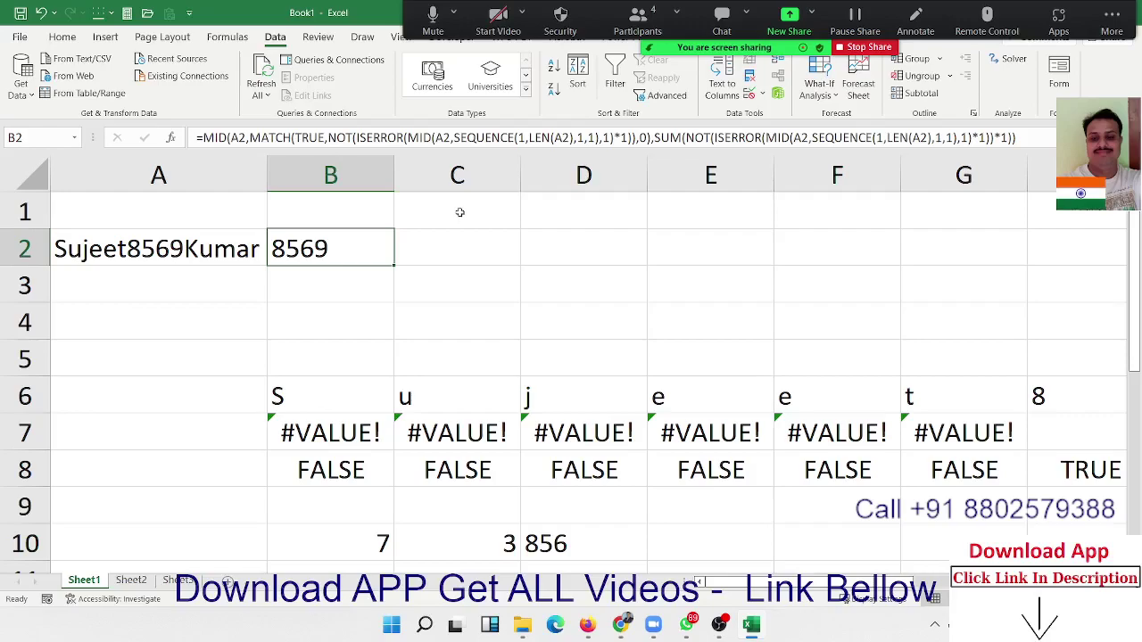
Step: Close the meeting participants list, review B7's formula on Sheet1, then go to the blank Sheet2
click(637, 20)
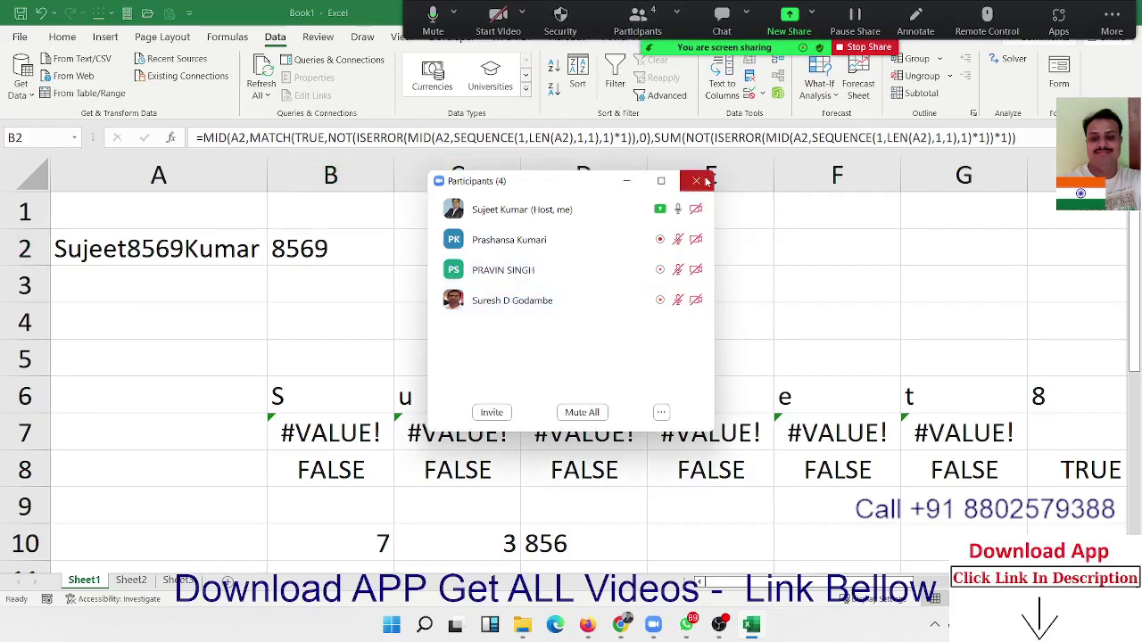
click(696, 182)
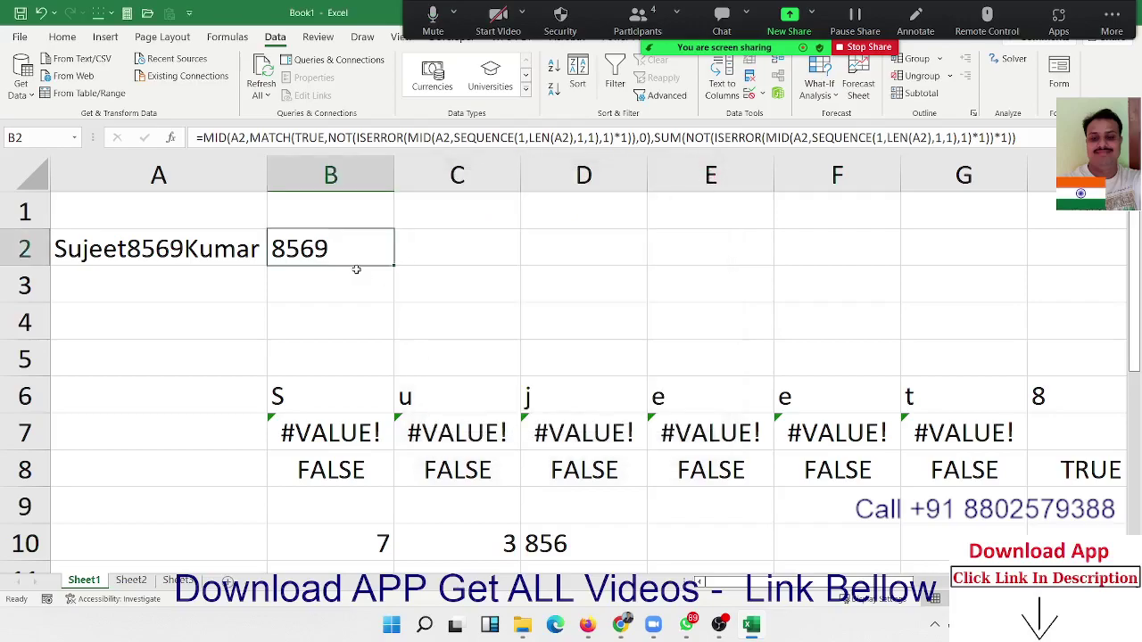
click(326, 437)
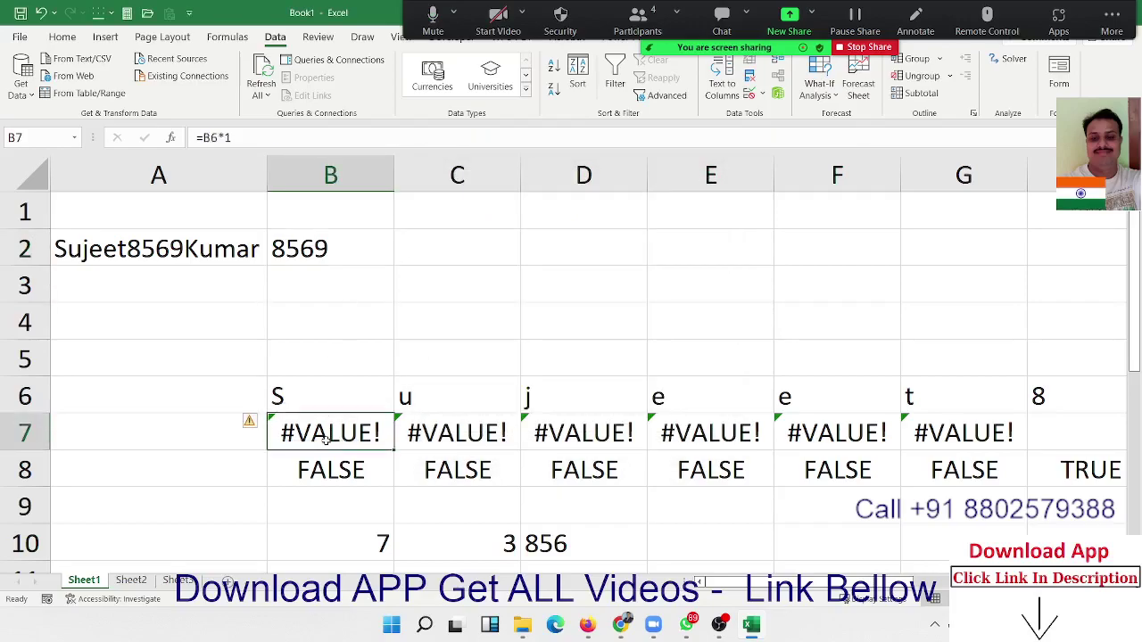
scroll(330, 461, down, 3)
scroll(267, 527, up, 3)
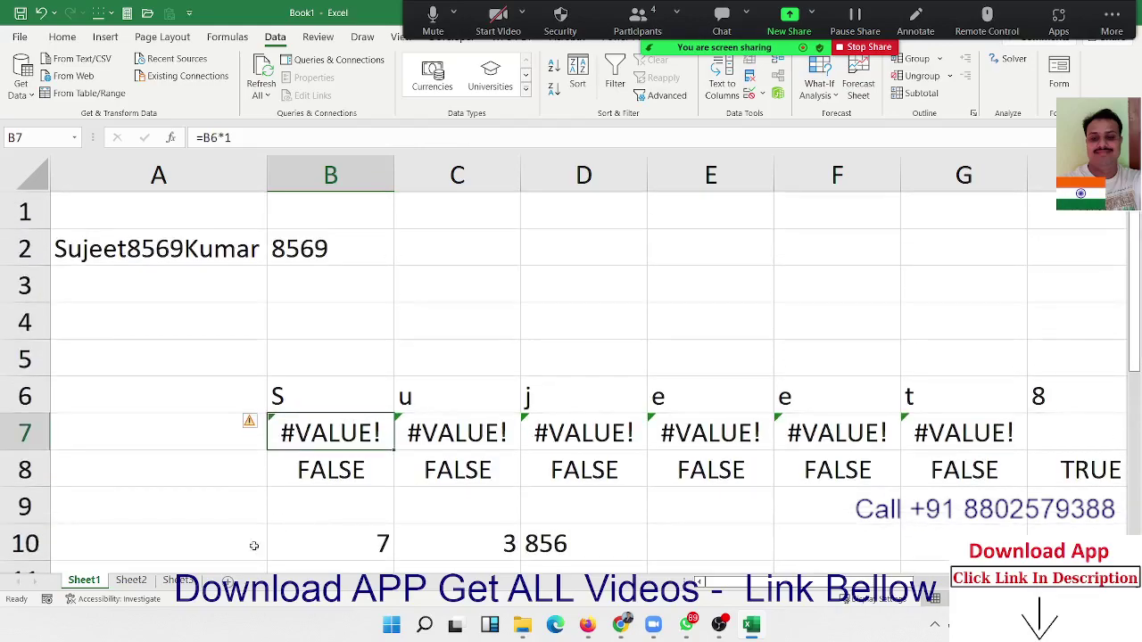
click(140, 589)
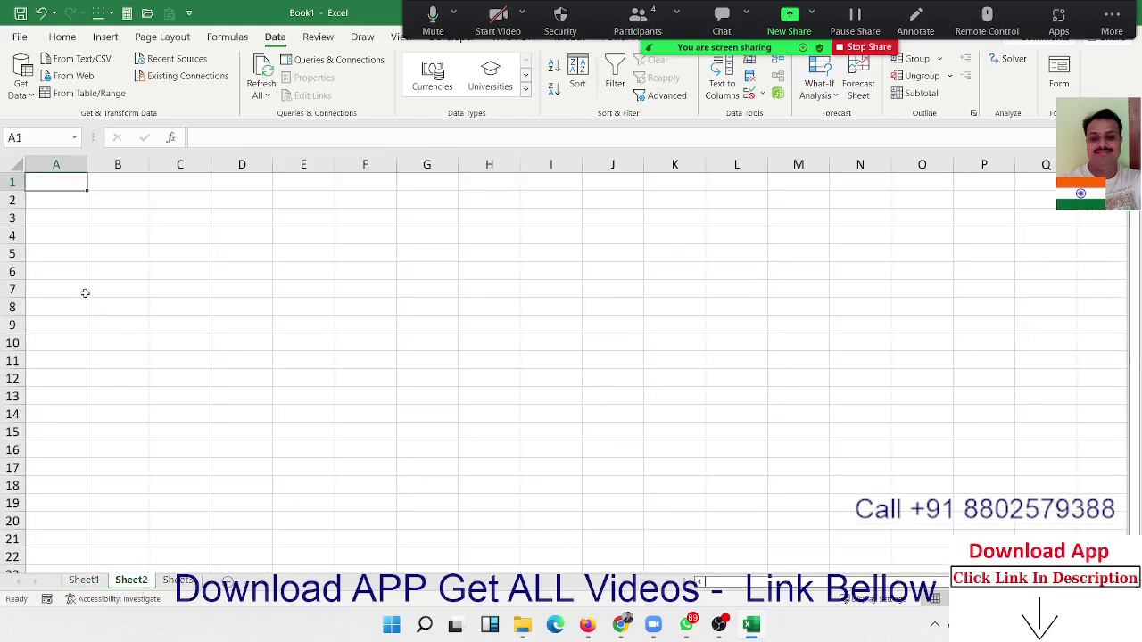
Step: Enter the sample text ABC900 in cell A3
scroll(85, 293, up, 2)
click(92, 219)
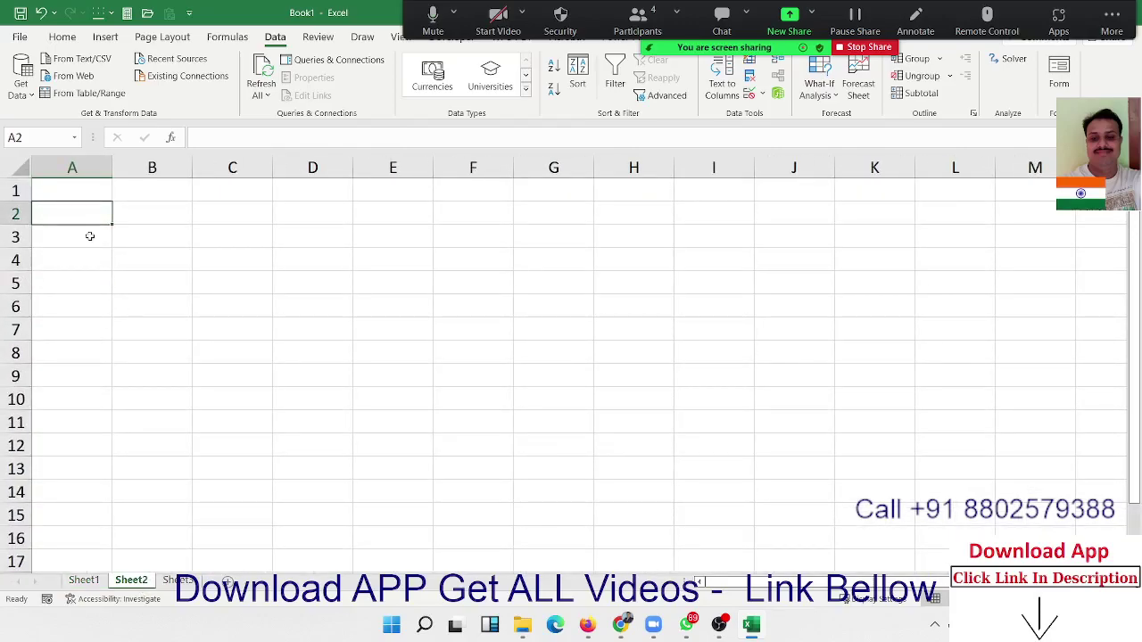
click(89, 237)
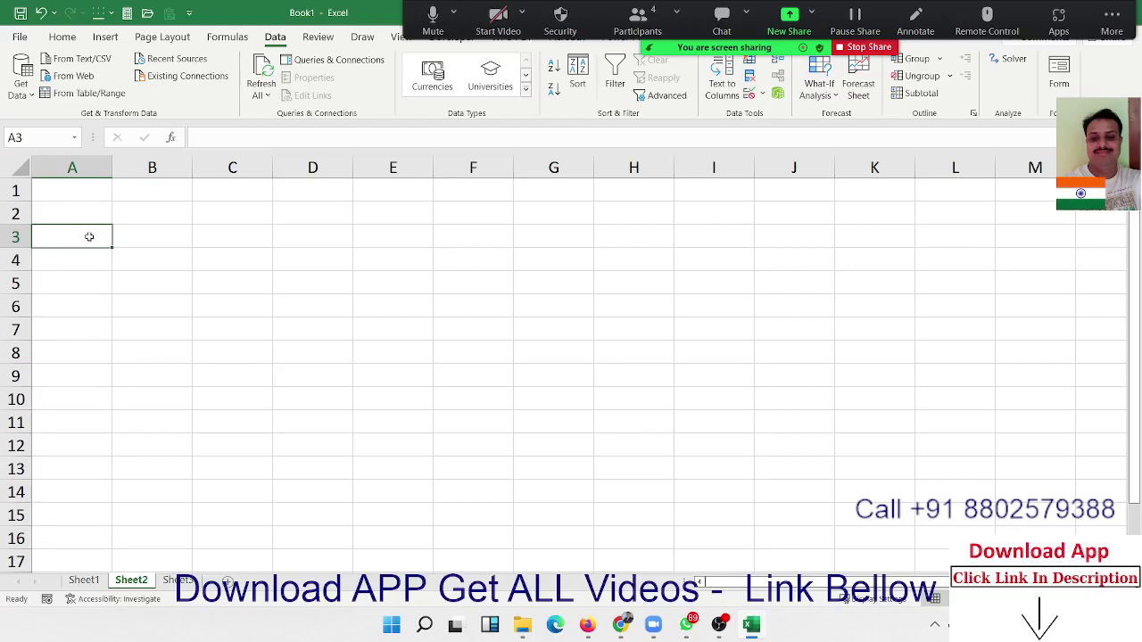
text(ABC)
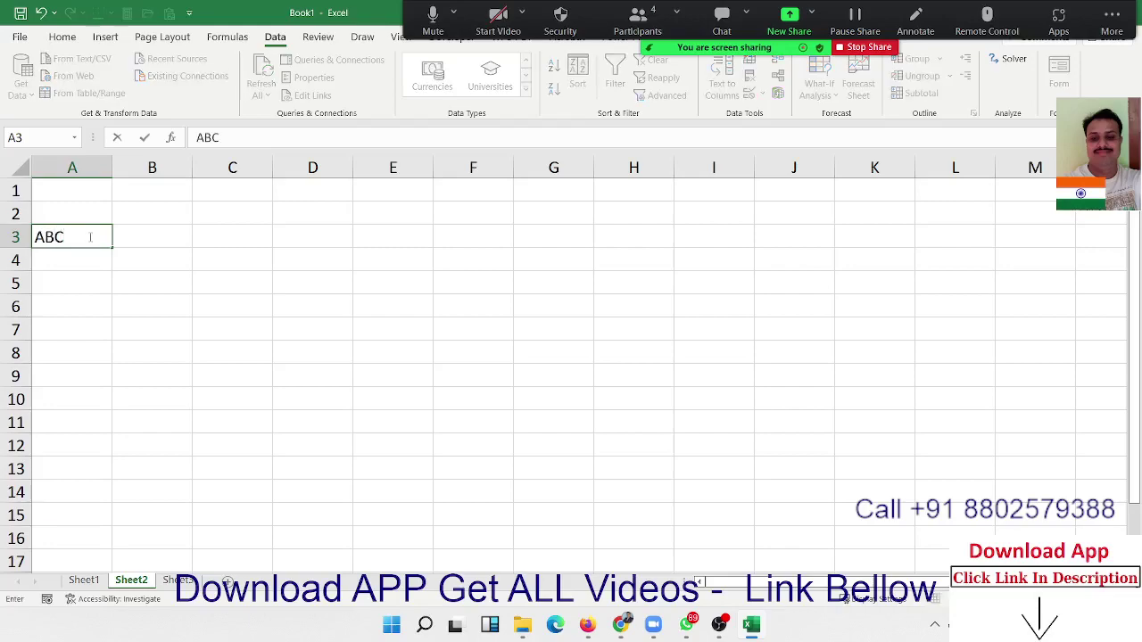
text(90)
text(0)
key(Tab)
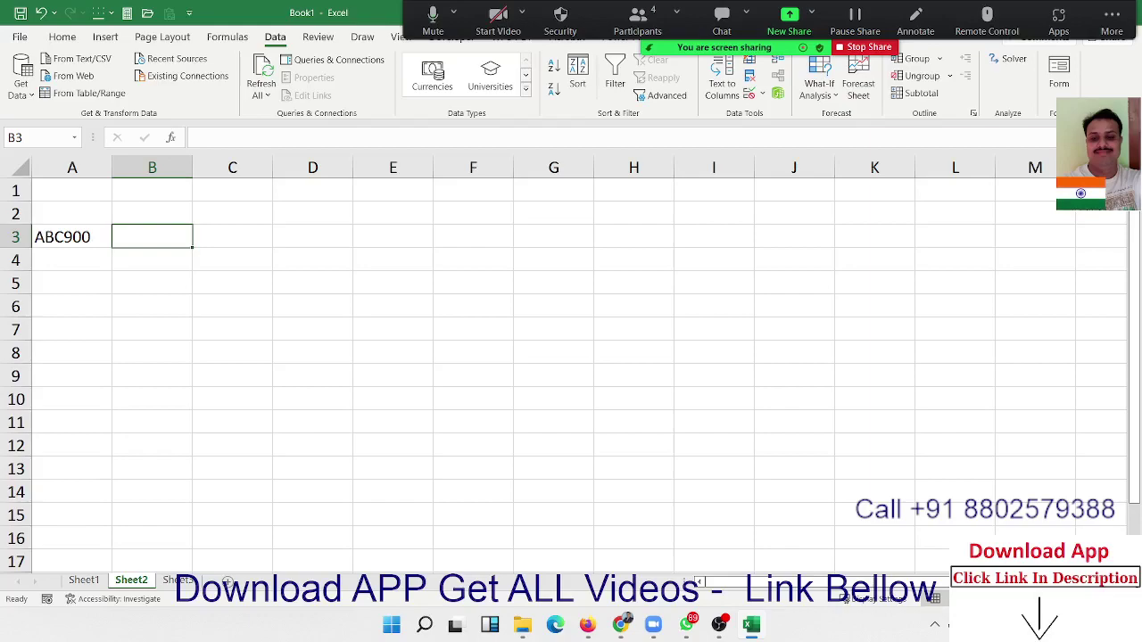
Step: Enter =LEFT(A3,3) in B3 to extract the letters ABC
text(=le)
key(Tab)
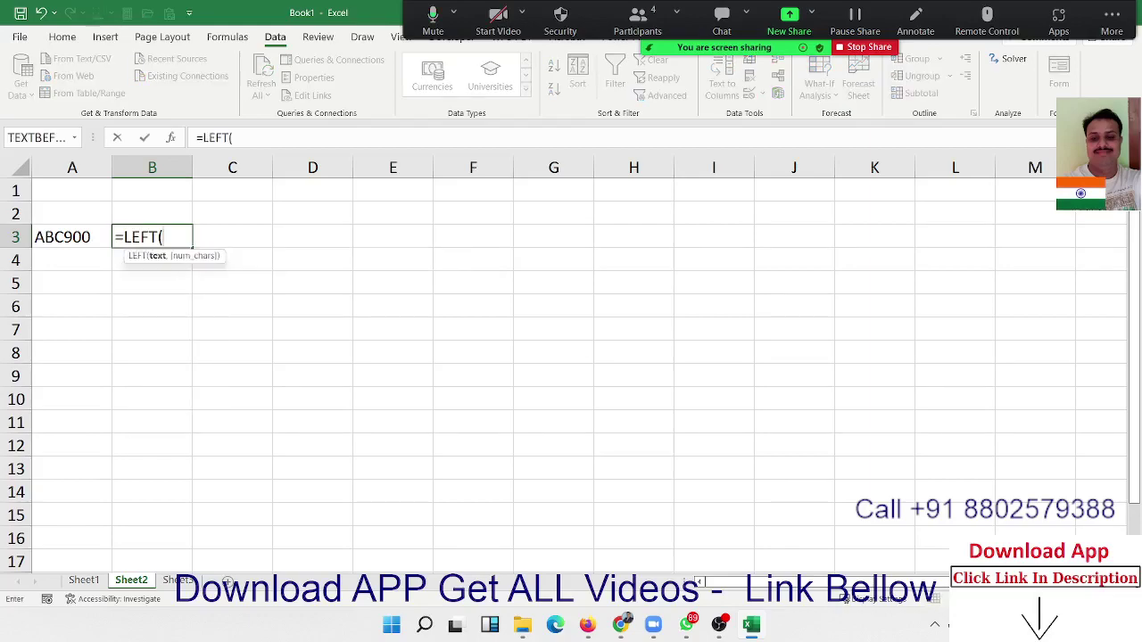
key(Left)
text(,3)
key(Return)
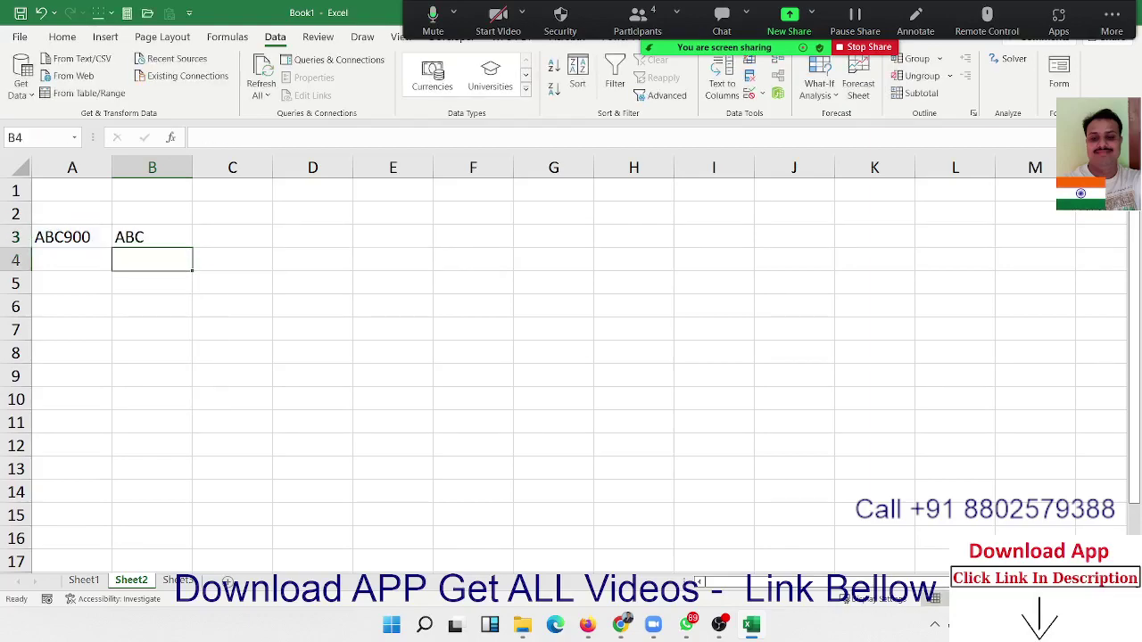
Step: Replace B3 with =RIGHT(A3,3) to get 900, then clear B3 again
click(151, 236)
text(=r)
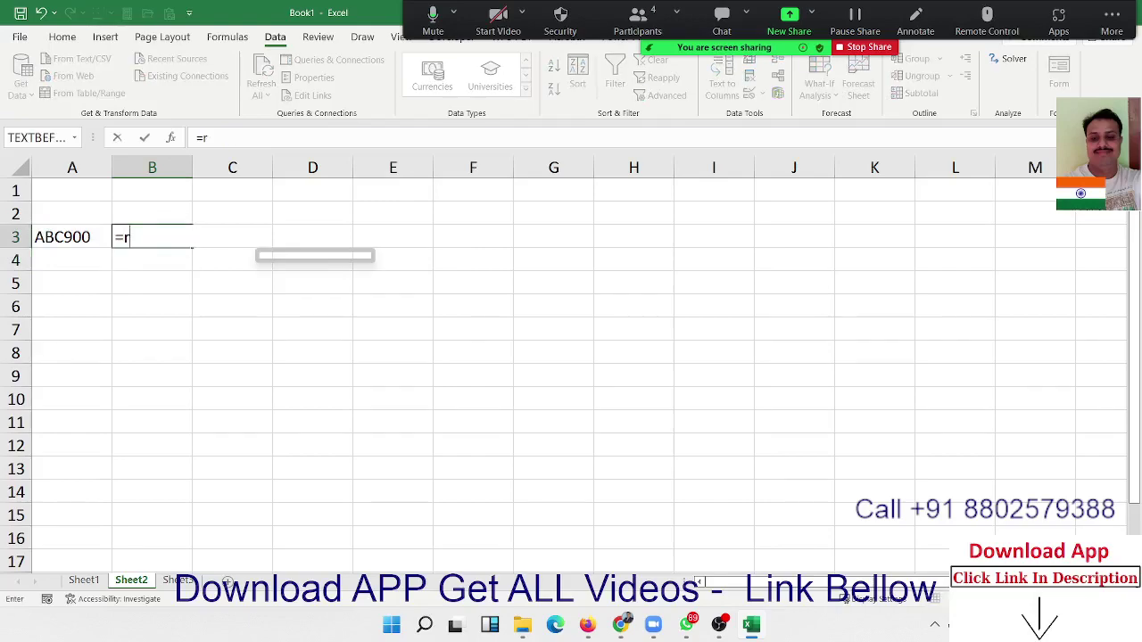
text(i)
key(Tab)
key(Left)
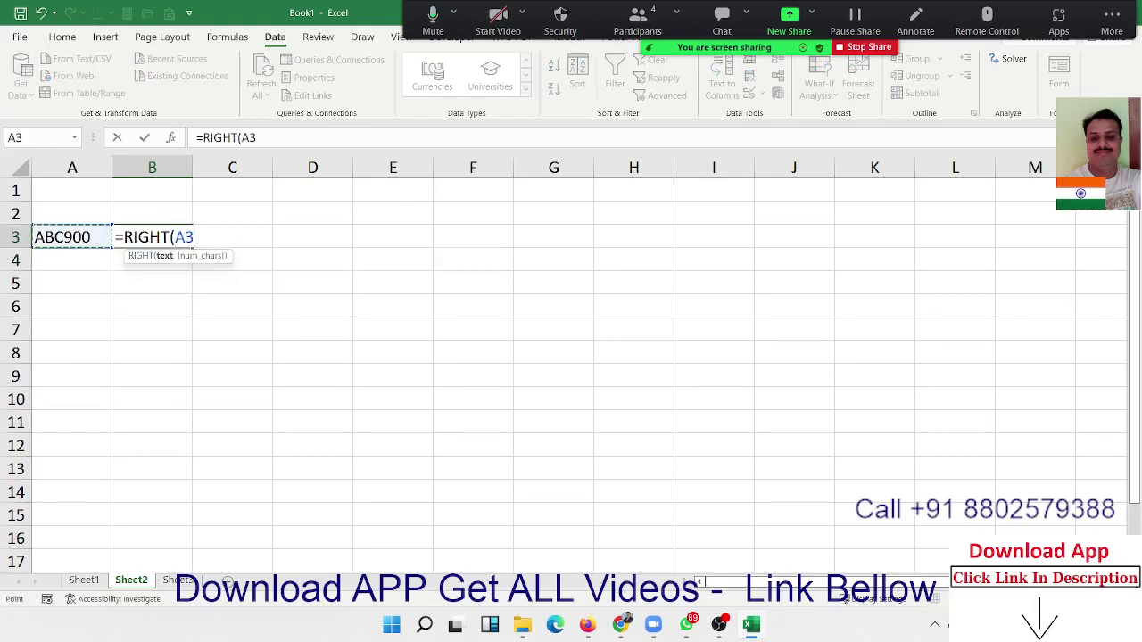
text(,3)
key(Return)
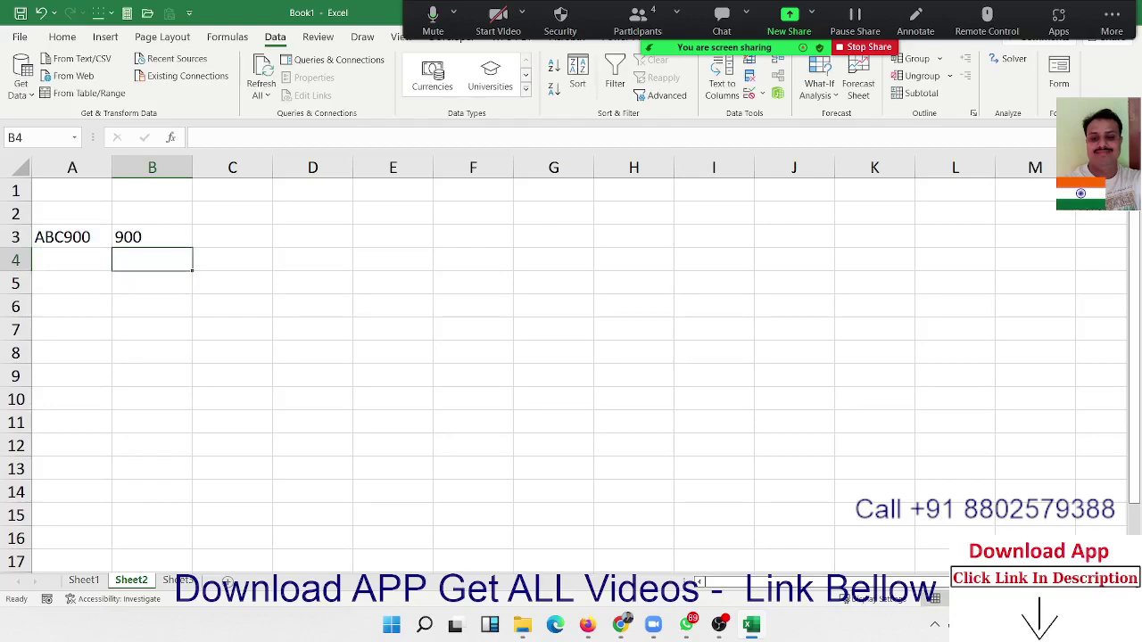
key(Up)
key(Delete)
key(Left)
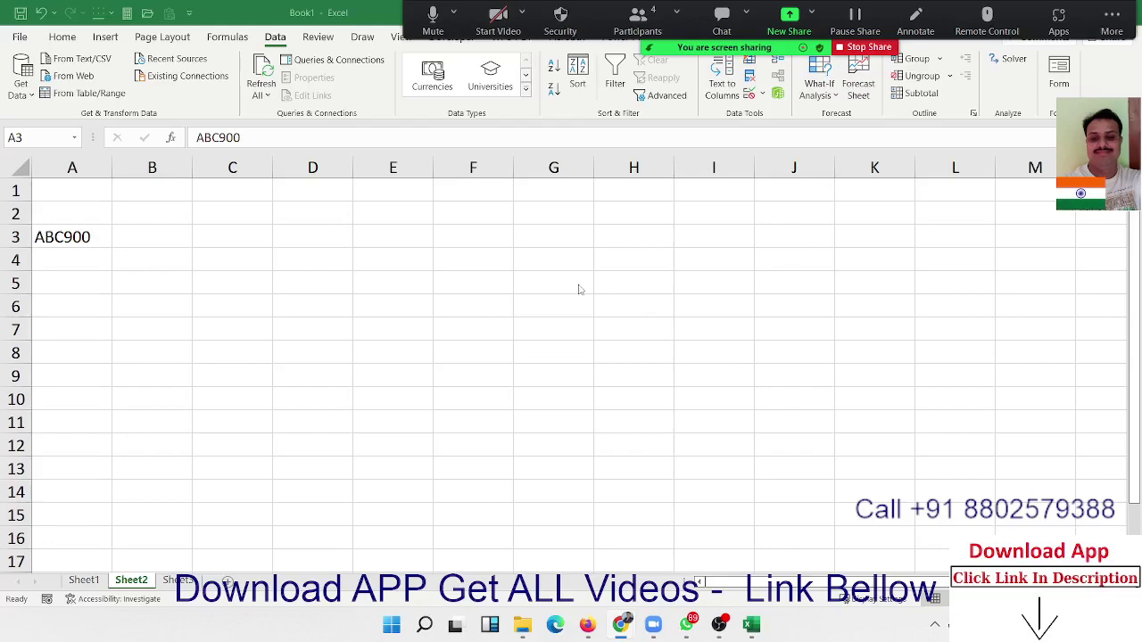
click(174, 261)
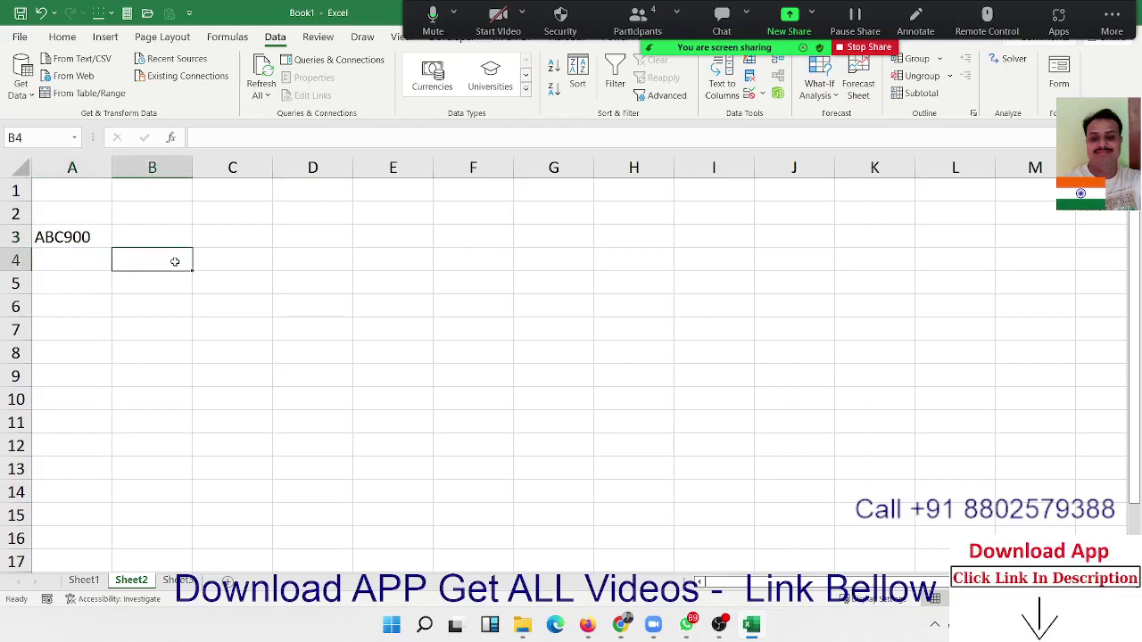
Step: Enter =MID(A3,{1,2,3,4,5,9},1) in B4 to spill ABC900's characters along row 4
text(=)
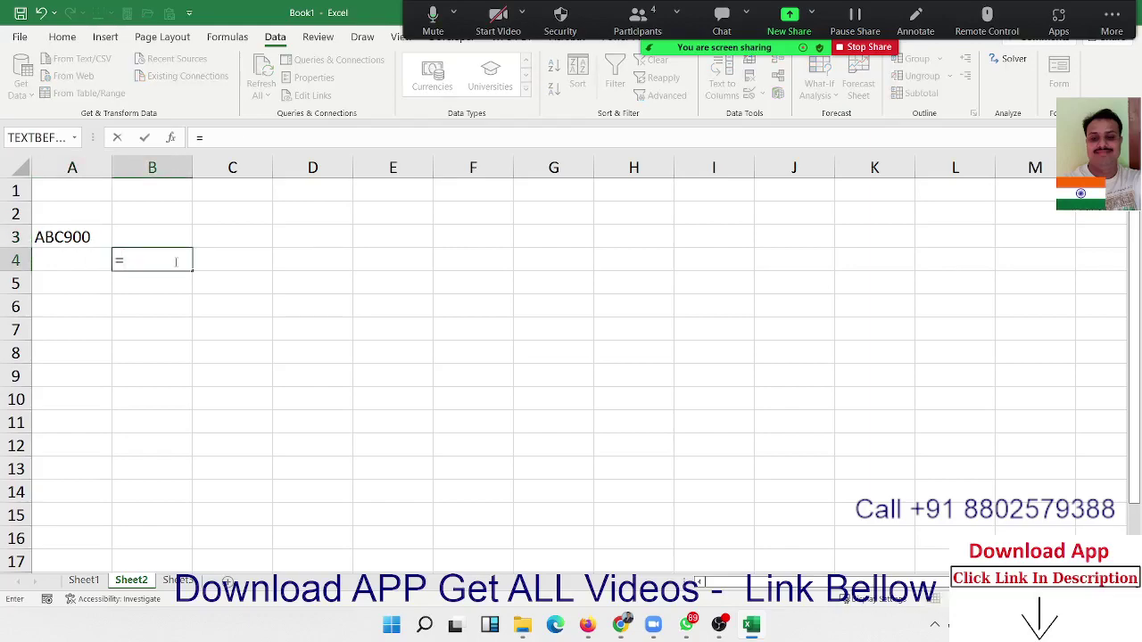
text(mid)
key(Tab)
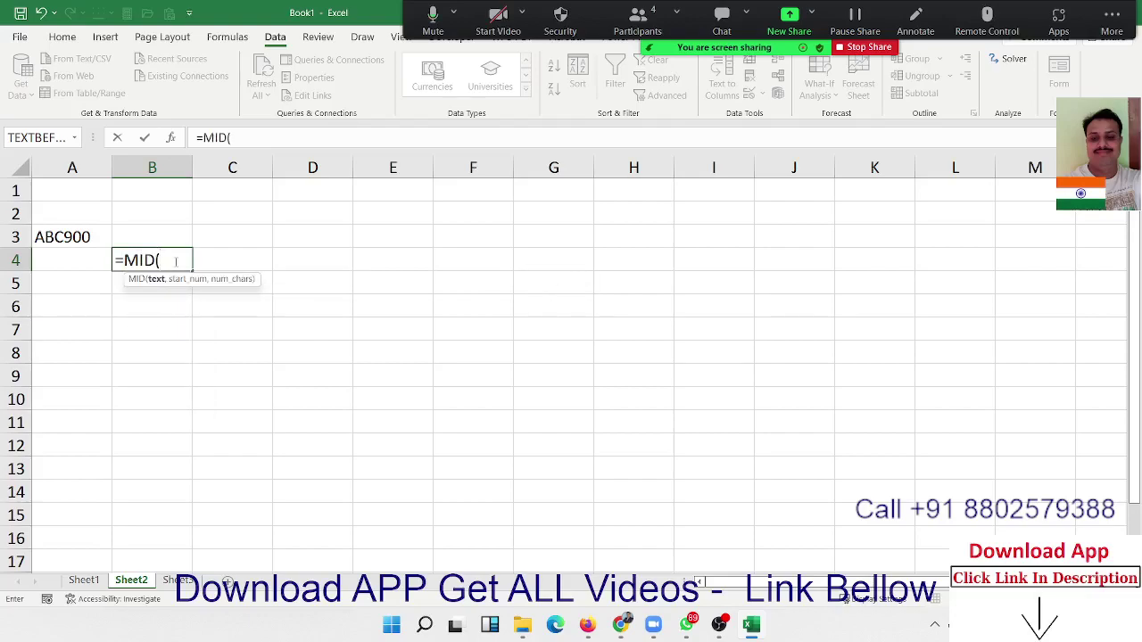
key(Up)
key(Left)
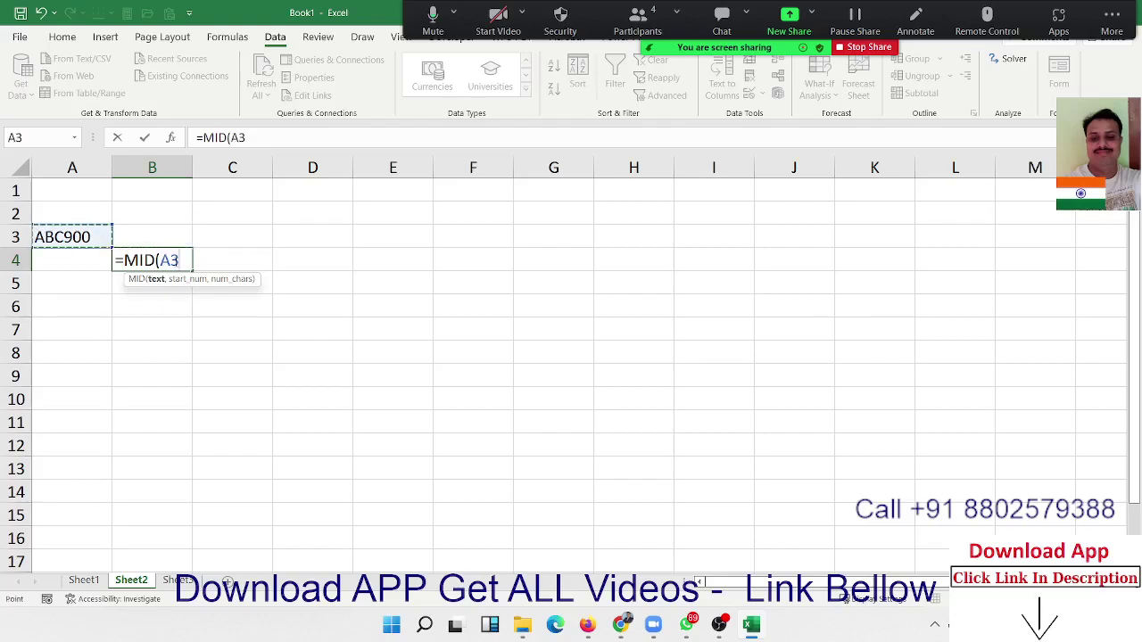
text(,)
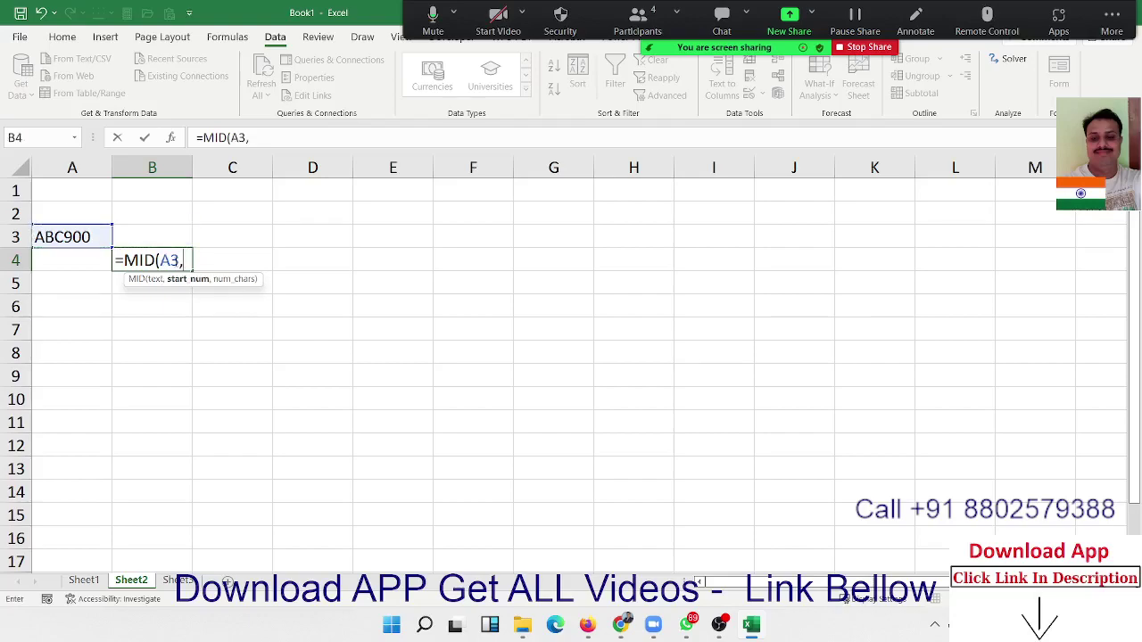
text({1)
text(,2,3,4,)
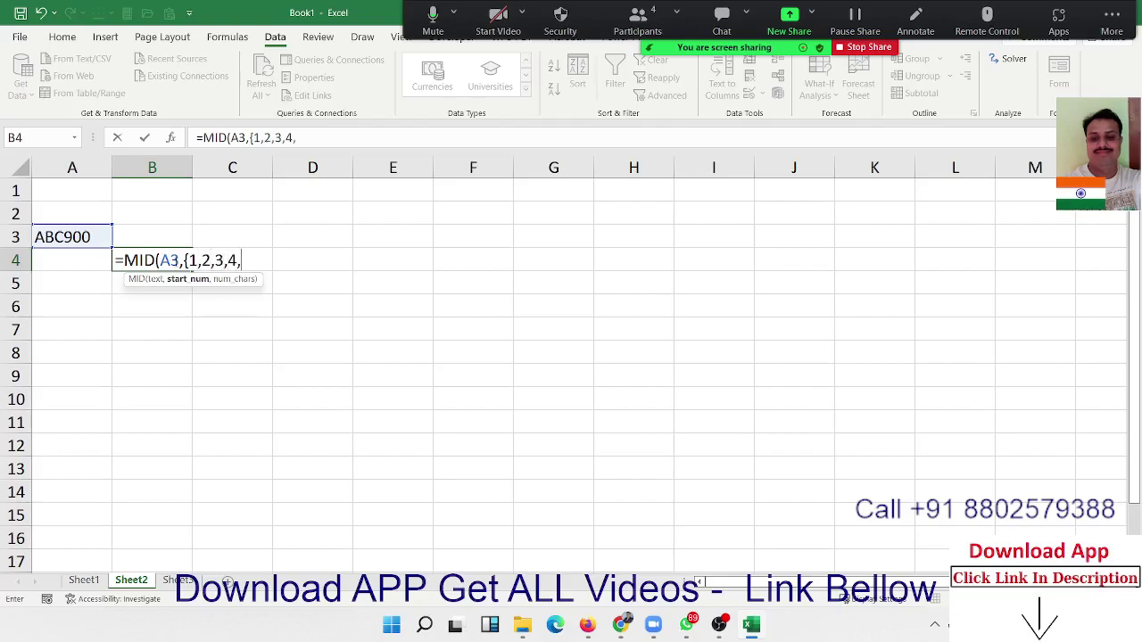
text(5,9)
text(})
text(,)
text(1)
key(Return)
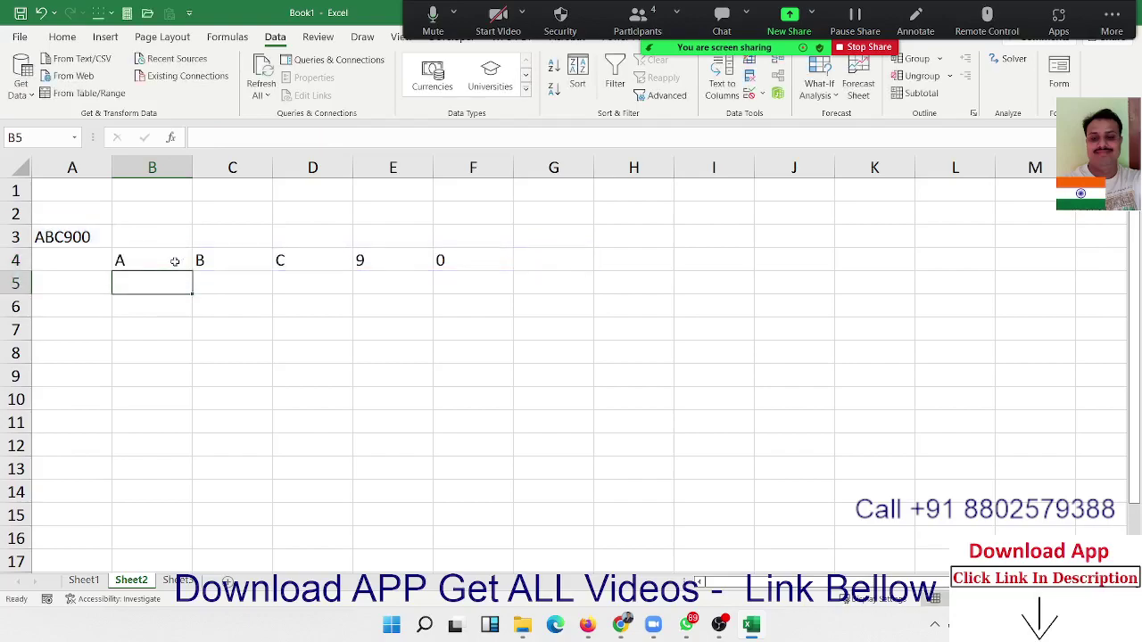
Step: Change position 9 to 6 in B4's MID array, making it {1,2,3,4,5,6}
click(175, 260)
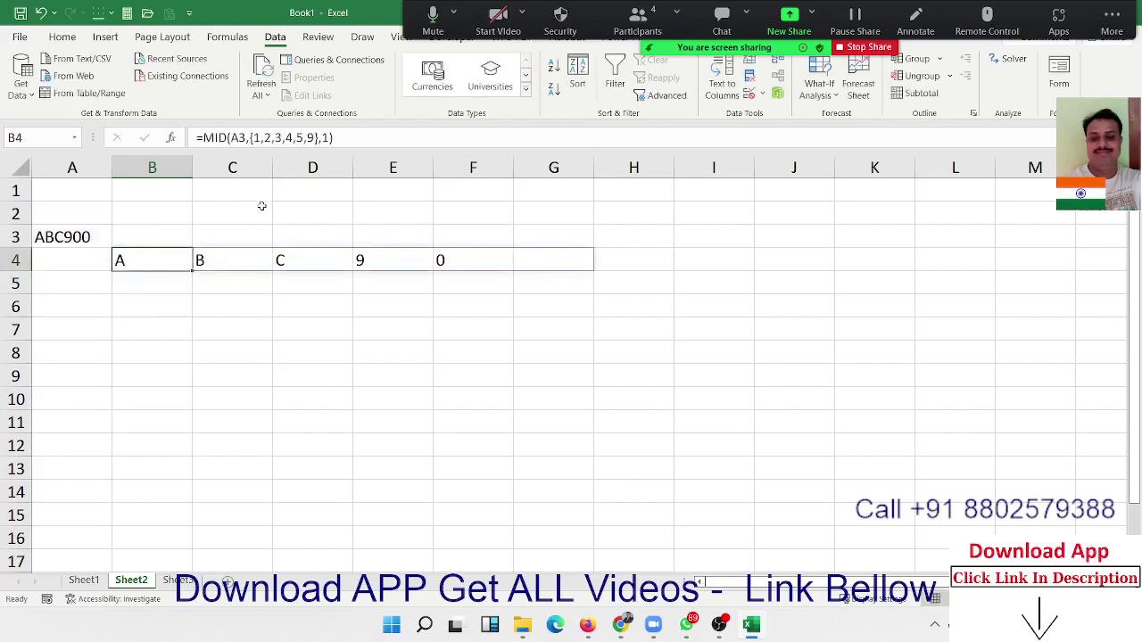
click(307, 138)
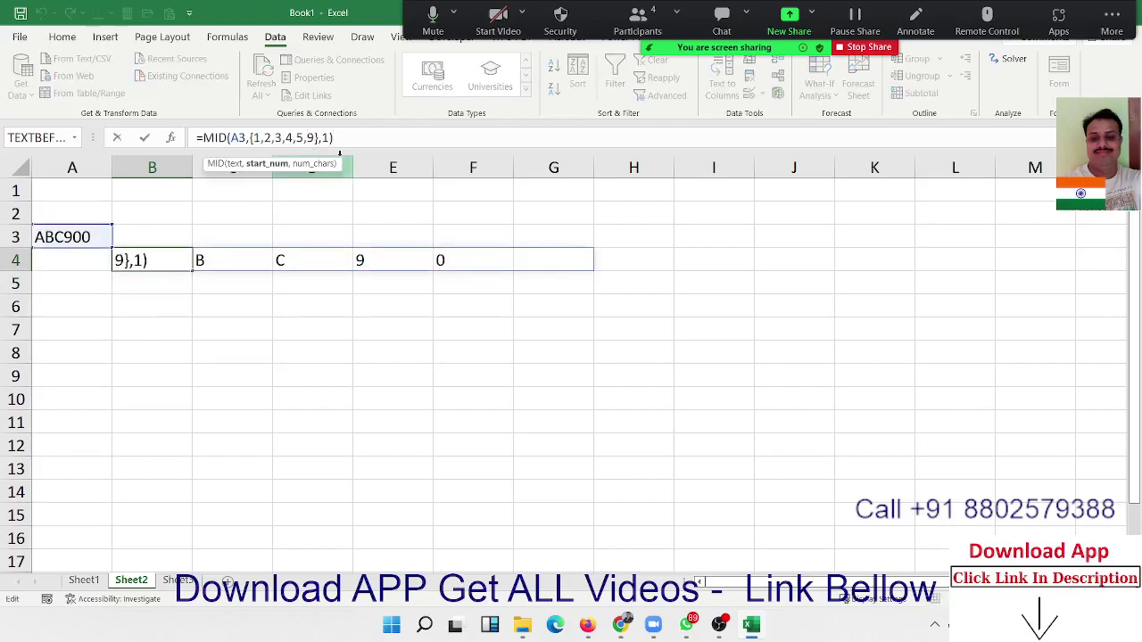
key(Delete)
text(6)
key(Return)
key(Up)
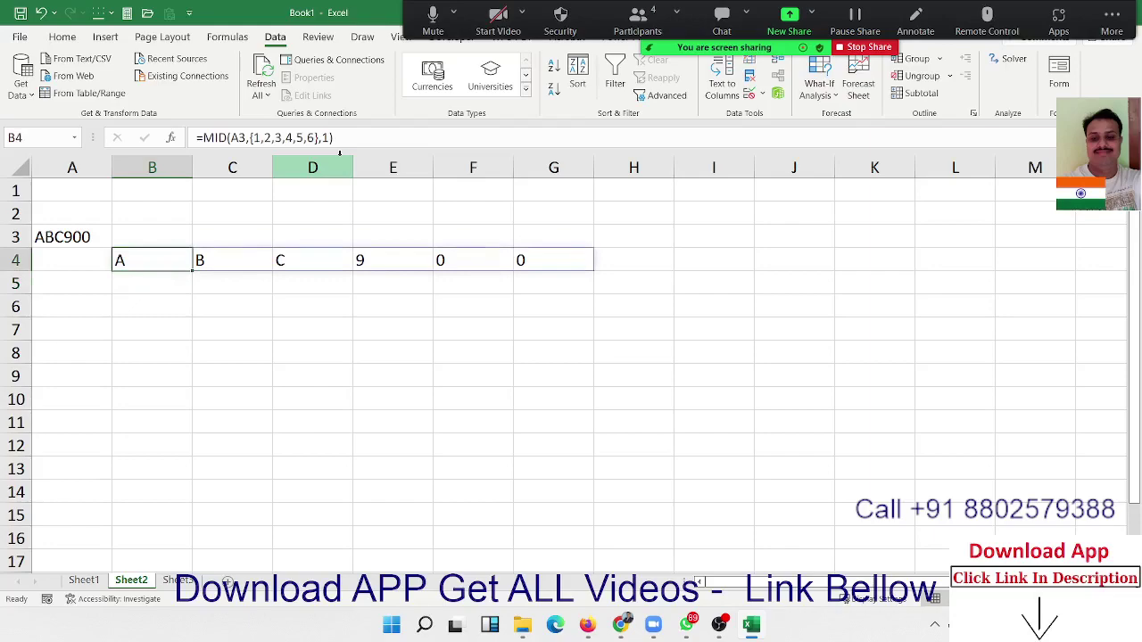
Step: Replace the constant array with SEQUENCE(1,LEN(A3),1,1) so B4 spills all six characters
click(249, 137)
drag(249, 137, 318, 138)
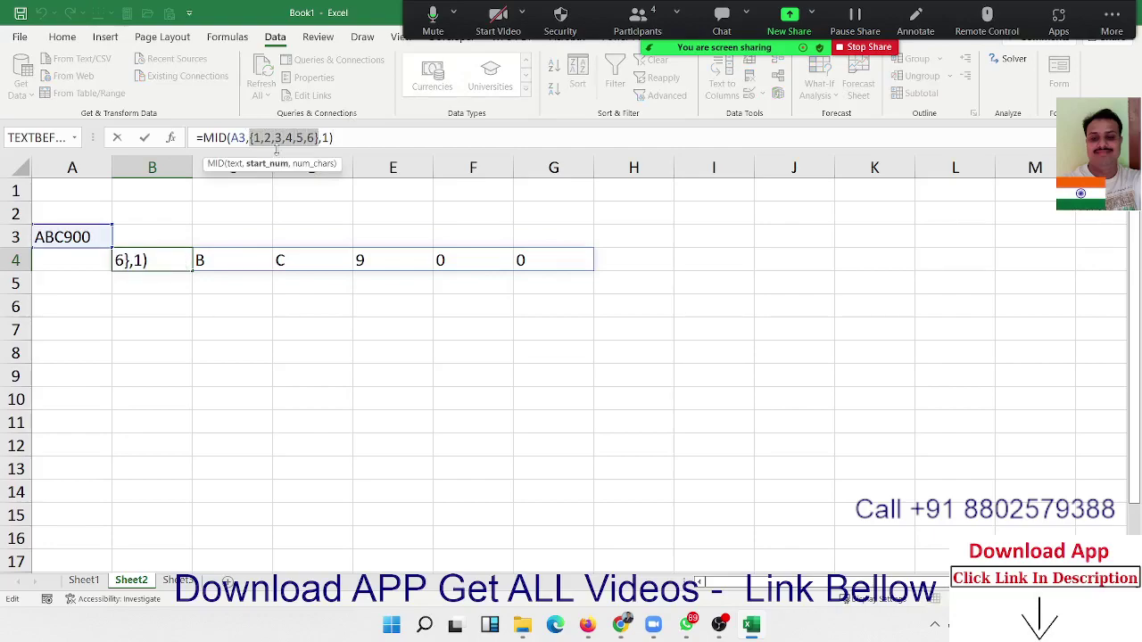
key(Delete)
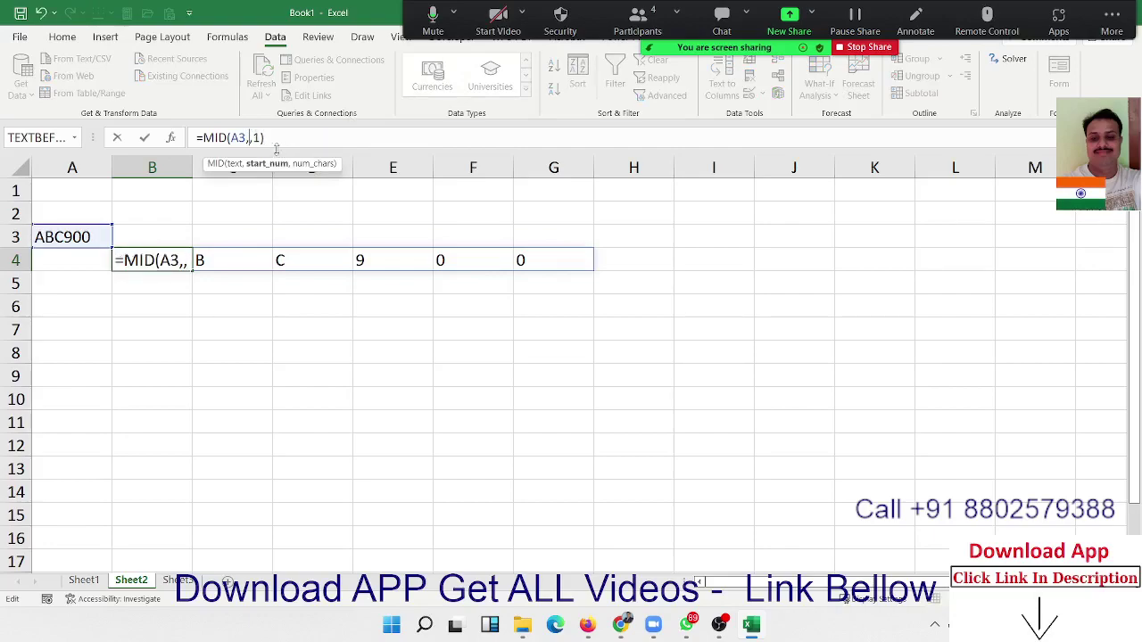
text(se)
key(Down)
key(Down)
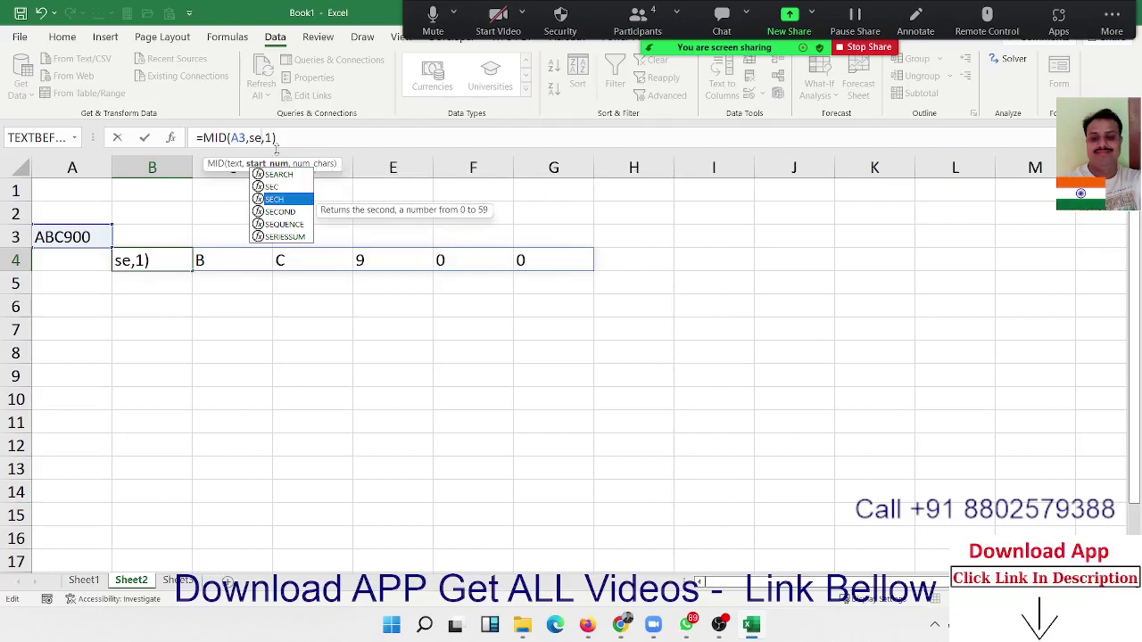
key(Down)
key(Down)
key(Tab)
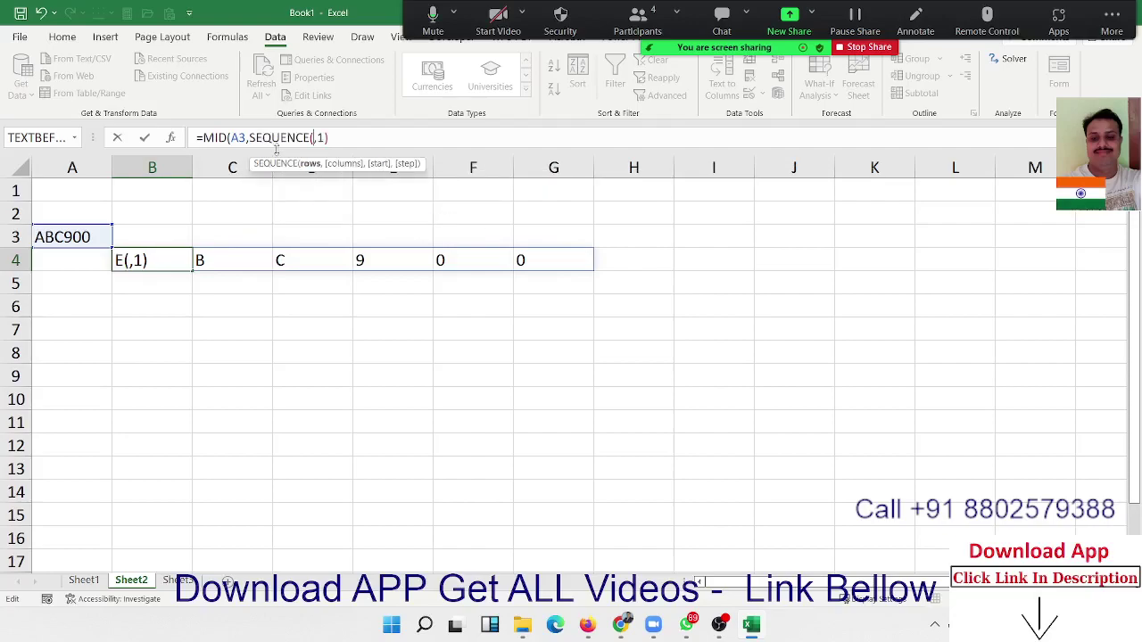
text(1,)
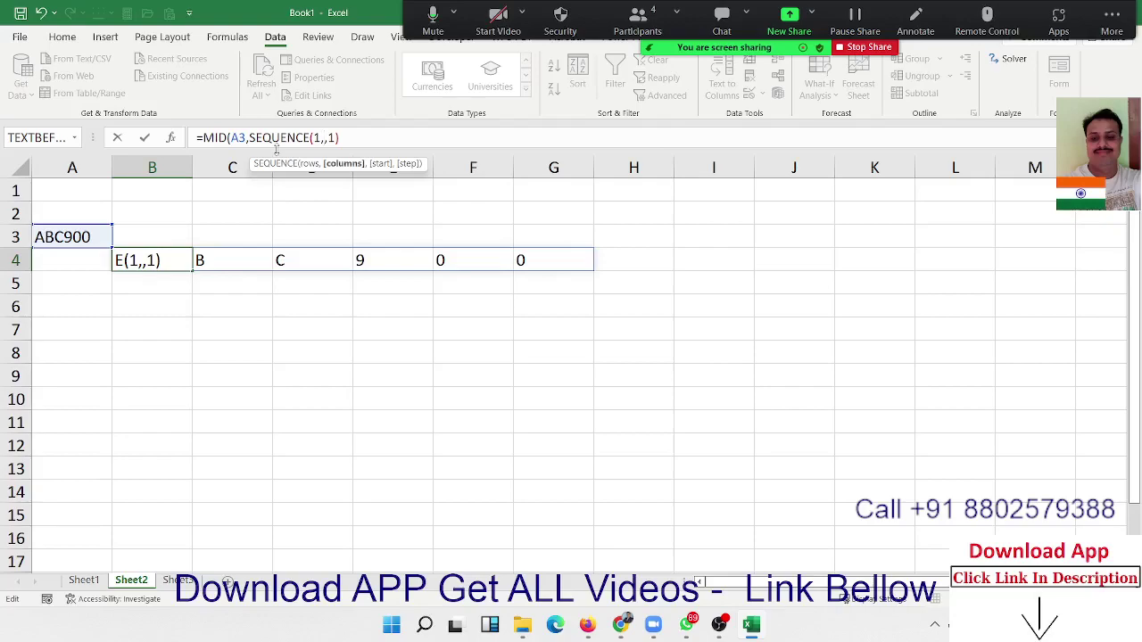
text(le)
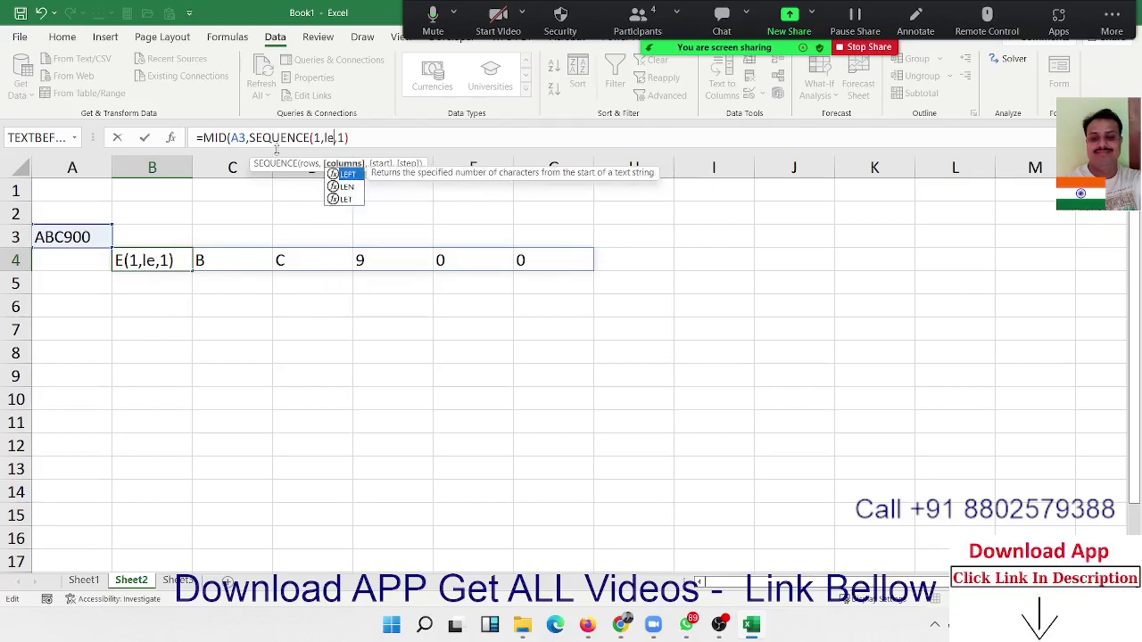
text(n)
key(Tab)
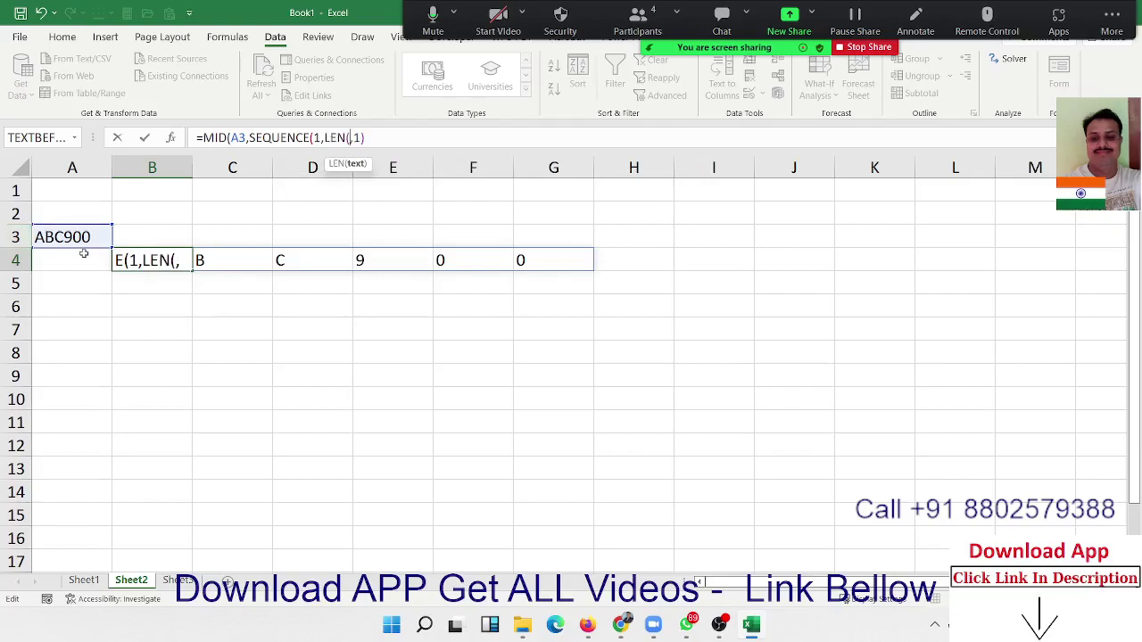
click(75, 238)
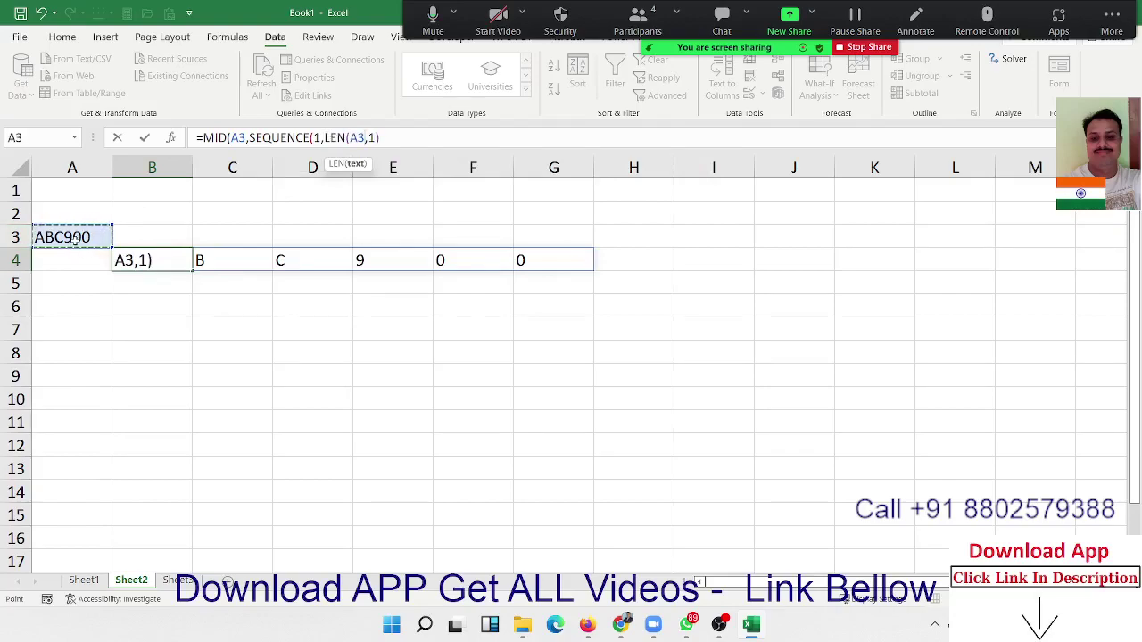
text(),)
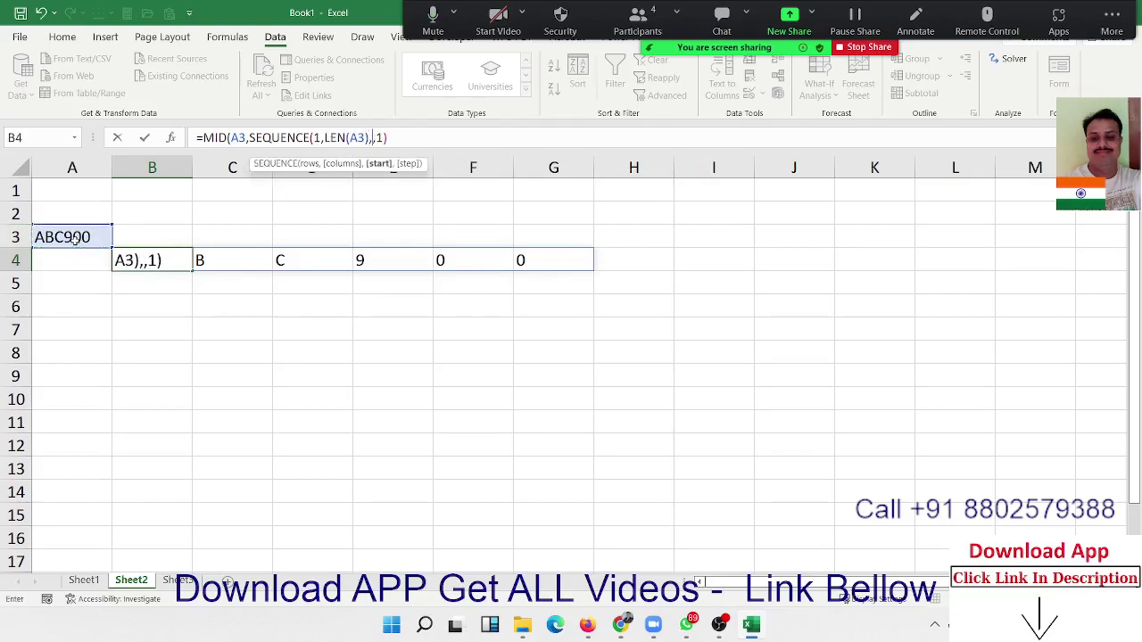
text(1,)
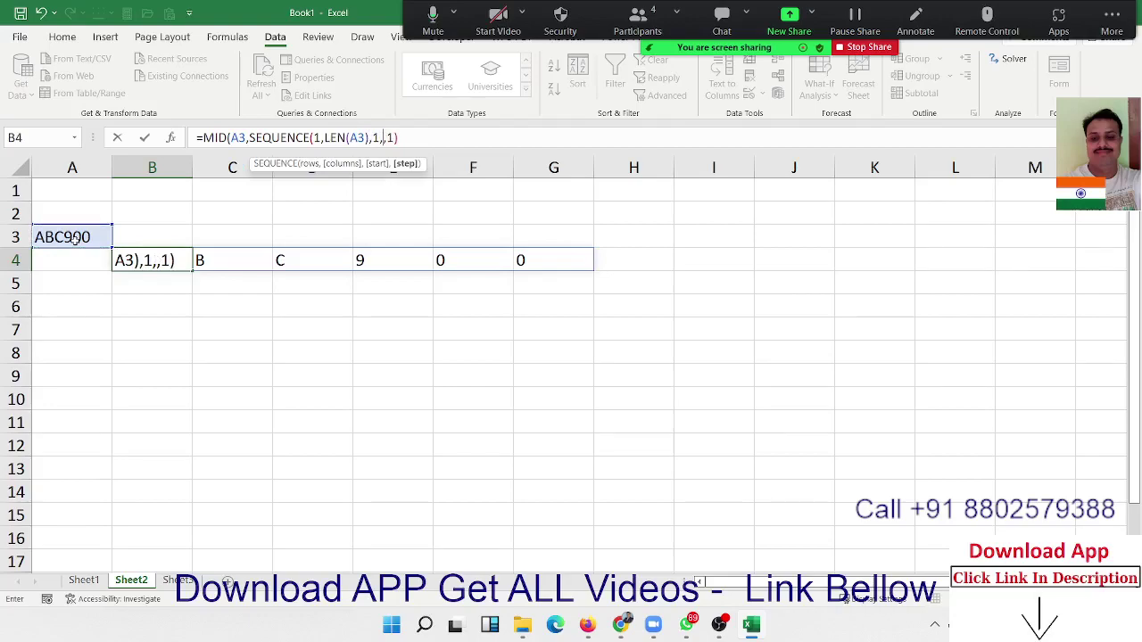
text(1)
text())
key(ctrl+Return)
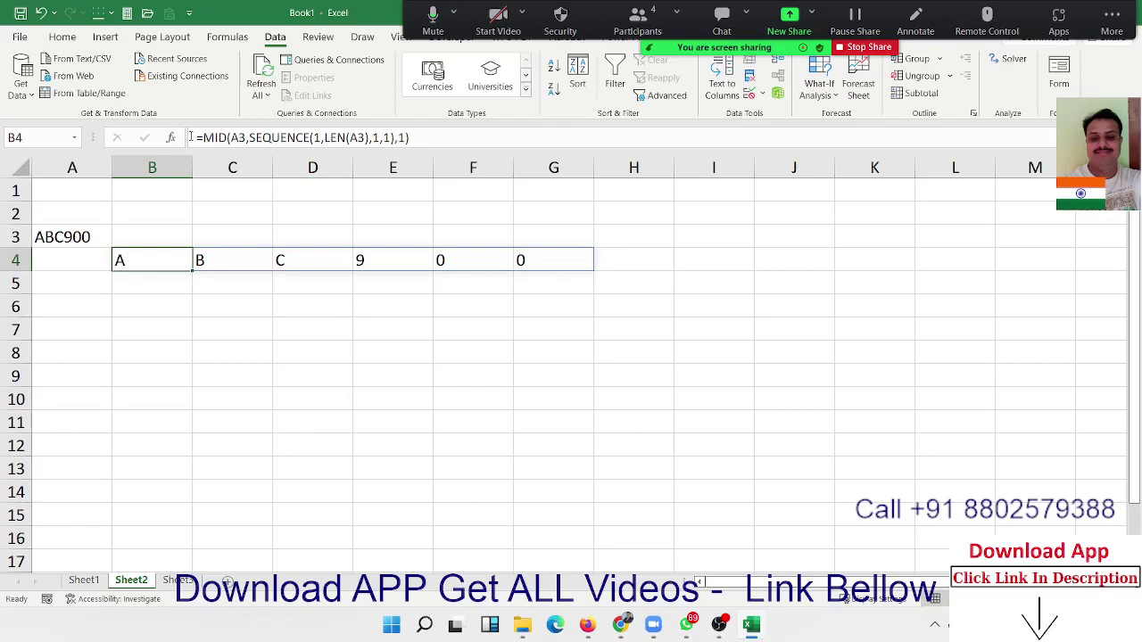
Step: Inspect A3's text and the characters spilled from B4 across row 4
click(62, 237)
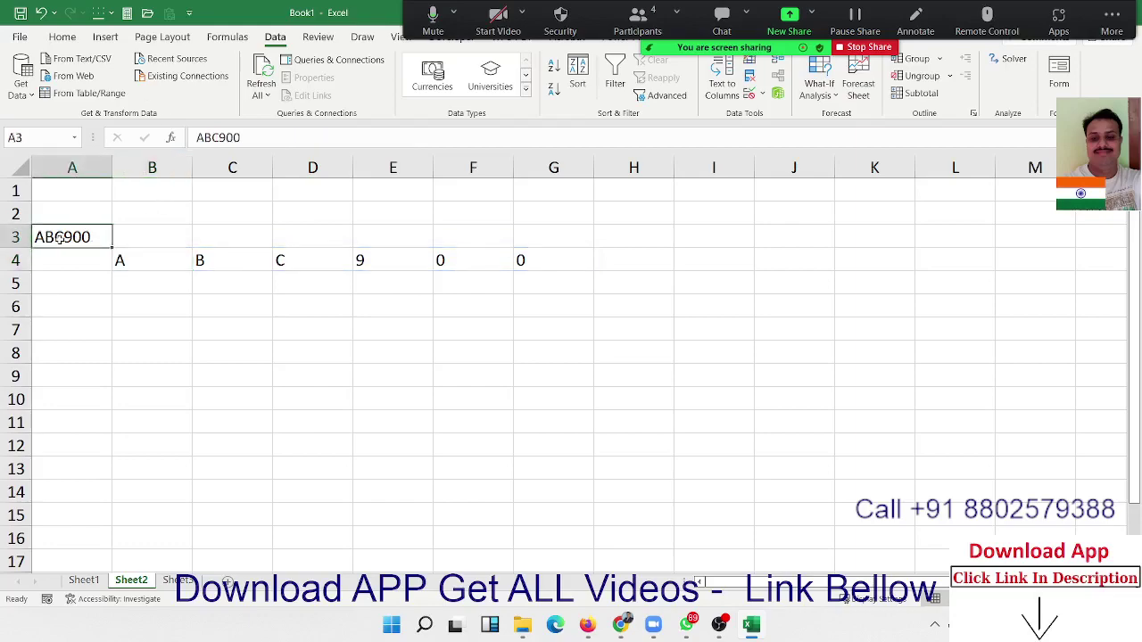
click(176, 256)
mouse_move(176, 256)
mouse_down()
mouse_move(237, 278)
mouse_move(256, 252)
mouse_up()
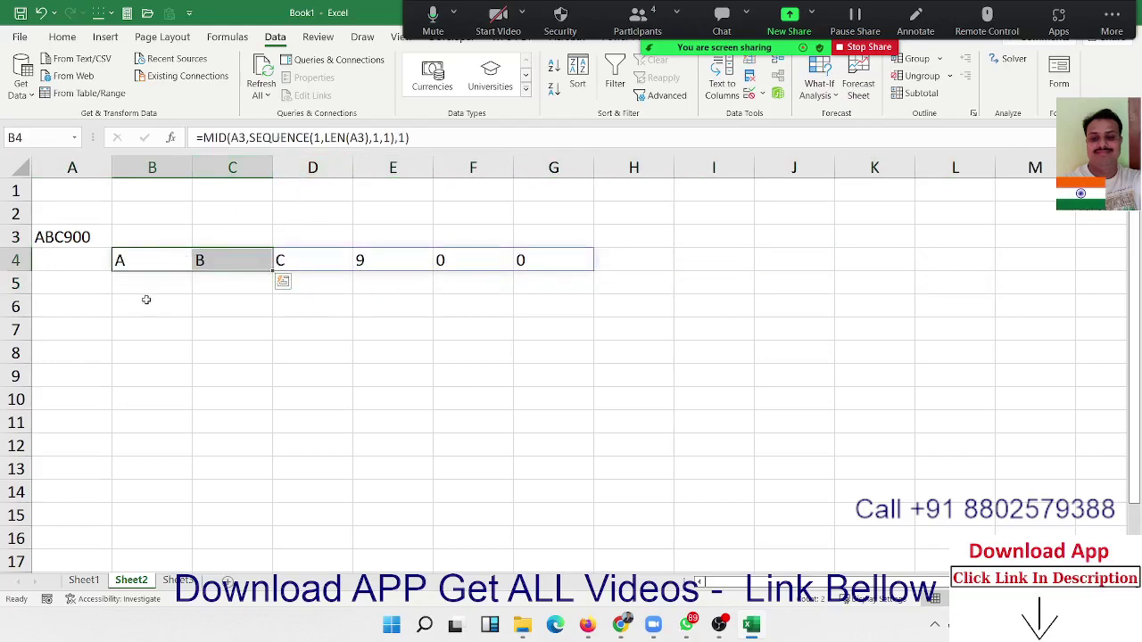
click(148, 298)
click(141, 263)
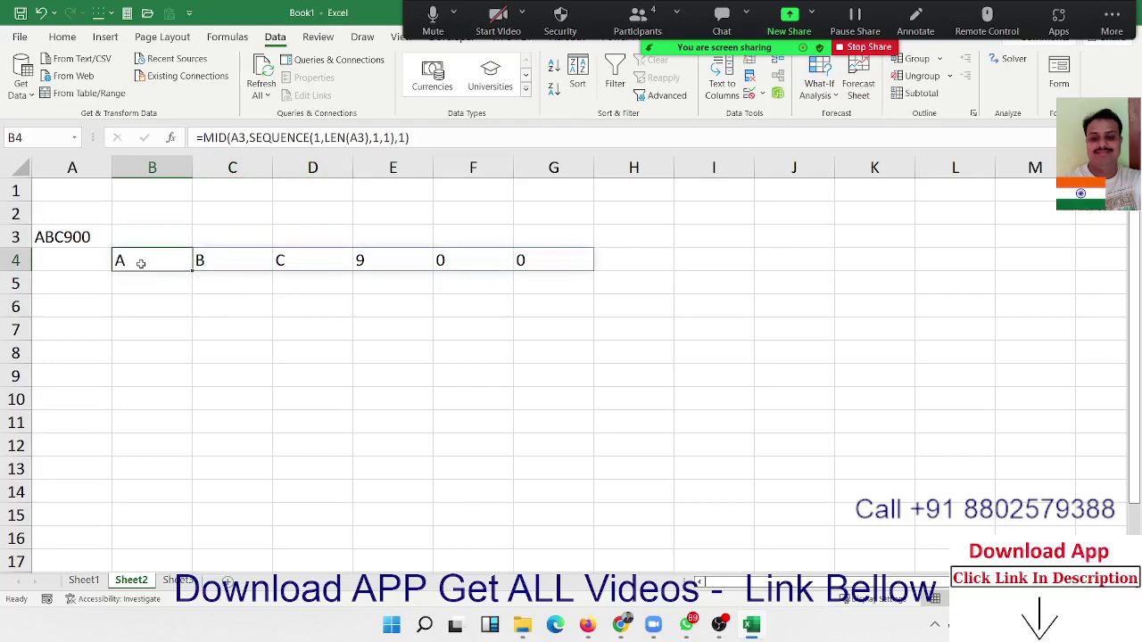
click(153, 298)
click(153, 260)
Step: Enter =ISTEXT(B4) in B5 and fill it across B5:G5, showing TRUE for each character
click(187, 283)
text(=)
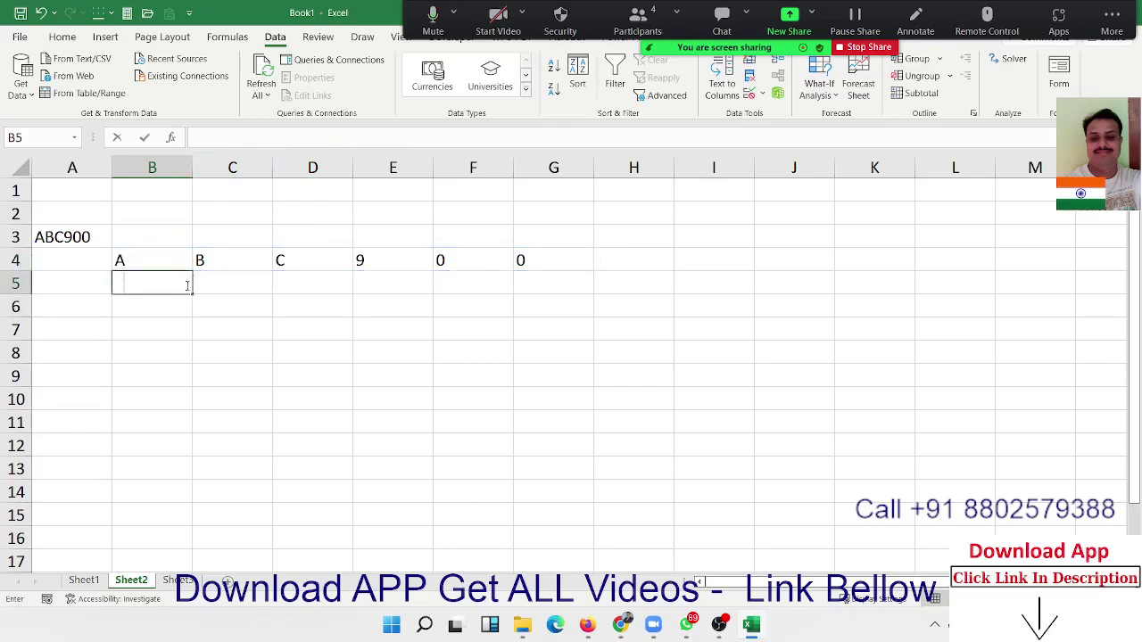
text(is)
key(Down)
key(Down)
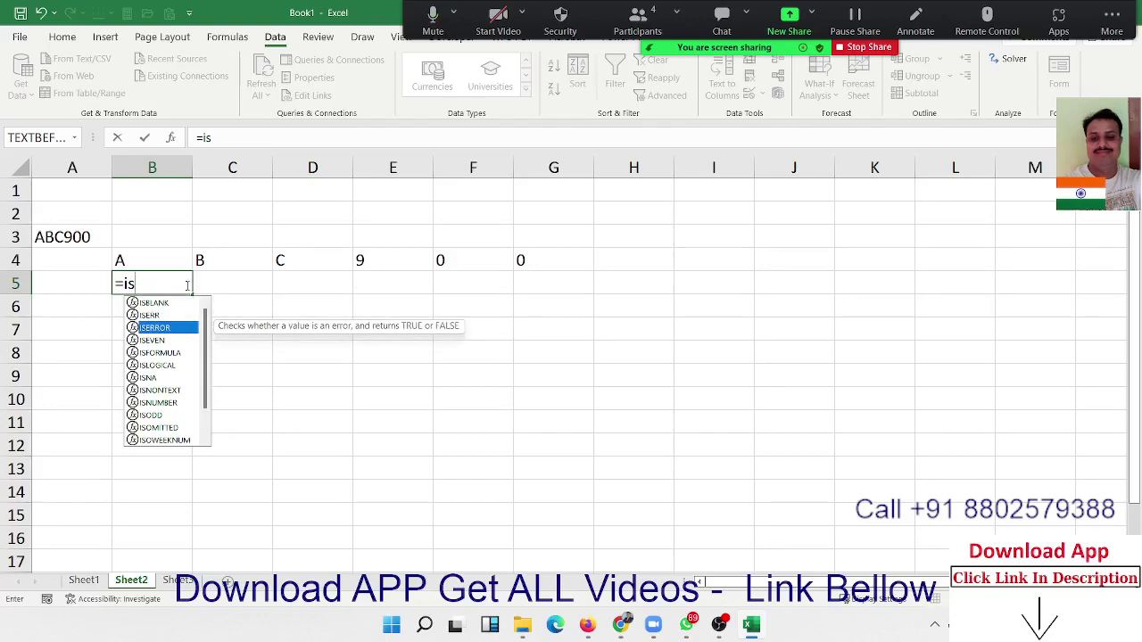
text(t)
key(Tab)
key(Up)
key(Return)
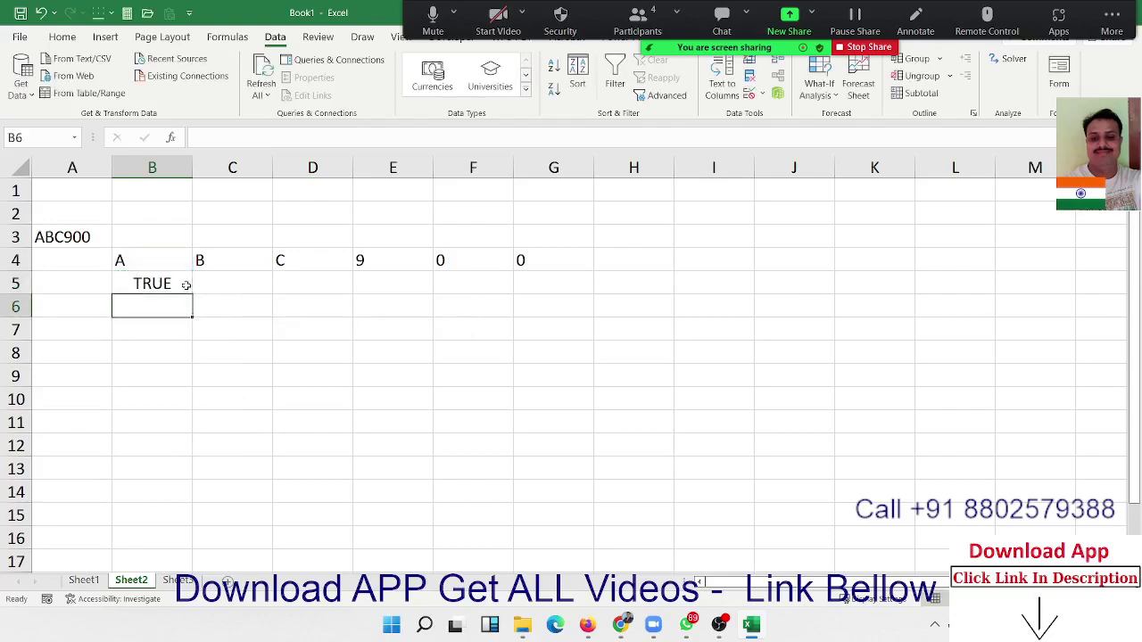
drag(187, 285, 553, 284)
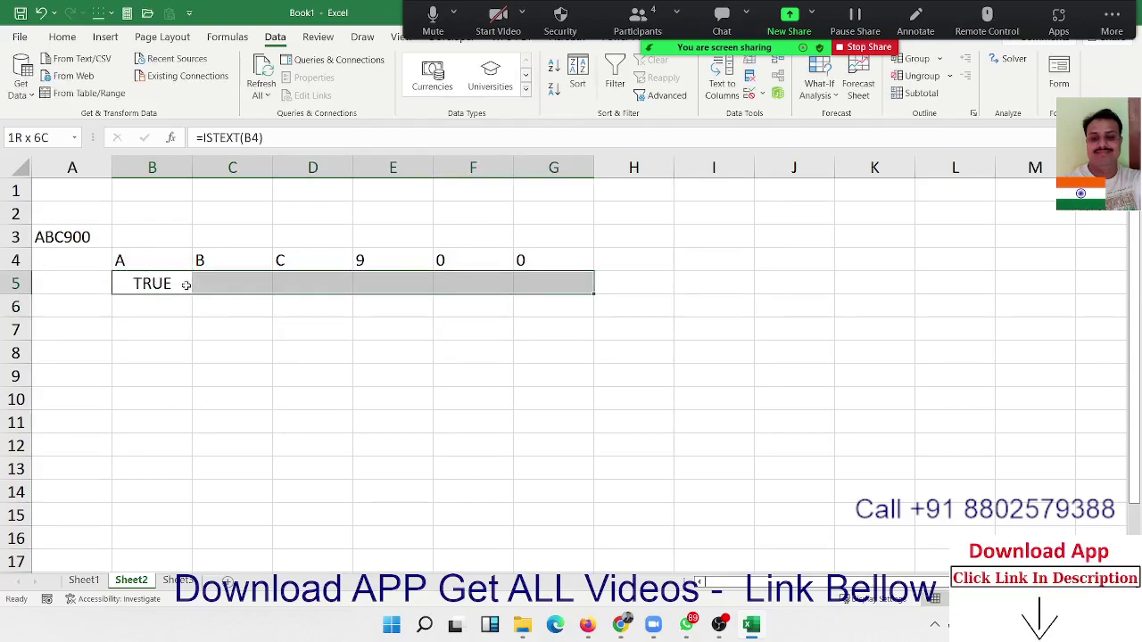
key(ctrl+r)
key(Up)
Step: Clear the trial ISTEXT results from row 5 and return to B4
key(Right)
key(Right)
key(Right)
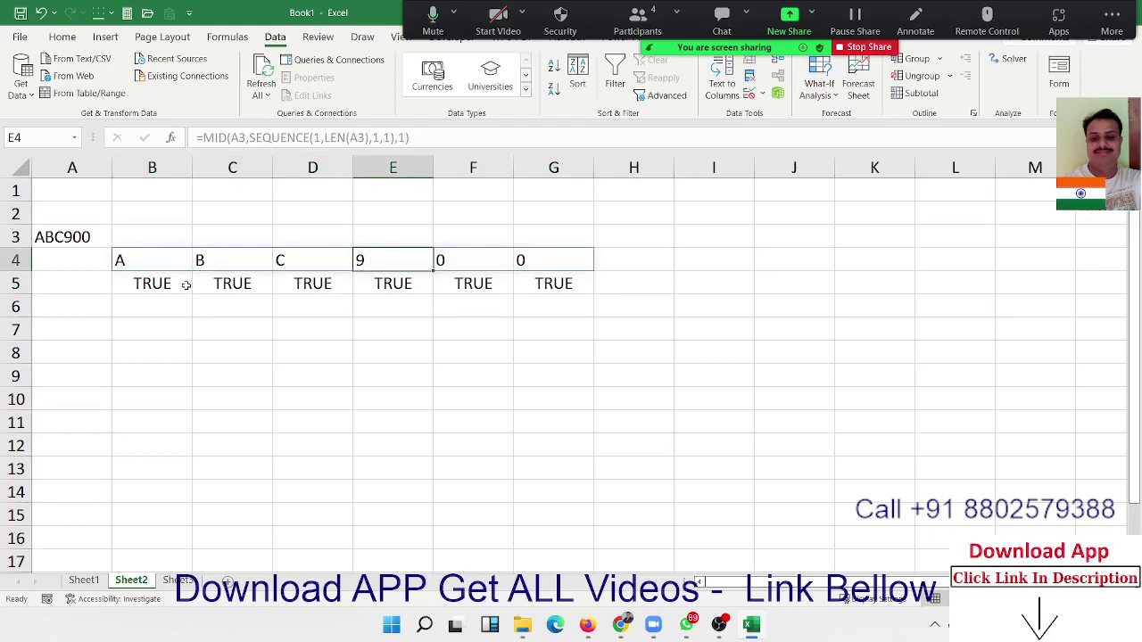
key(Down)
key(Left)
key(Left)
key(Left)
key(shift+Right)
key(shift+Right)
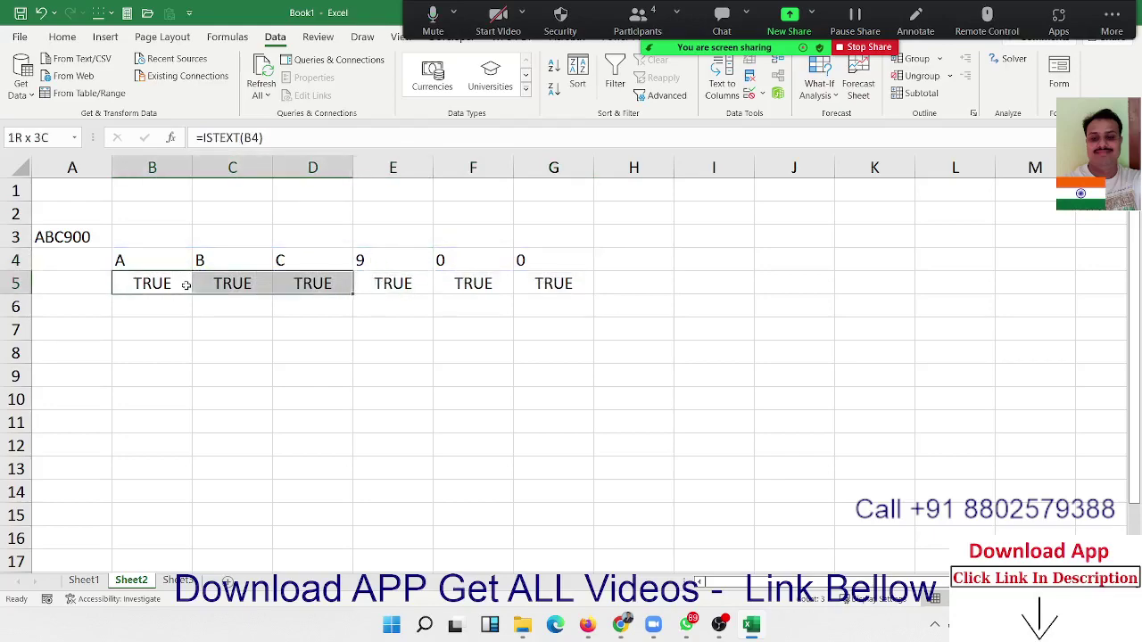
key(shift+Right)
key(shift+Right)
key(shift+Right)
key(Delete)
key(Up)
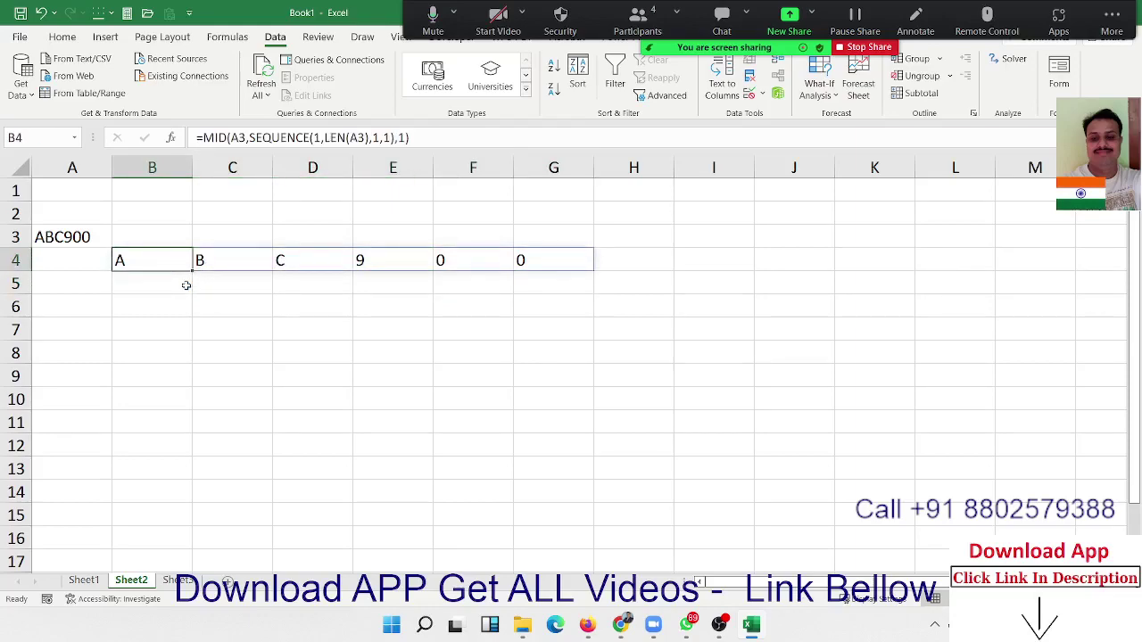
Step: Enter =B4*1 in B5 and fill it to G5, giving #VALUE! for letters and 9, 0, 0 for digits
click(186, 285)
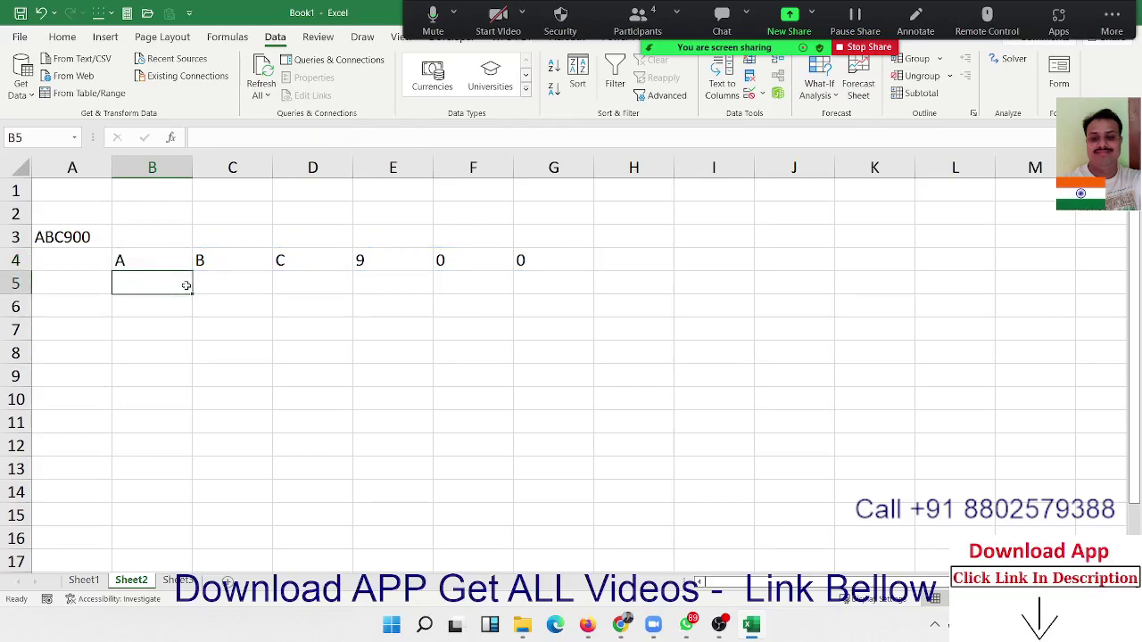
text(=)
key(Up)
text(*)
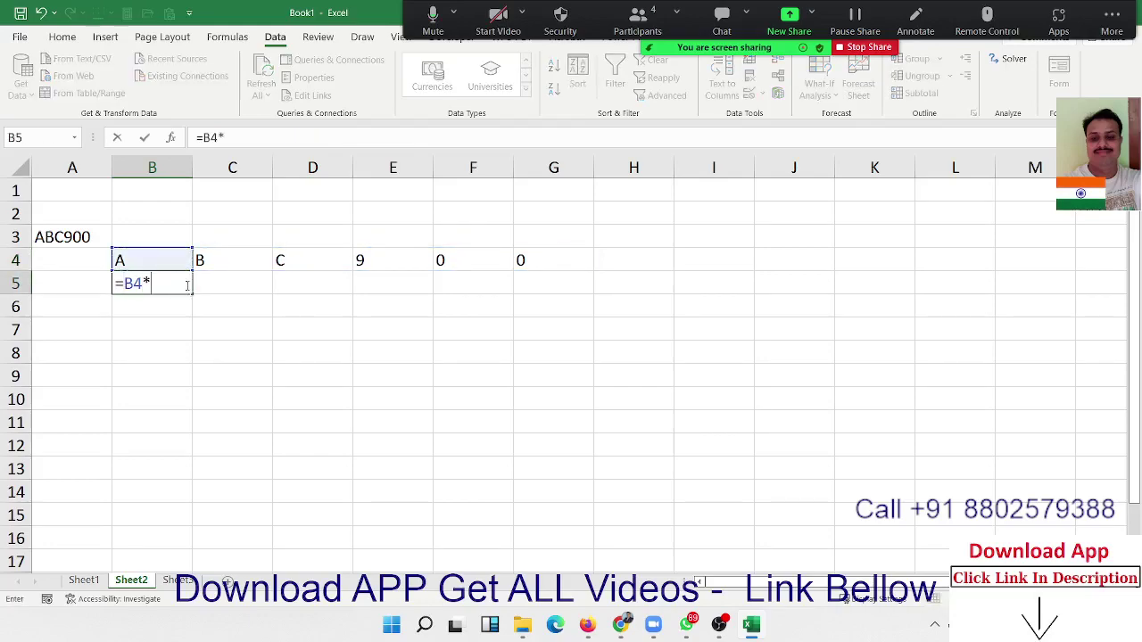
text(1)
key(ctrl+Return)
key(shift+Right)
key(shift+Right)
key(shift+Right)
key(shift+Right)
key(shift+Right)
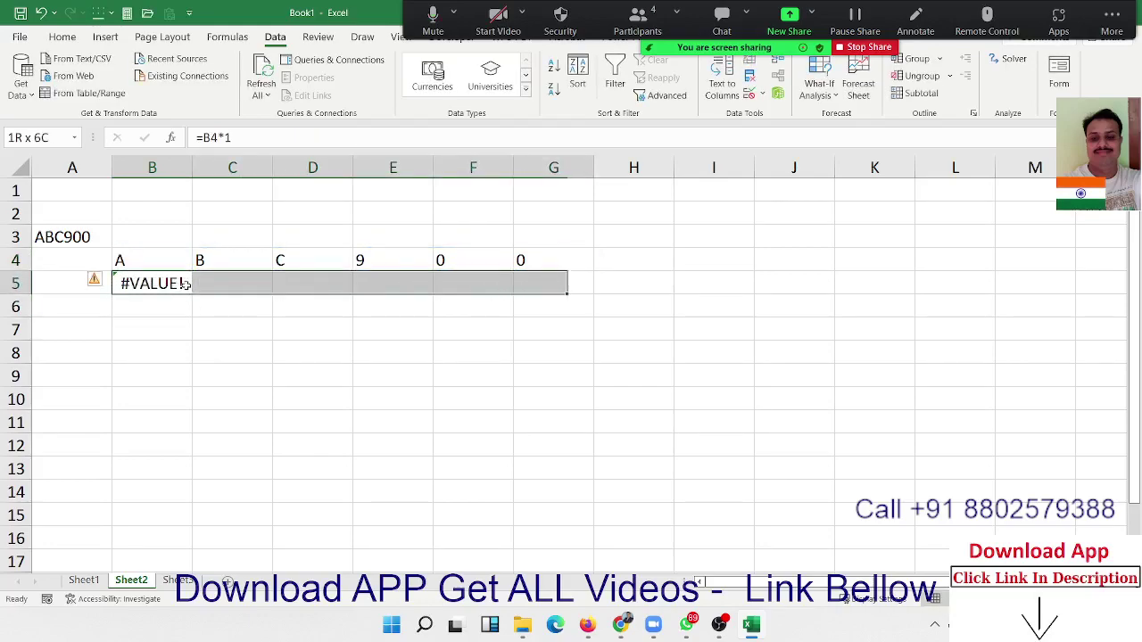
key(ctrl+r)
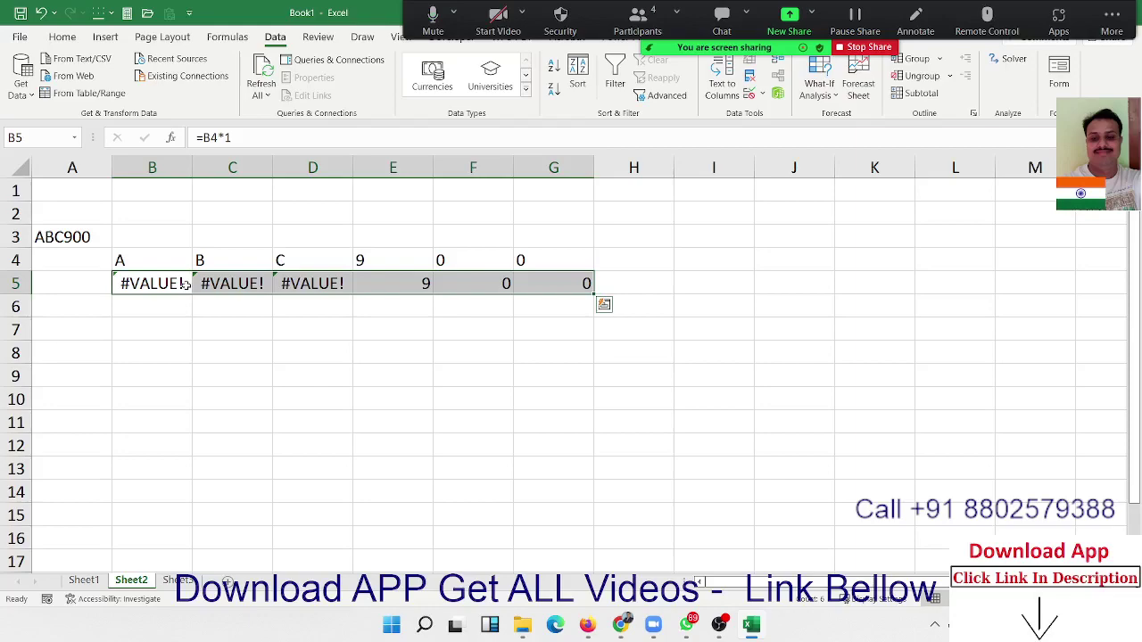
key(Right)
key(Right)
key(Right)
key(Right)
key(Left)
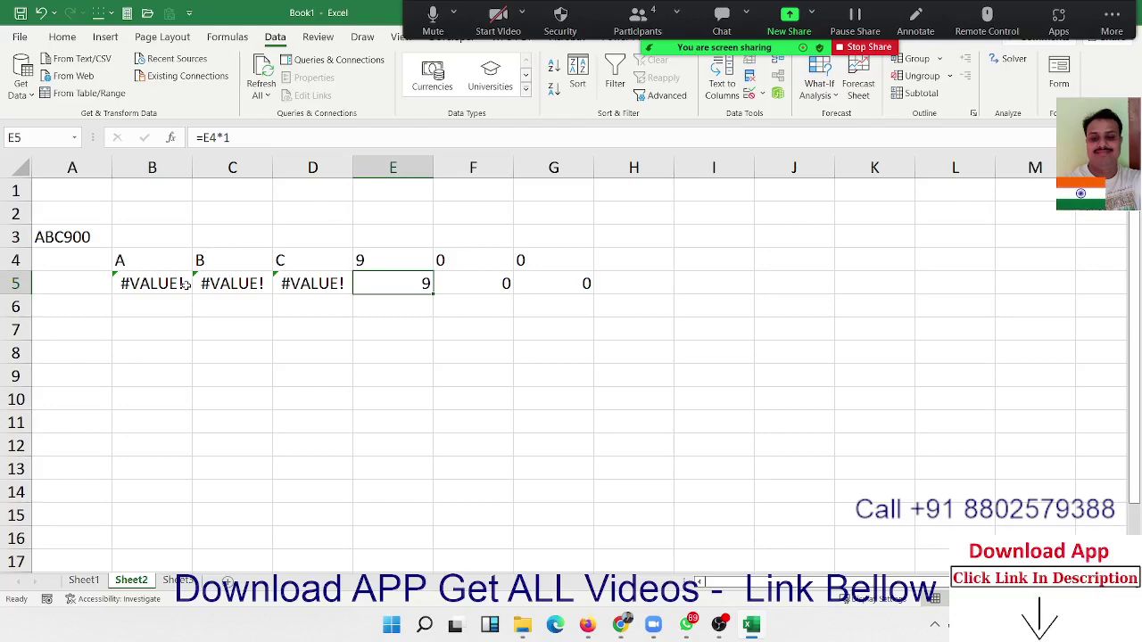
key(Left)
key(Left)
key(Left)
key(Down)
Step: Enter =ISERROR(B5) in B6 and fill it across B6:G6
text(=)
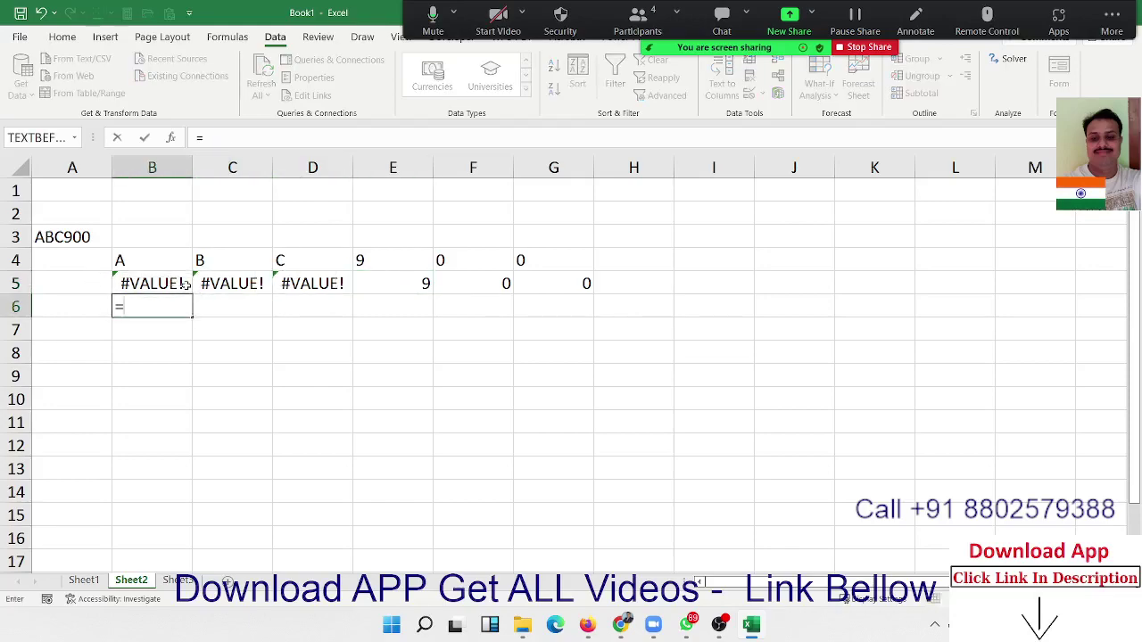
text(is)
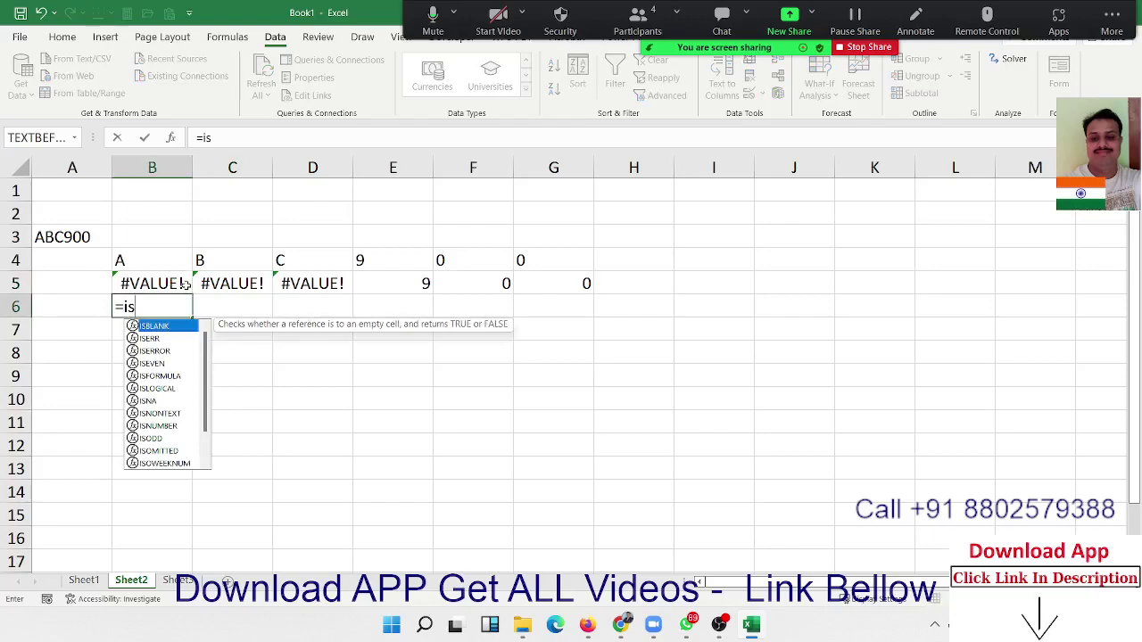
key(Down)
key(Down)
key(Tab)
key(Up)
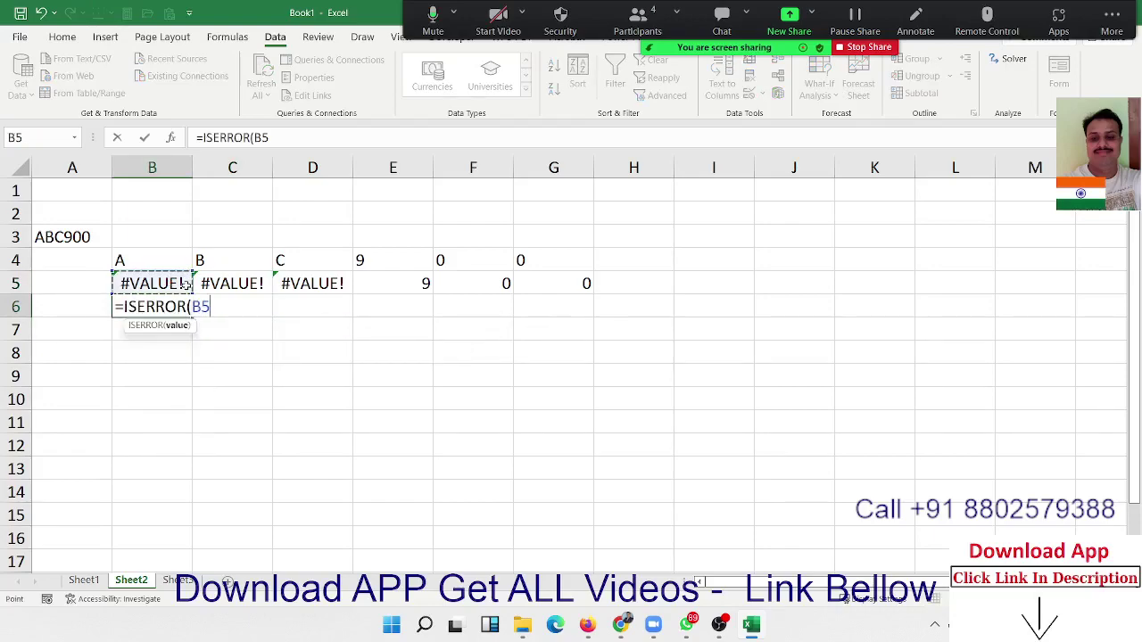
key(Return)
key(Up)
key(shift+Right)
key(shift+Right)
key(shift+Right)
key(shift+Right)
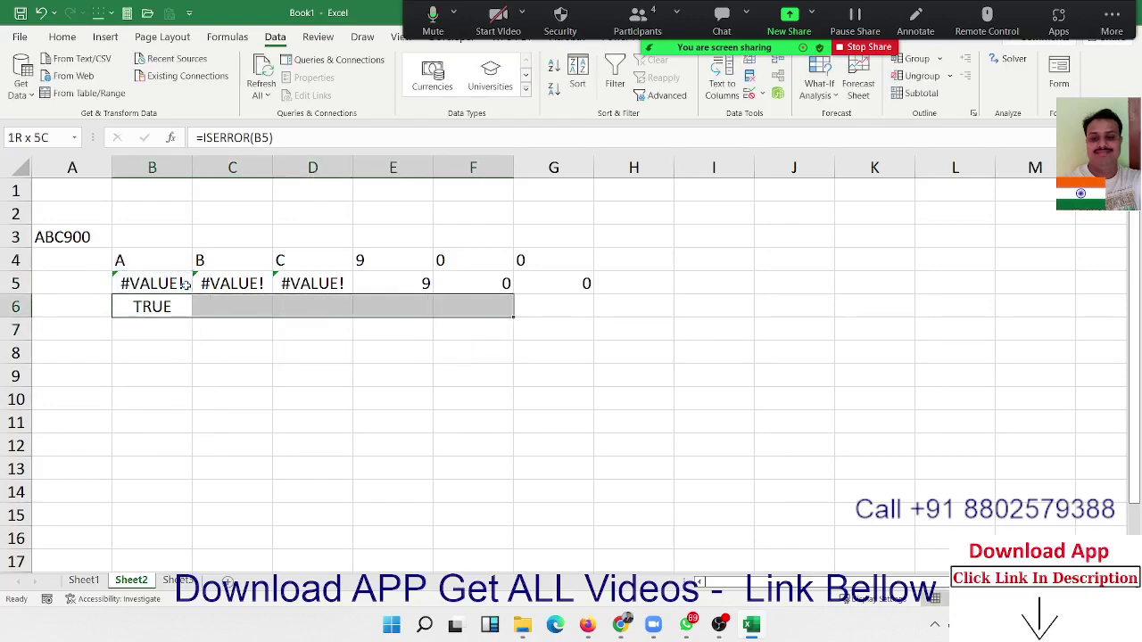
key(shift+Right)
key(ctrl+r)
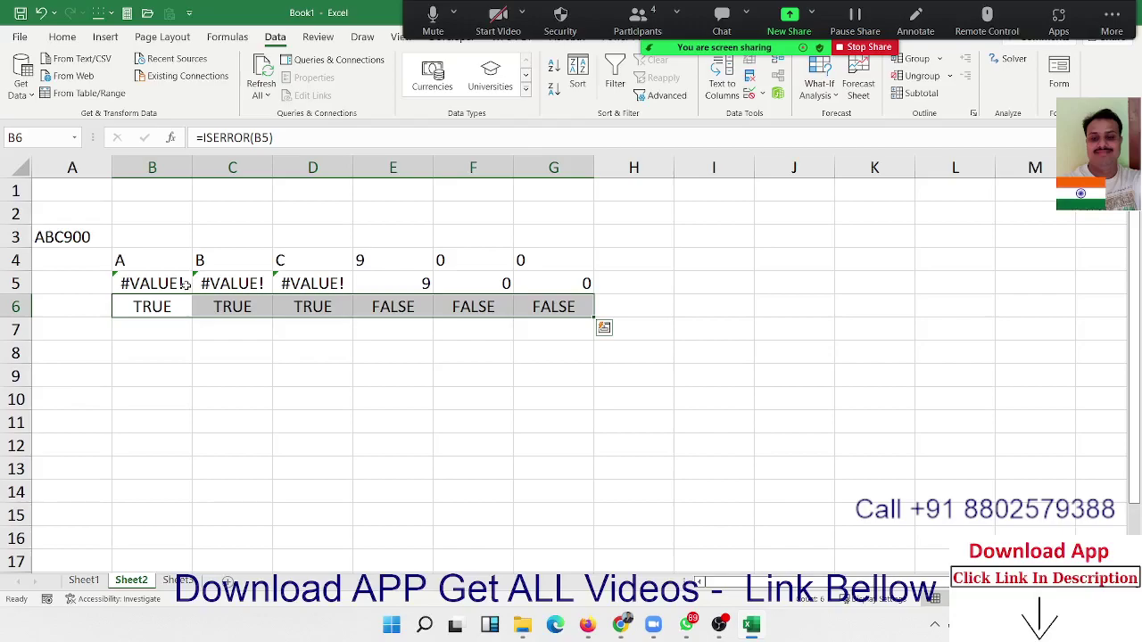
Step: Copy and re-paste the ISERROR cells within row 6, pointing out TRUE under letters and FALSE under digits
key(Down)
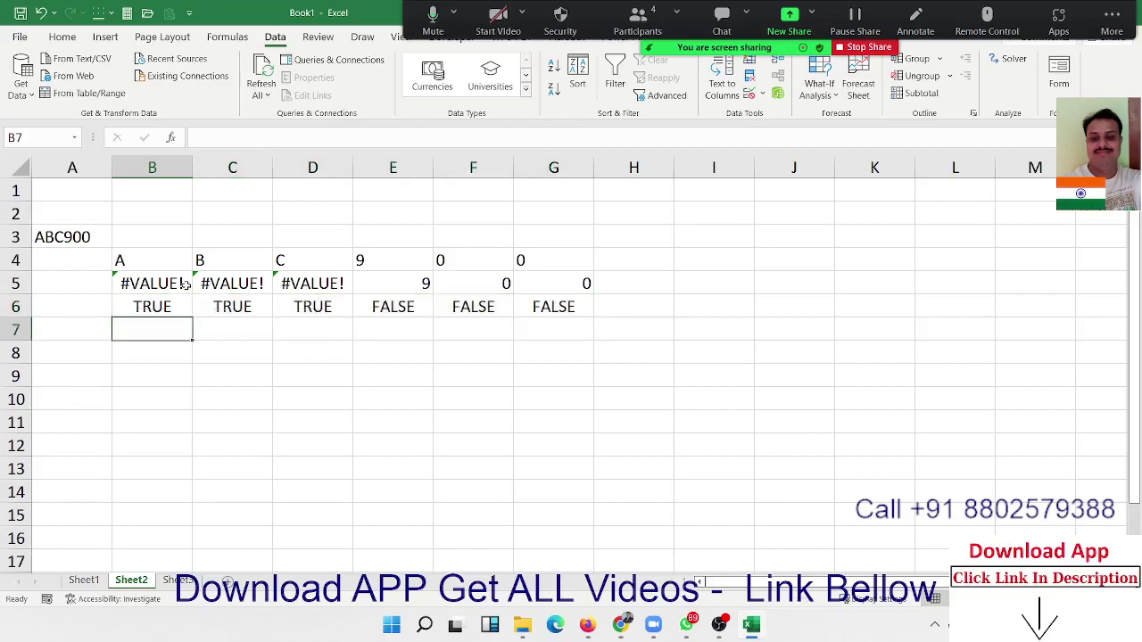
key(Up)
key(shift+Right)
key(shift+Right)
key(ctrl+c)
key(Right)
key(Right)
key(Right)
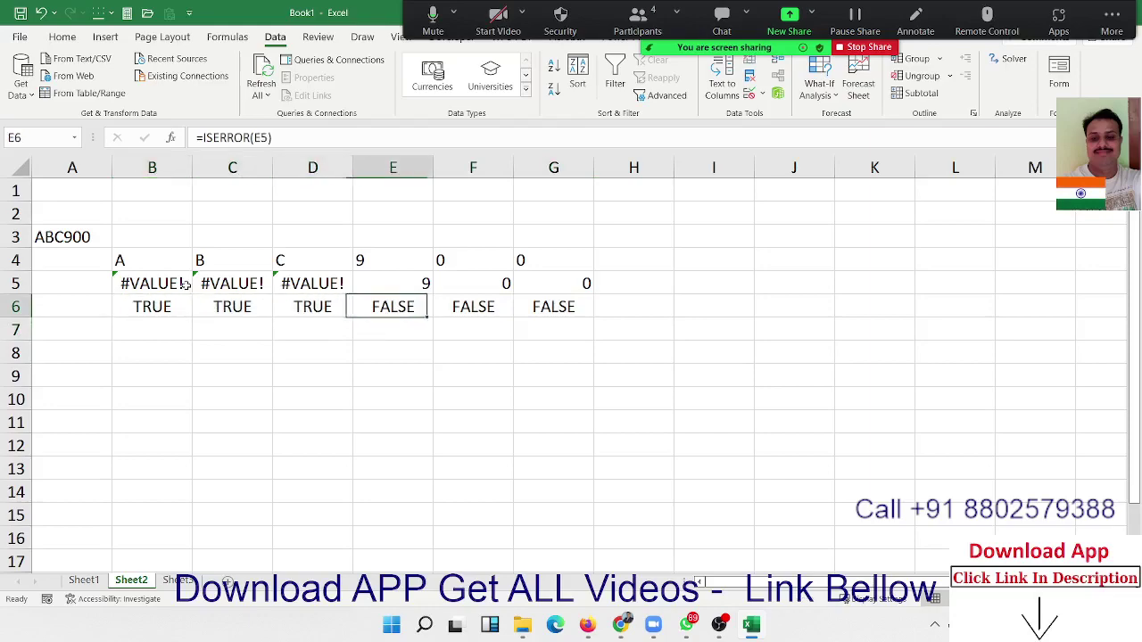
key(shift+Right)
key(shift+Right)
key(ctrl+v)
key(Left)
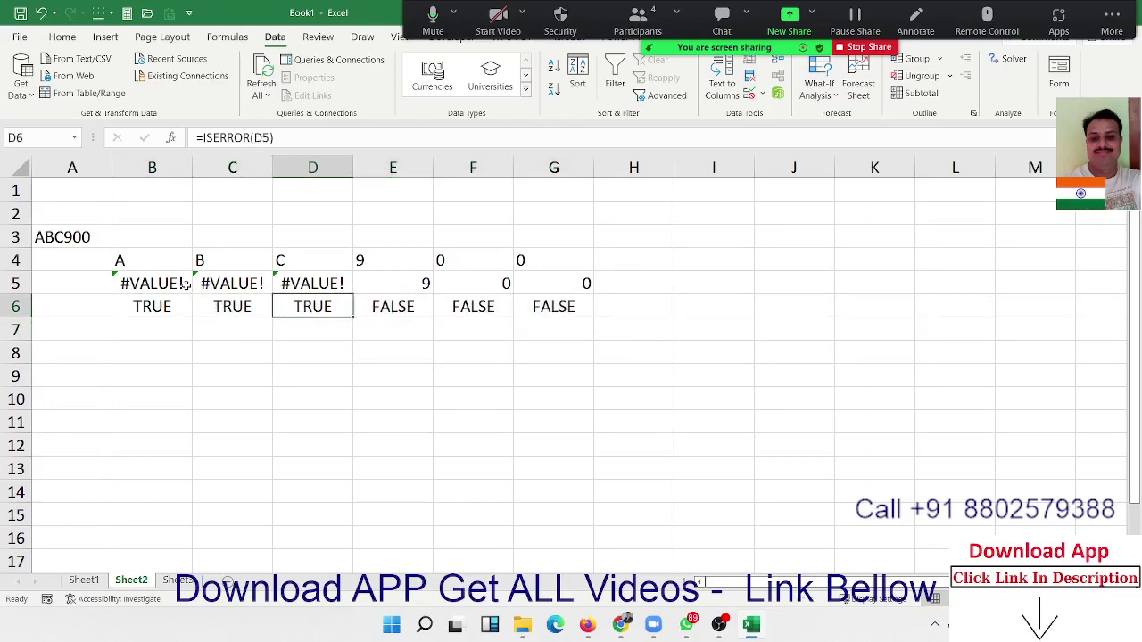
key(shift+Left)
key(shift+Left)
key(ctrl+v)
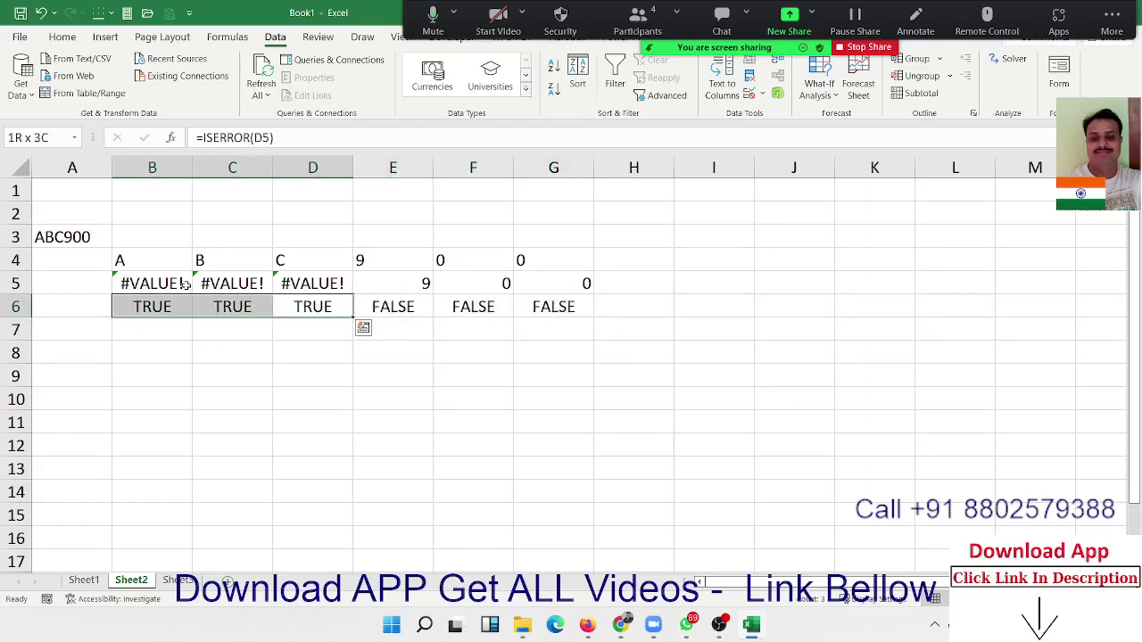
key(Escape)
Step: Start a formula in B7, discarding an accidental NOMINAL entry
key(Down)
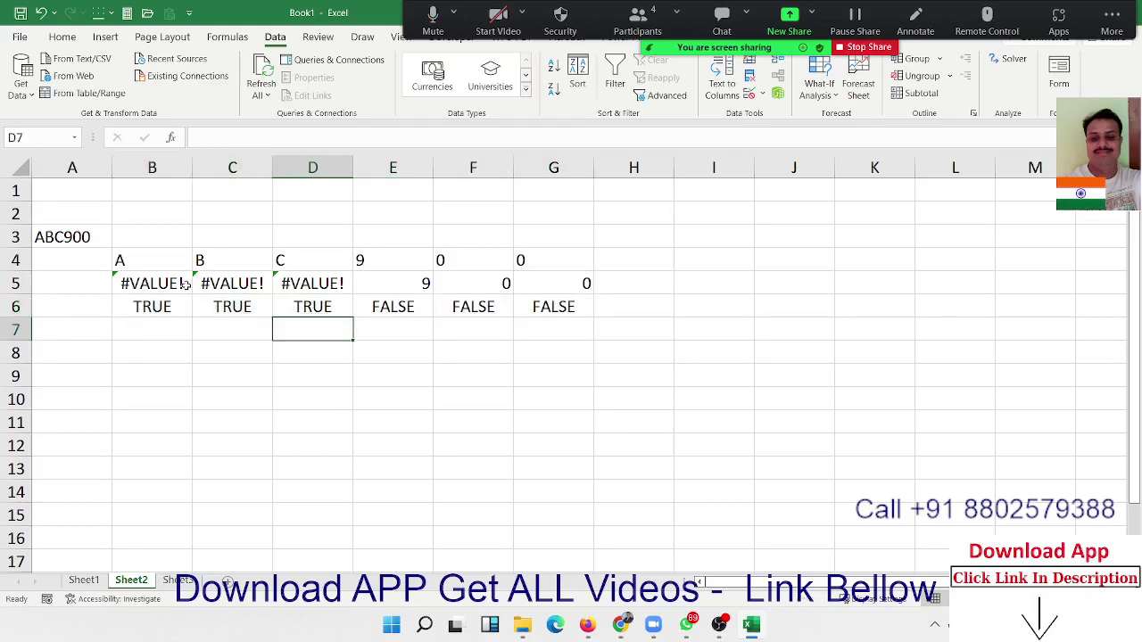
key(Up)
key(Left)
key(Left)
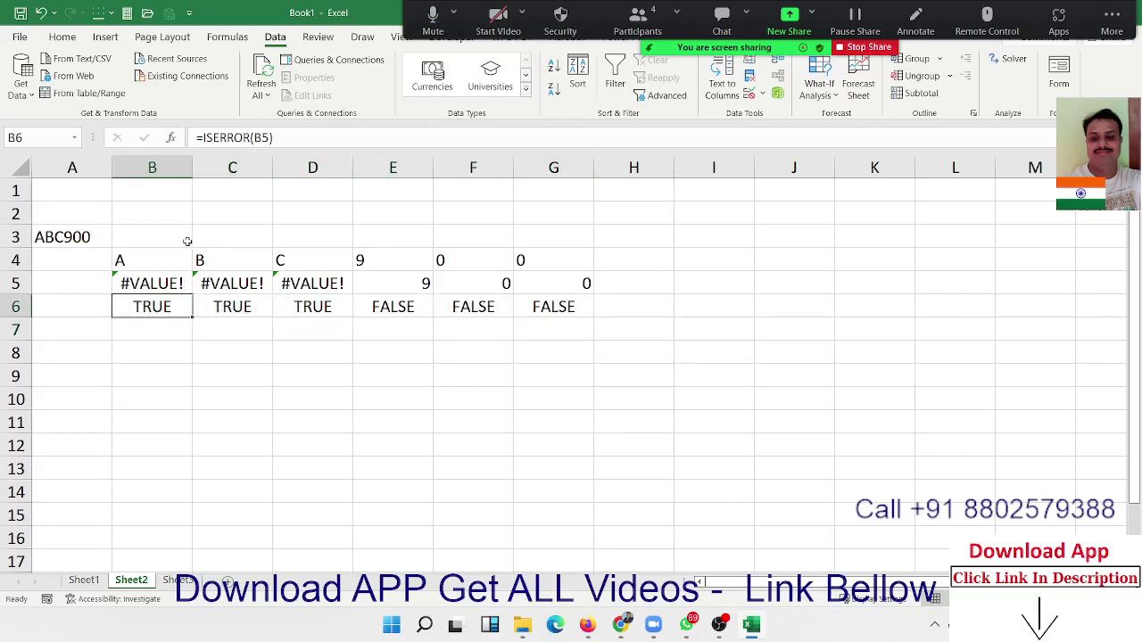
click(174, 328)
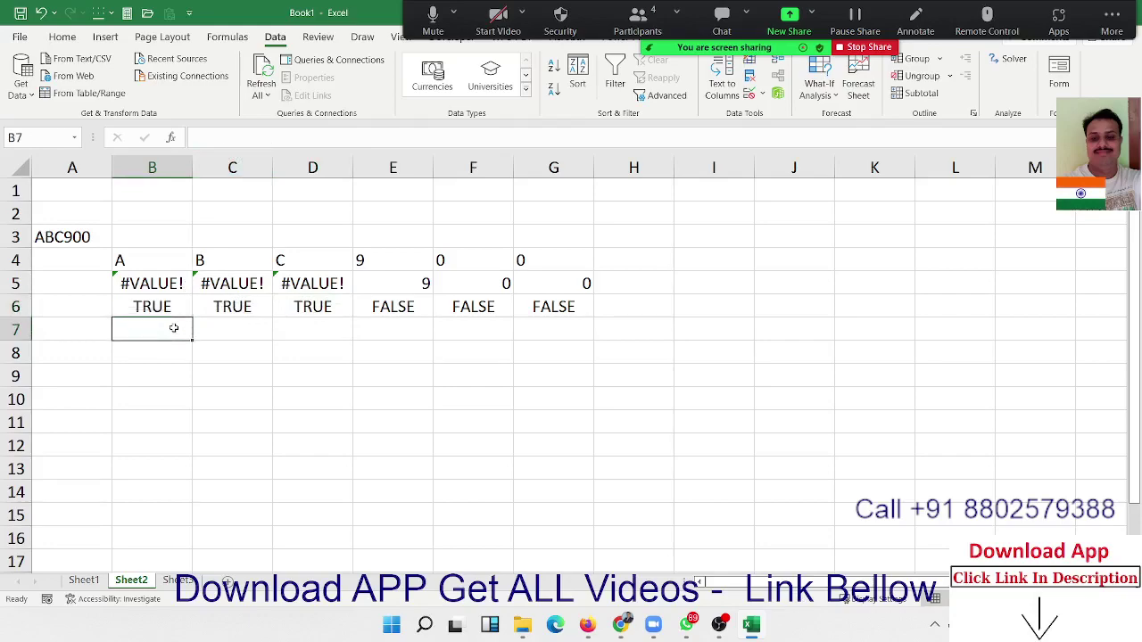
text(=no)
key(Tab)
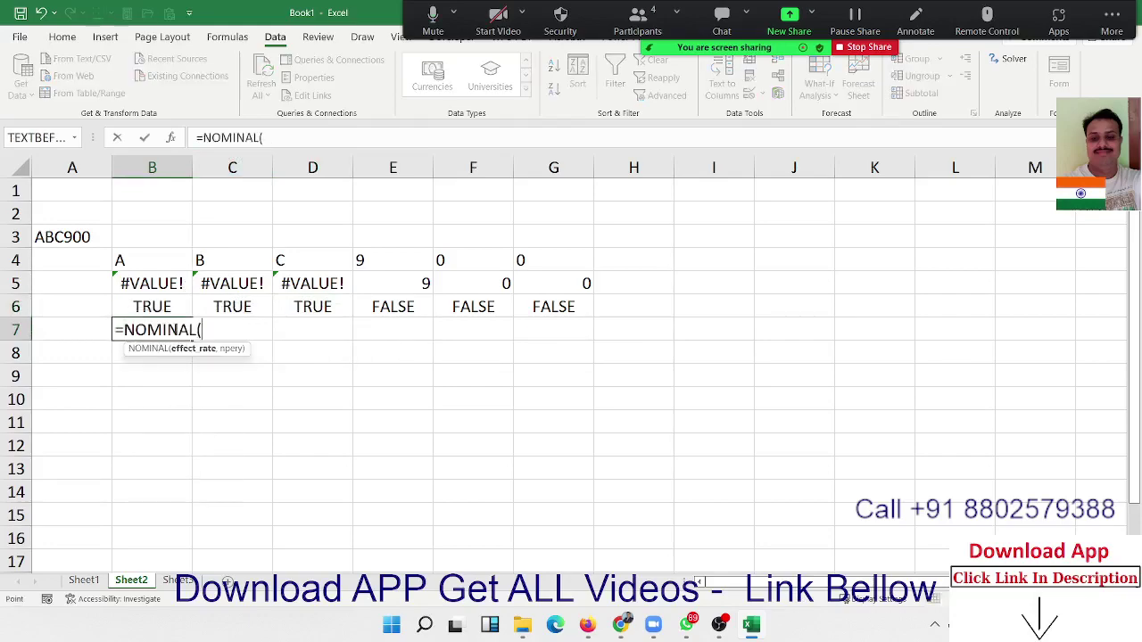
key(Up)
key(Escape)
Step: Enter =NOT(B6) in B7 and fill it across B7:G7
text(=no)
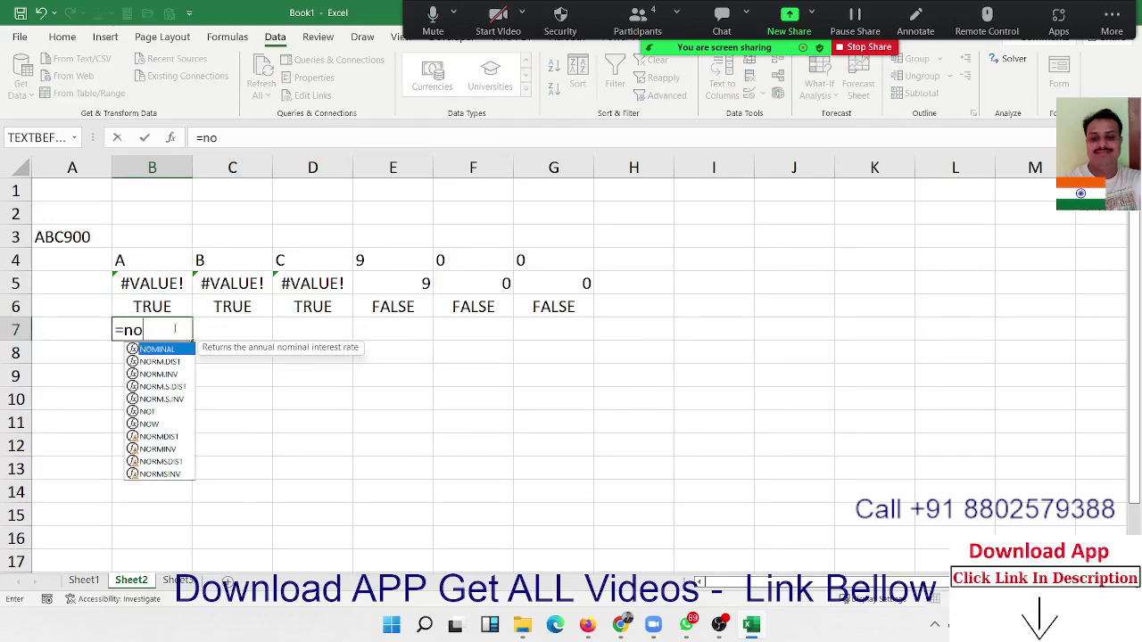
text(t)
key(Tab)
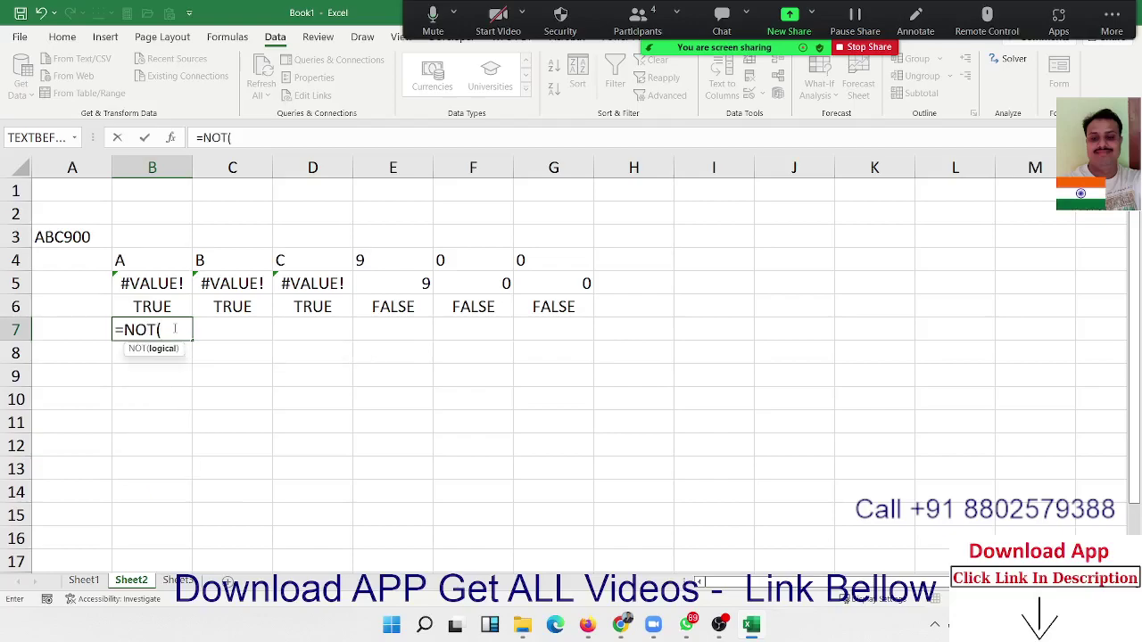
key(Up)
key(Return)
key(Up)
key(shift+Right)
key(shift+Right)
key(shift+Right)
key(shift+Right)
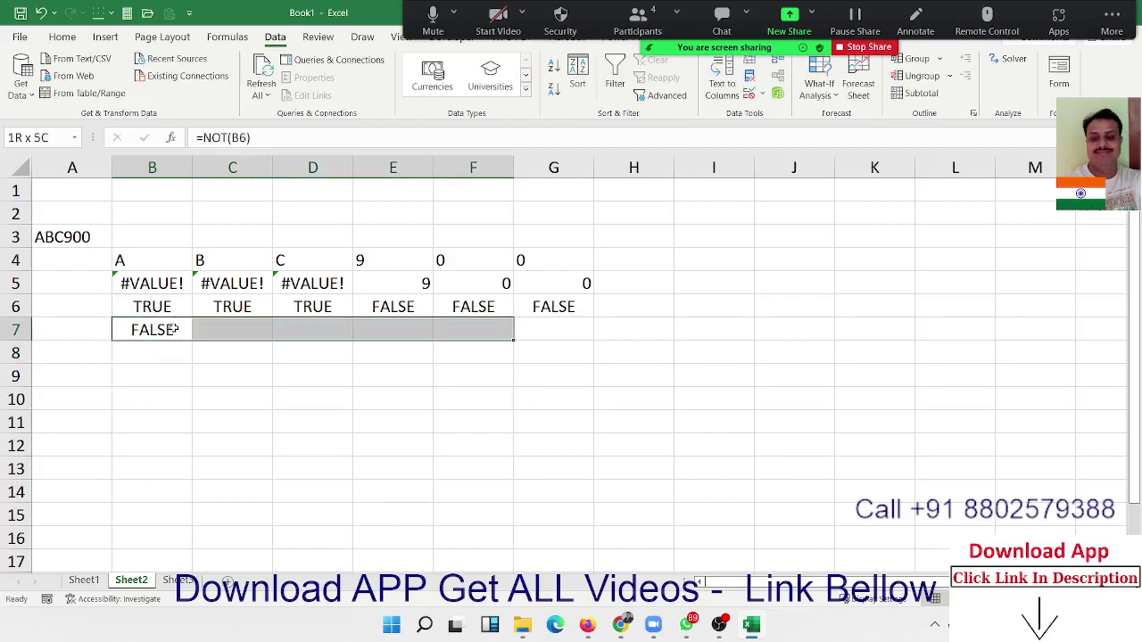
key(shift+Right)
key(ctrl+r)
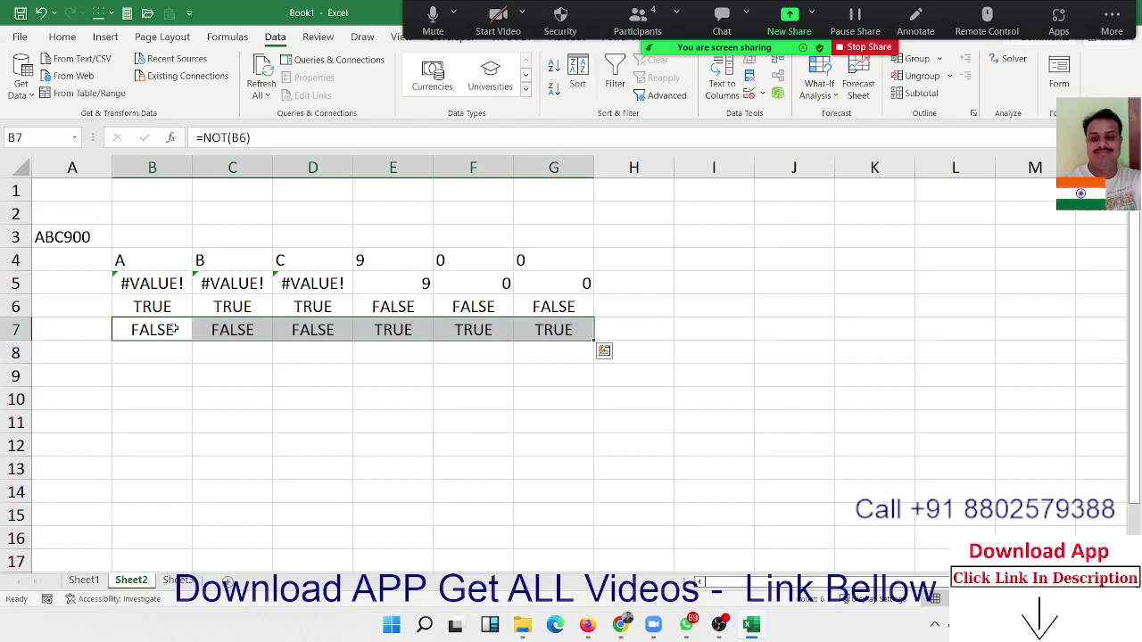
Step: Check the row 5 and row 7 results under the digits, then move toward the empty cell beside ABC900
key(Down)
key(Down)
key(Down)
key(Up)
key(Up)
key(Up)
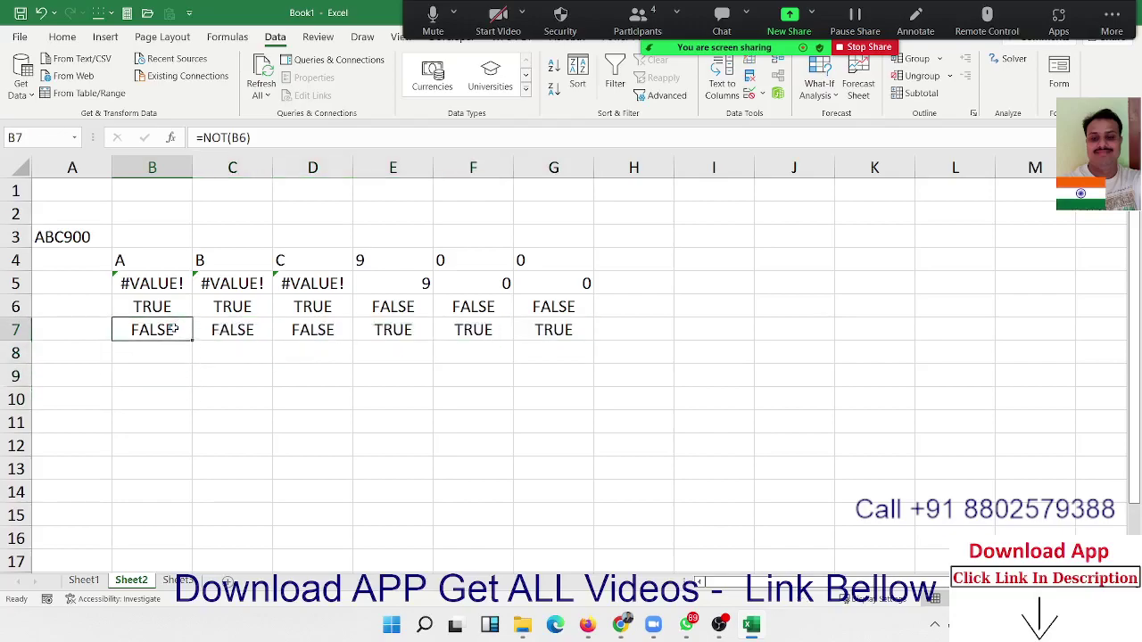
key(Up)
key(Down)
key(Right)
key(Right)
key(Right)
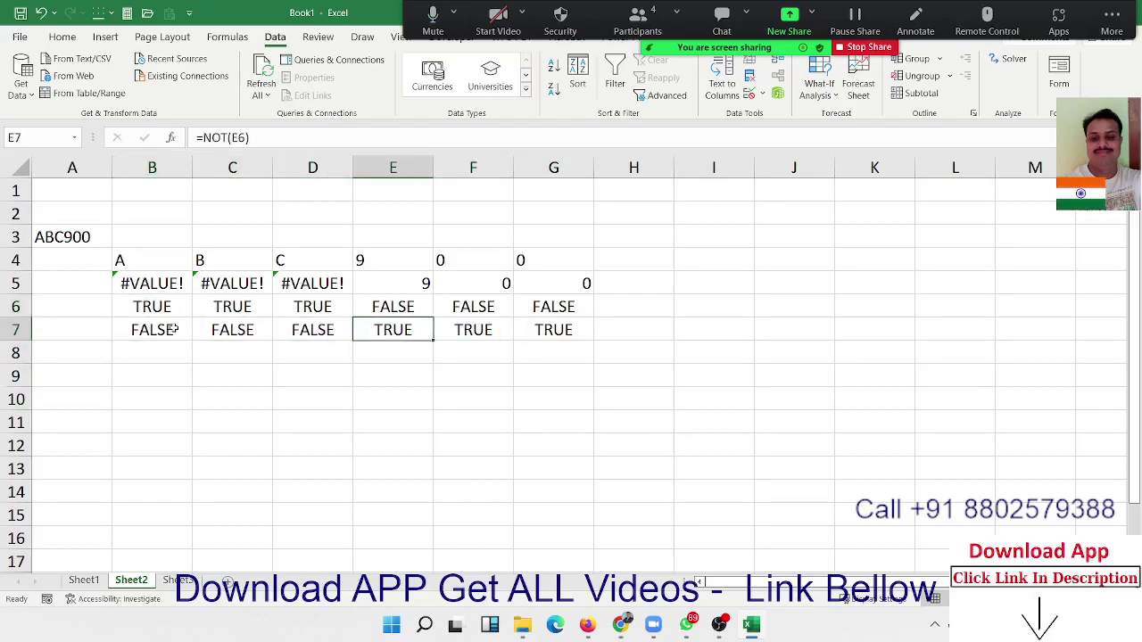
key(Left)
key(Left)
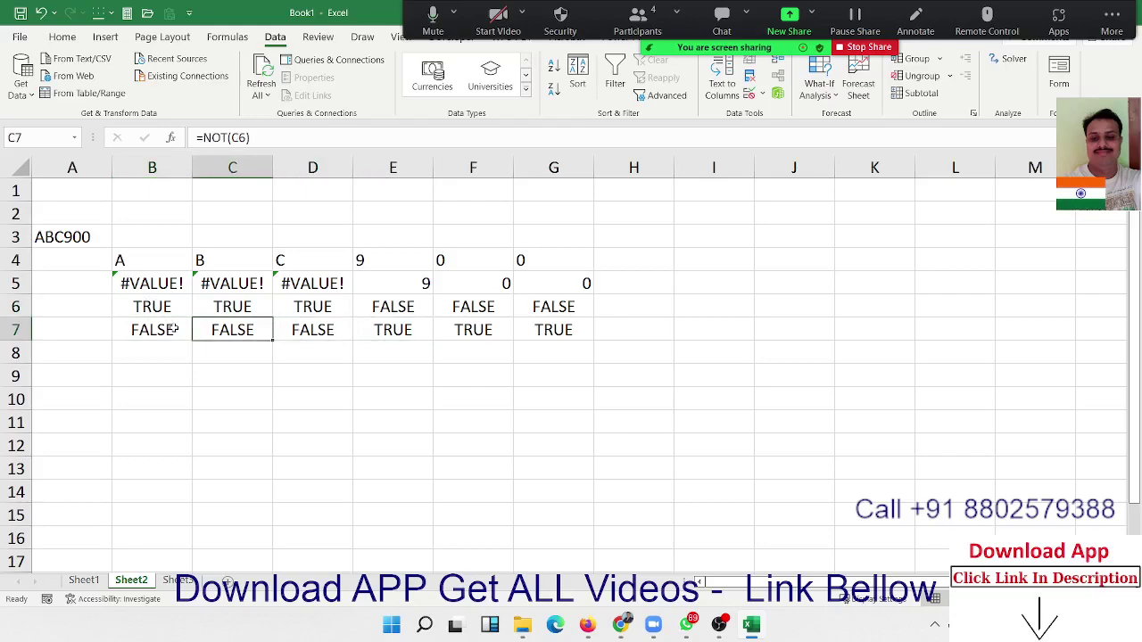
key(Right)
key(Right)
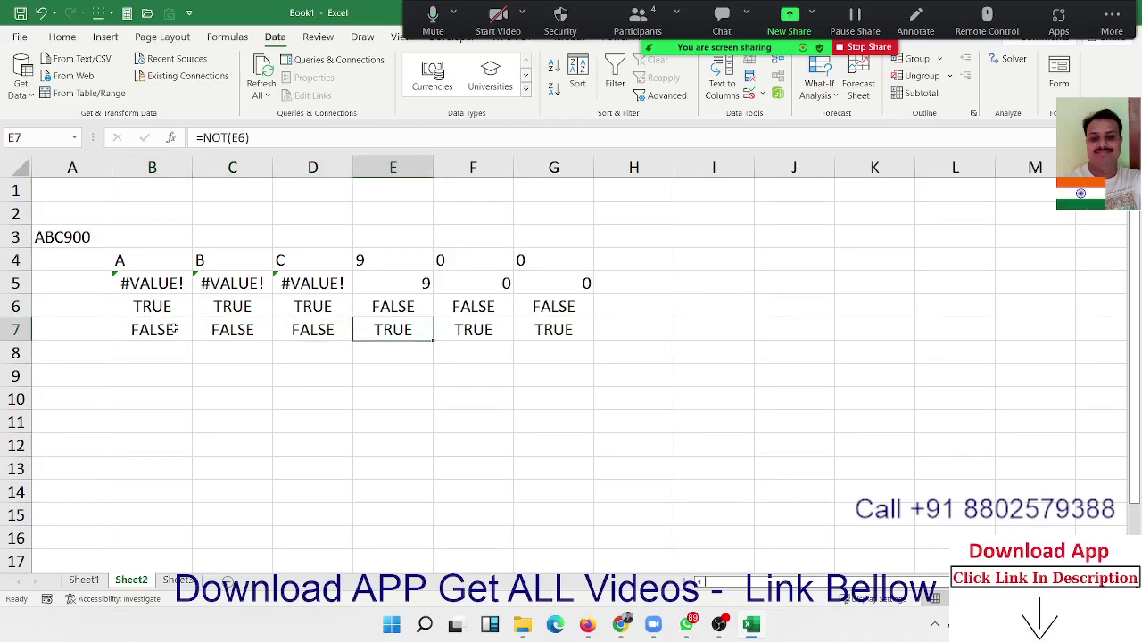
key(Up)
key(Up)
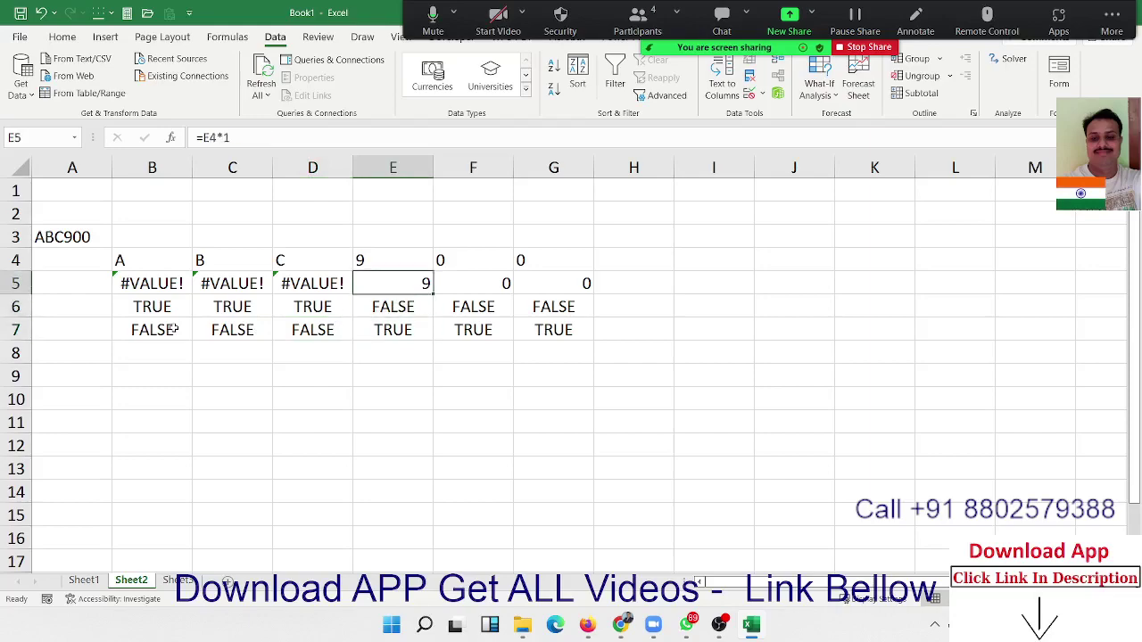
key(Down)
key(Down)
key(Right)
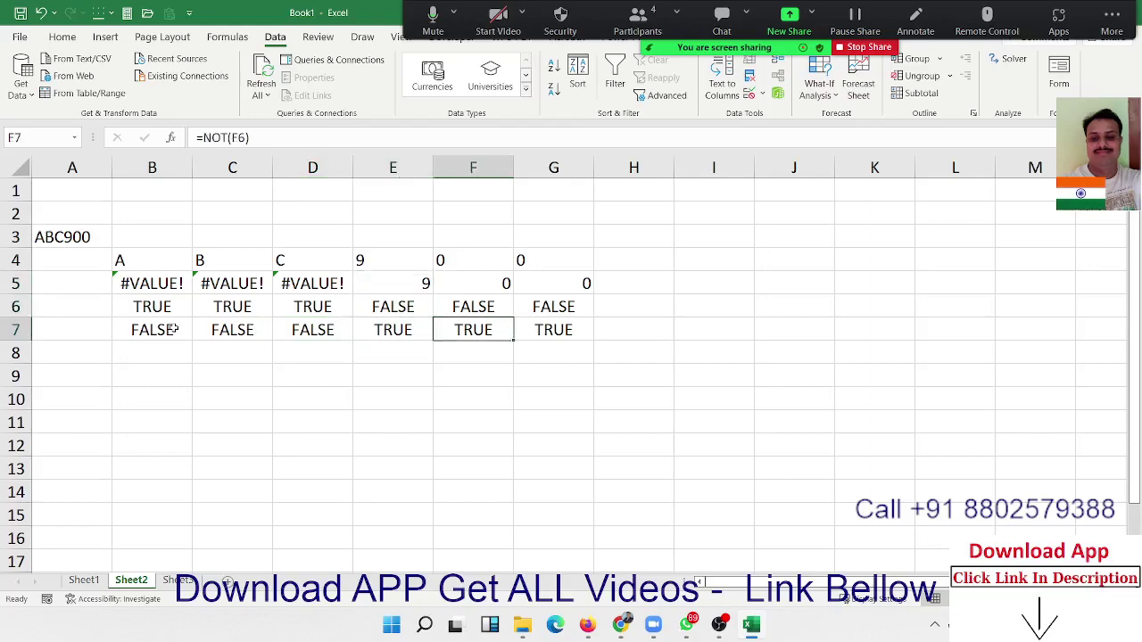
key(Right)
key(Up)
key(Up)
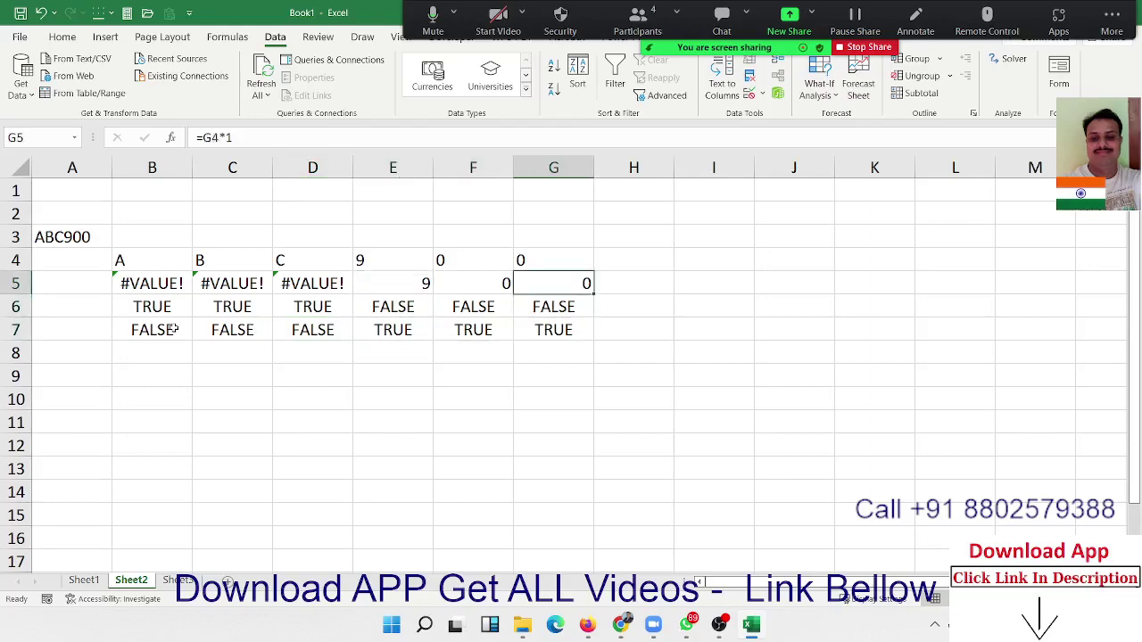
key(shift+Left)
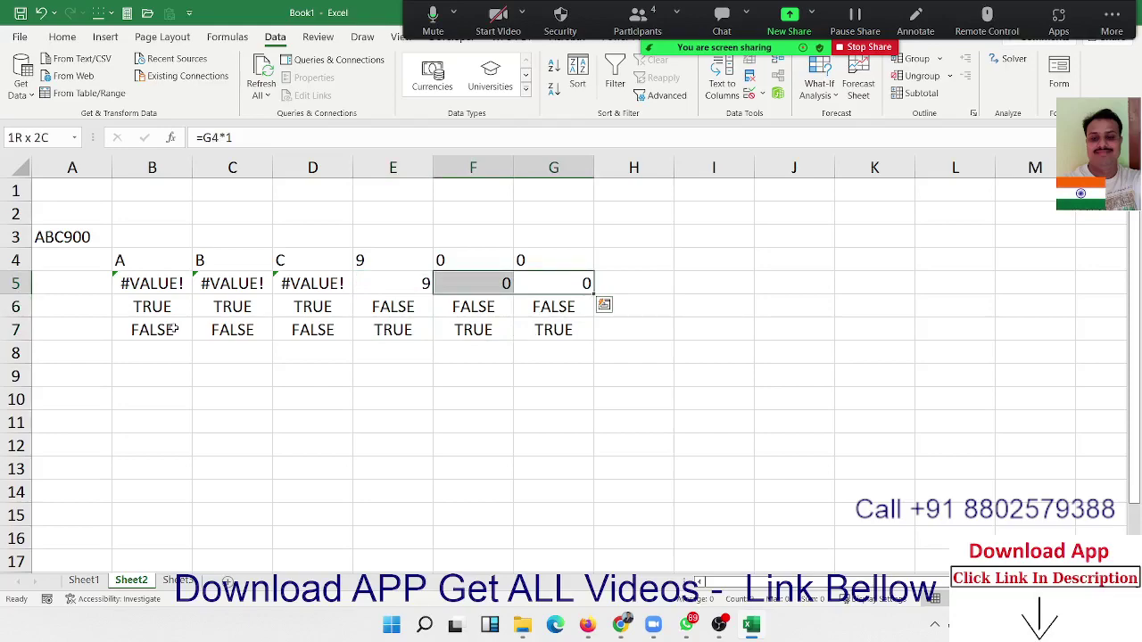
key(Left)
key(Left)
key(Left)
key(Left)
key(Up)
key(Up)
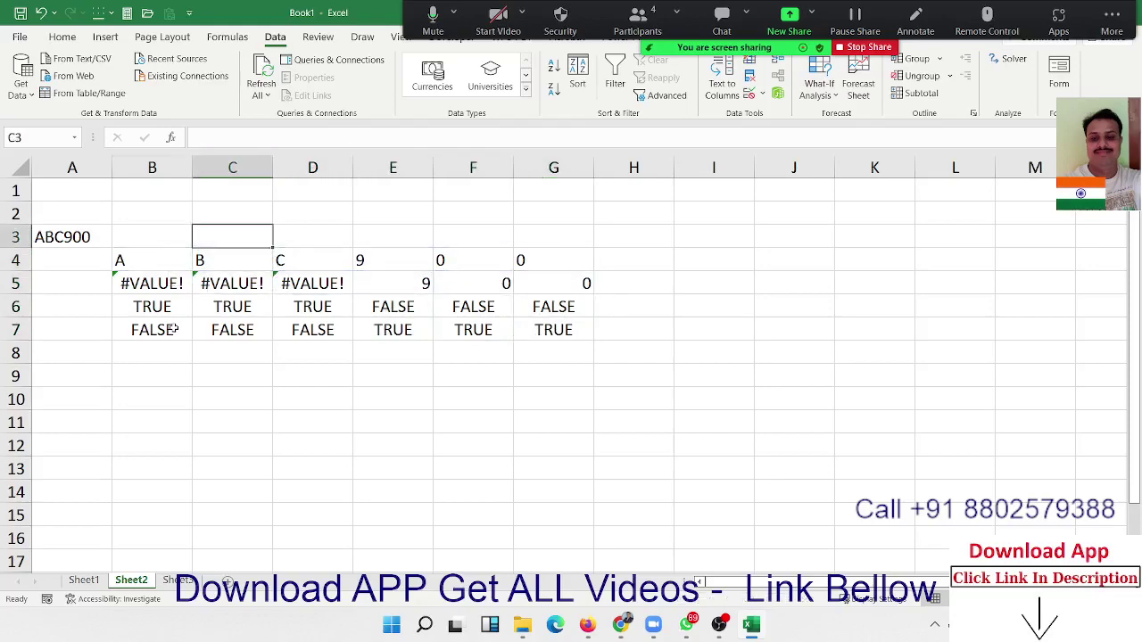
key(Left)
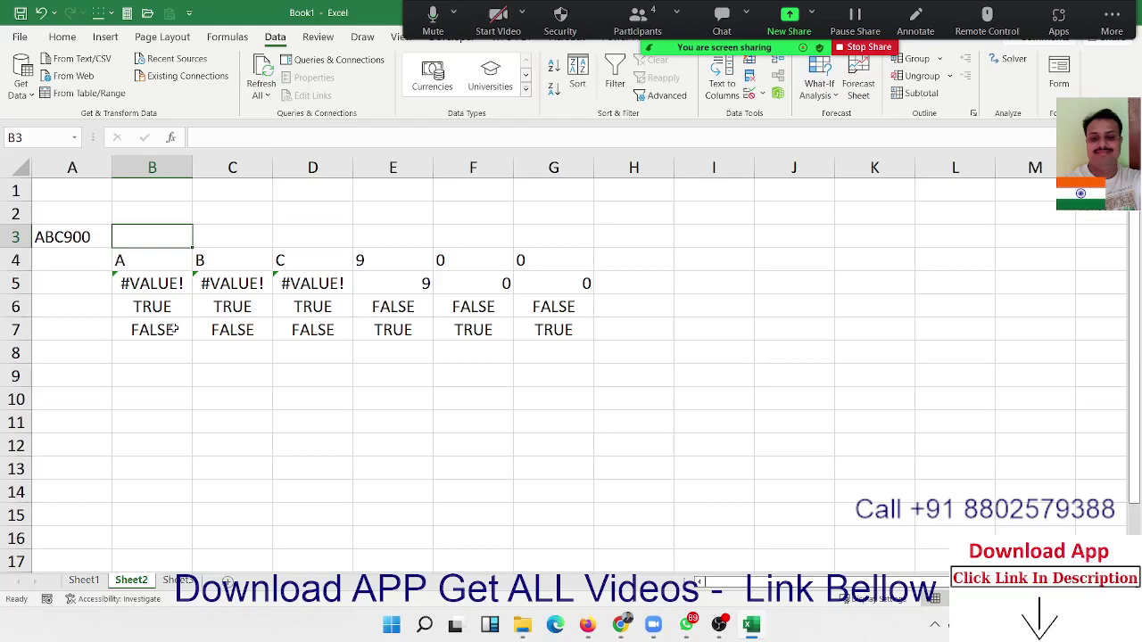
Step: Enter =MID(A3,4,3) in B3 so it extracts 900 from ABC900
text(=mid)
key(Tab)
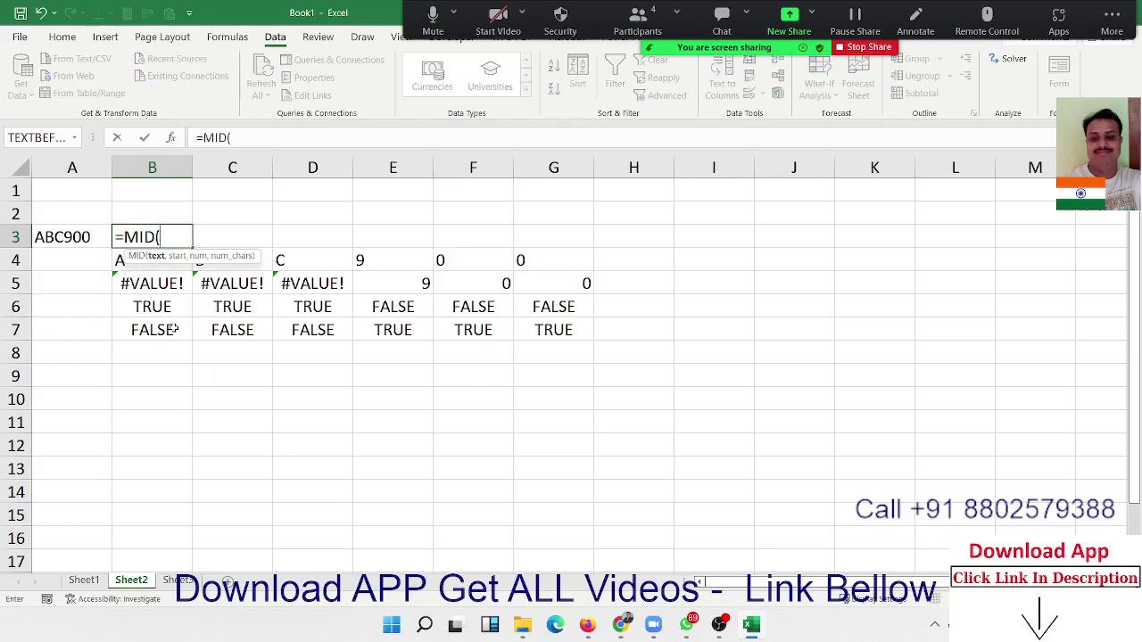
key(Left)
text(,)
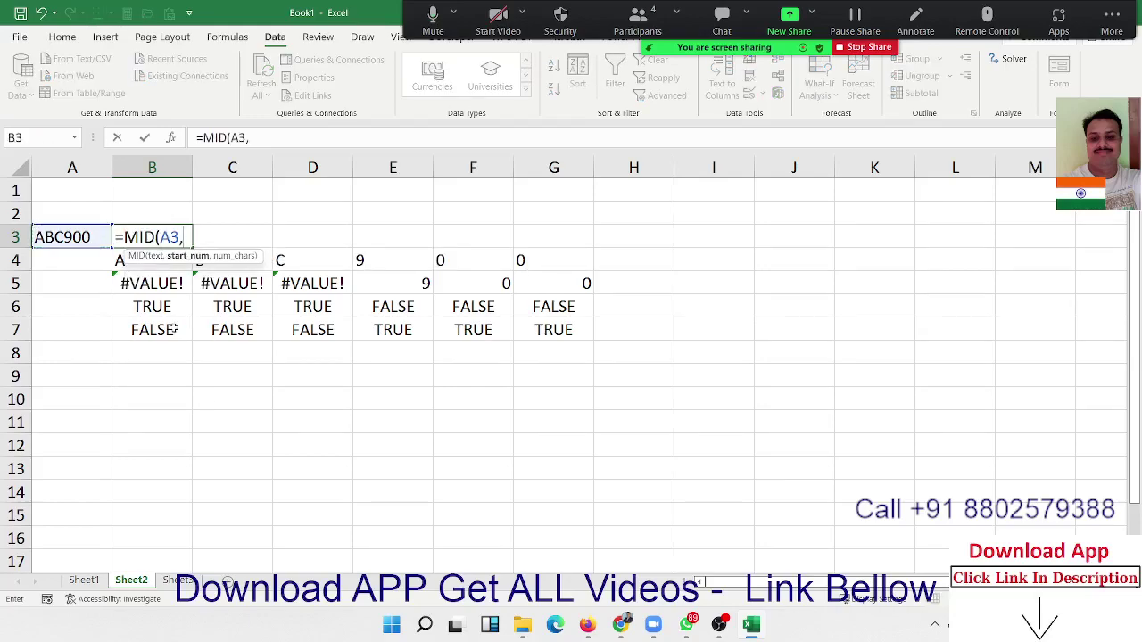
text(4,3)
key(Return)
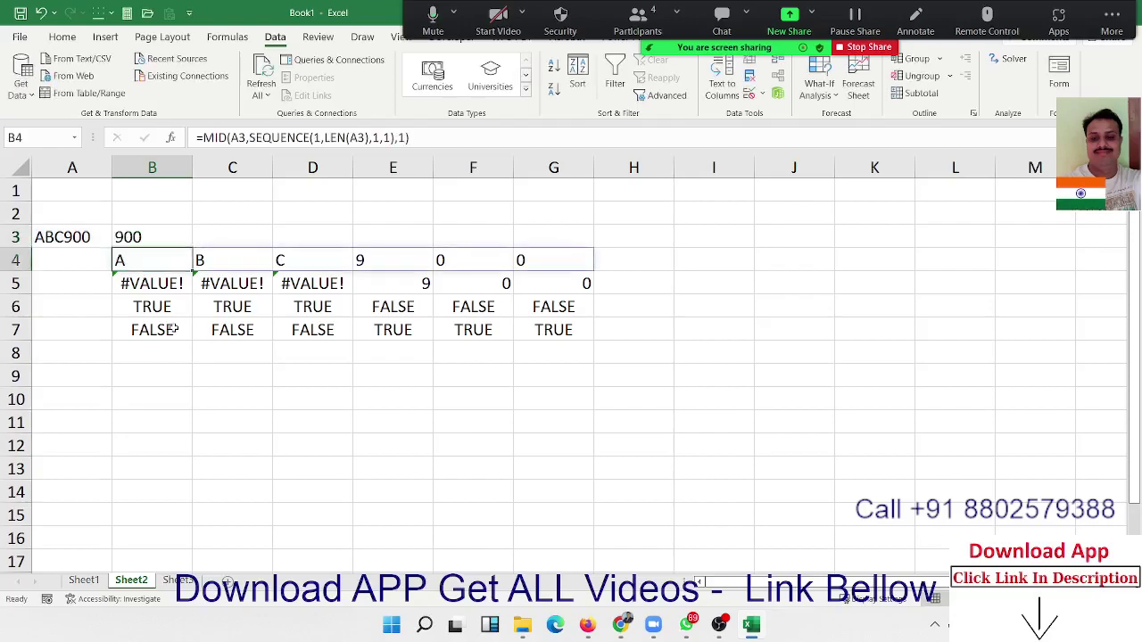
key(Up)
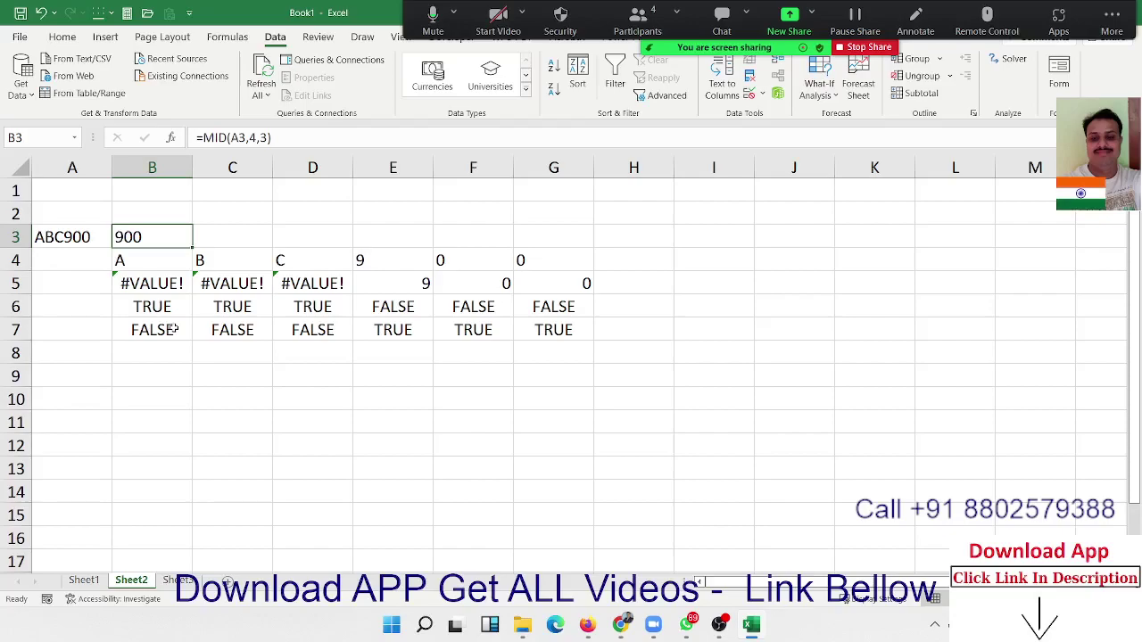
Step: Enter =MATCH(TRUE,B7:G7) in B8 using the row 7 flags as the lookup range
key(Down)
key(Down)
key(Down)
key(Down)
key(Down)
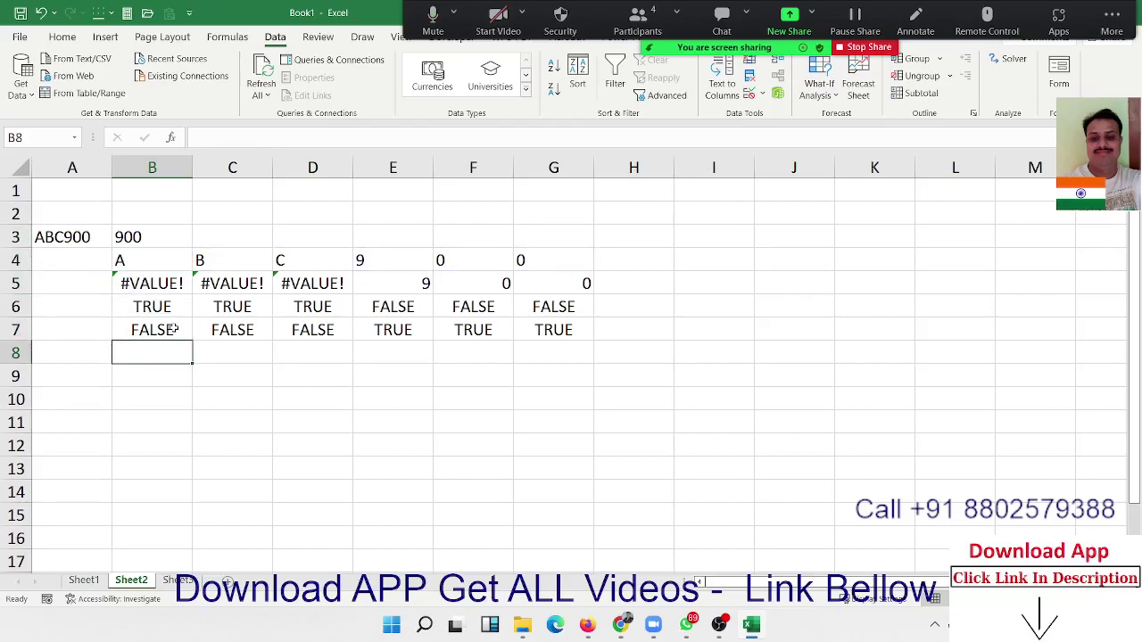
text(=ma)
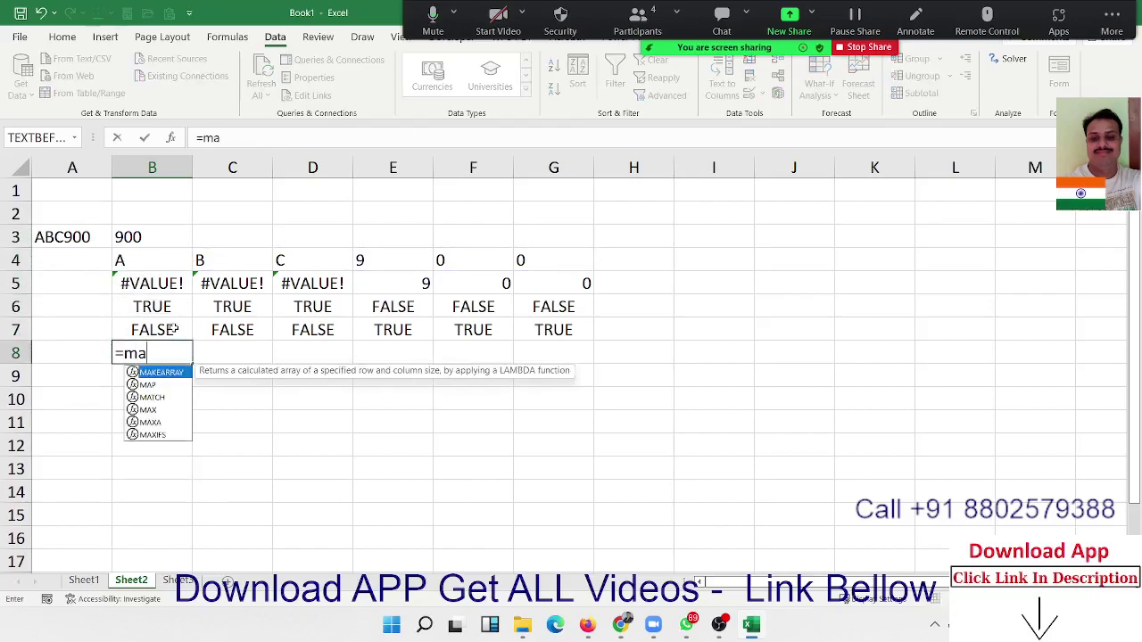
text(t)
key(Tab)
text(t)
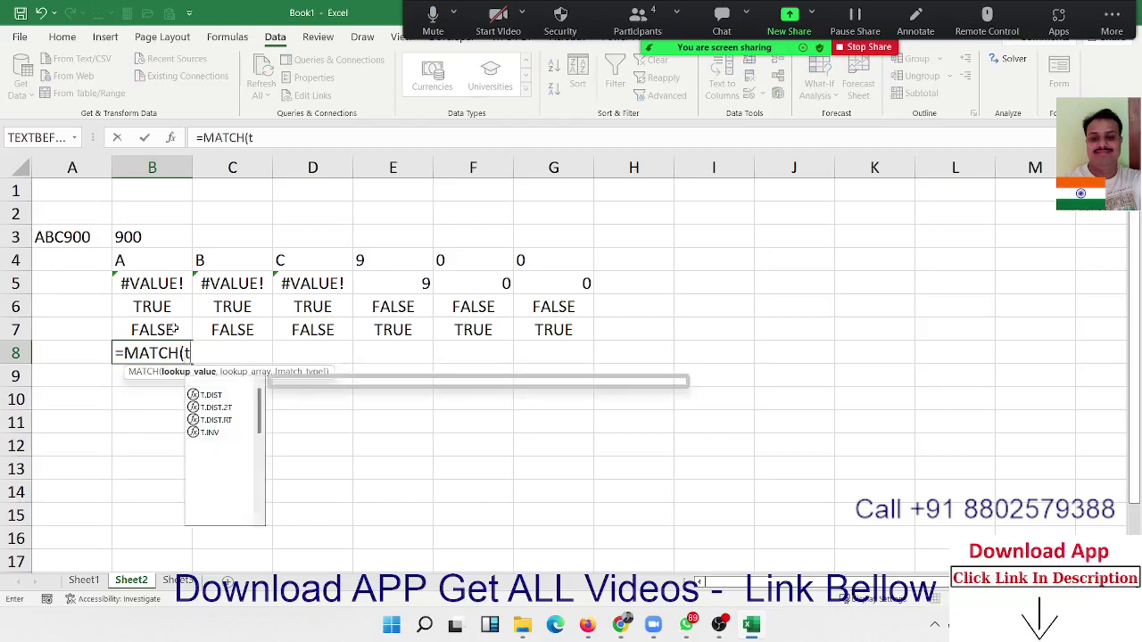
text(rue)
key(Return)
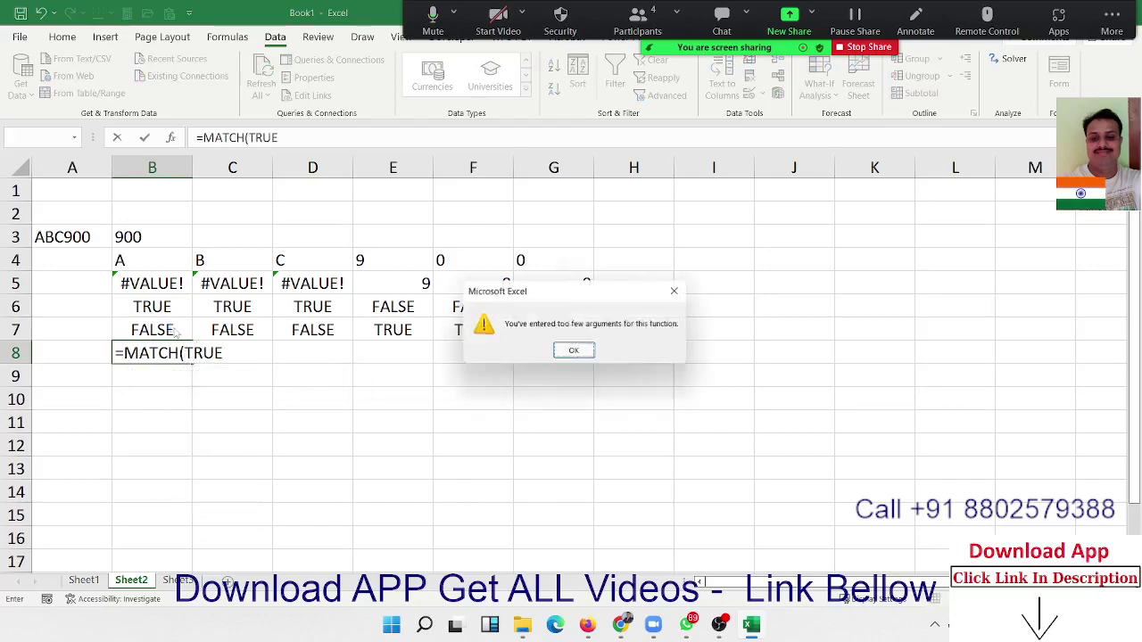
key(Return)
text(,)
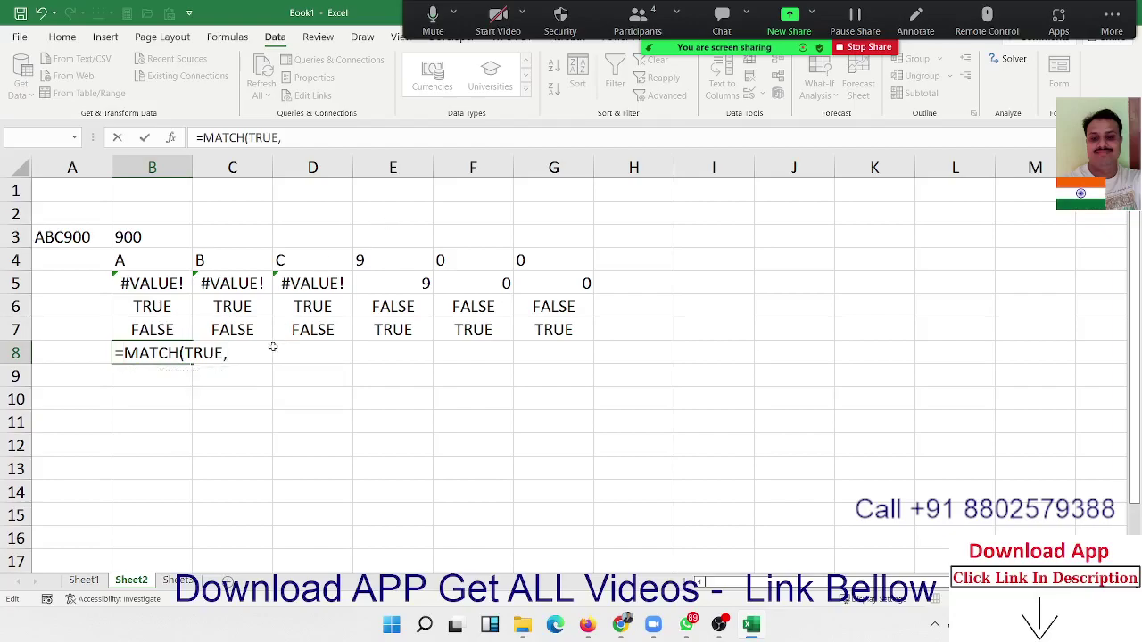
drag(144, 324, 541, 333)
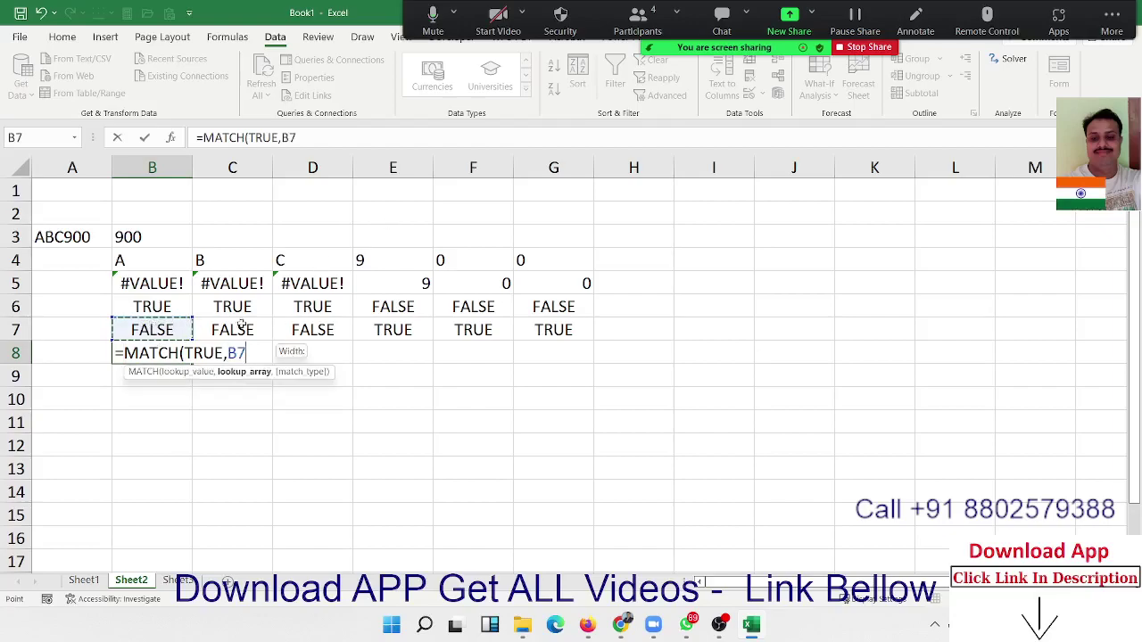
text())
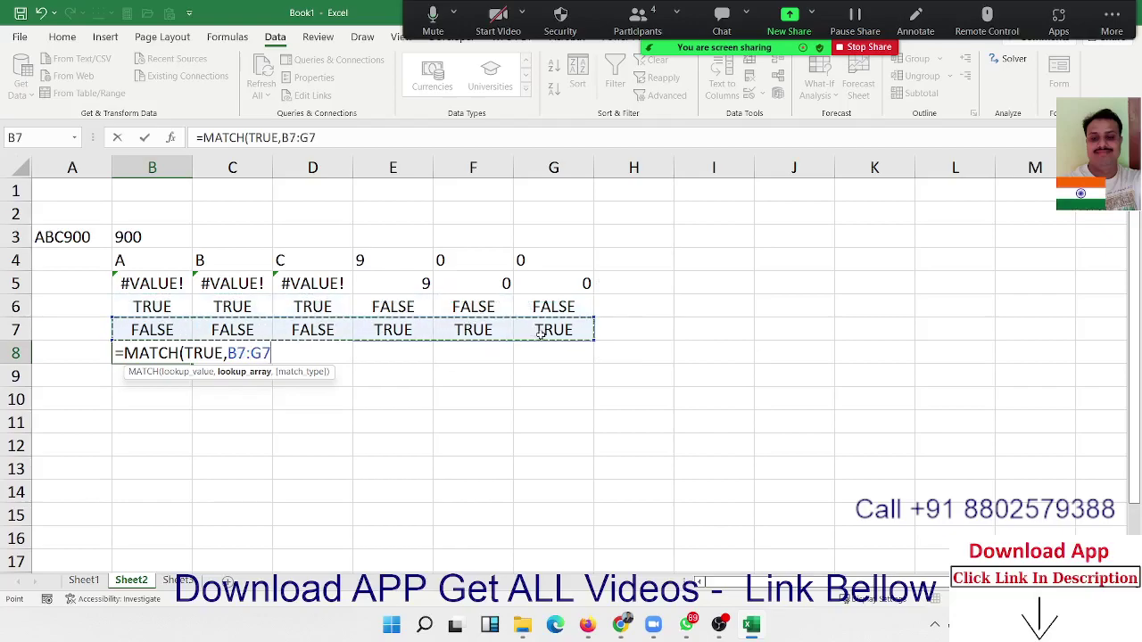
key(Return)
key(Up)
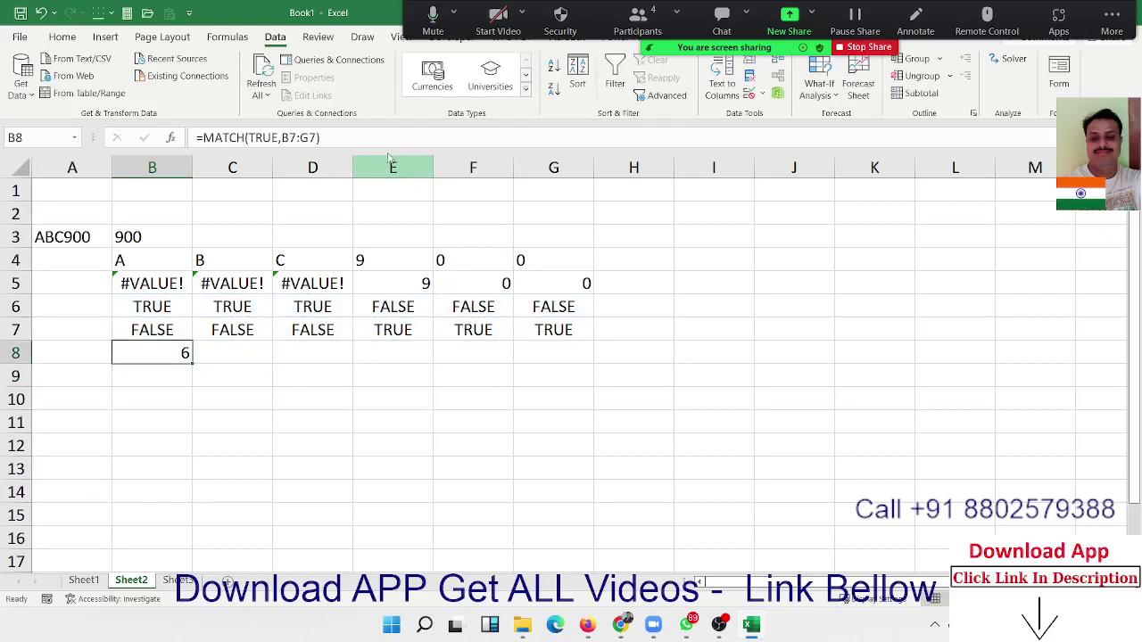
Step: Add exact-match type 0 to the MATCH formula so B8 returns 4
click(382, 138)
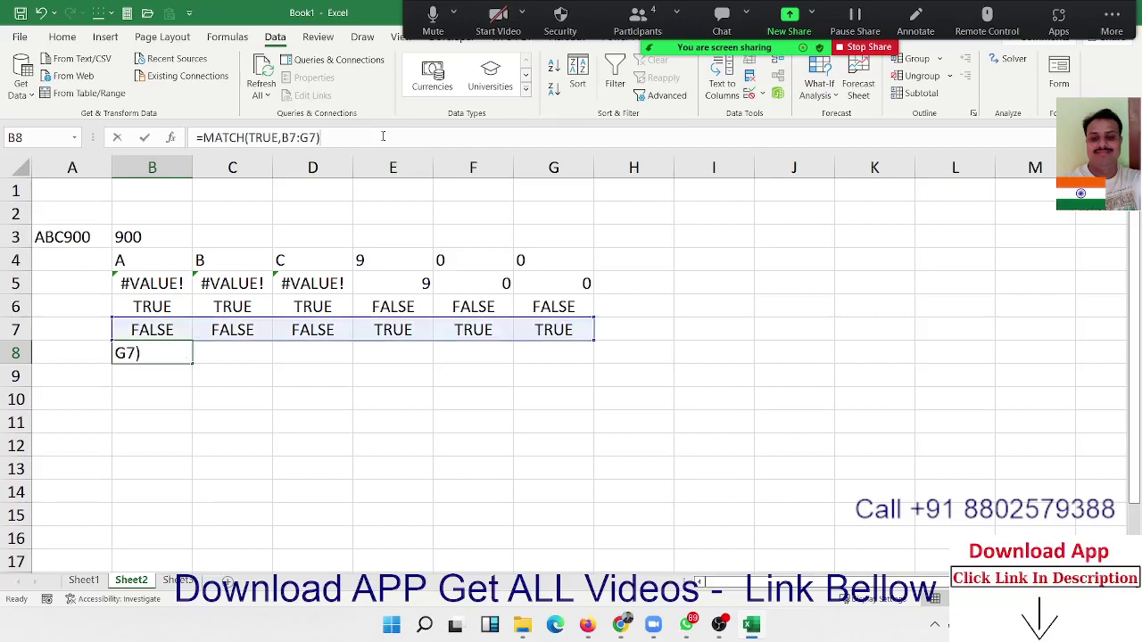
text(,0)
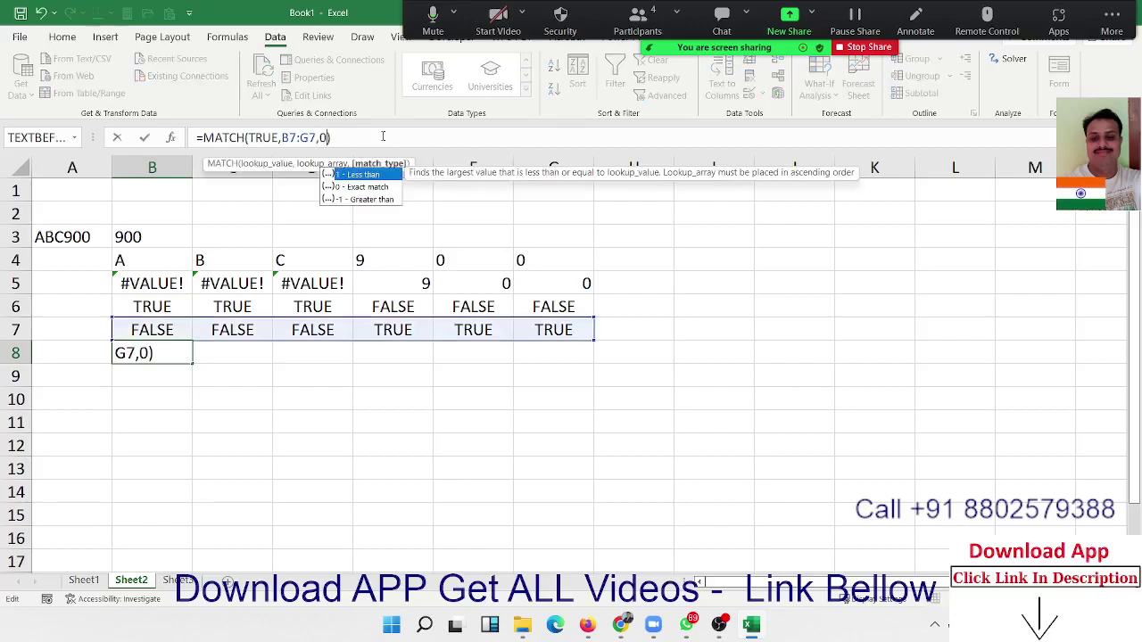
key(Return)
key(Up)
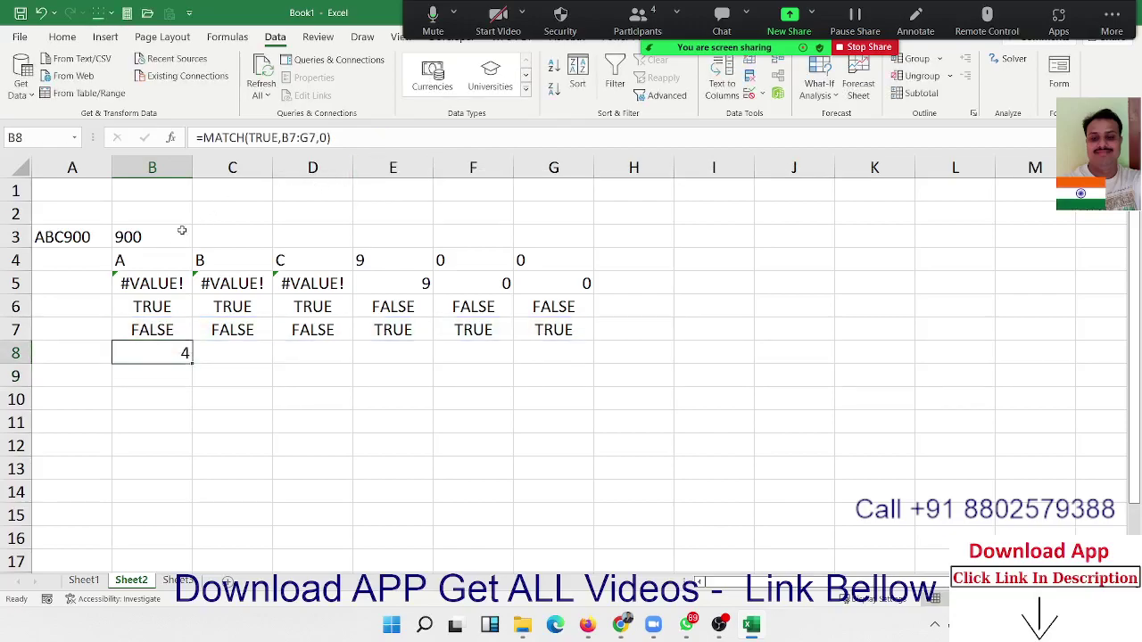
Step: Reopen B3's MID formula to review its start position 4
click(166, 232)
double_click(169, 232)
double_click(188, 234)
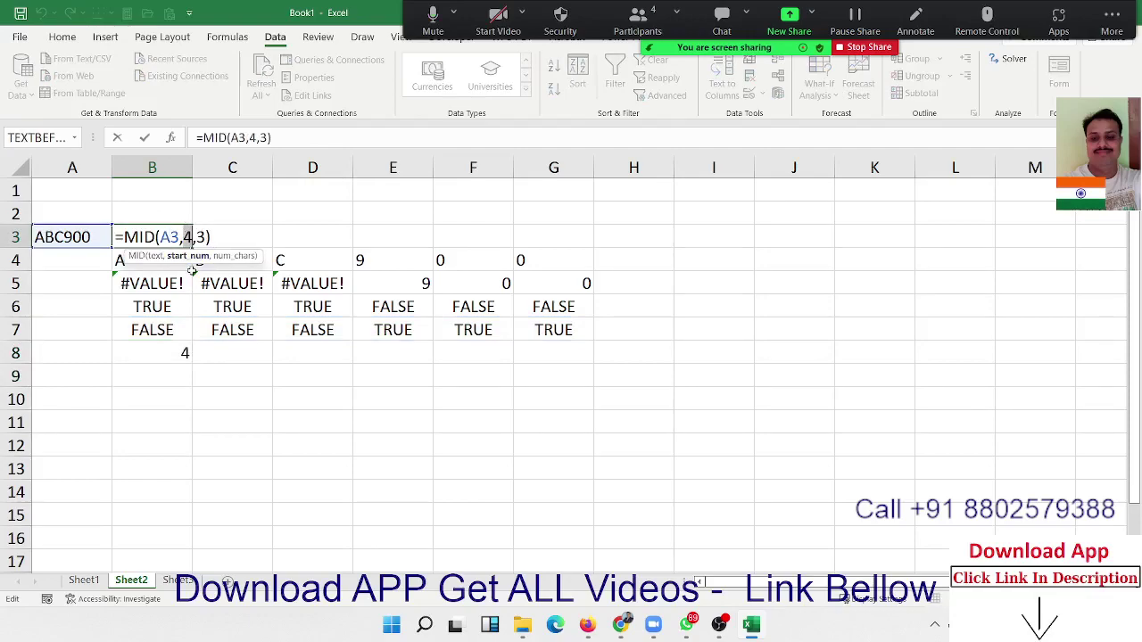
Step: Leave B3 unchanged and enter =E7*1 in E8 to turn TRUE into 1
key(Escape)
click(370, 352)
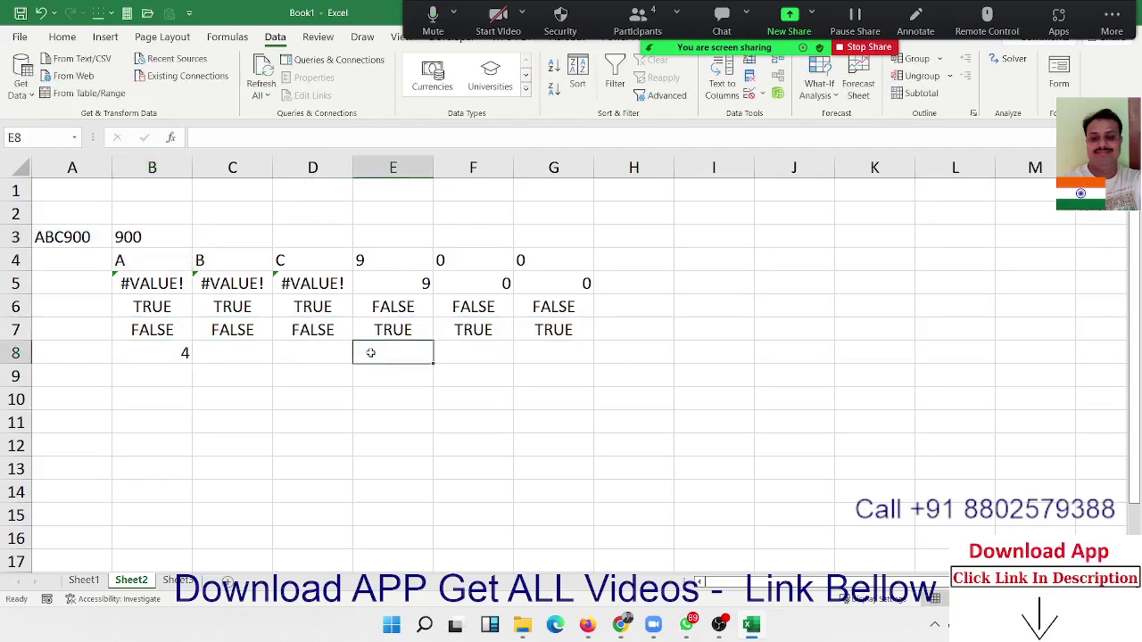
text(=)
key(Up)
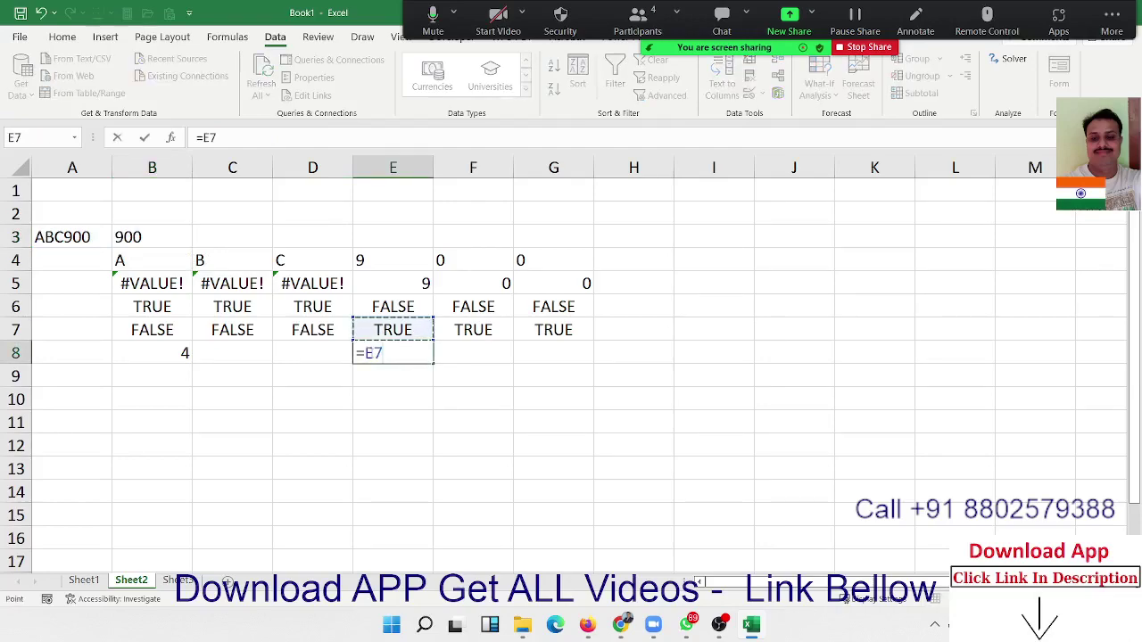
text(*1)
key(Return)
Step: Copy the =E7*1 conversion formula across E8:G8, keeping D8 empty
click(370, 352)
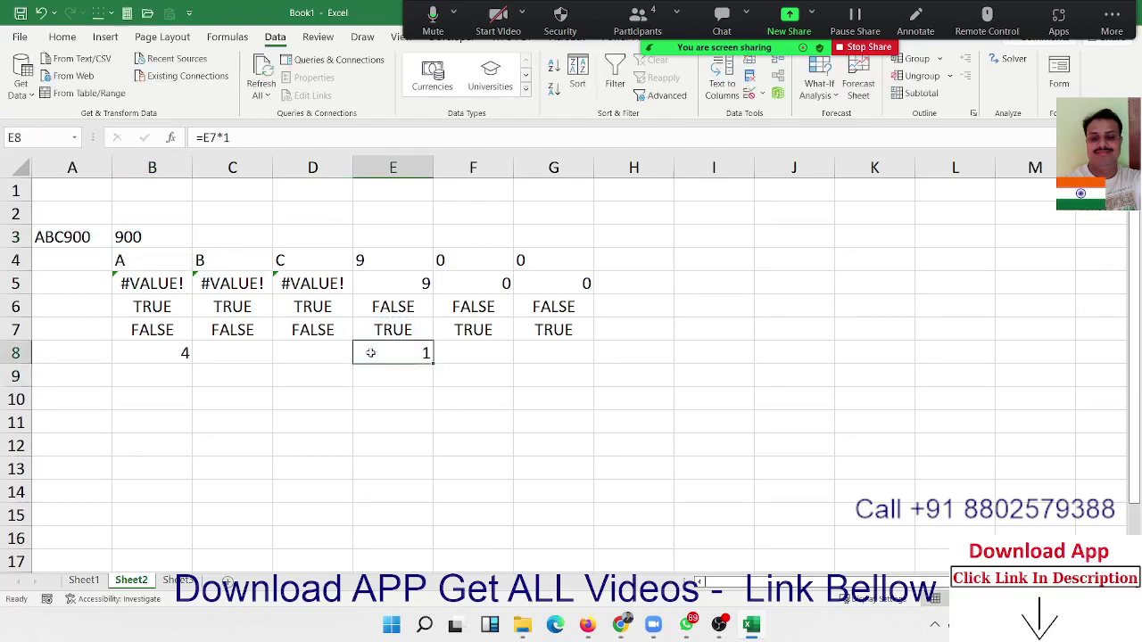
key(shift+Left)
key(Delete)
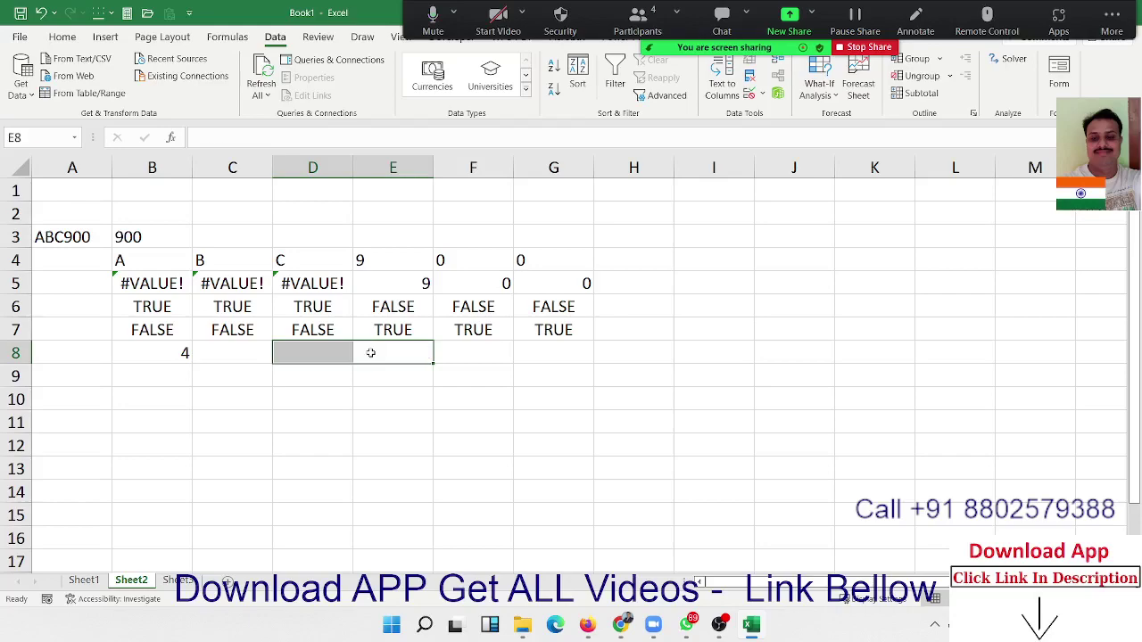
key(ctrl+z)
key(Right)
key(Left)
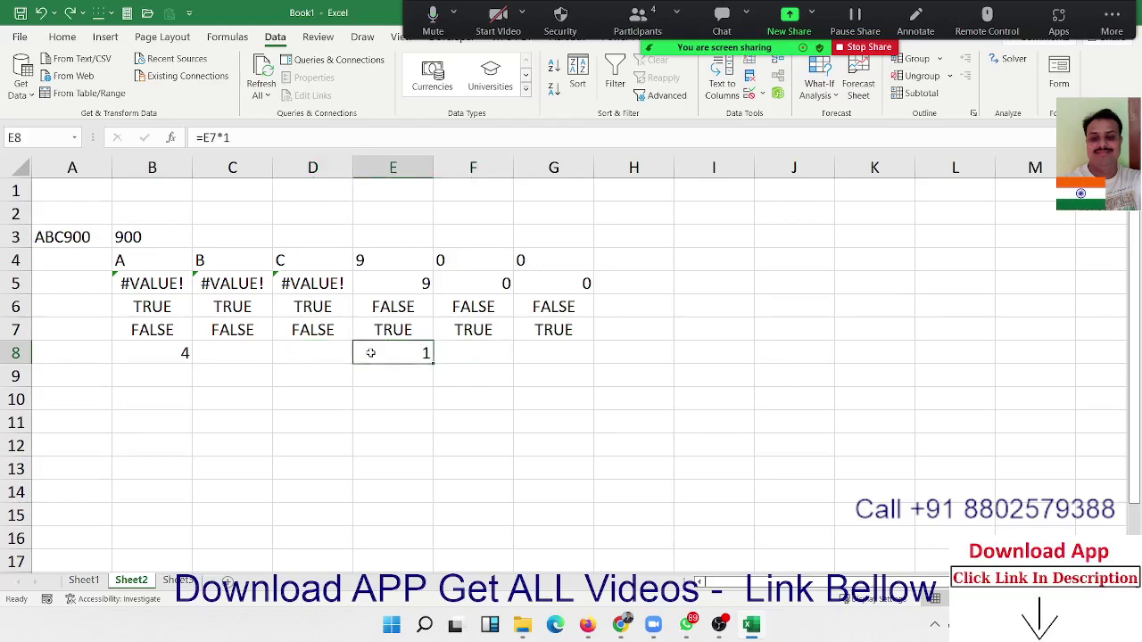
key(ctrl+c)
key(Left)
key(ctrl+v)
key(ctrl+z)
key(Right)
key(shift+Right)
key(shift+Right)
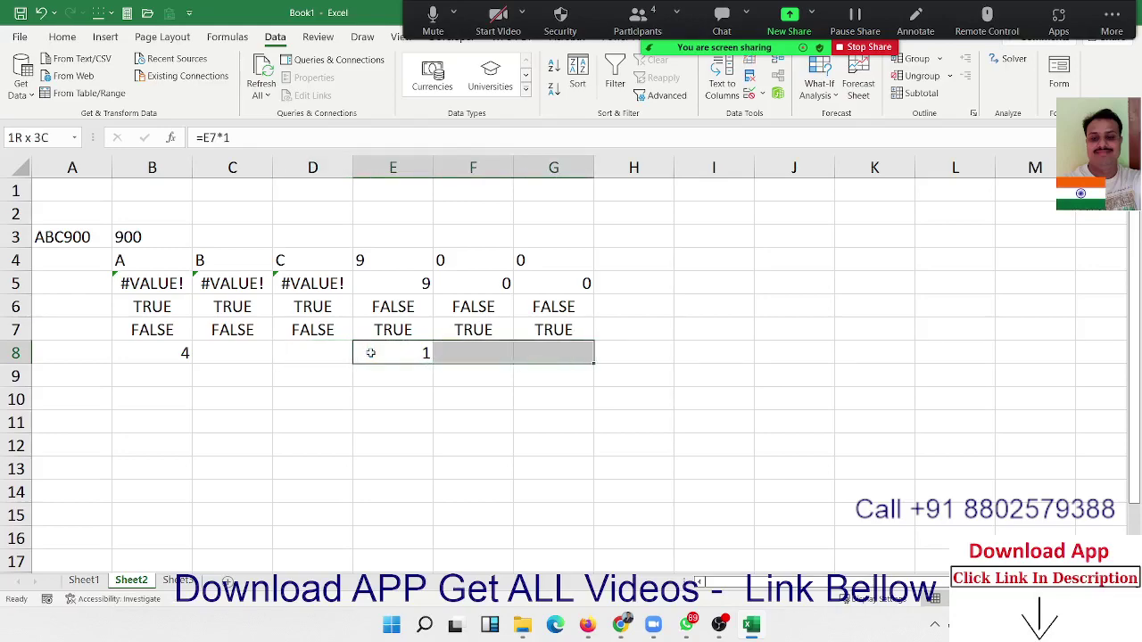
key(ctrl+v)
Step: Enter =SUM(B7:G7*1) in C8 to count the digits, giving 3
key(Down)
key(Down)
key(Left)
key(Left)
key(Up)
key(Up)
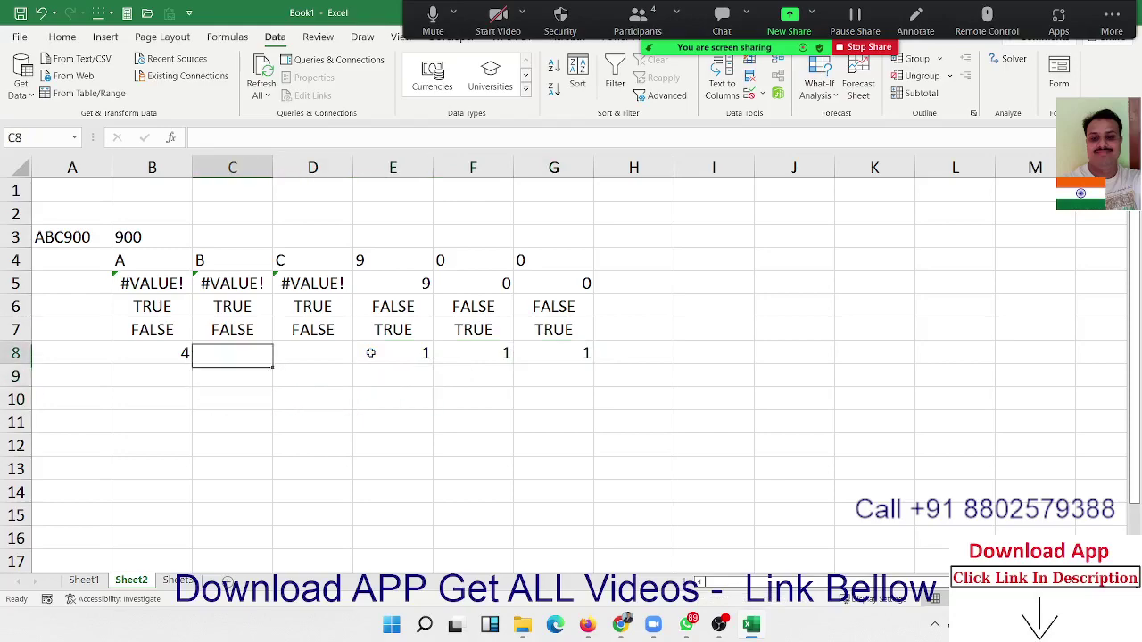
text(=sum)
key(Tab)
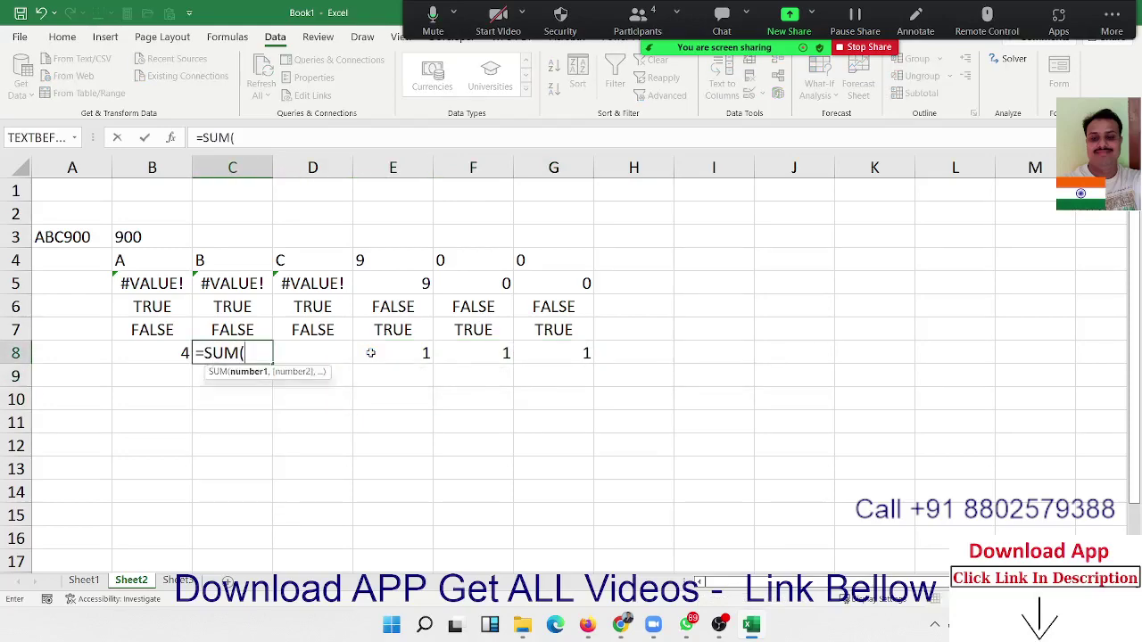
key(Up)
key(Left)
key(shift+Right)
key(shift+Right)
key(shift+Right)
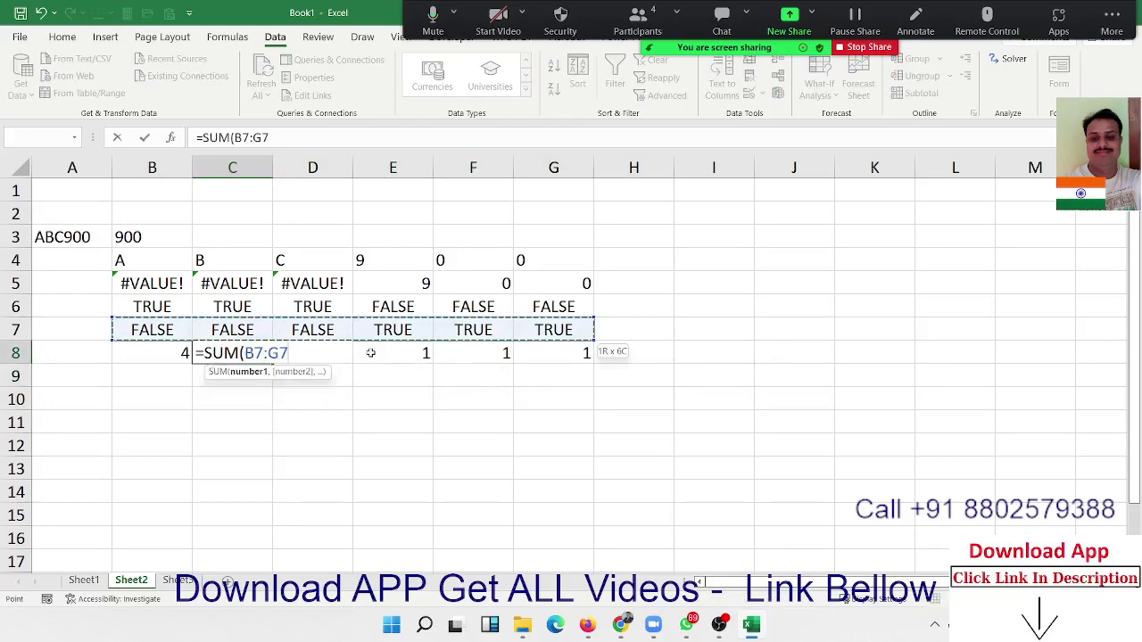
text(*1)
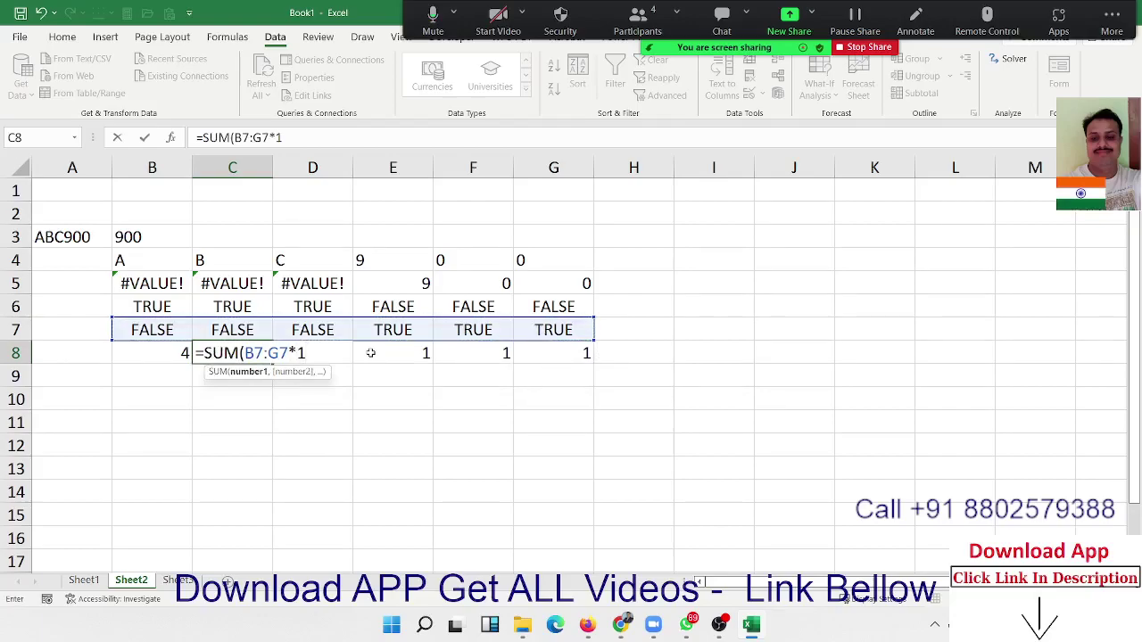
text())
key(Return)
key(Up)
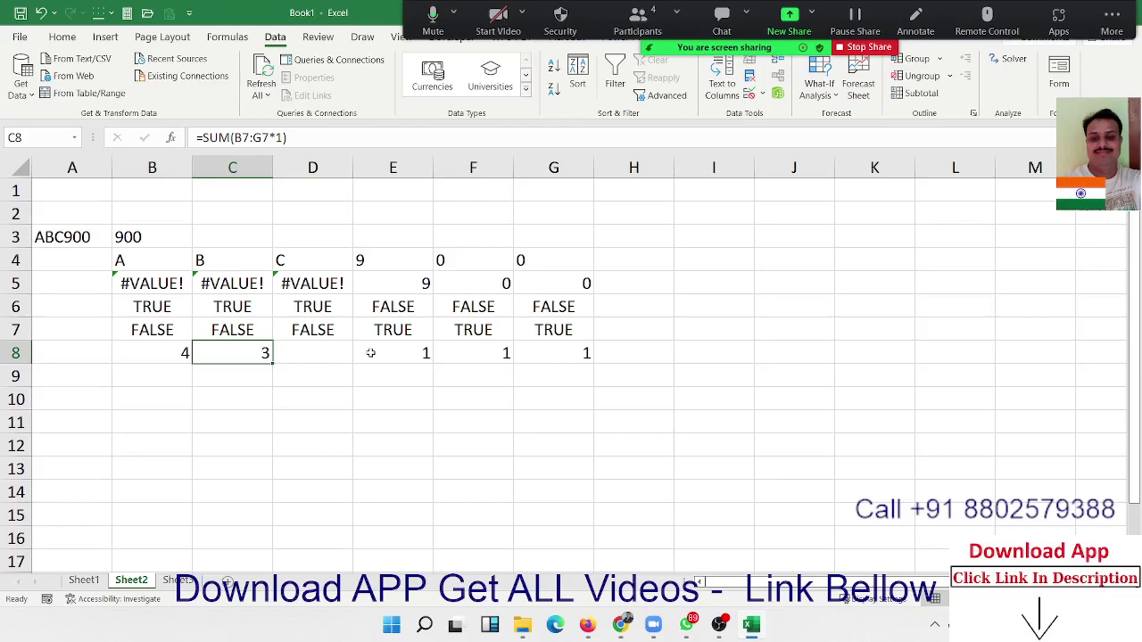
Step: Edit A3 to read ABC9000p by appending p and an extra 0
click(143, 353)
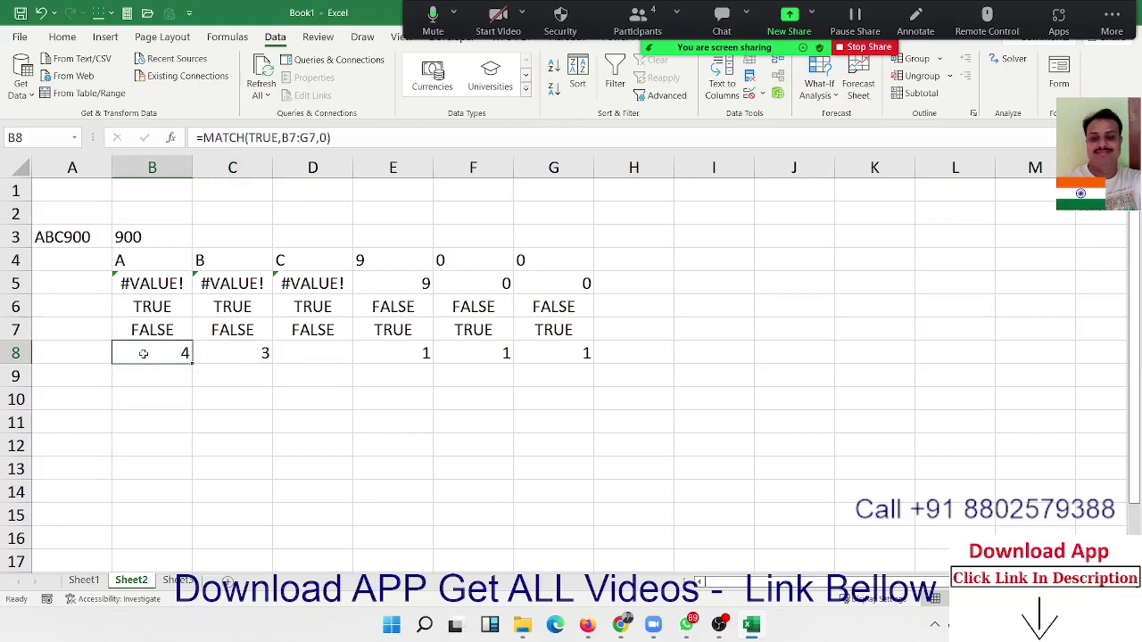
click(218, 345)
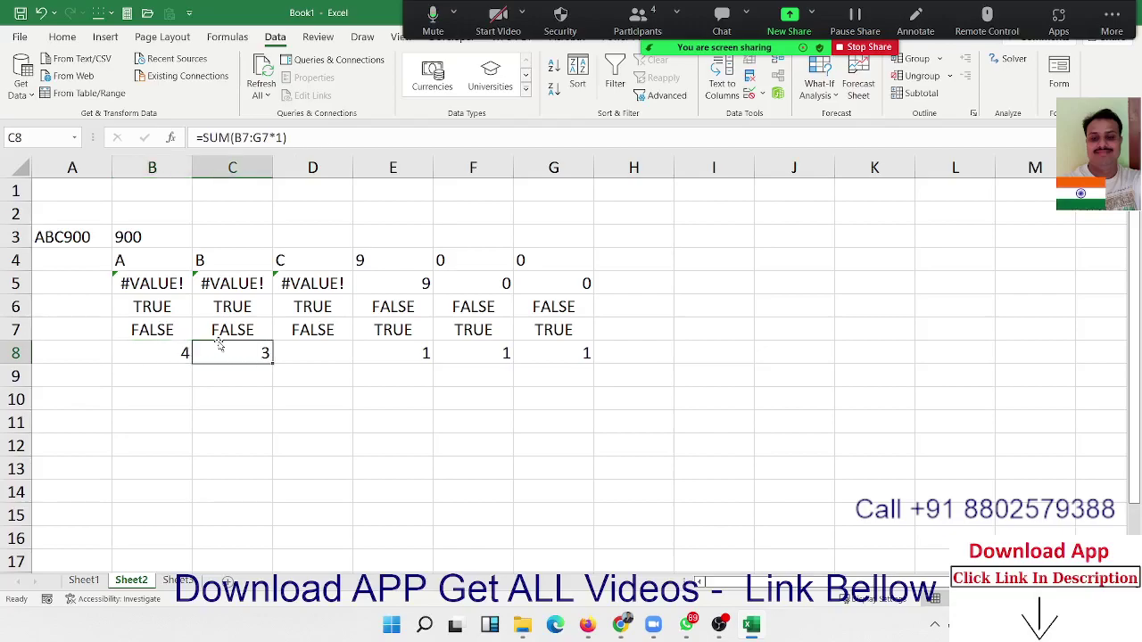
double_click(101, 237)
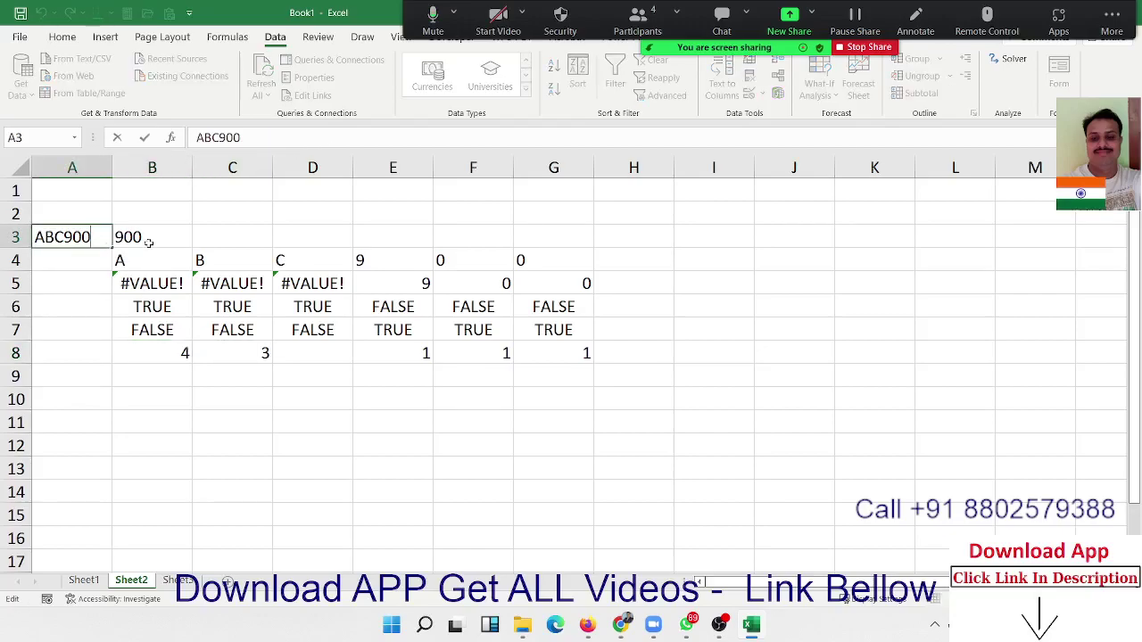
text(p)
key(Return)
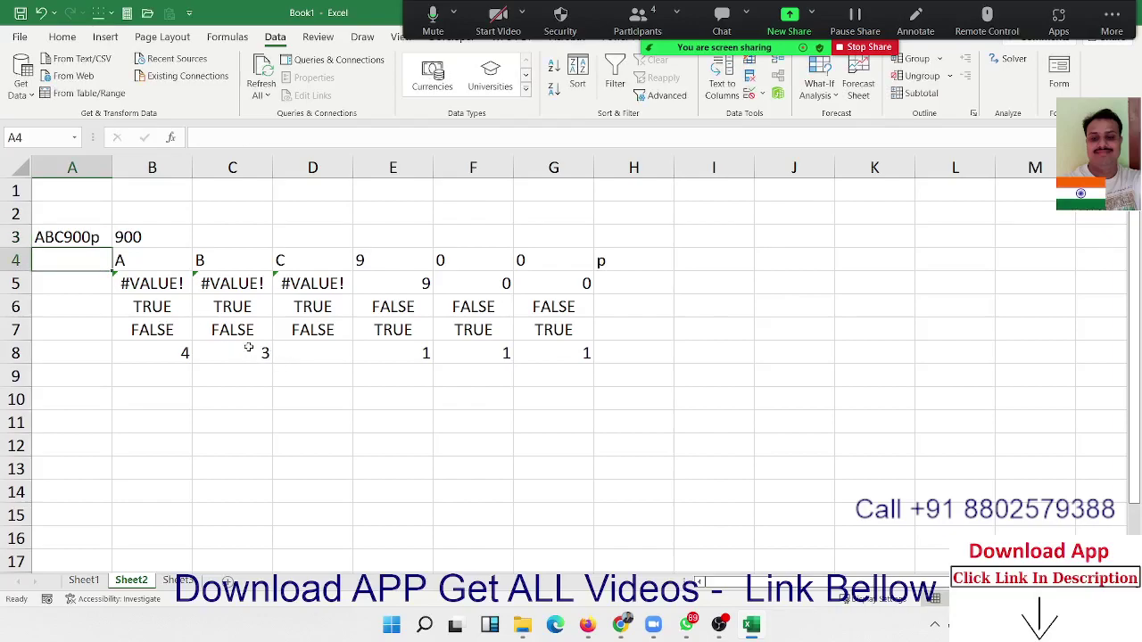
click(231, 353)
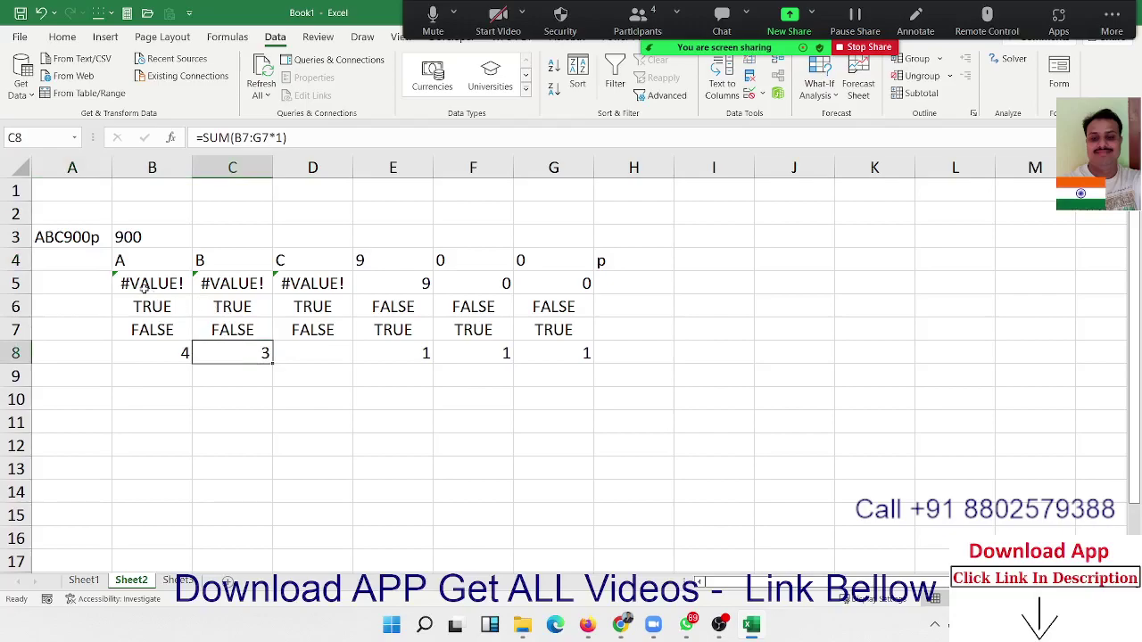
double_click(78, 239)
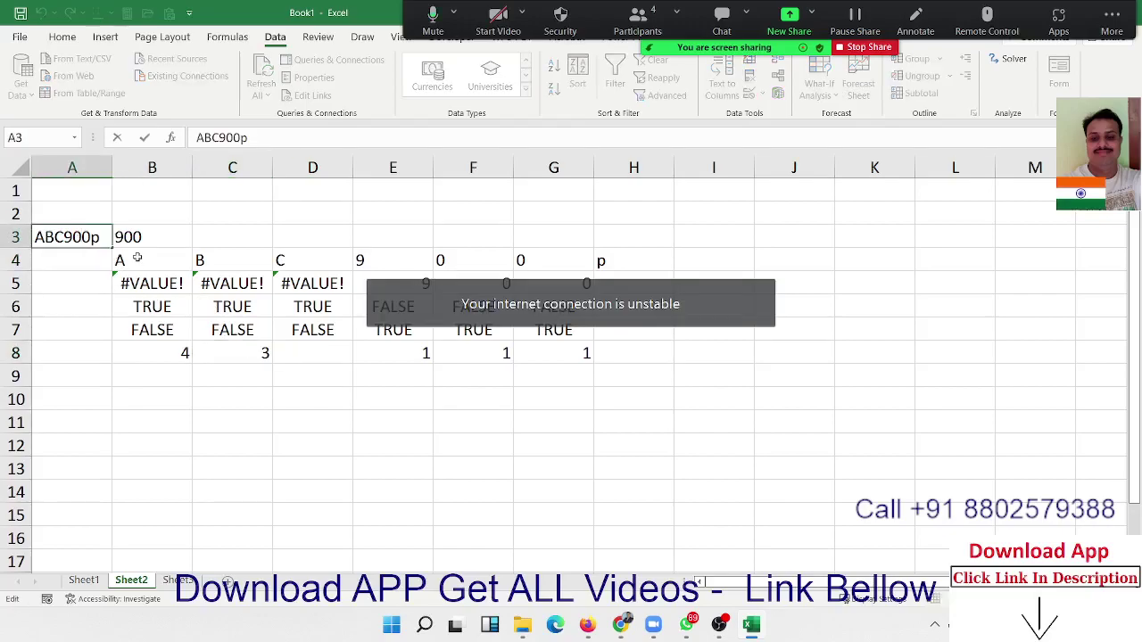
text(0)
key(Return)
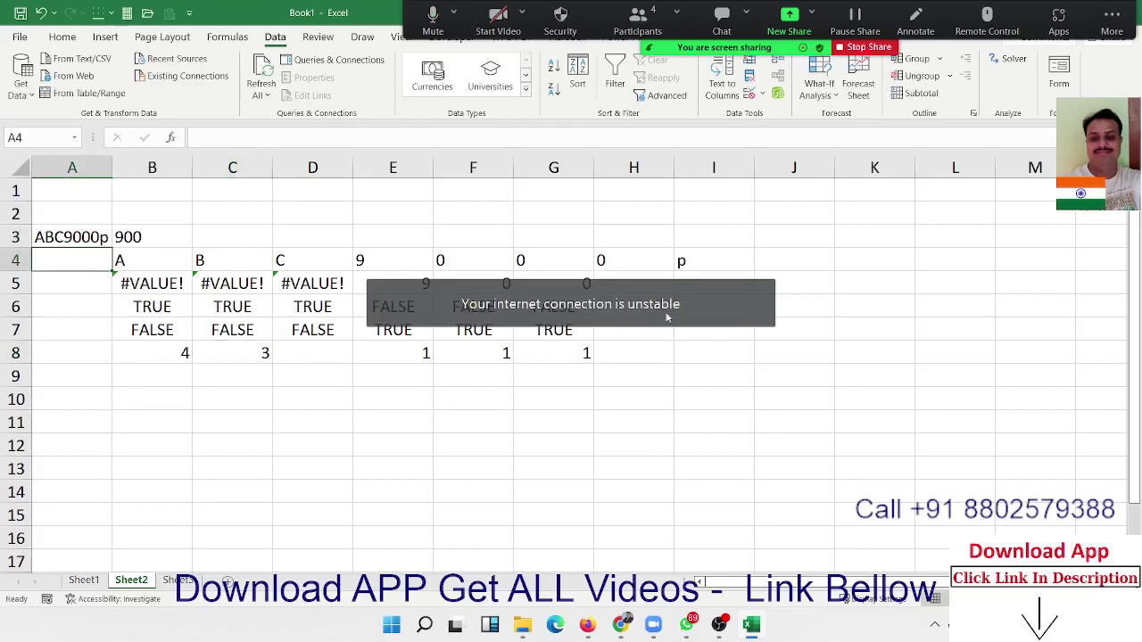
click(191, 407)
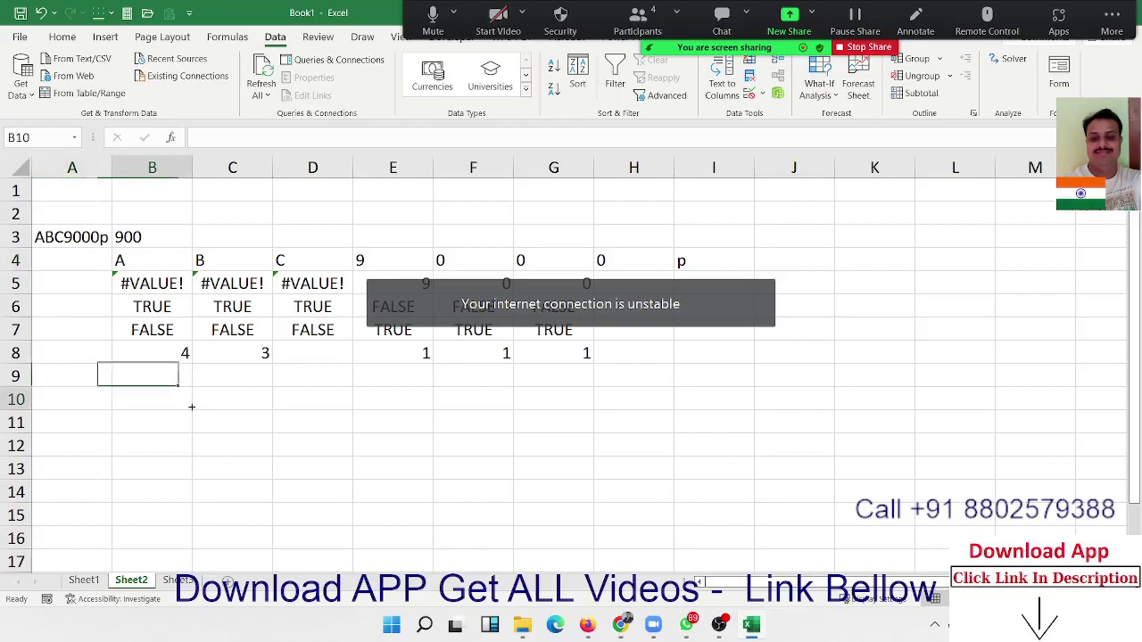
Step: Fill column G's formulas in rows 5–8 across into columns H and I
click(154, 266)
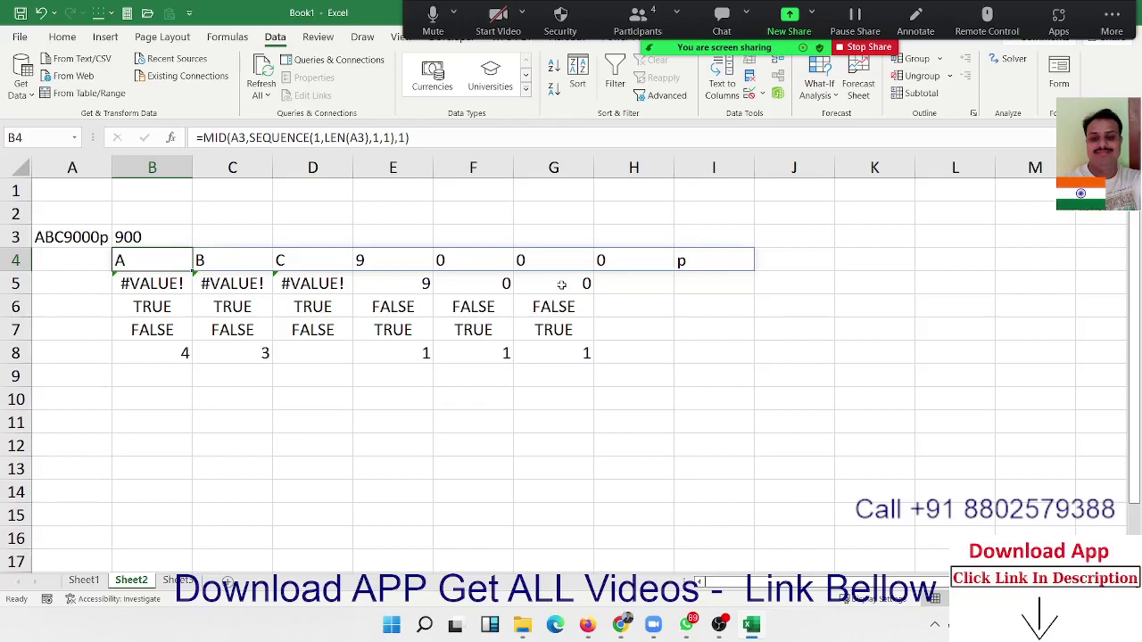
mouse_move(562, 286)
mouse_down()
mouse_move(676, 346)
mouse_move(679, 337)
mouse_up()
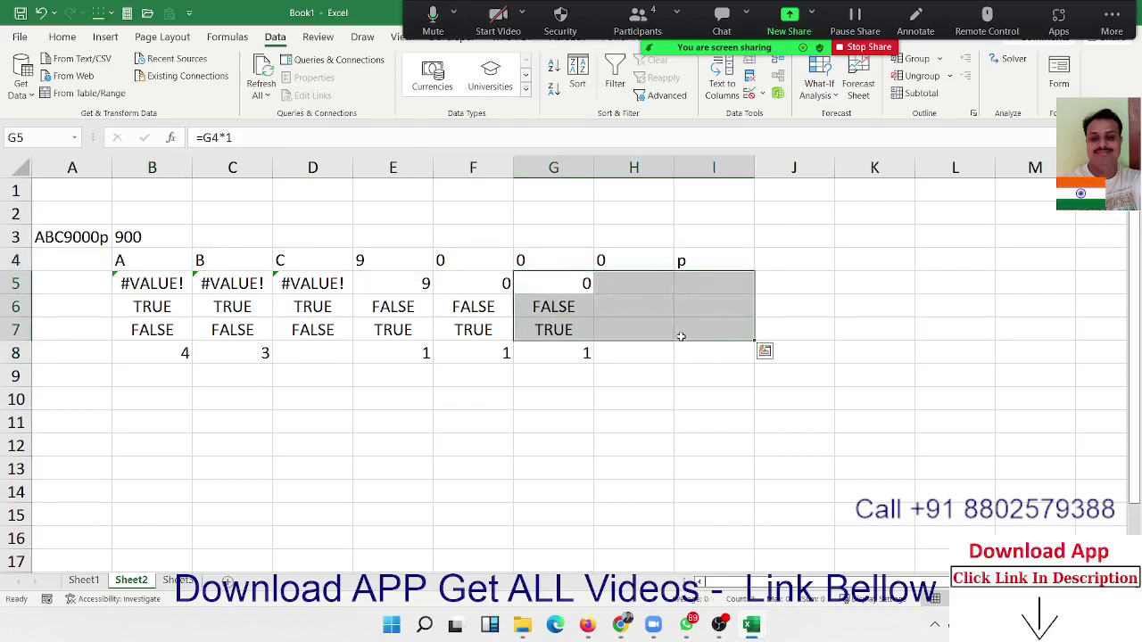
key(ctrl+r)
drag(586, 353, 676, 353)
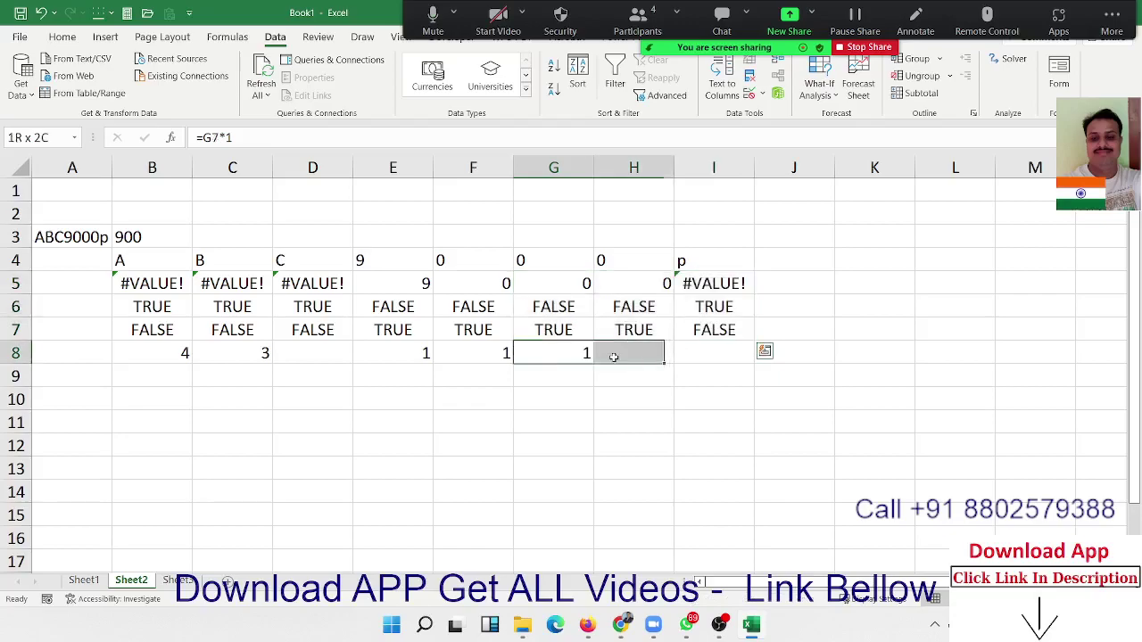
key(ctrl+r)
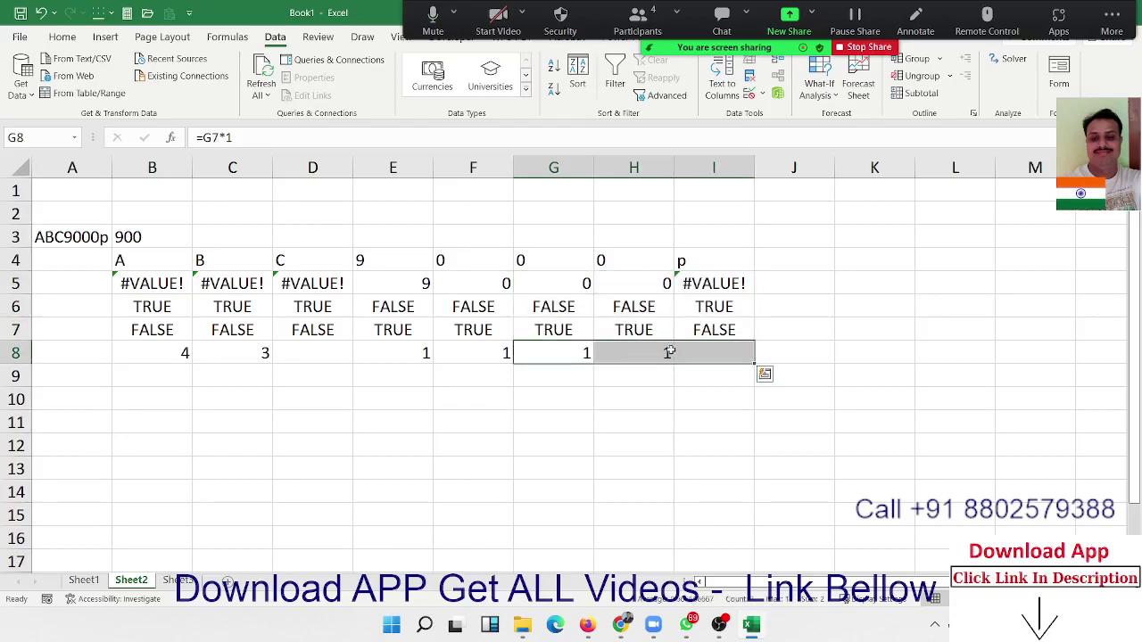
Step: Extend B8's MATCH and C8's SUM ranges through column I, giving =SUM(B7:I7*1) = 4
double_click(149, 353)
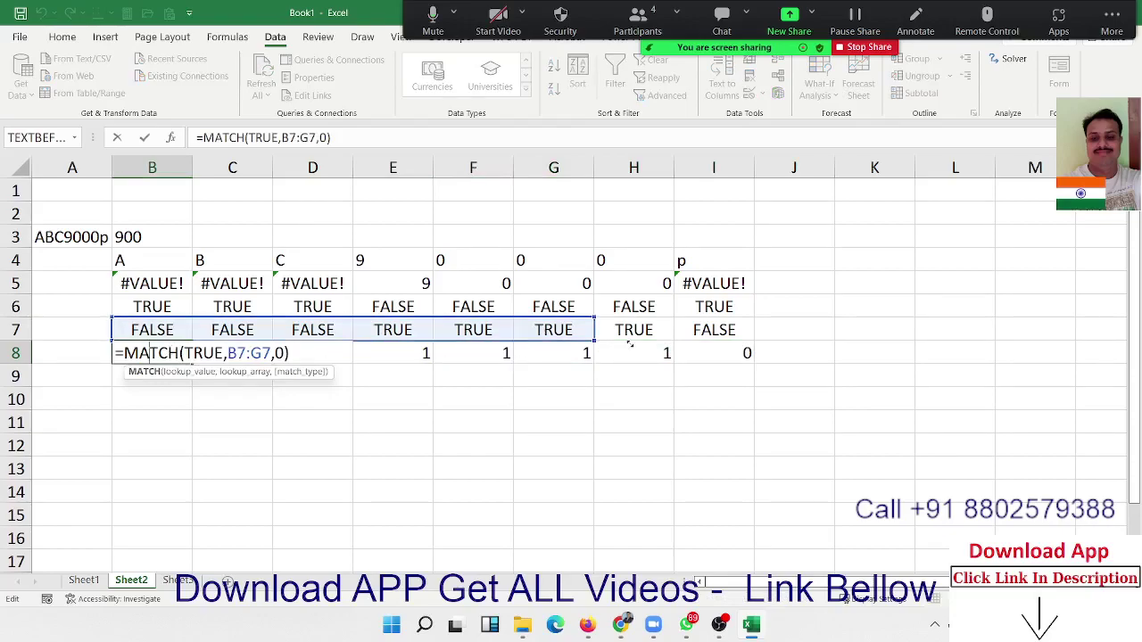
drag(629, 343, 704, 342)
key(Return)
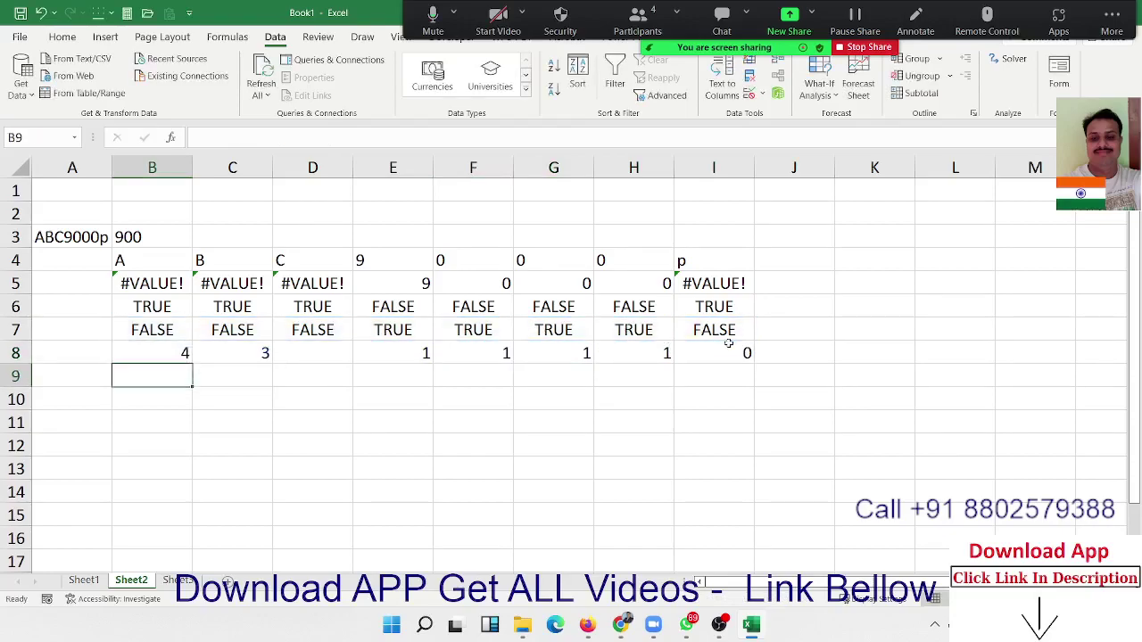
double_click(265, 354)
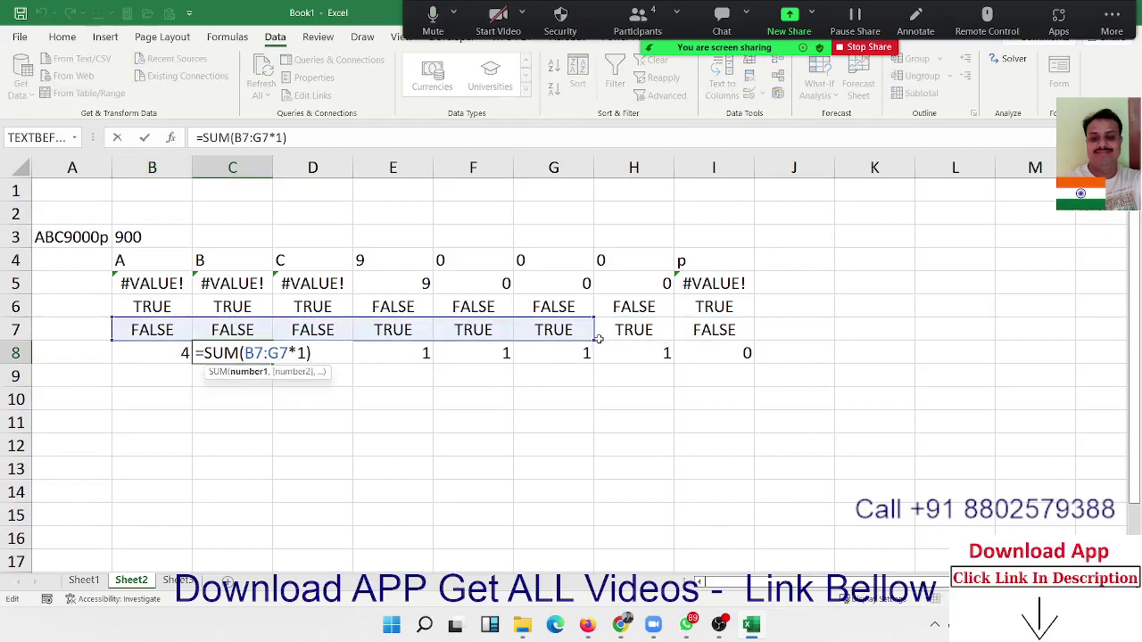
drag(612, 342, 718, 343)
key(Return)
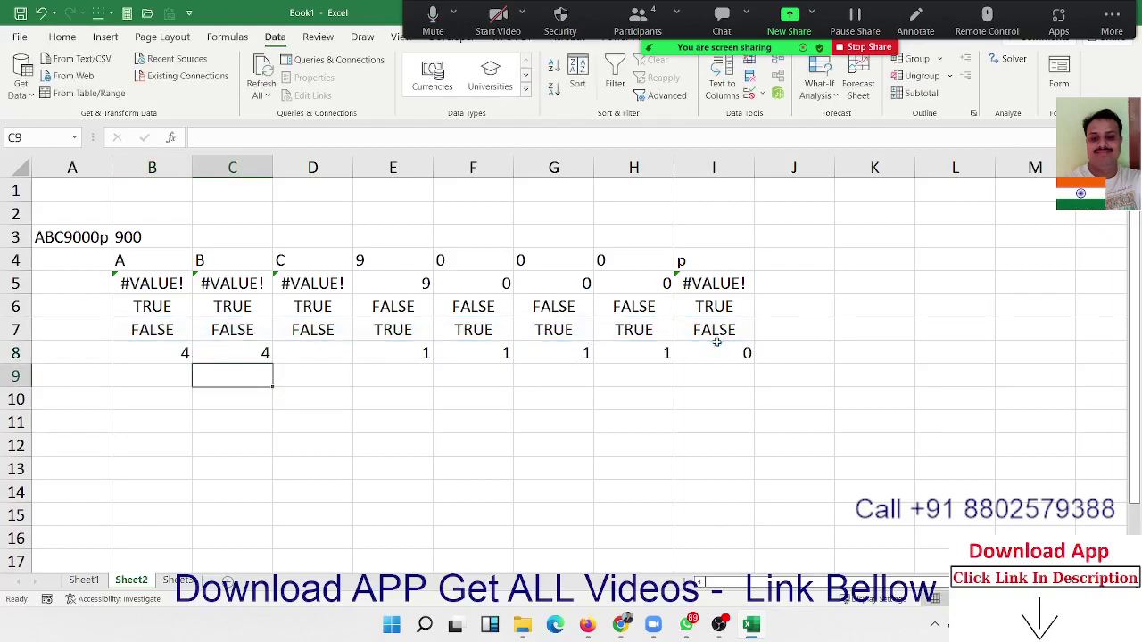
click(221, 354)
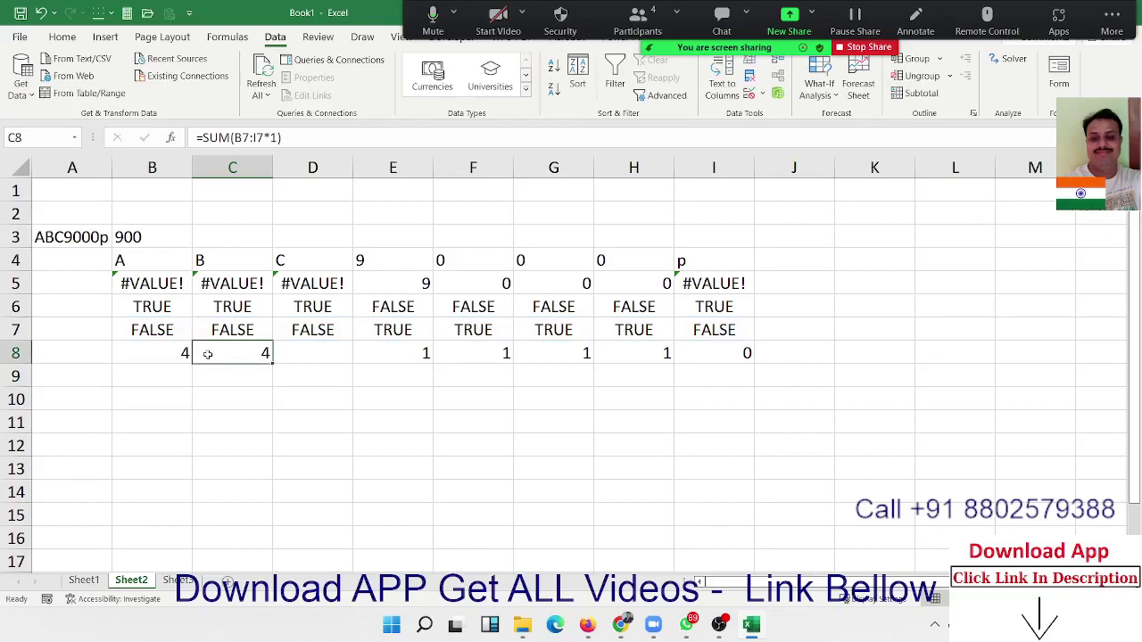
Step: Insert a blank row 4 above the split characters, shifting the helper rows to 5–9
click(16, 259)
key(ctrl+shift+plus)
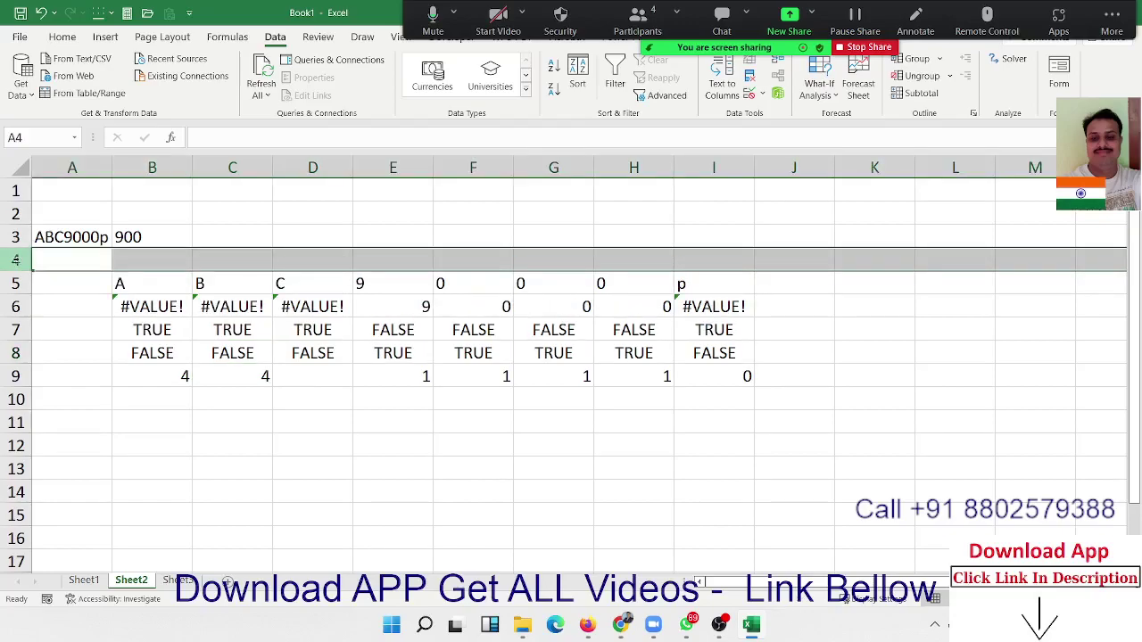
click(147, 241)
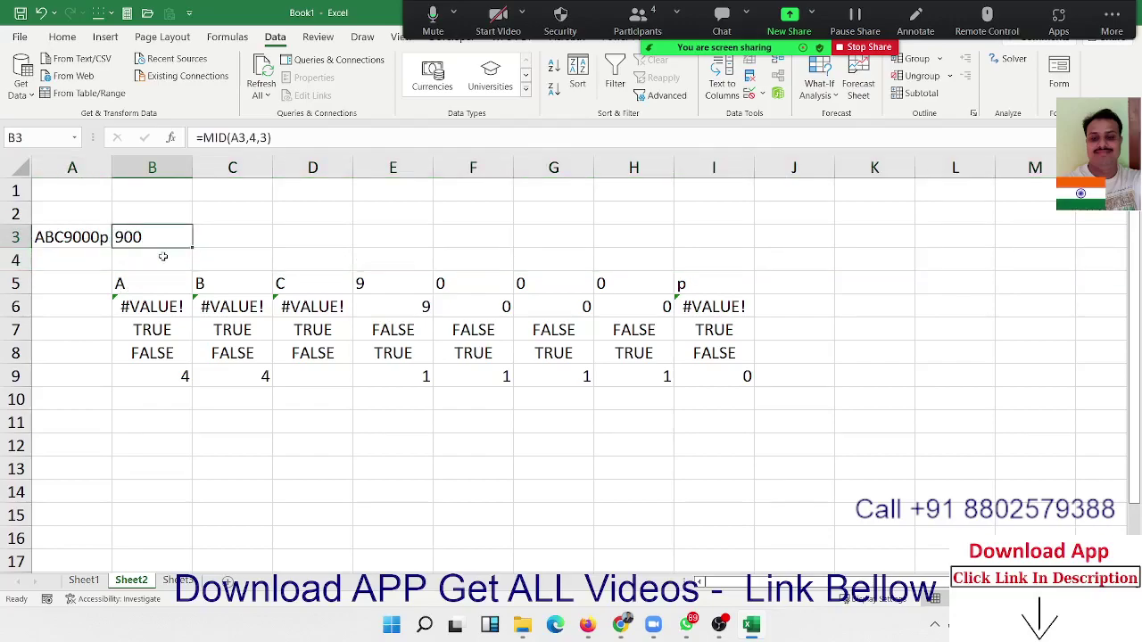
click(172, 376)
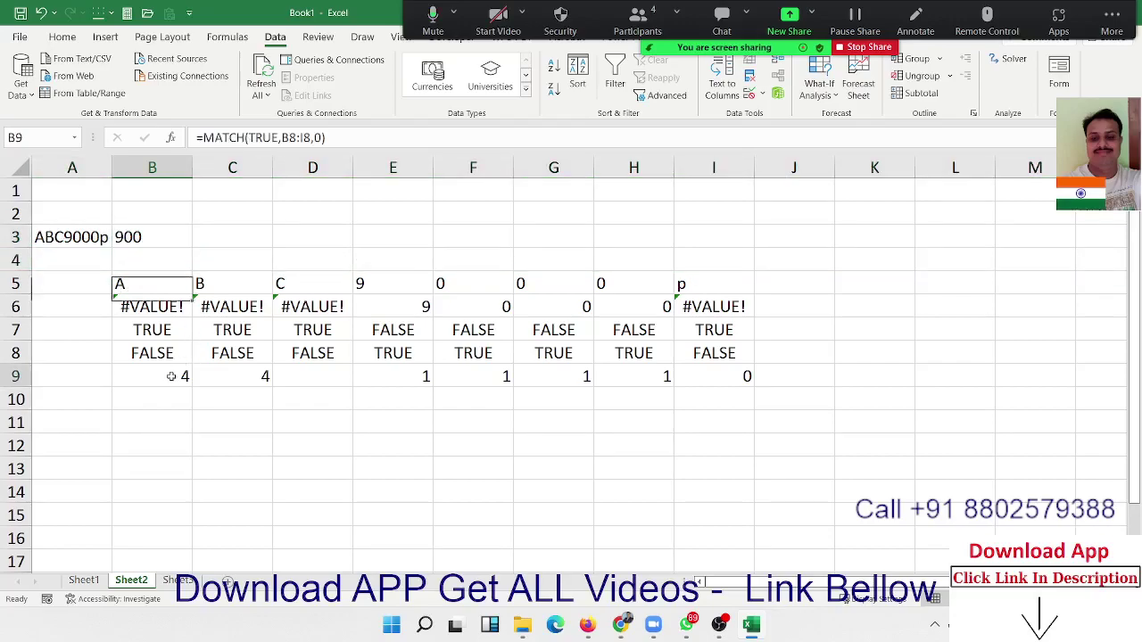
click(252, 382)
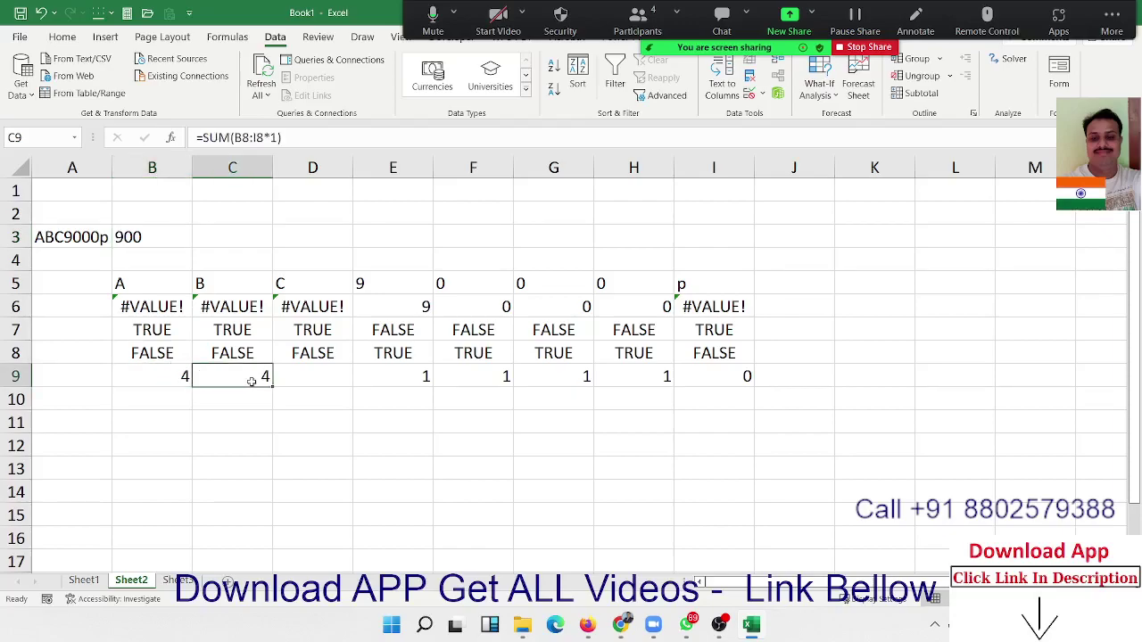
click(183, 377)
Step: Review B9's MATCH(TRUE,B8:I8,0) and the NOT and ISERROR formulas in B8 and B7
click(258, 138)
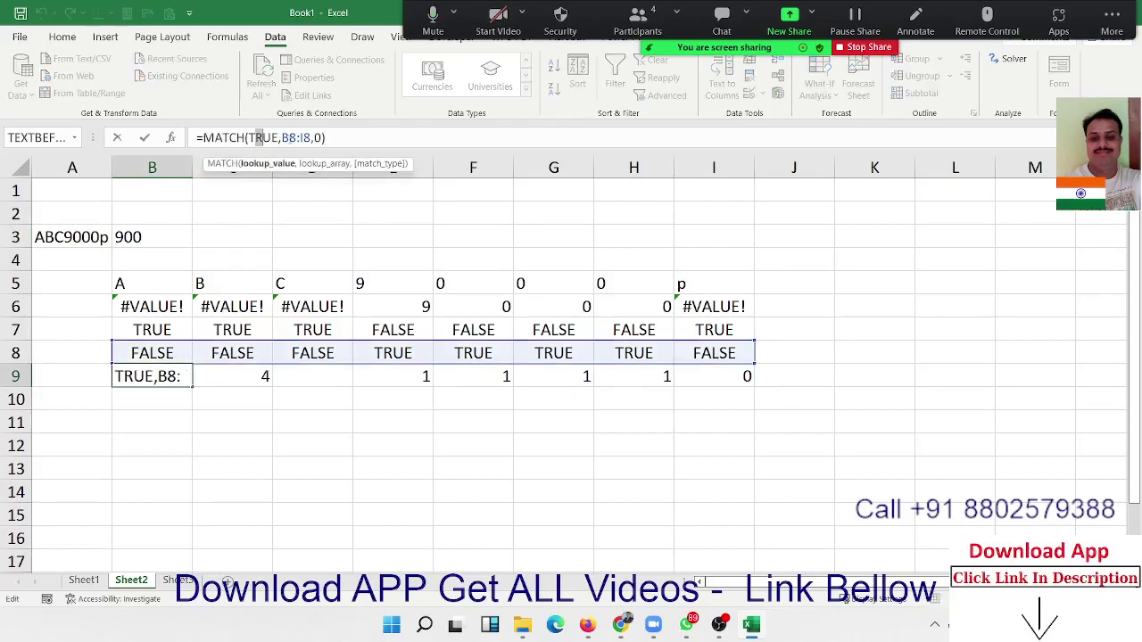
double_click(287, 137)
key(Escape)
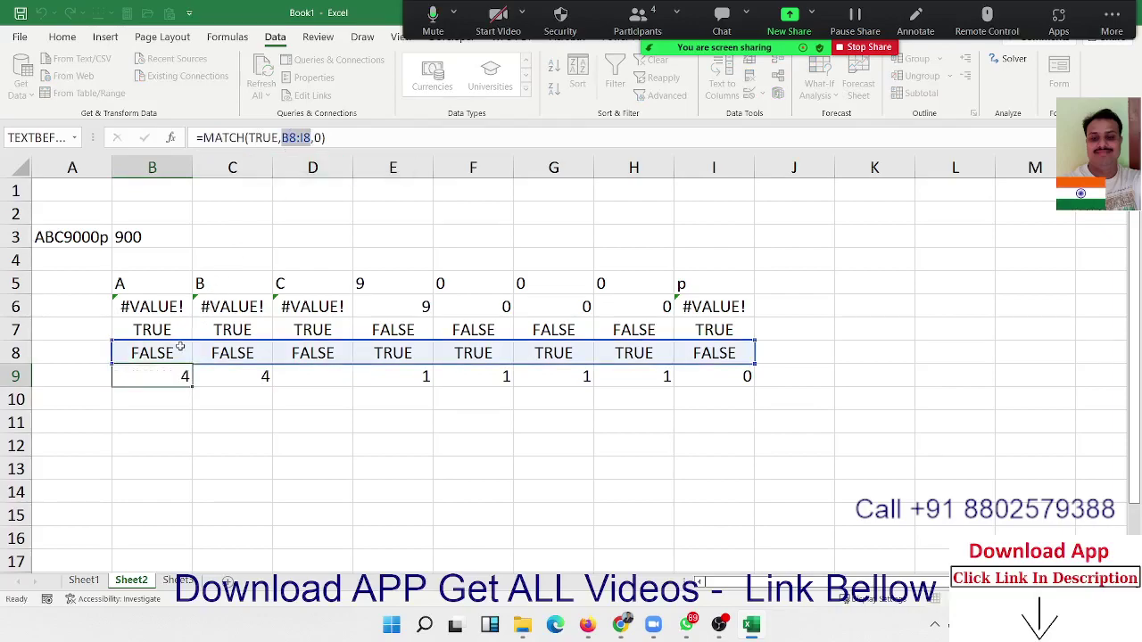
click(179, 352)
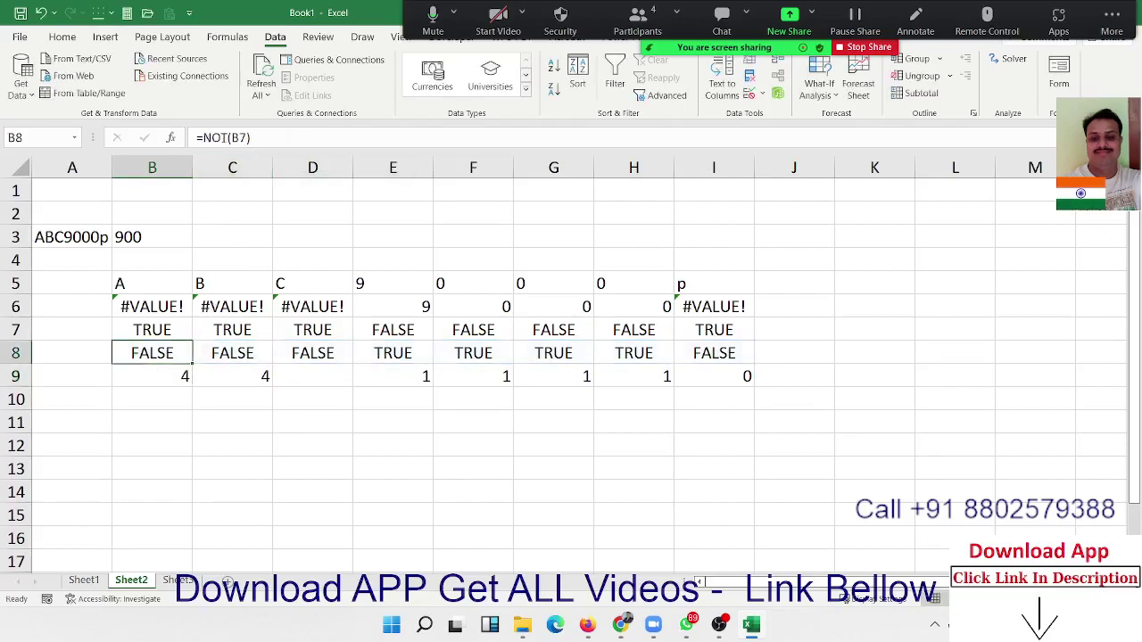
key(F2)
key(Escape)
click(149, 331)
key(F2)
key(Escape)
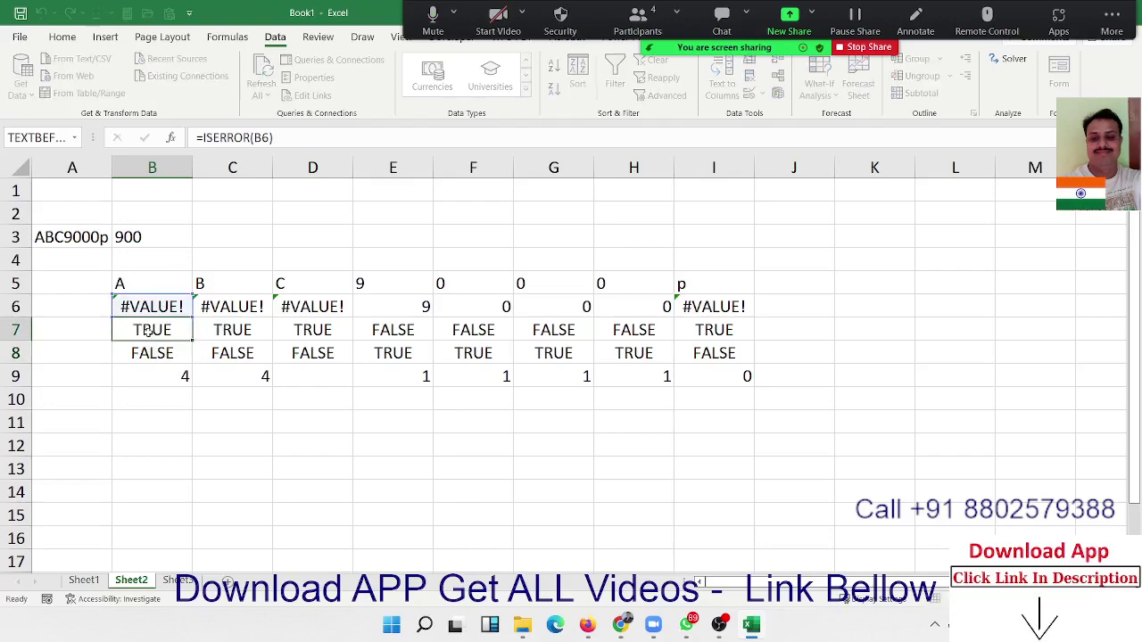
Step: Review the multiply-by-one formula in B6 and the spilling MID in B5, then select B5:B8
click(143, 307)
key(F2)
key(Escape)
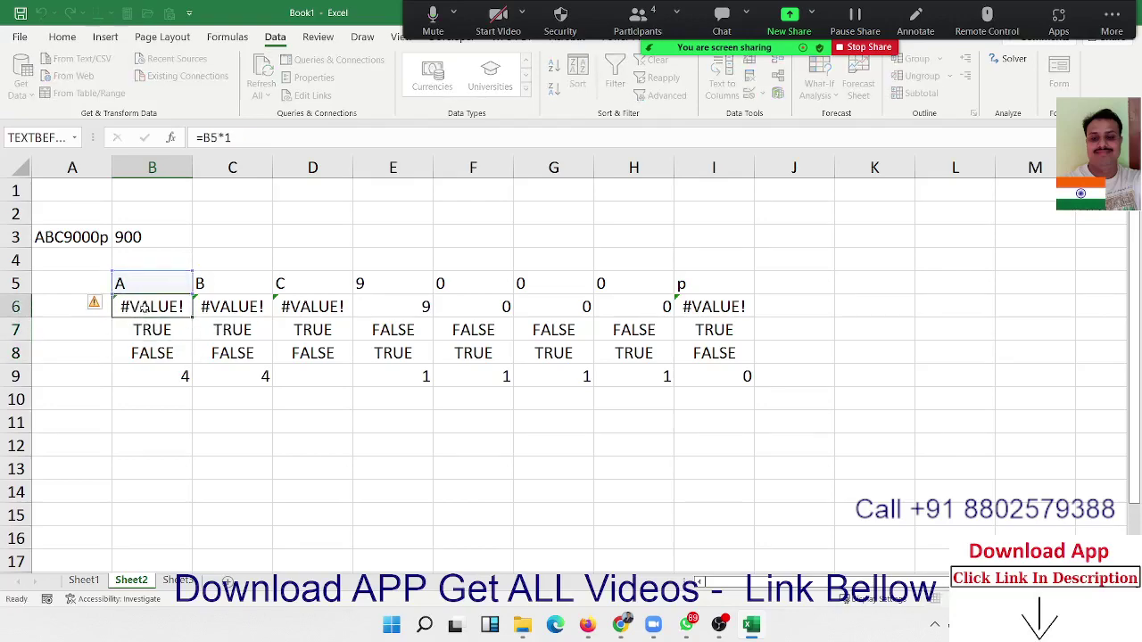
click(131, 279)
key(F2)
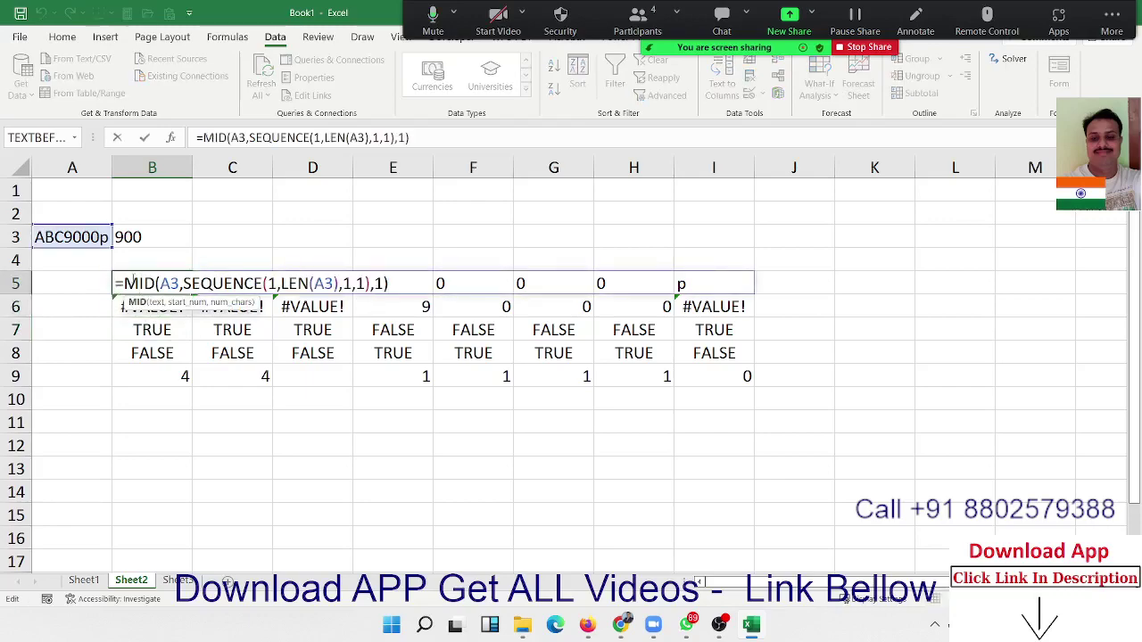
key(Escape)
drag(156, 351, 153, 294)
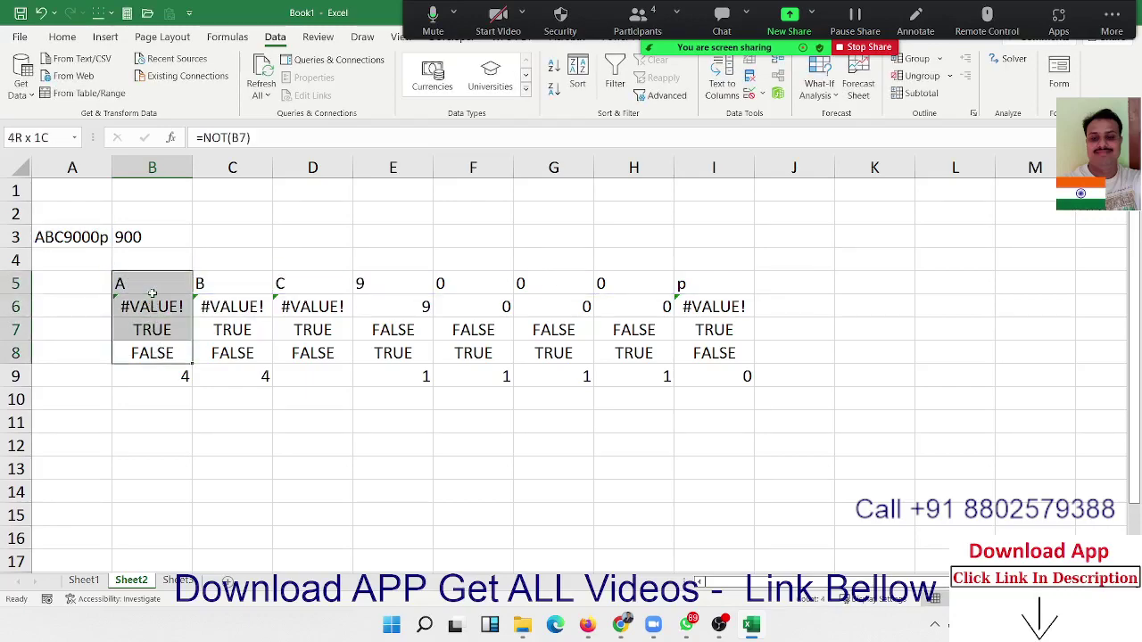
Step: Begin C3's formula as =MATCH(TRUE,NOT(ISERROR(MID(, fixing a wrong ISBLANK pick
click(212, 242)
text(=ma)
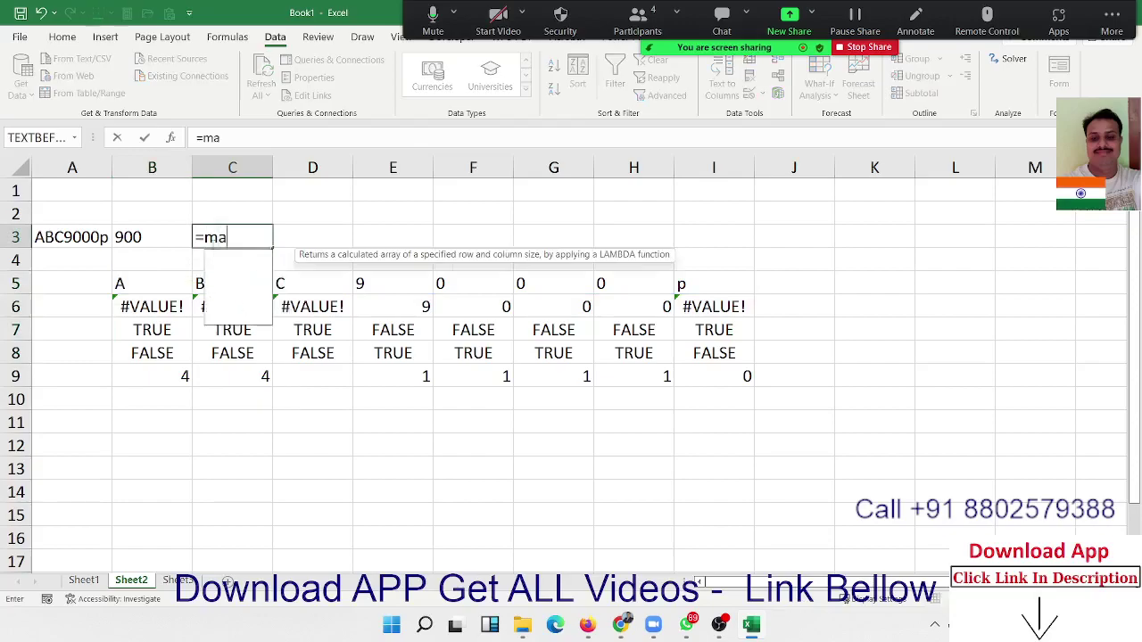
text(t)
key(Tab)
text(tru)
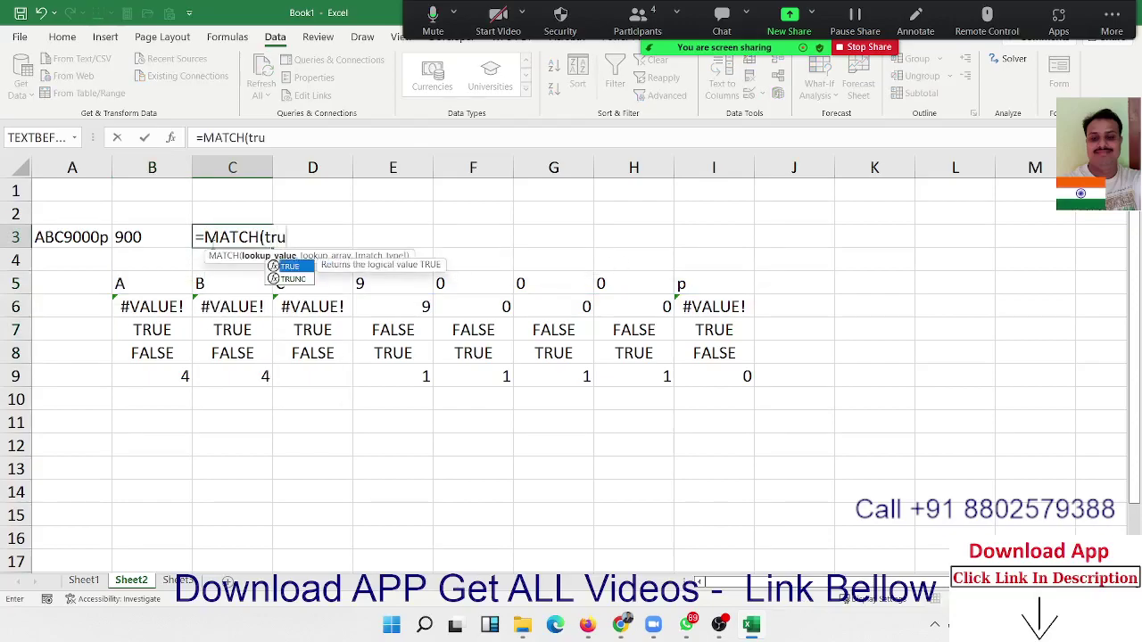
key(Tab)
text(,)
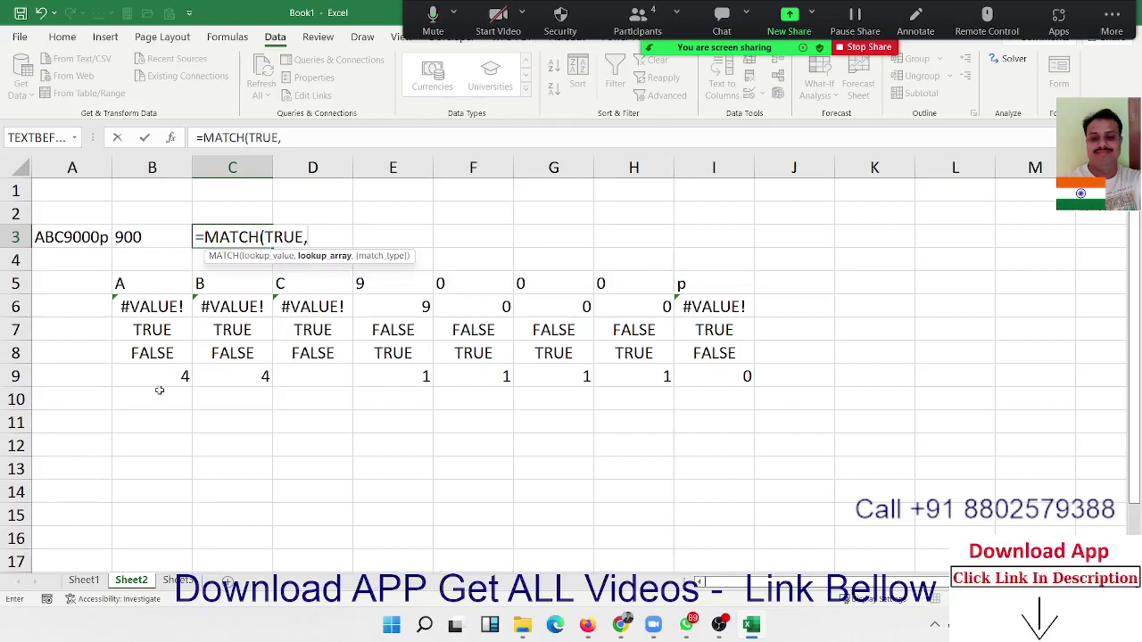
text(not)
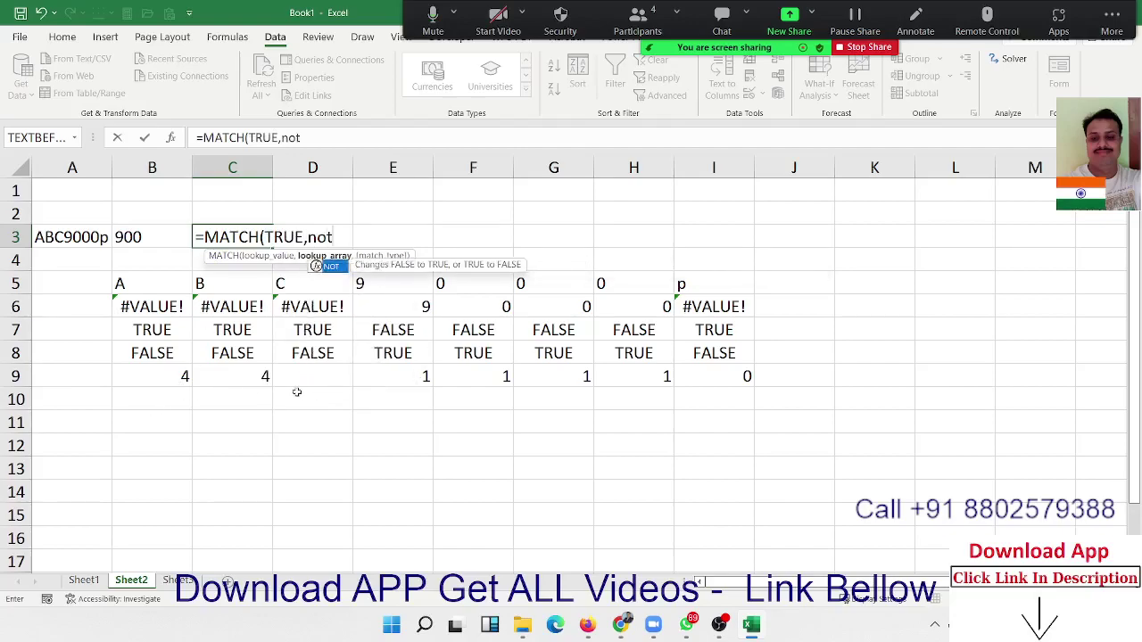
key(Tab)
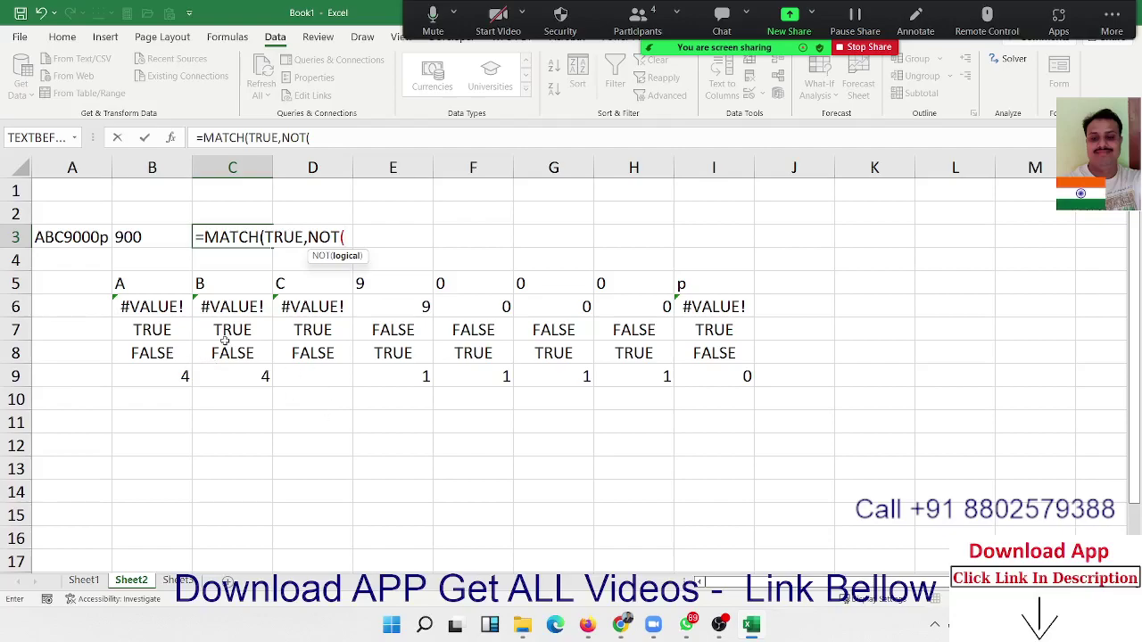
text(is)
key(Tab)
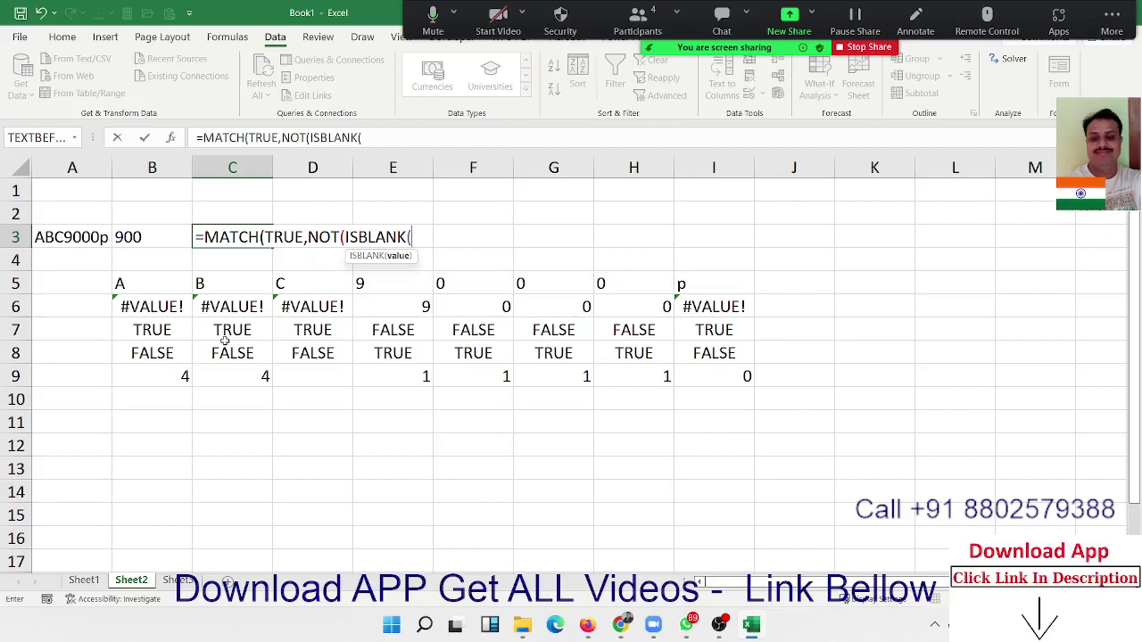
text(mid)
key(Tab)
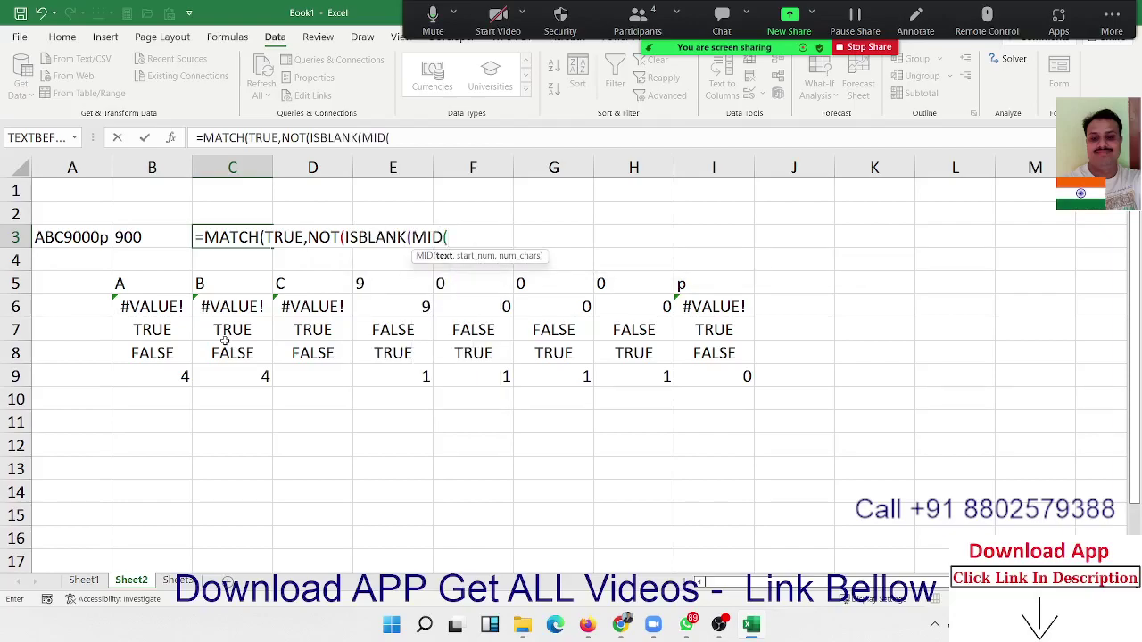
key(BackSpace)
key(BackSpace)
key(BackSpace)
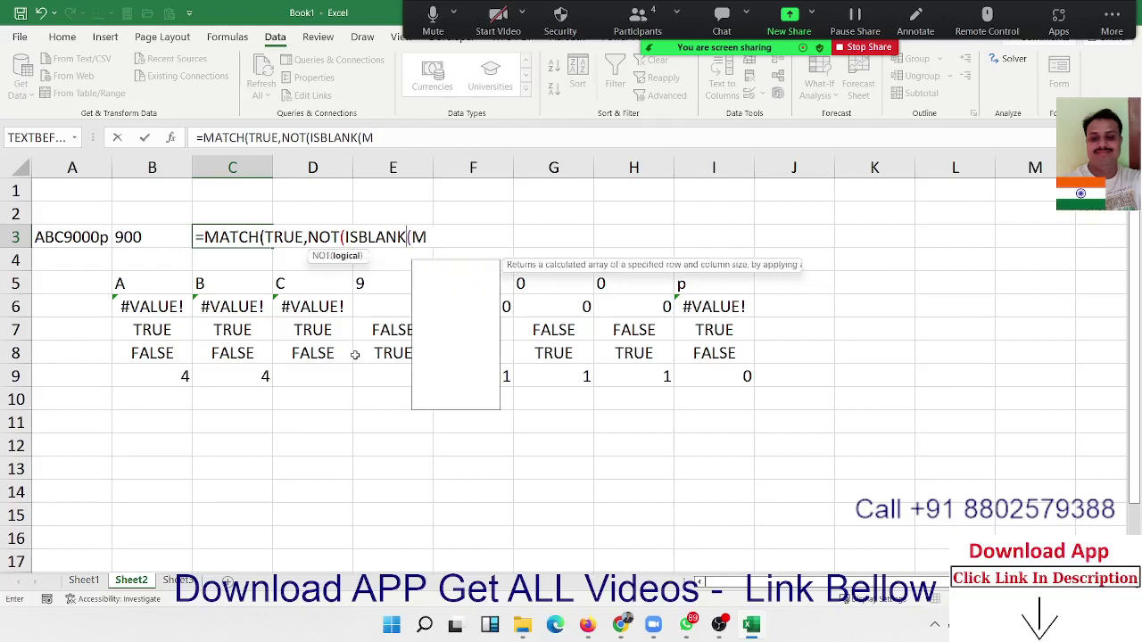
key(BackSpace)
key(BackSpace)
key(BackSpace)
key(Down)
key(Down)
key(Tab)
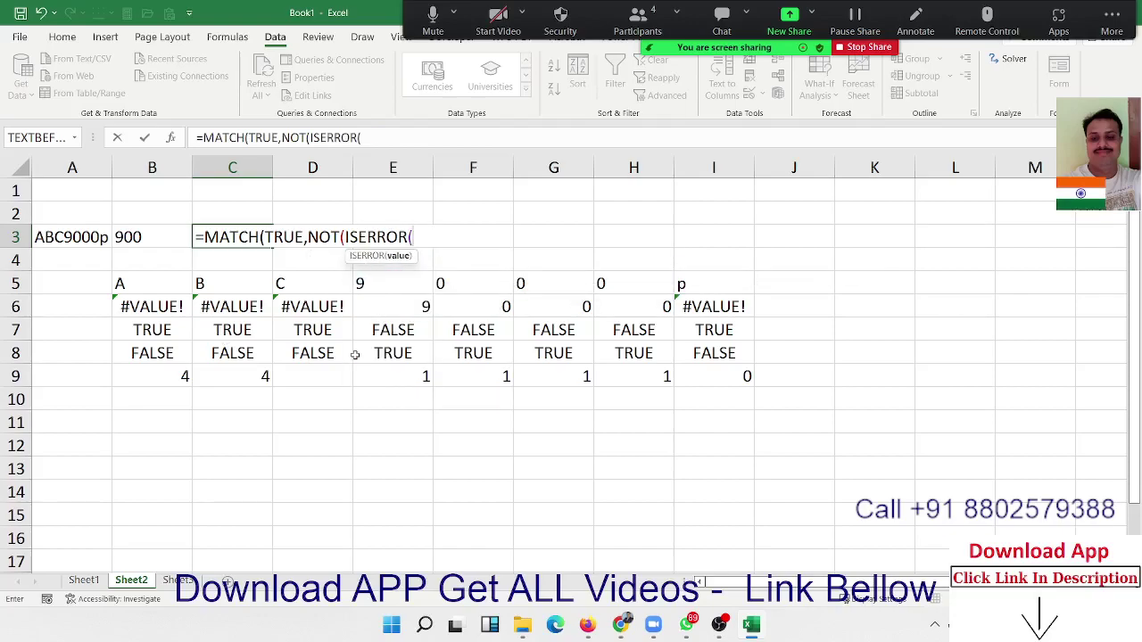
text(mi)
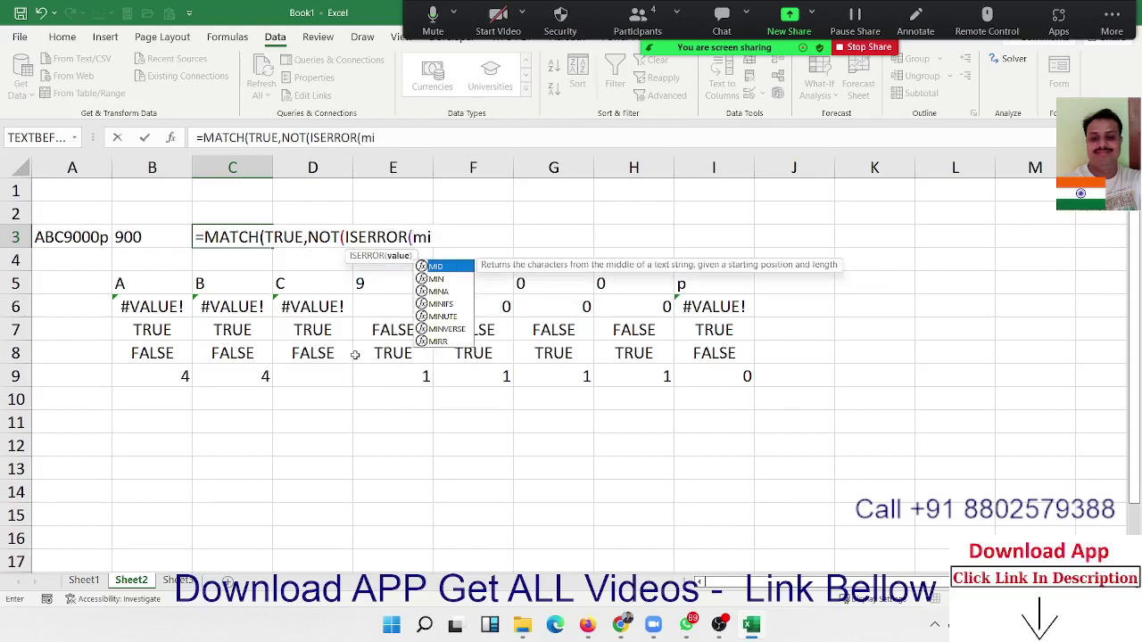
text(d)
key(Tab)
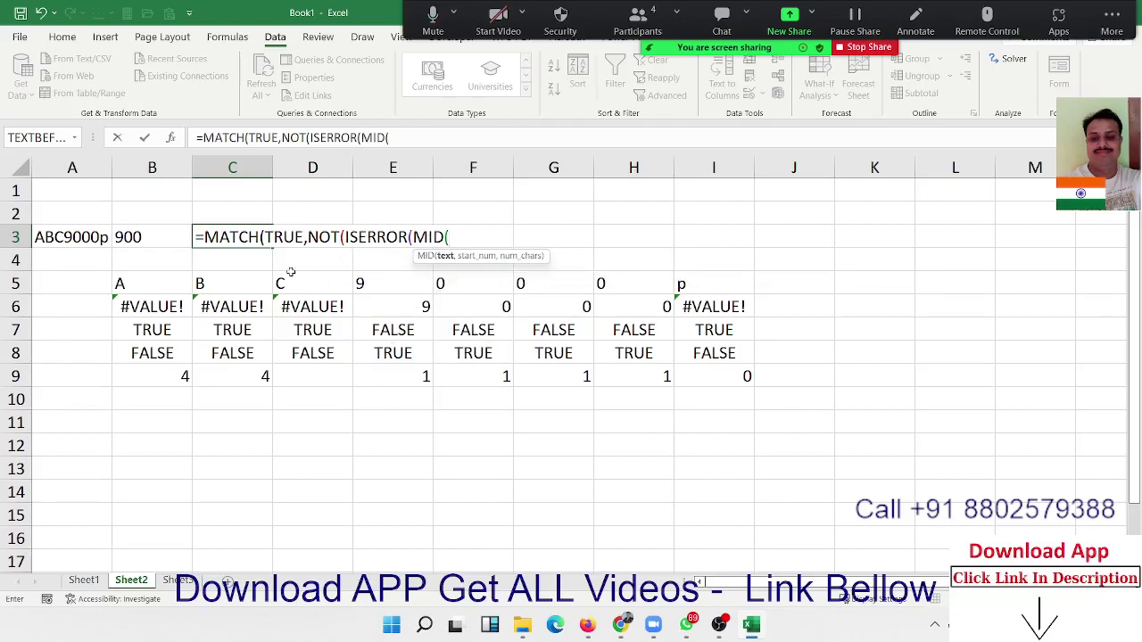
Step: Complete MID with A3, SEQUENCE(1,LEN(A3),1,1), length 1, *1 and match type 0
click(83, 236)
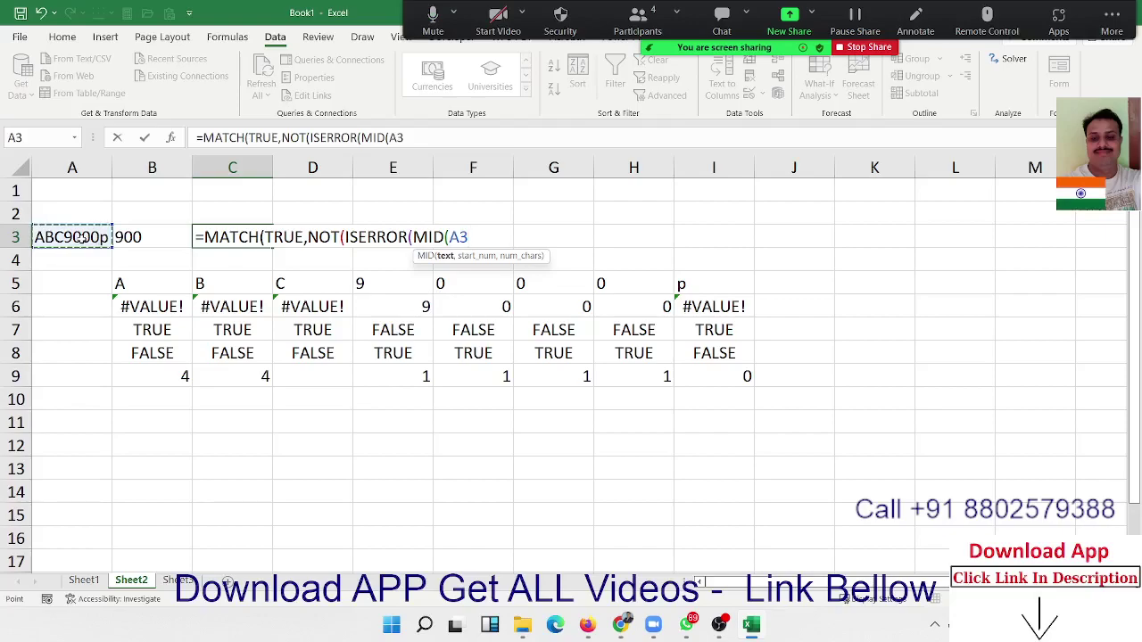
text(,ser)
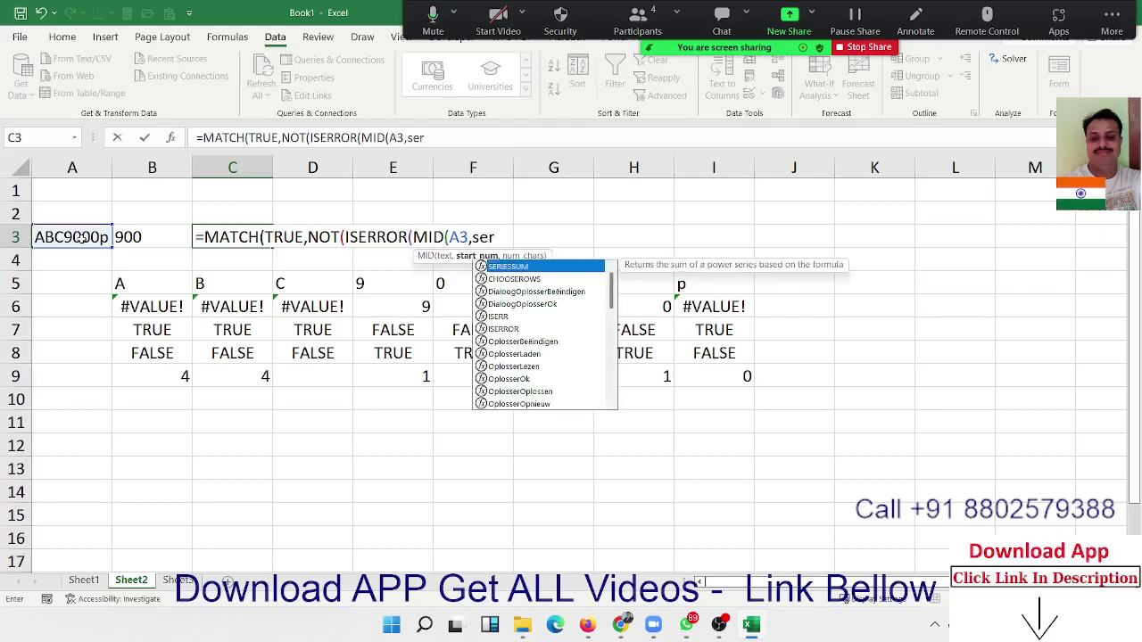
key(BackSpace)
key(BackSpace)
key(BackSpace)
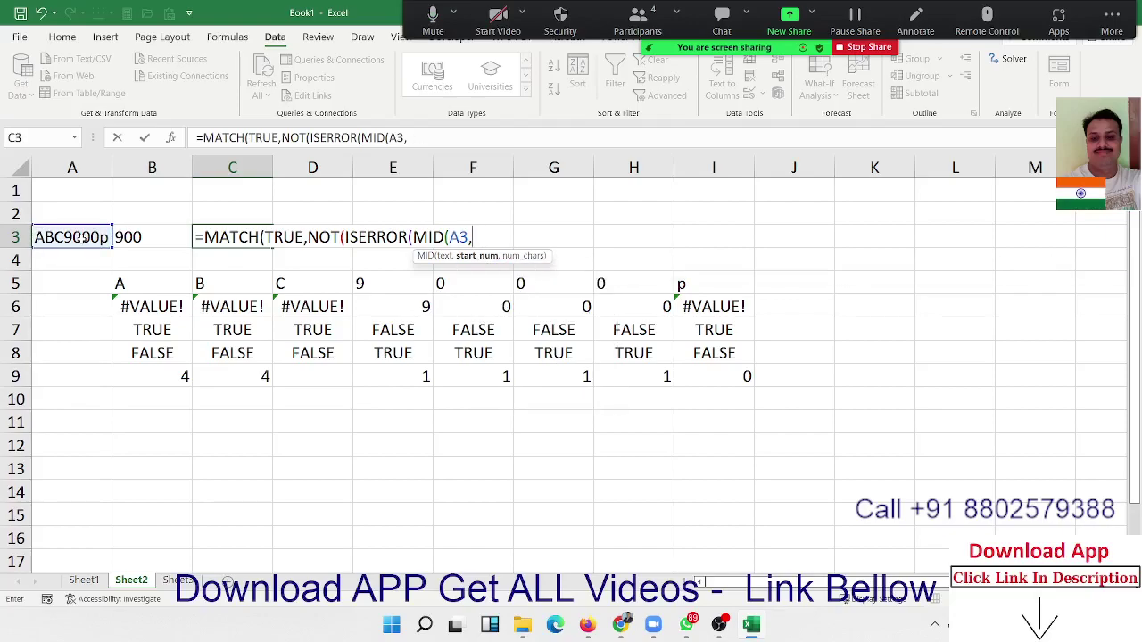
text(s)
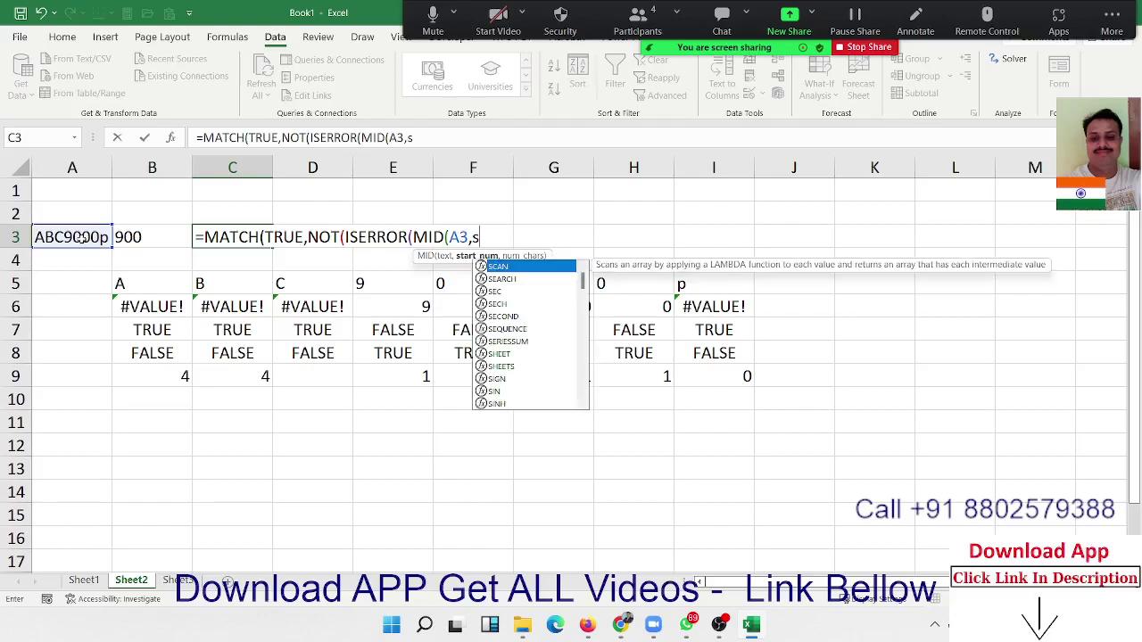
text(e)
key(Down)
key(Down)
key(Down)
key(Down)
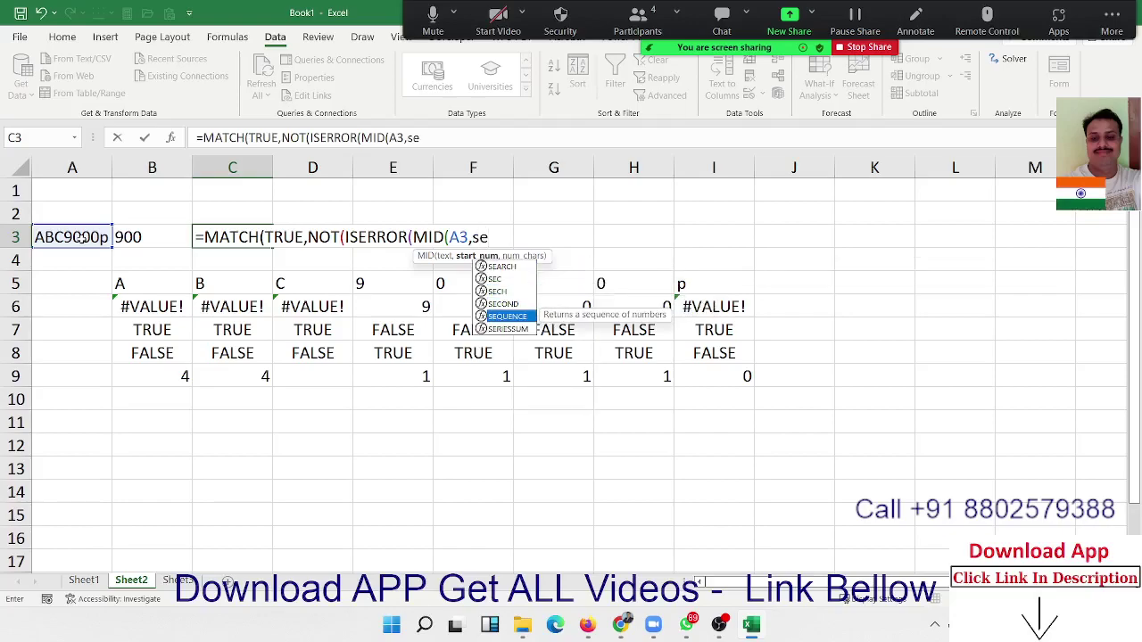
key(Tab)
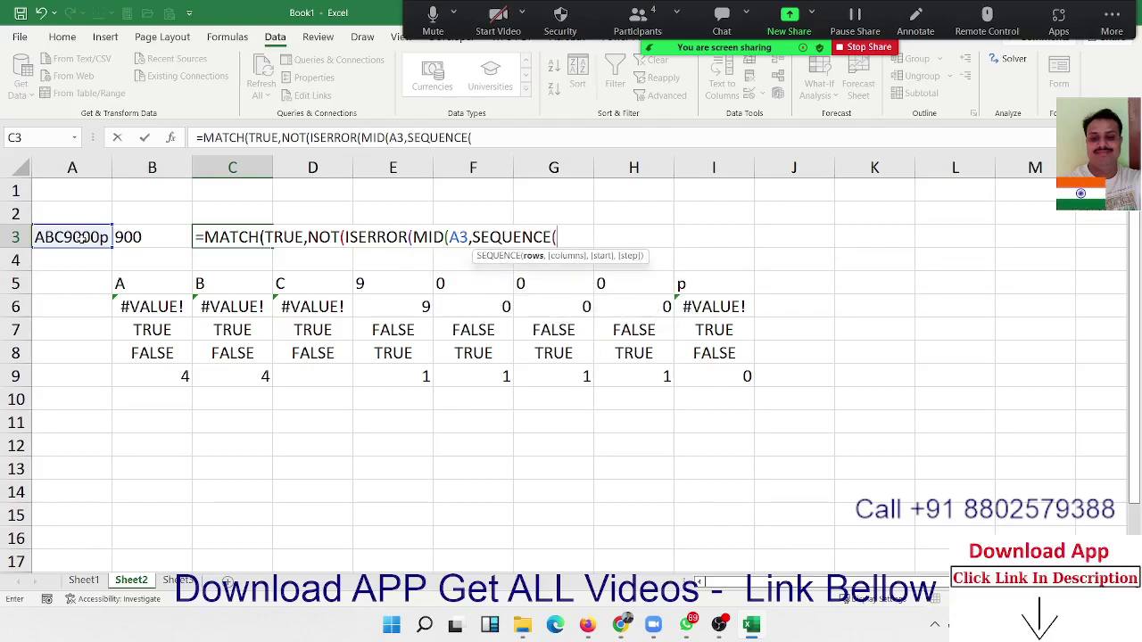
text(1,)
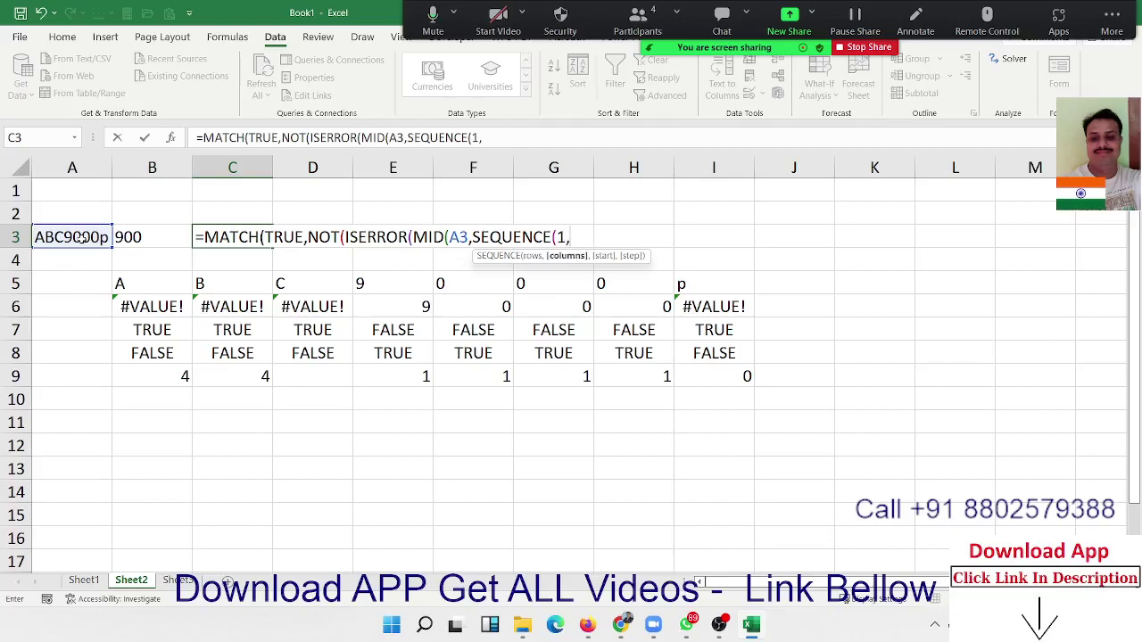
text(lem)
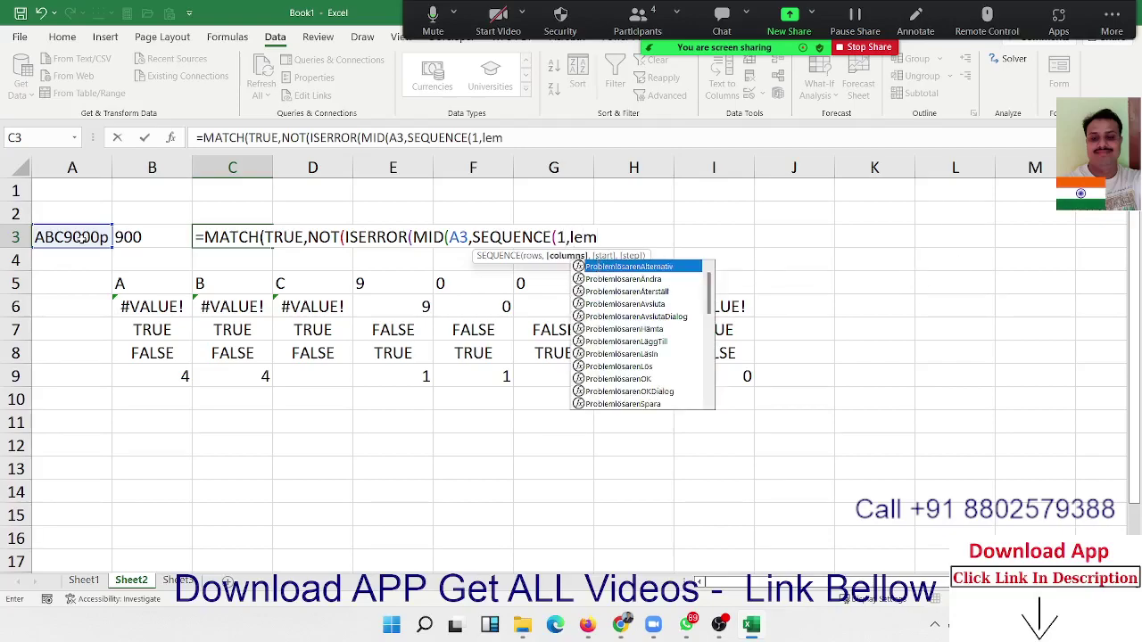
key(BackSpace)
text(n)
key(Tab)
click(80, 237)
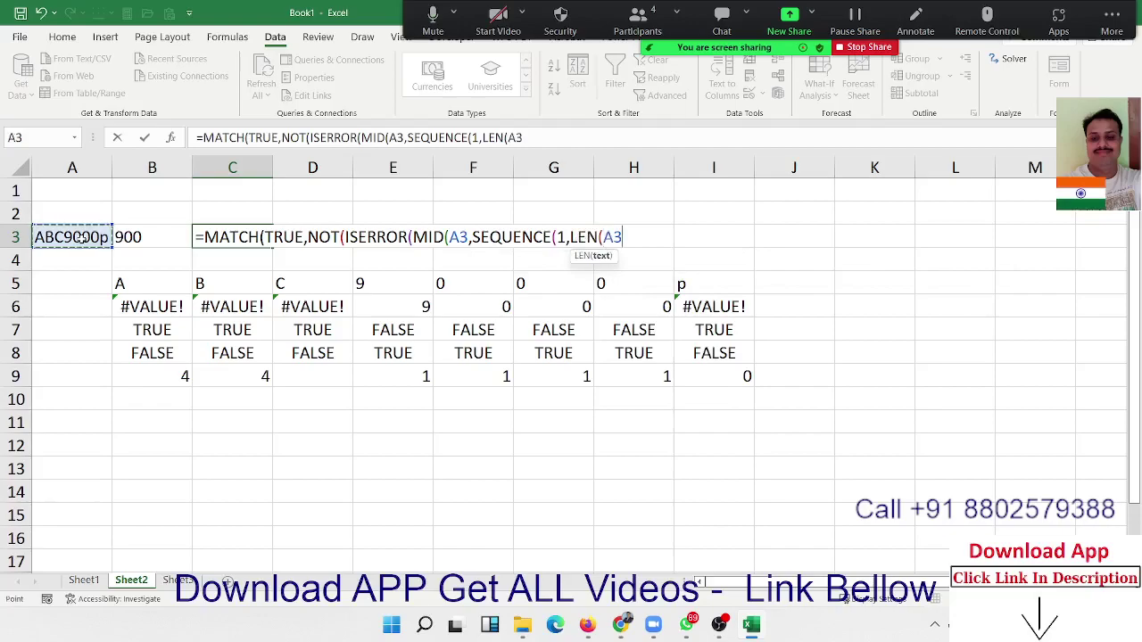
text())
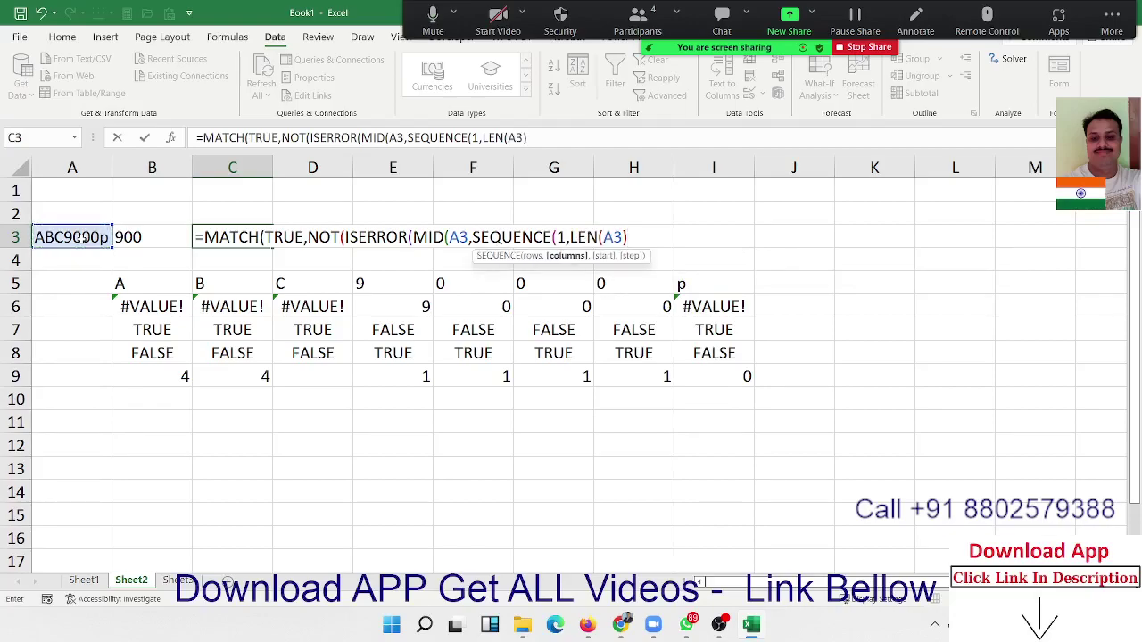
text(,1)
text(,1))
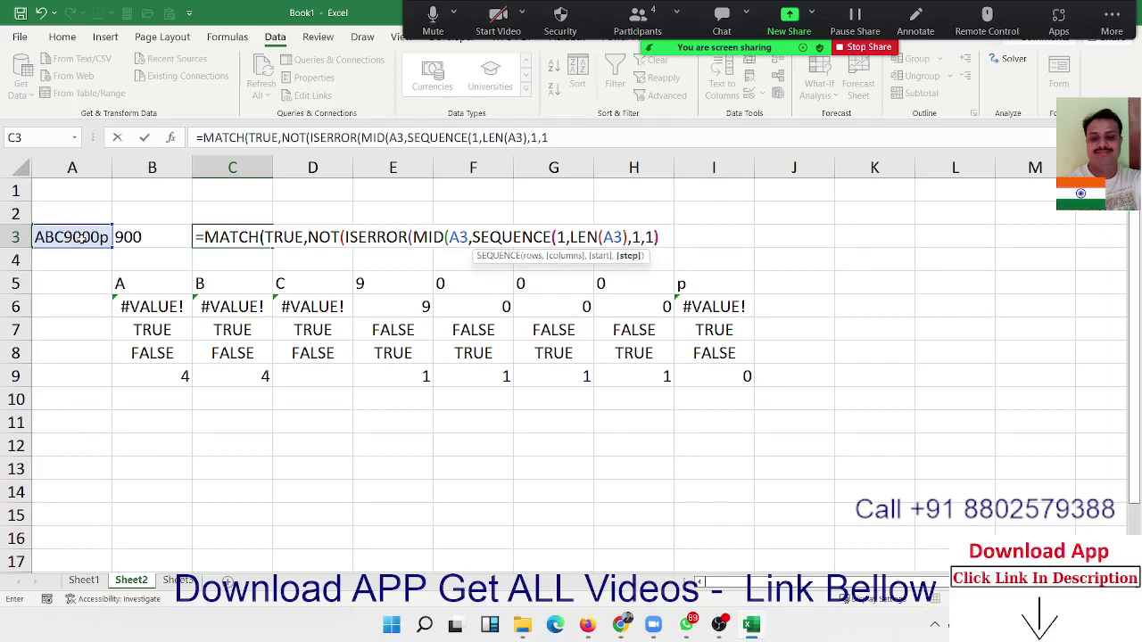
text(,1))
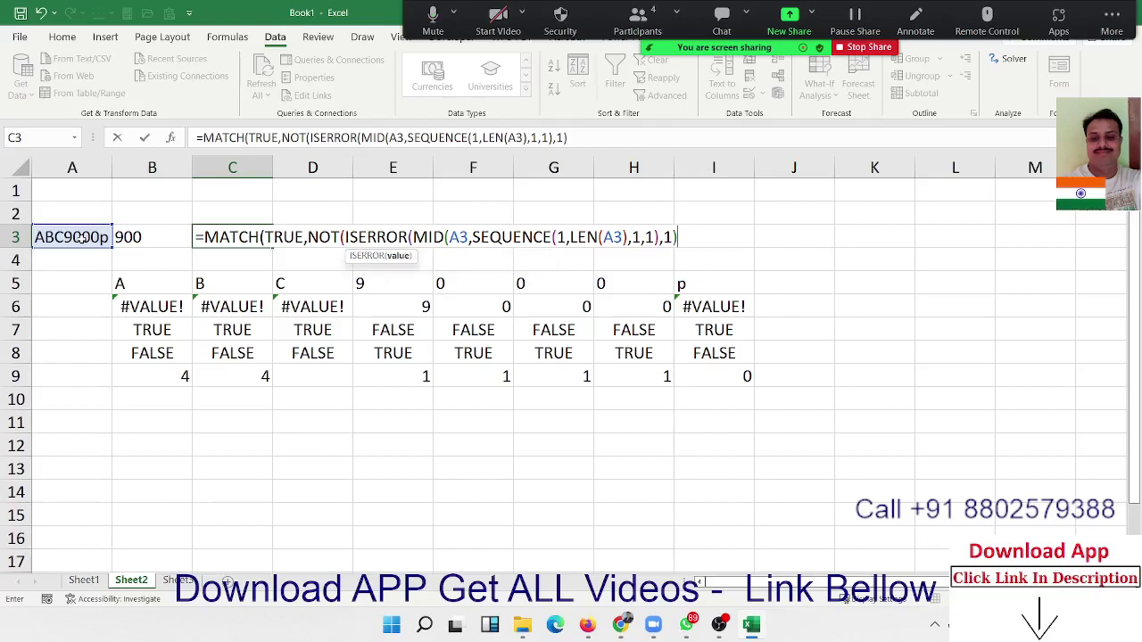
text(*1)
text())
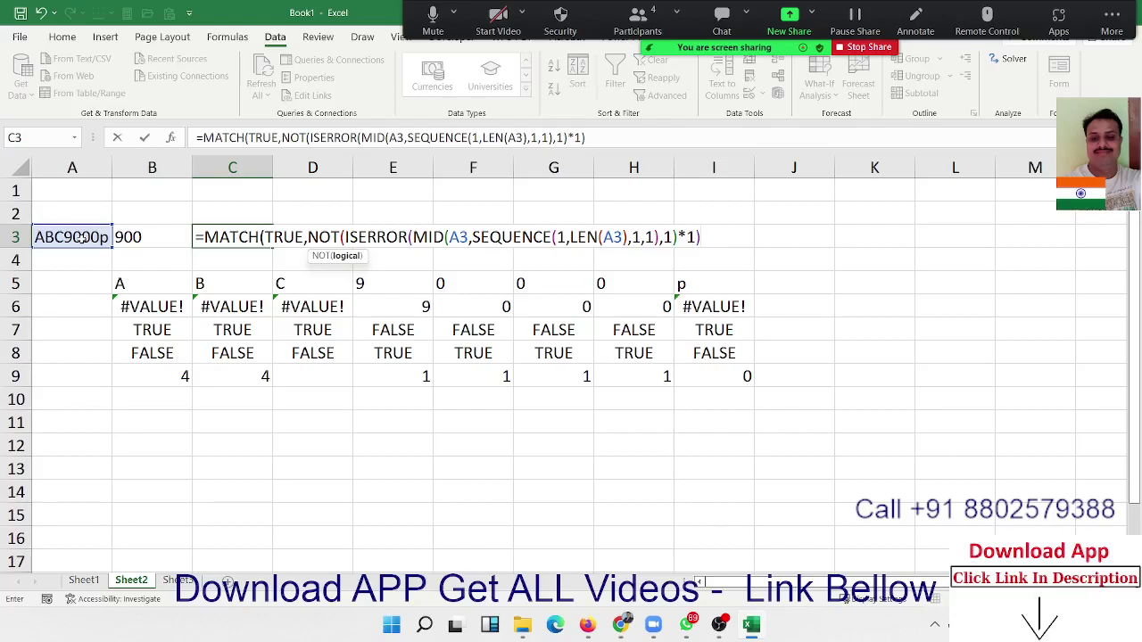
text())
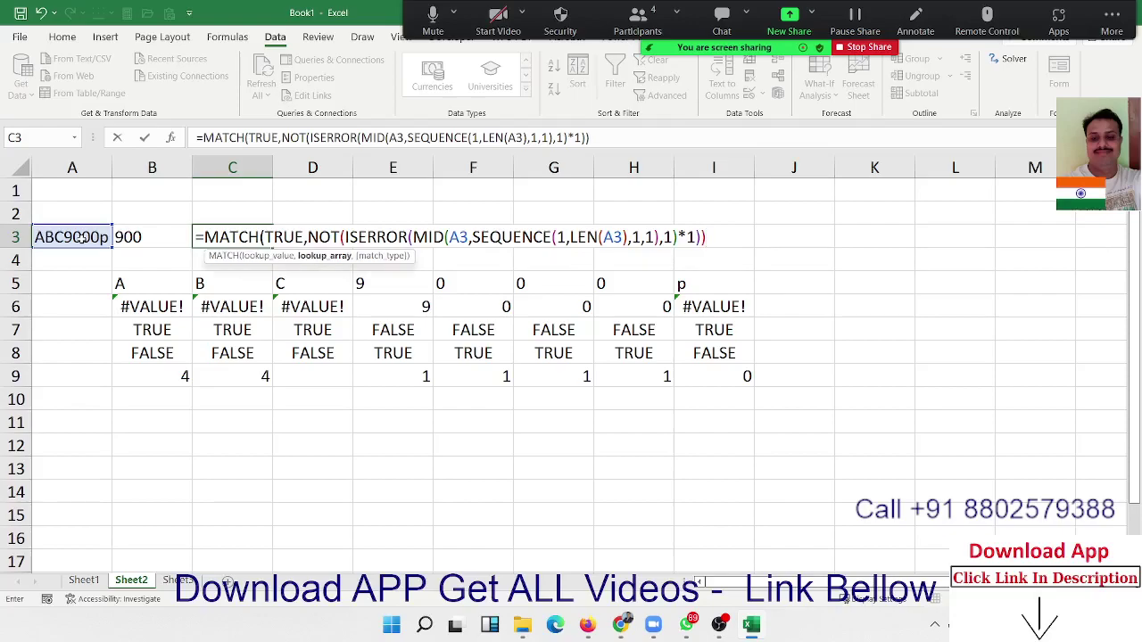
text(,)
text(0)
Step: Commit C3's formula, accept Excel's parenthesis correction, and confirm it returns 4
key(Return)
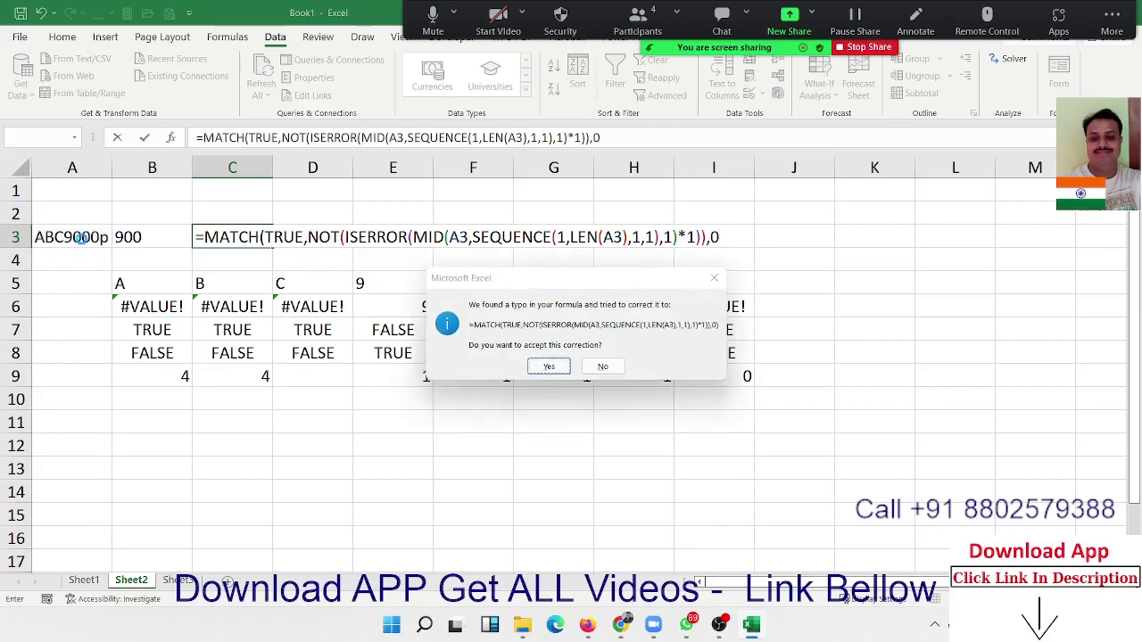
key(Return)
drag(152, 352, 167, 287)
double_click(259, 237)
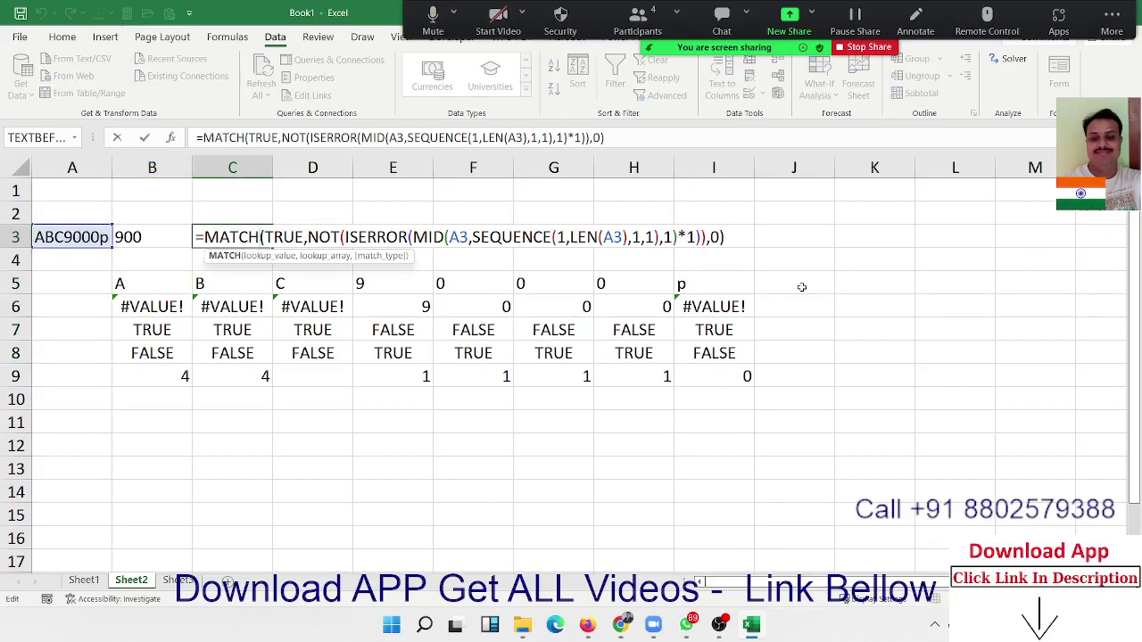
key(Return)
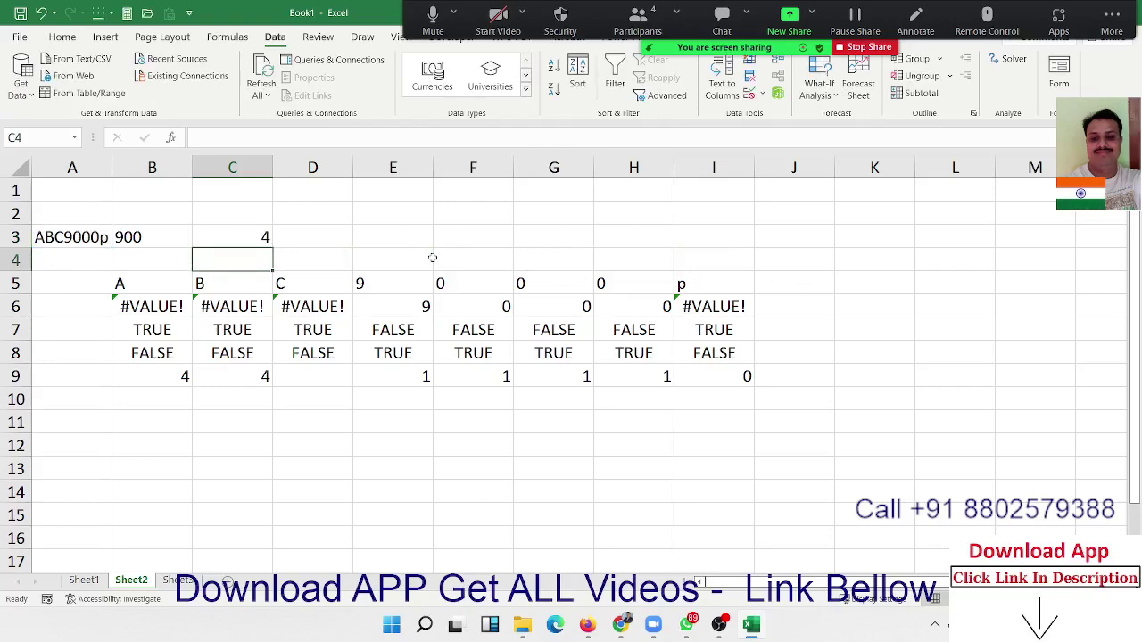
Step: Check C9's SUM formula and copy the NOT(ISERROR(...)*1) part of C3's formula
click(253, 370)
key(F2)
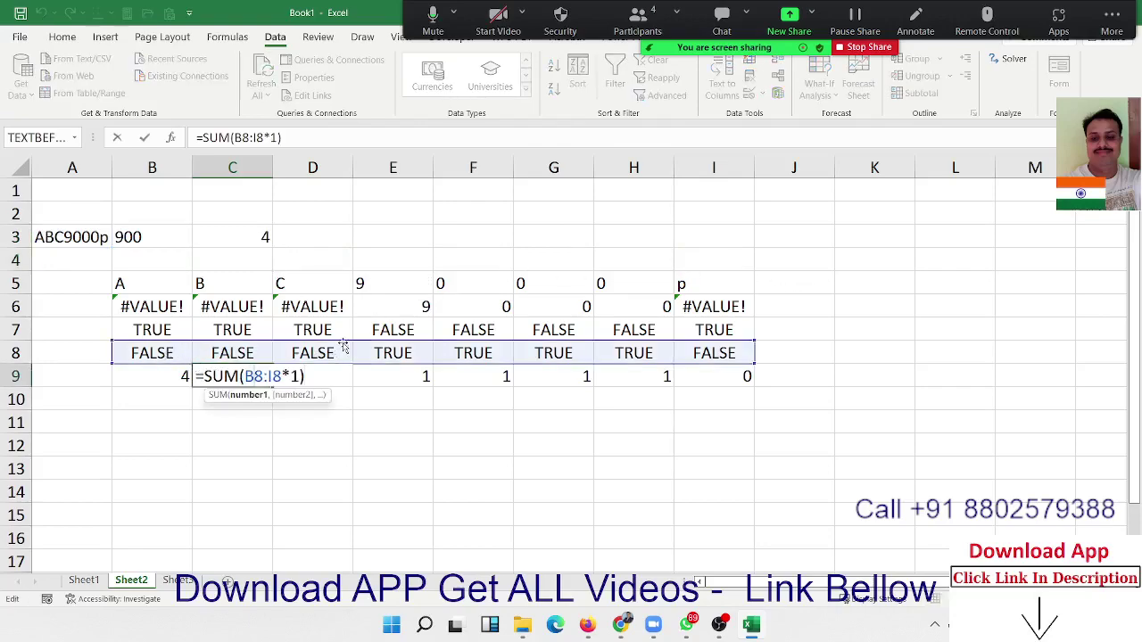
double_click(276, 138)
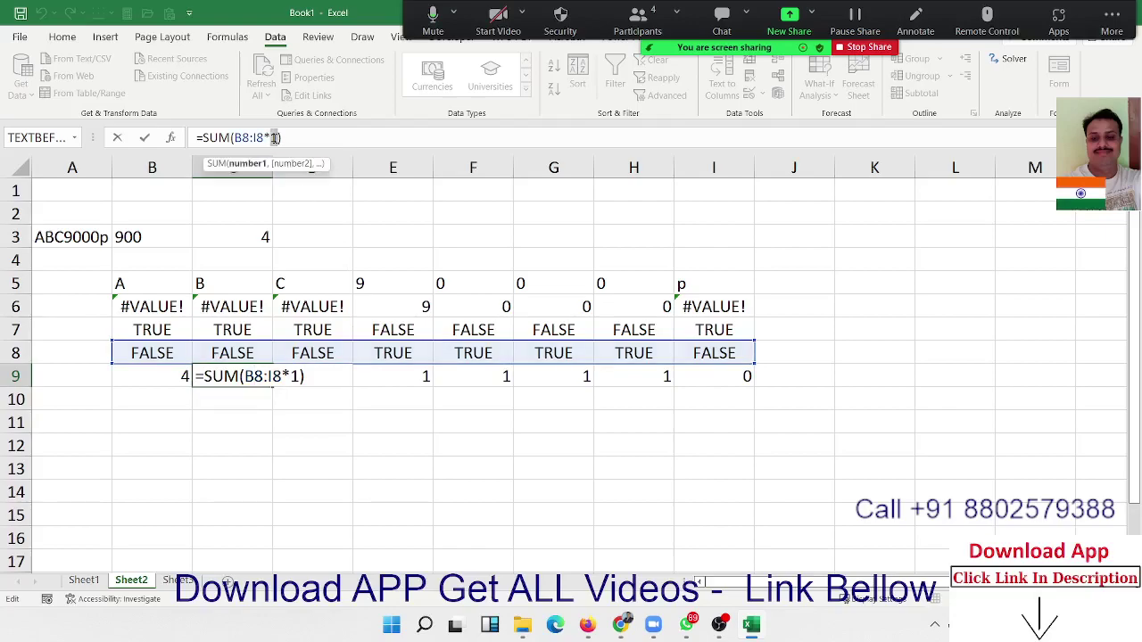
key(Escape)
double_click(250, 237)
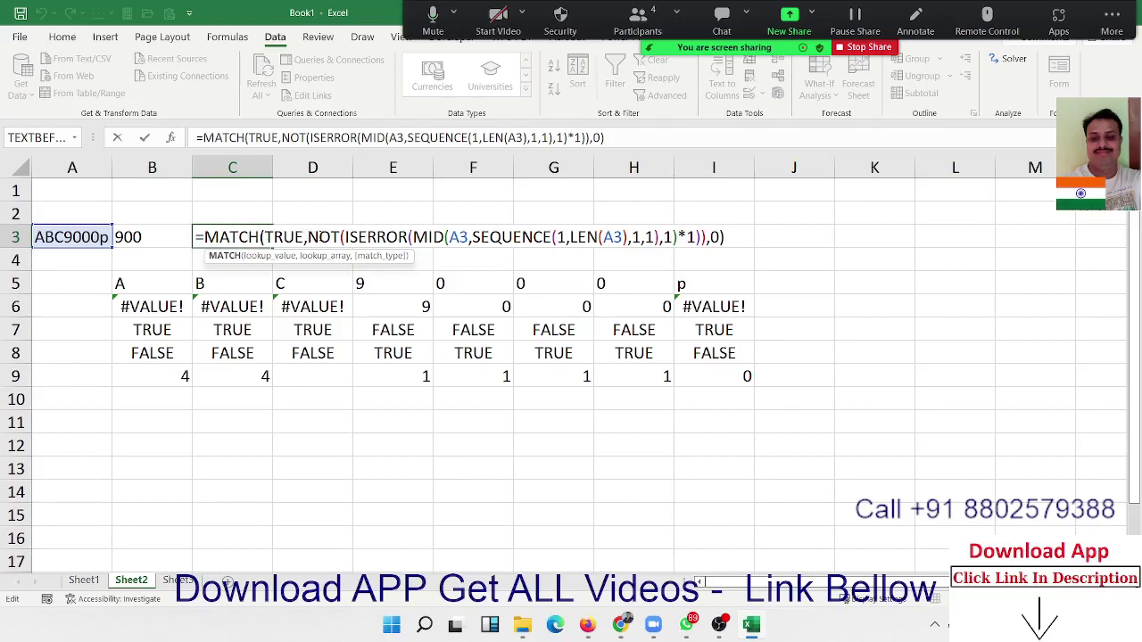
drag(308, 236, 706, 237)
key(ctrl+c)
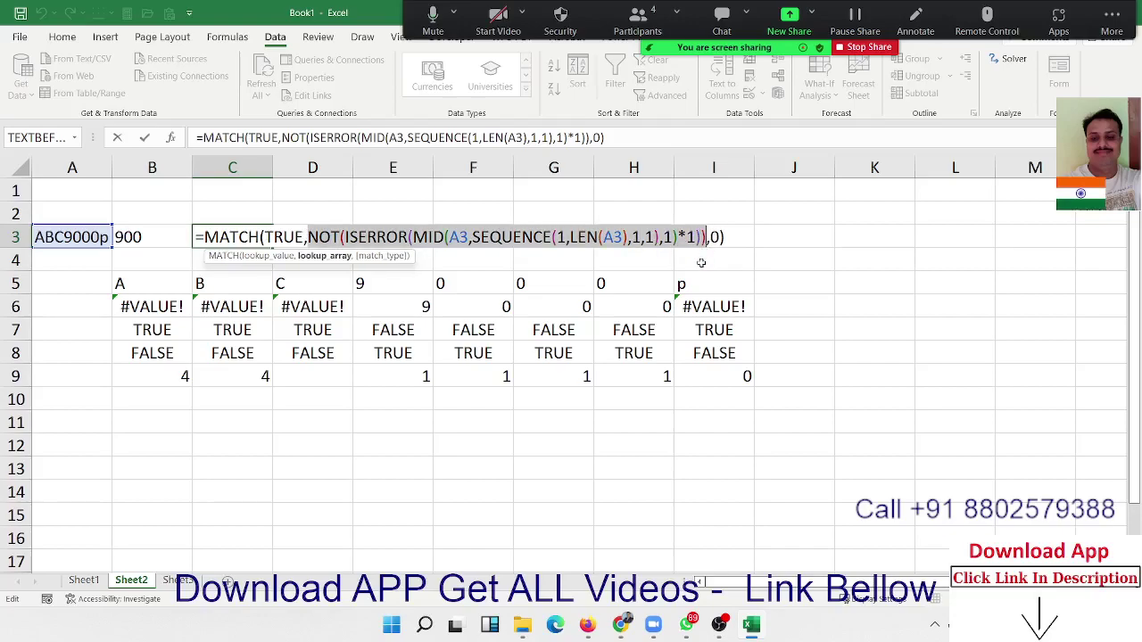
key(Escape)
Step: Enter =SUM(NOT(ISERROR(MID(A3,SEQUENCE(1,LEN(A3),1,1),1)*1))*1) in D3, returning 4
click(336, 231)
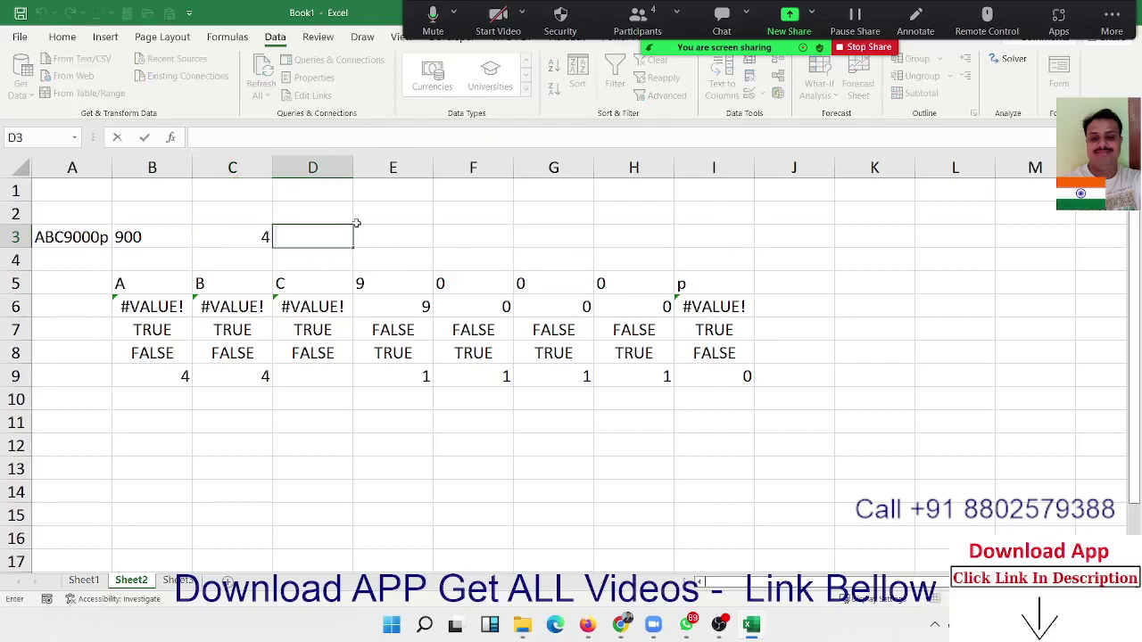
text(=sum)
key(Tab)
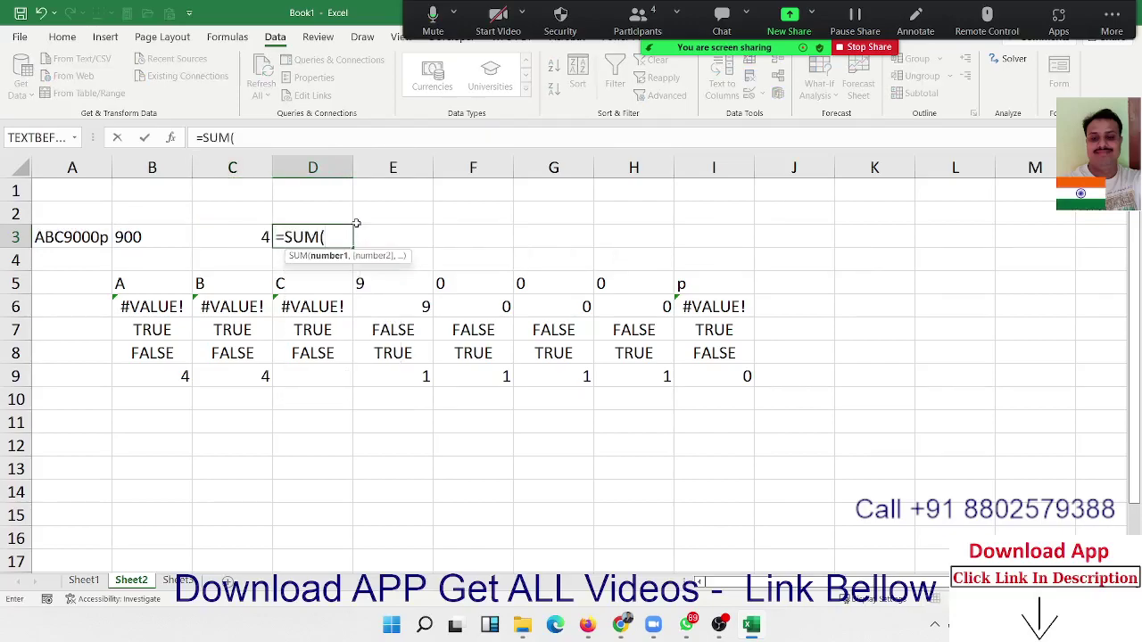
key(ctrl+v)
text(*1)
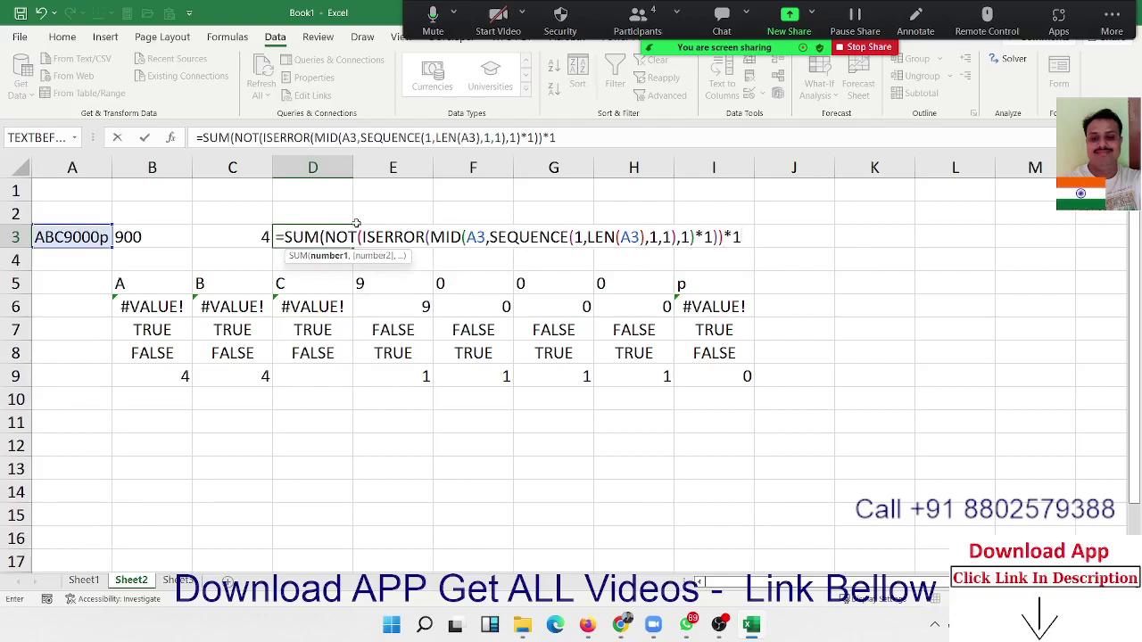
text())
key(Return)
key(Up)
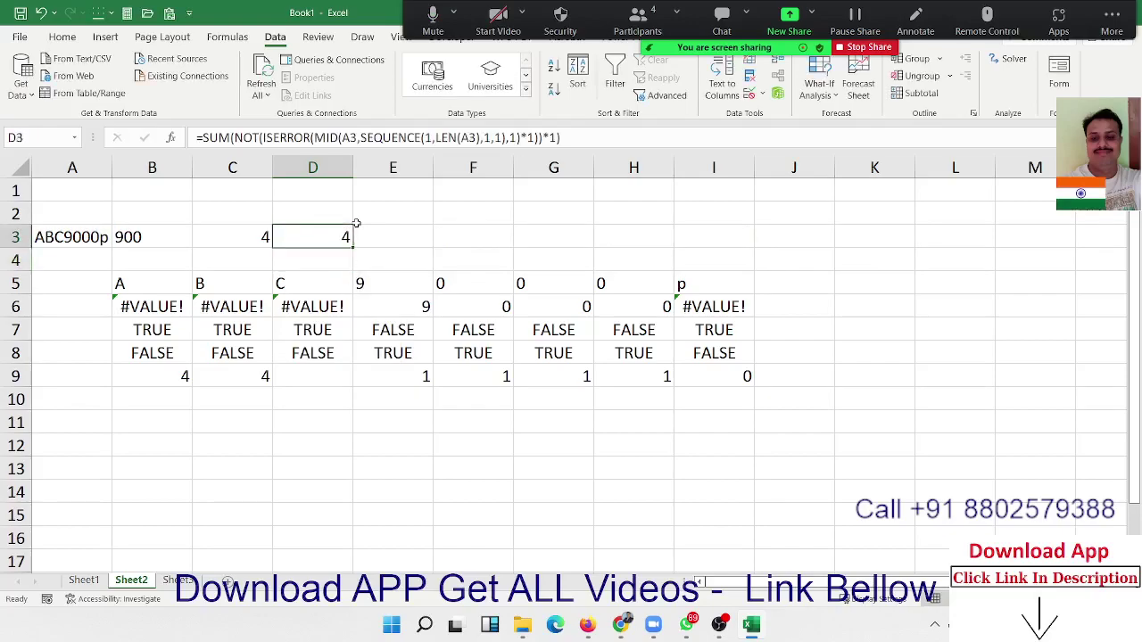
key(Right)
Step: Enter =MID(A3,C3,D3) in E3, which returns 9000
text(=mi)
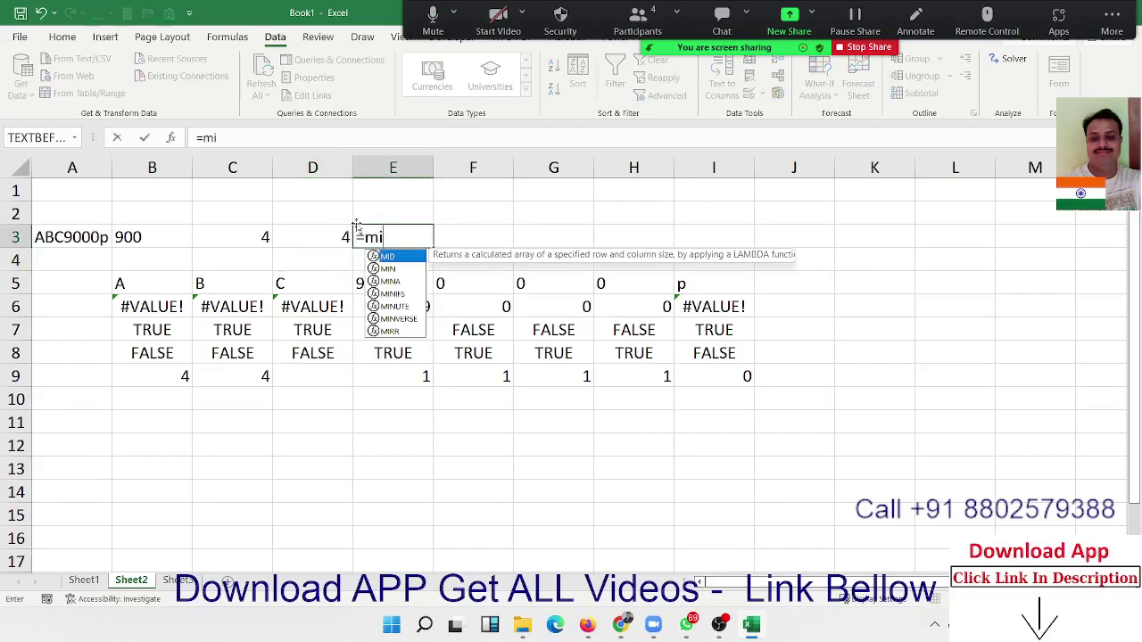
key(Tab)
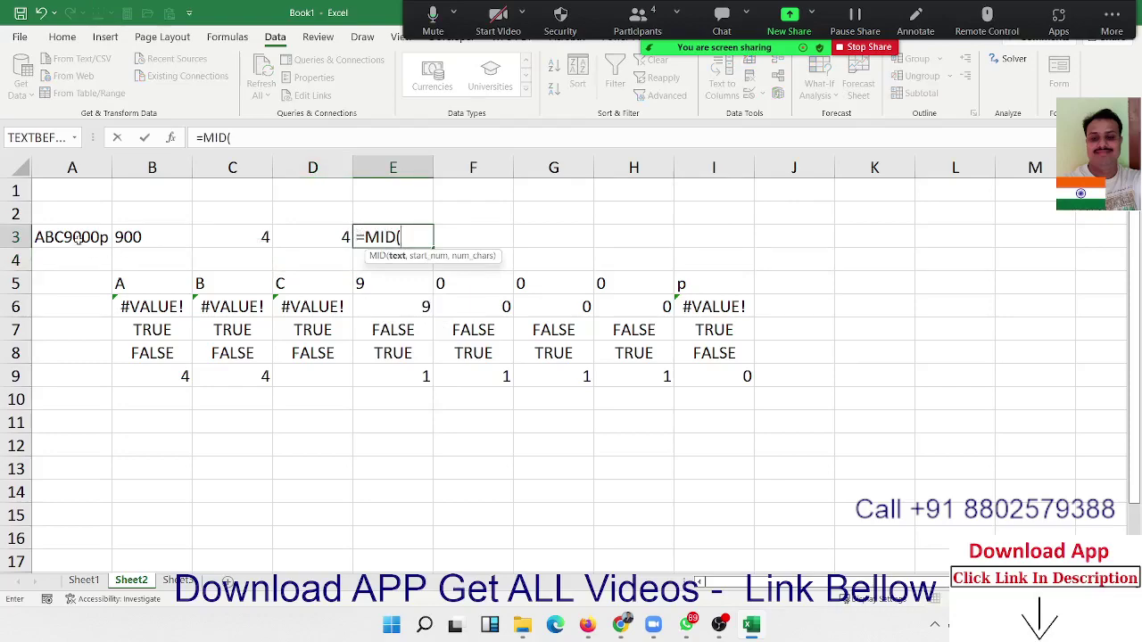
click(79, 241)
text(,)
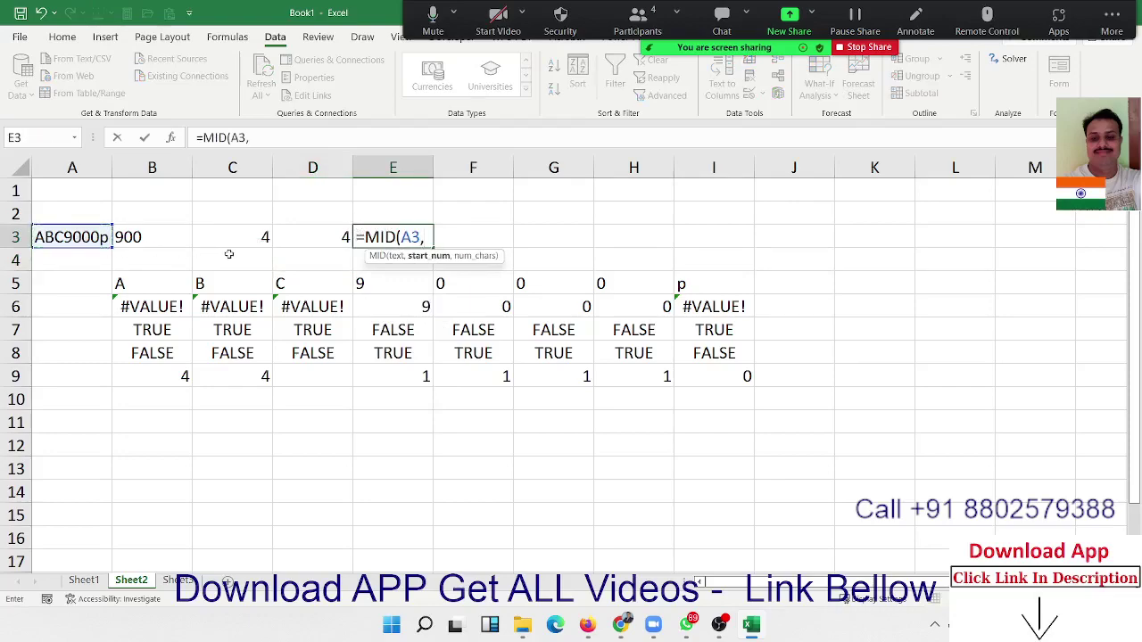
click(239, 238)
text(,)
click(290, 236)
key(Return)
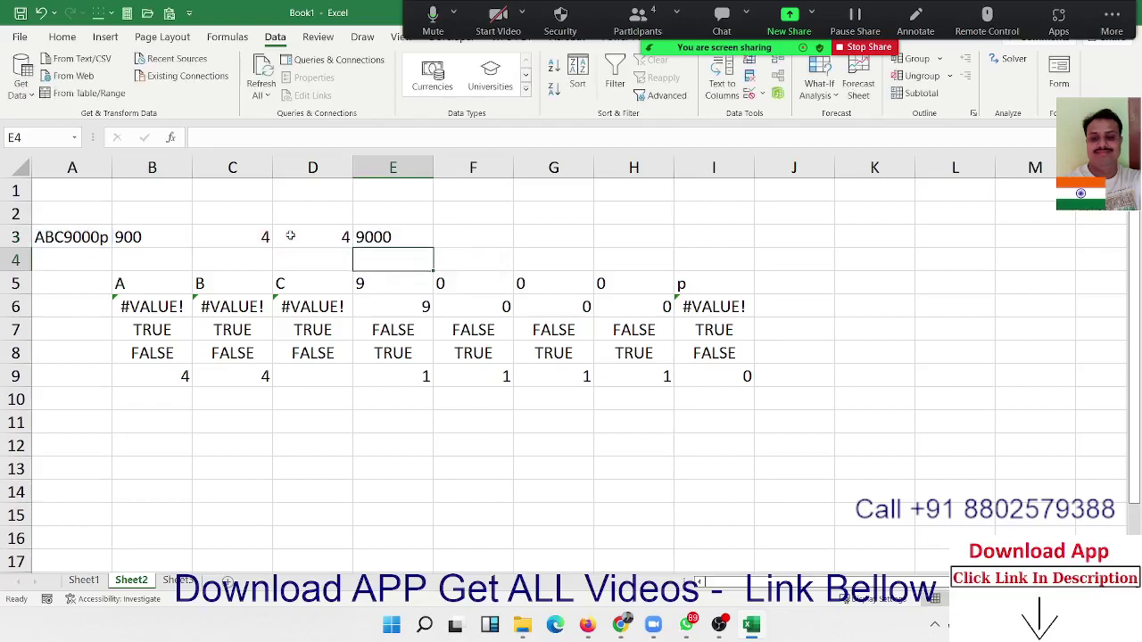
click(384, 239)
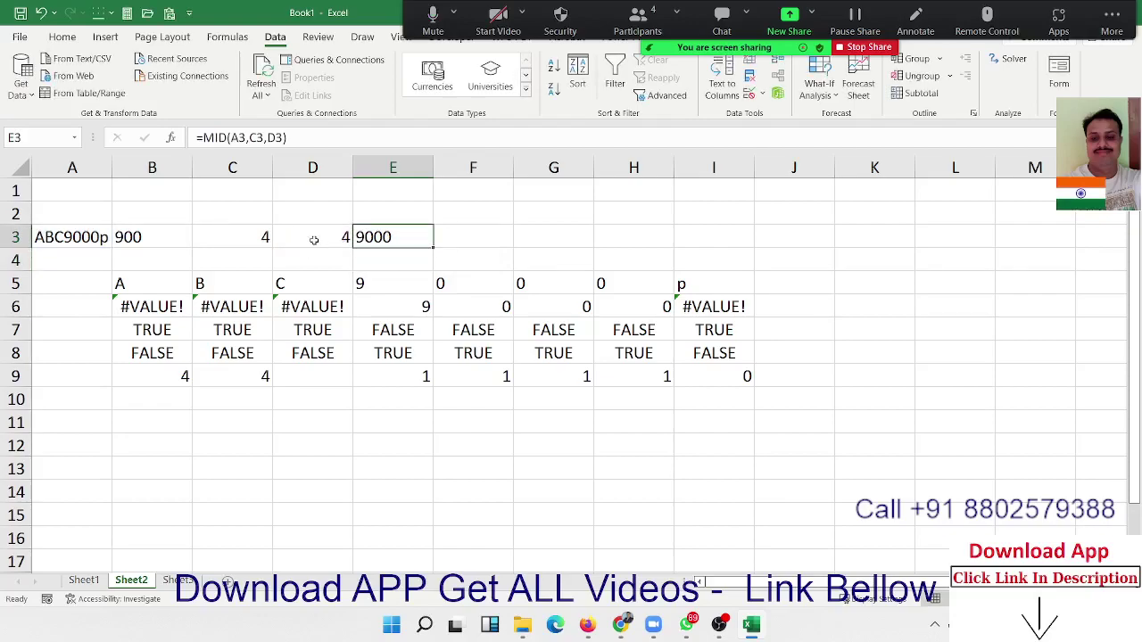
Step: Replace the C3 reference in E3 with C3's full MATCH formula
double_click(229, 237)
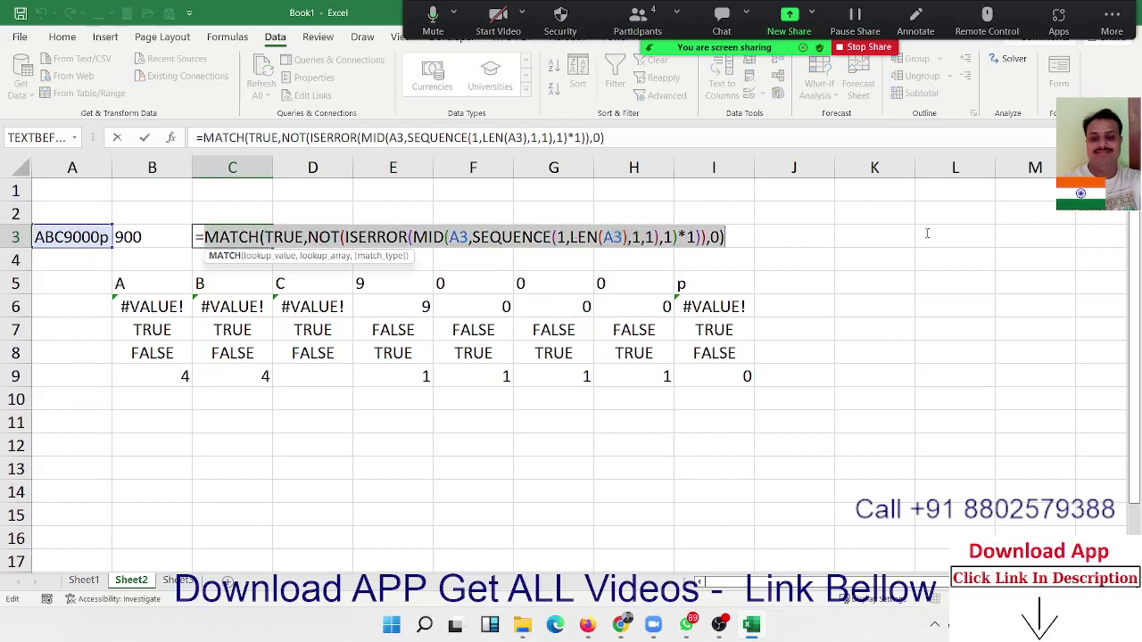
drag(203, 237, 927, 234)
key(ctrl+c)
key(Escape)
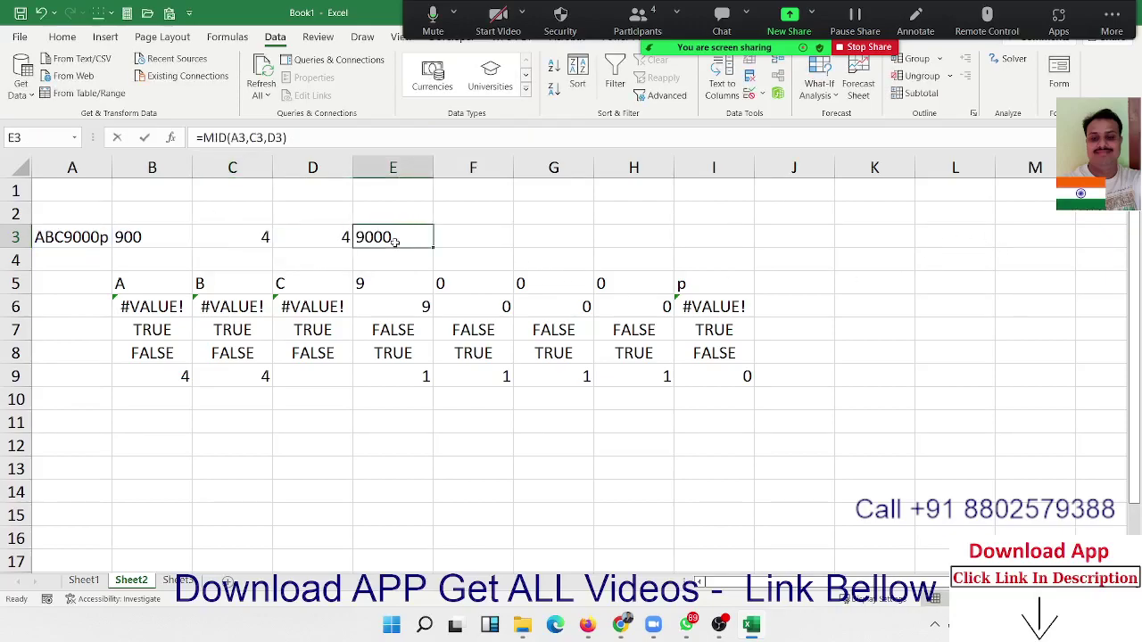
double_click(400, 239)
double_click(426, 238)
key(ctrl+v)
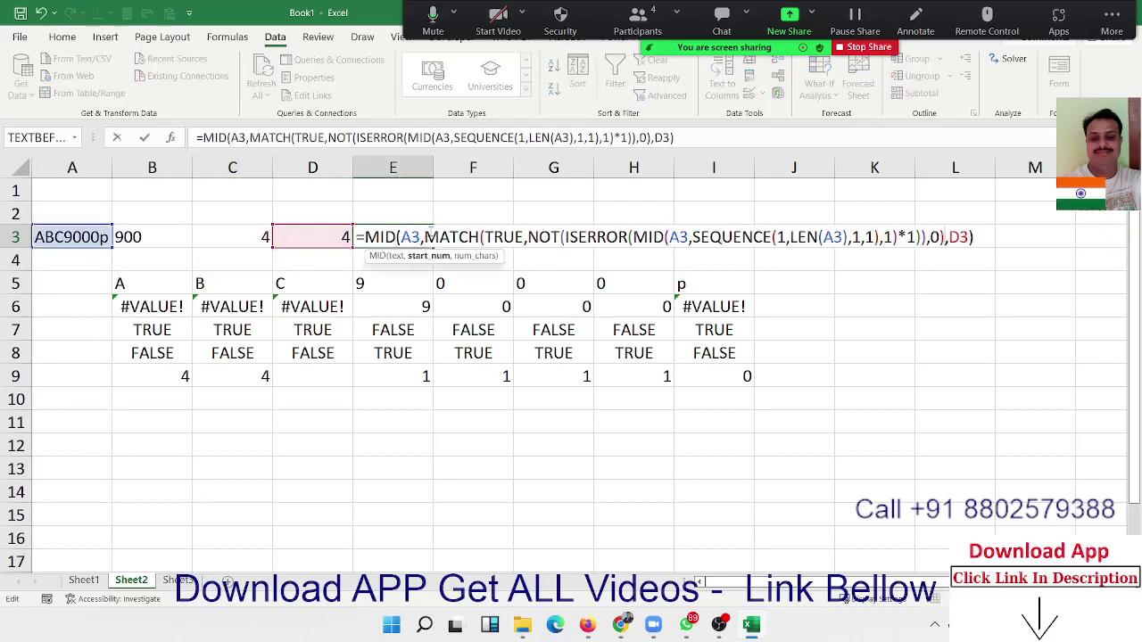
key(Return)
Step: Replace the D3 reference in E3 with D3's full SUM formula, still returning 9000
double_click(339, 237)
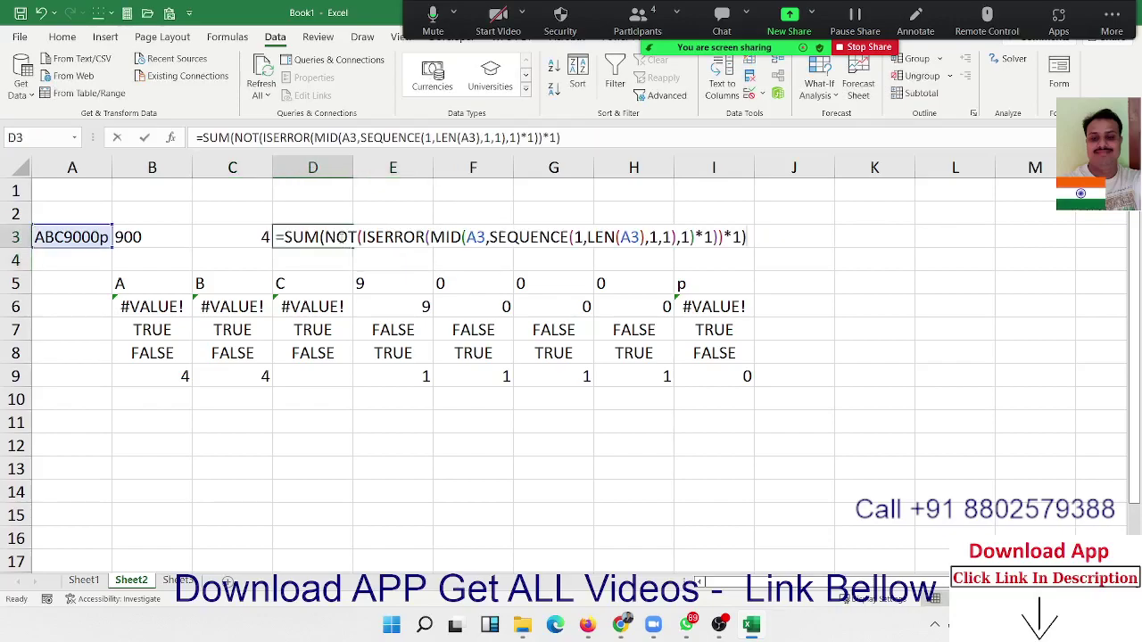
drag(284, 237, 799, 229)
key(ctrl+c)
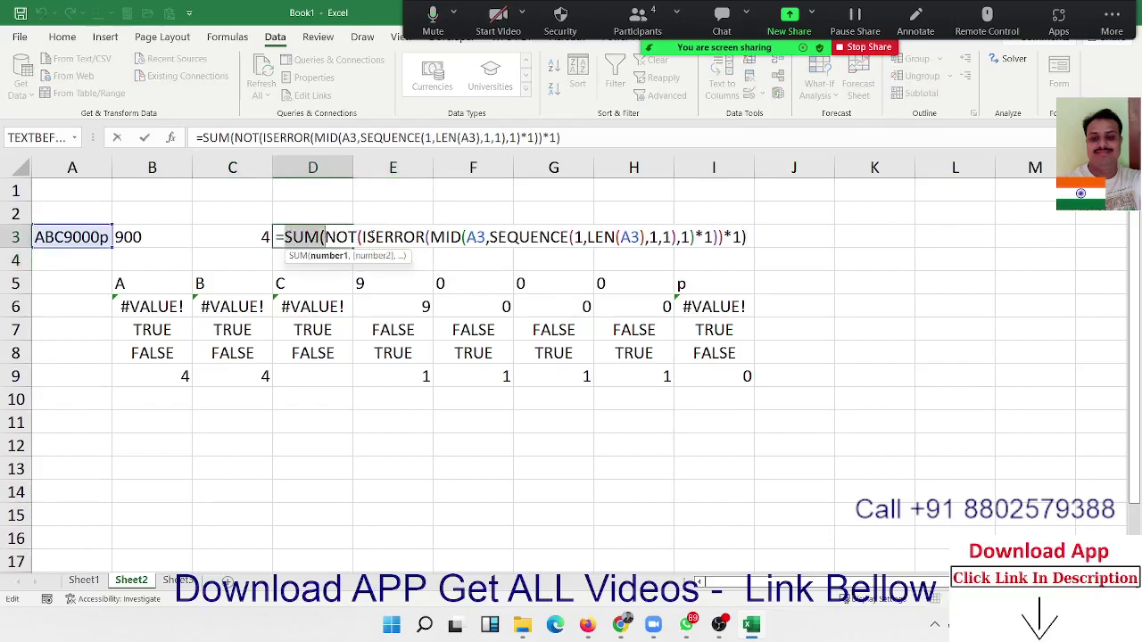
key(Escape)
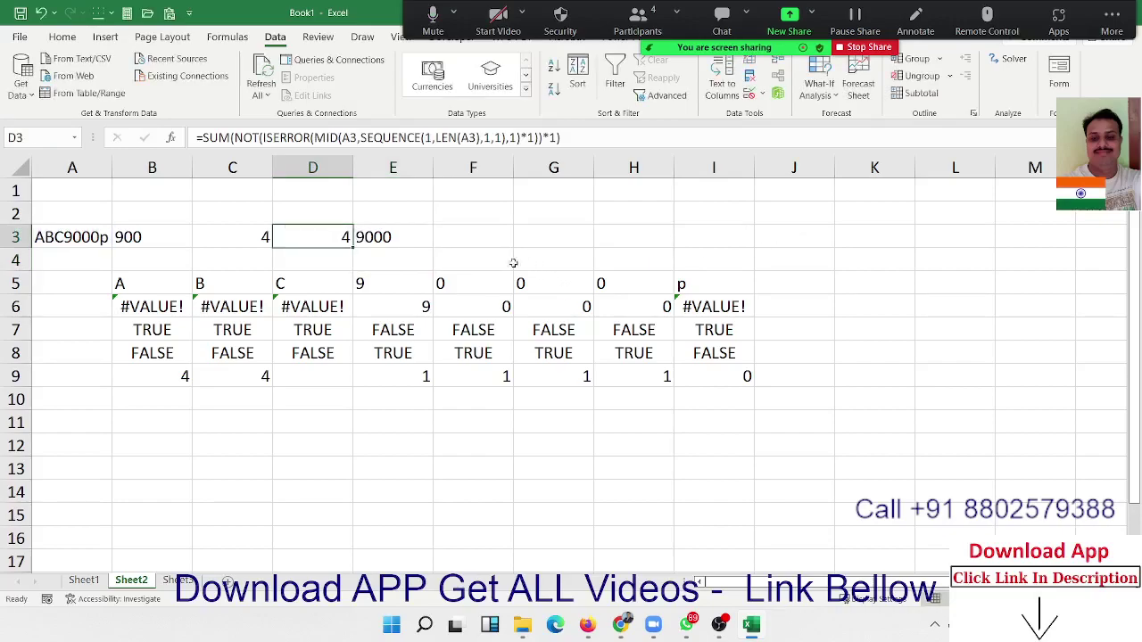
double_click(401, 233)
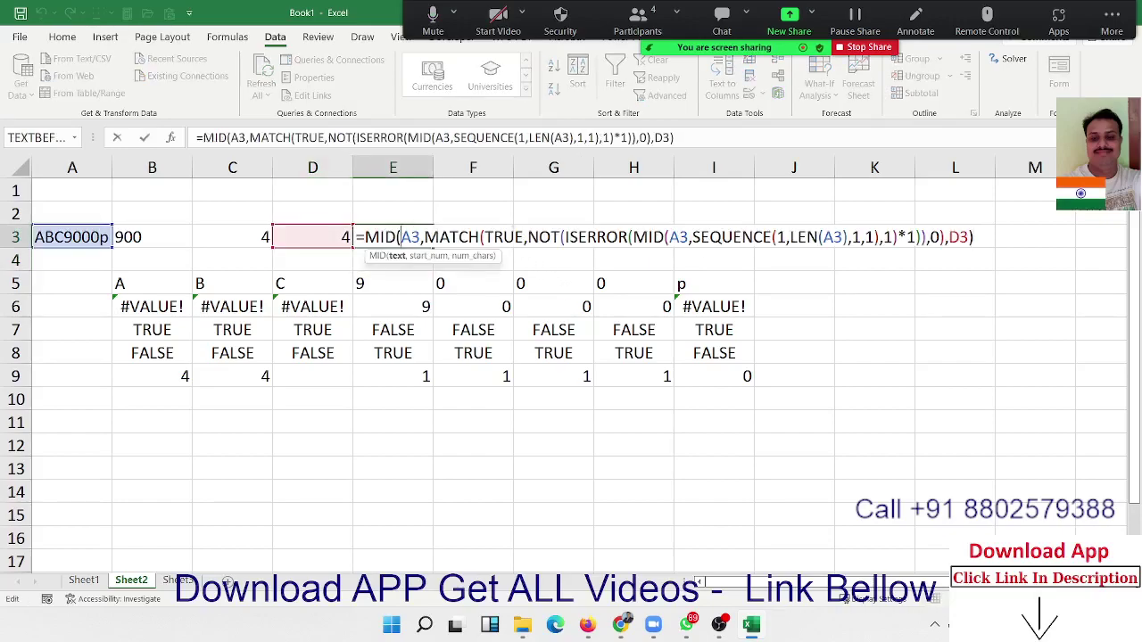
double_click(956, 238)
key(ctrl+v)
key(Return)
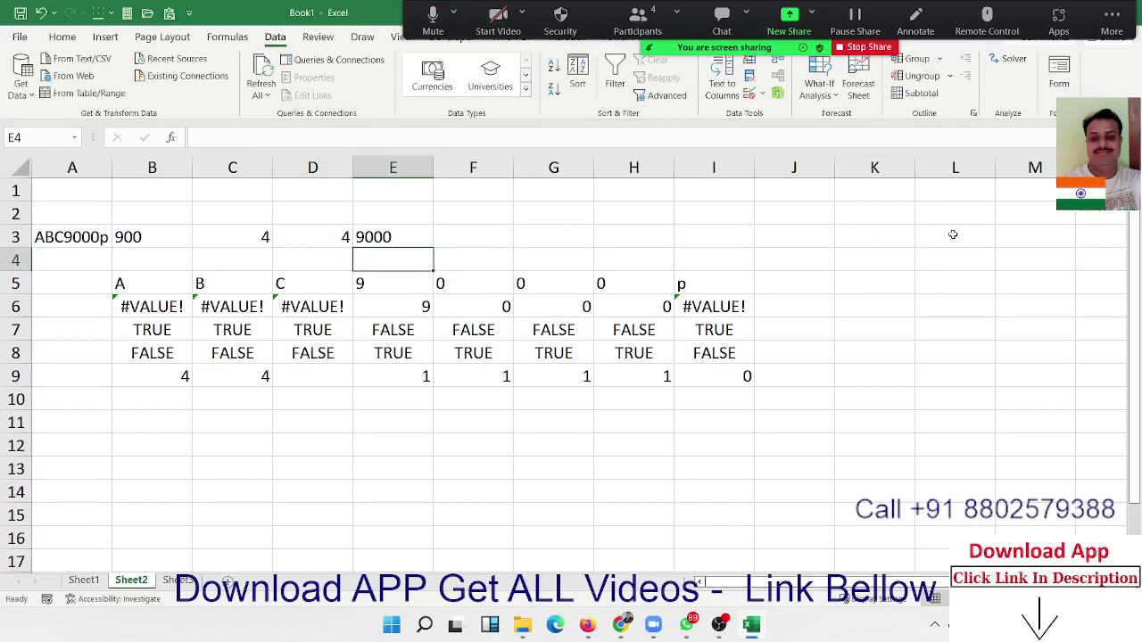
key(Up)
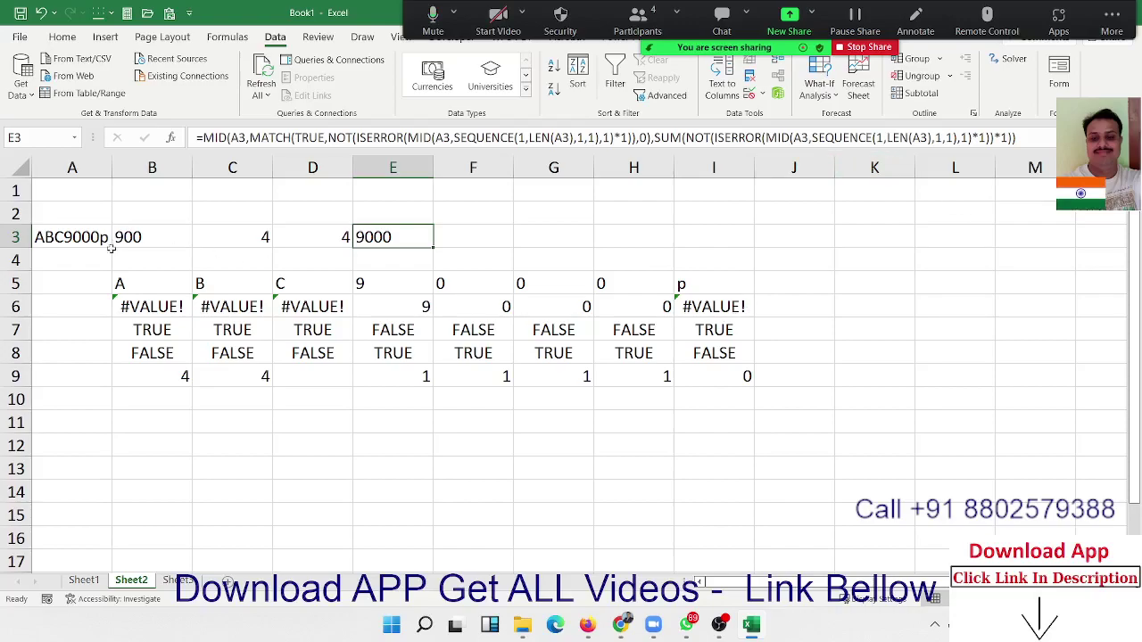
click(127, 289)
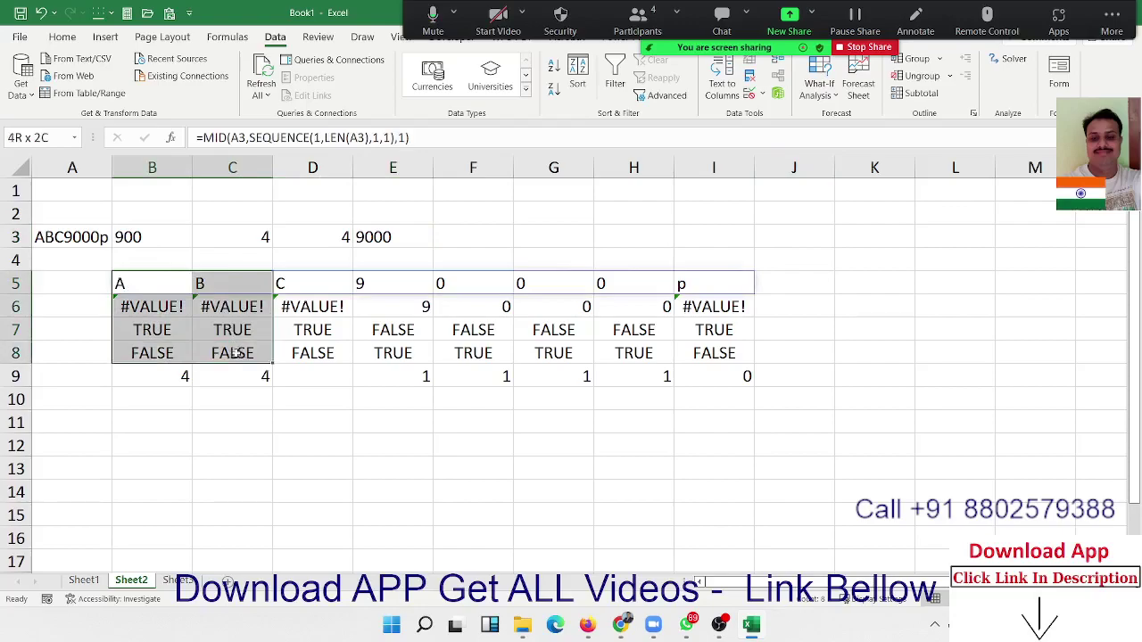
drag(212, 298, 227, 359)
drag(237, 382, 237, 381)
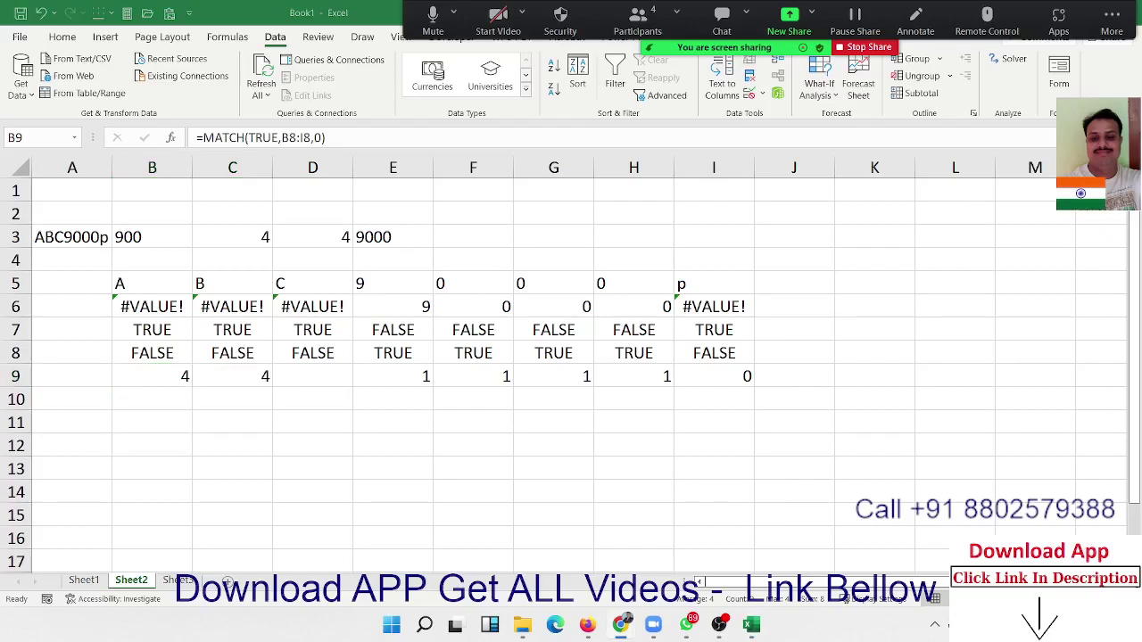
click(407, 240)
double_click(408, 239)
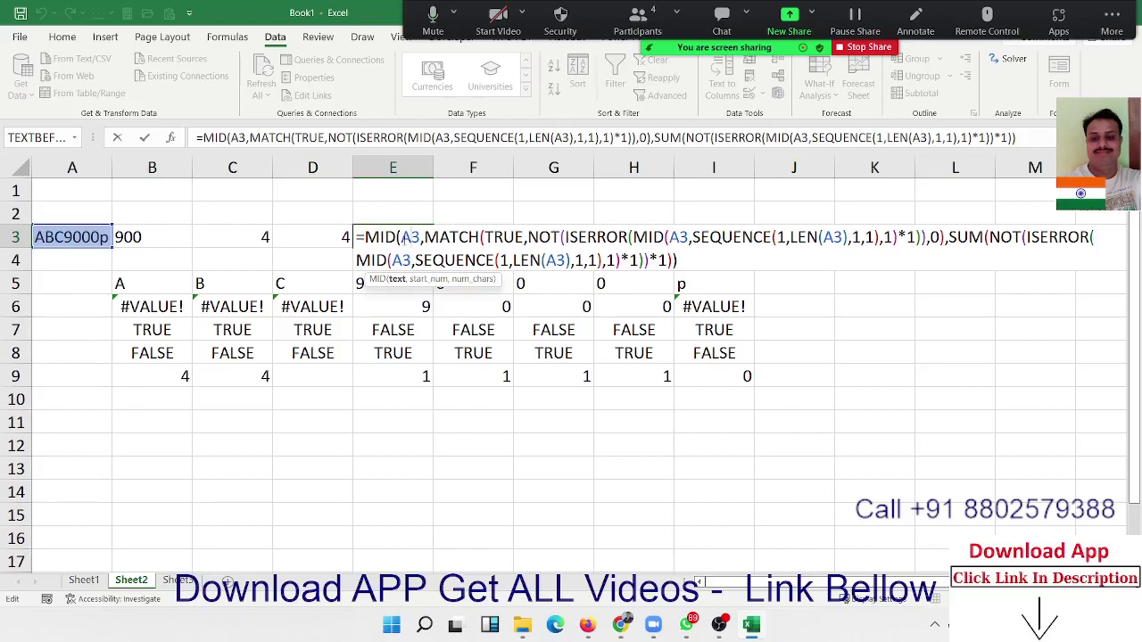
key(Return)
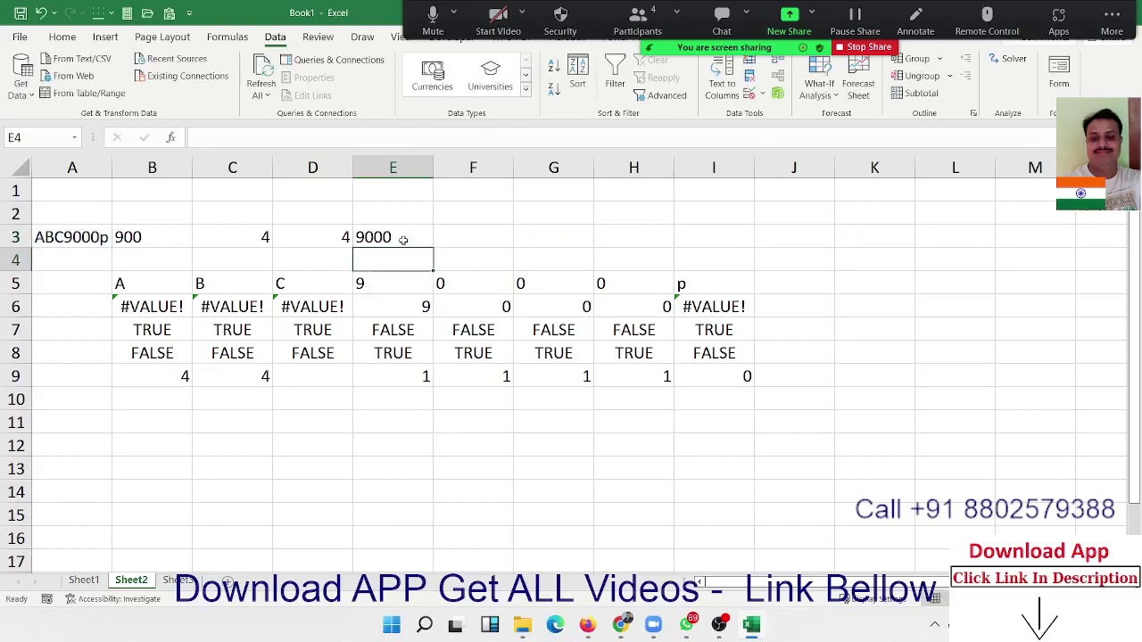
click(403, 240)
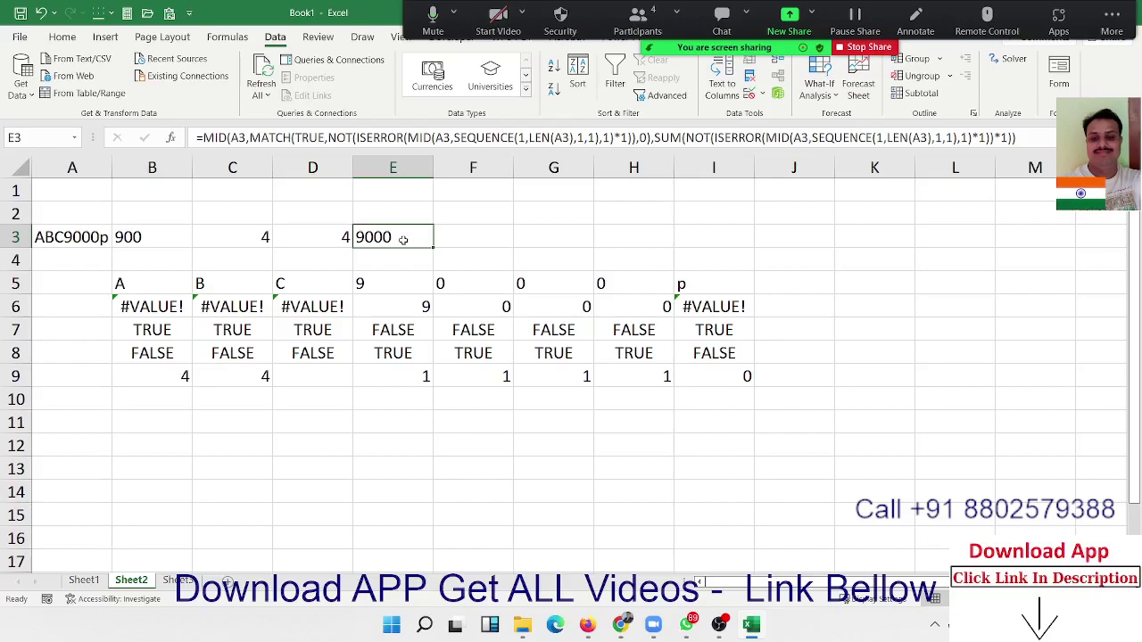
double_click(403, 240)
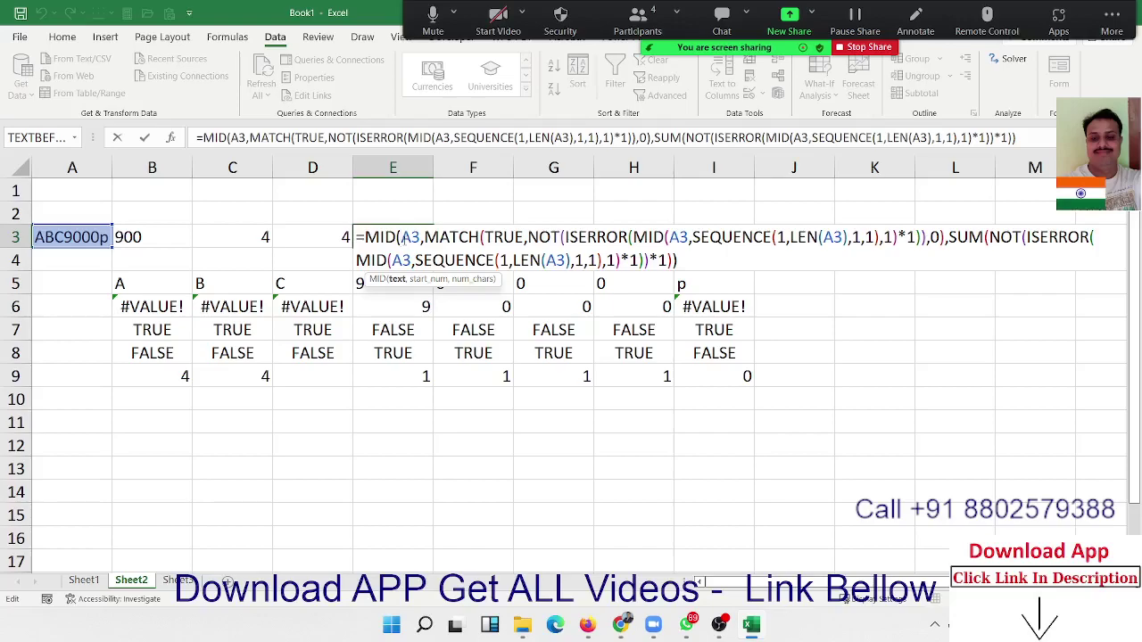
key(ctrl+Return)
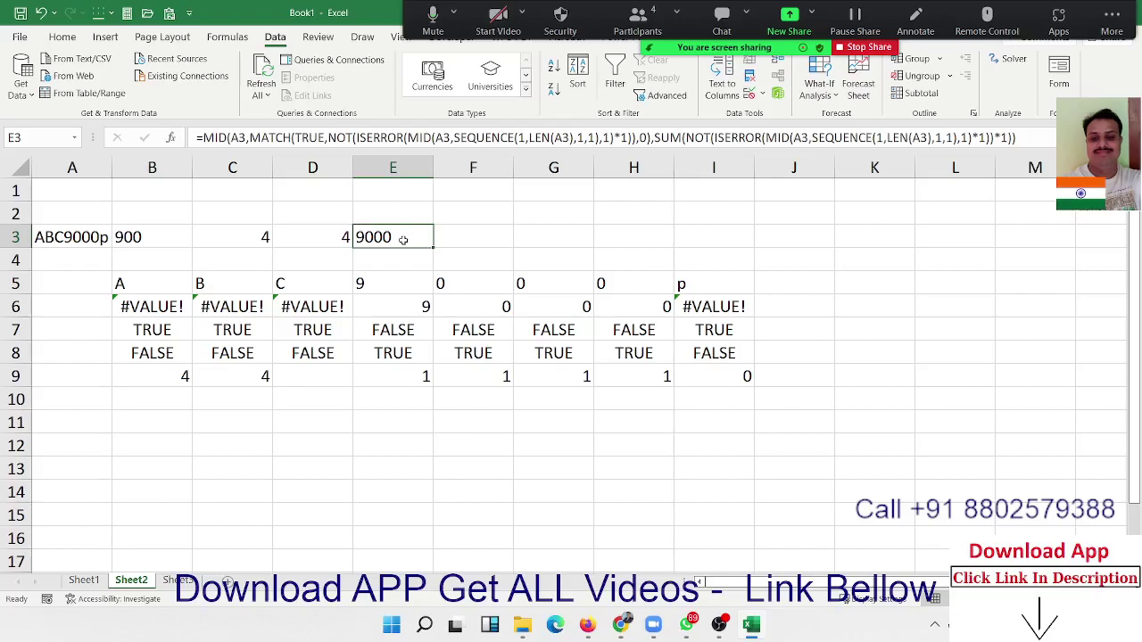
key(Left)
key(Left)
key(Left)
key(Left)
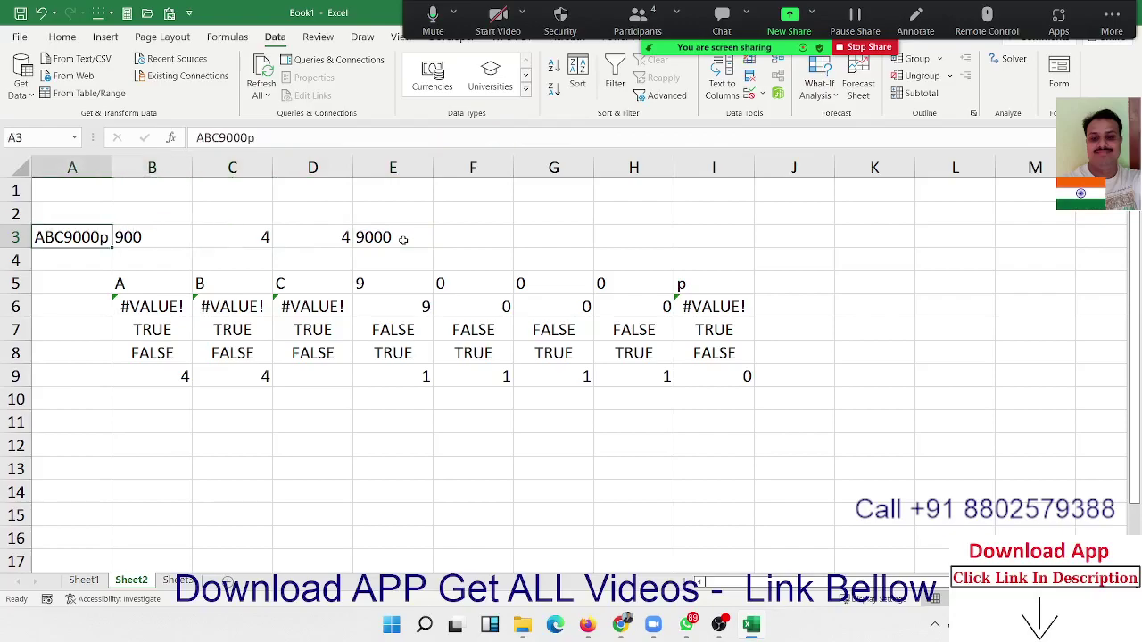
key(Right)
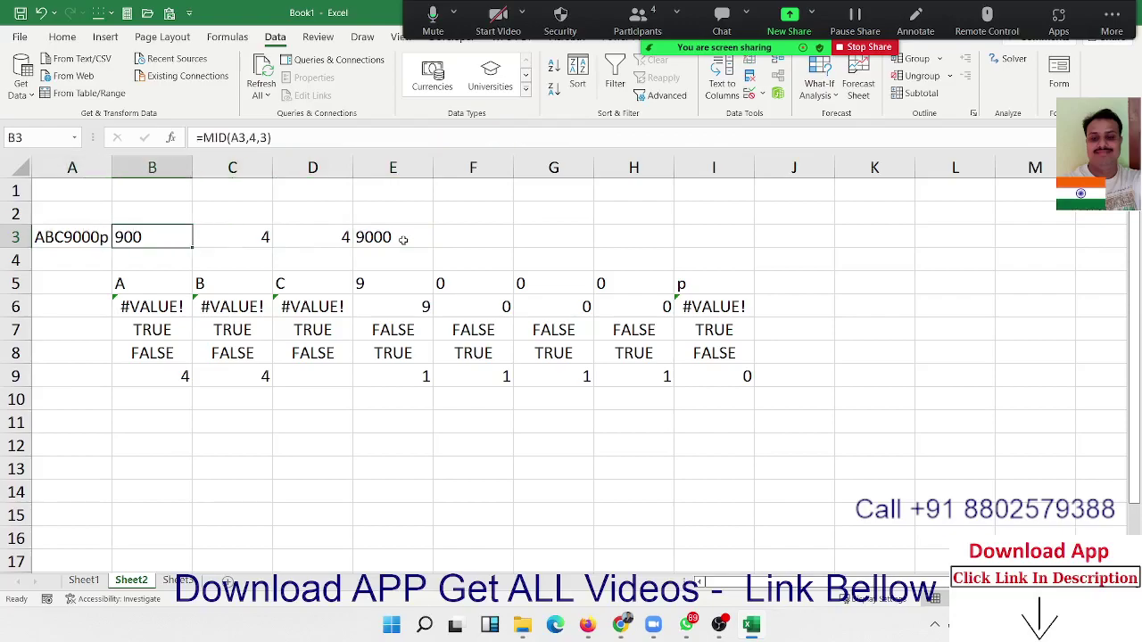
key(Left)
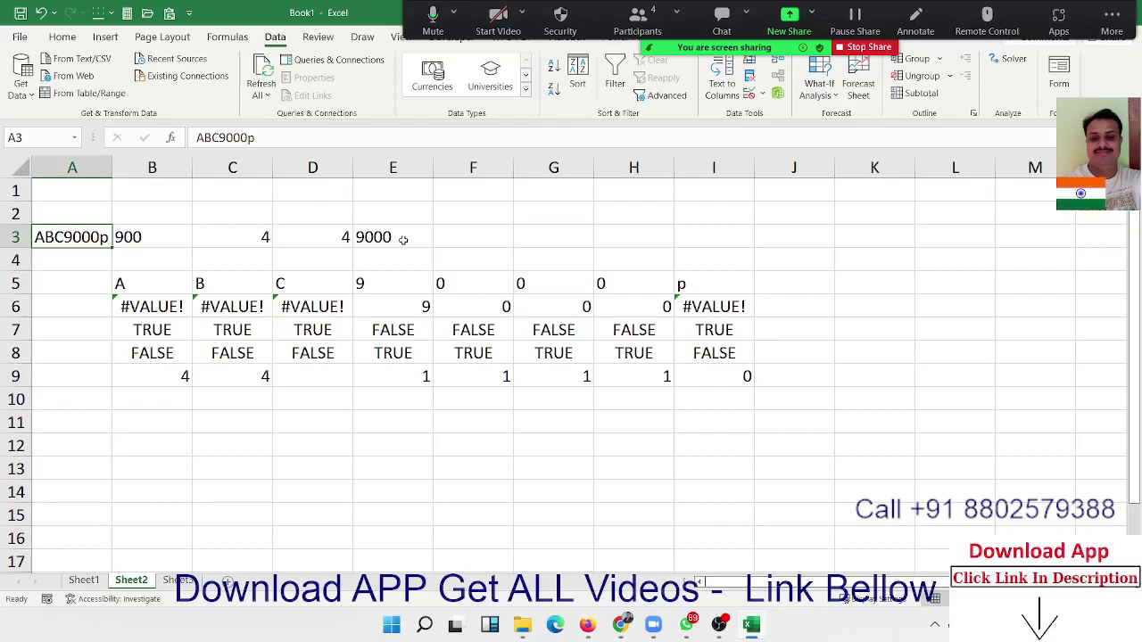
key(Down)
key(Up)
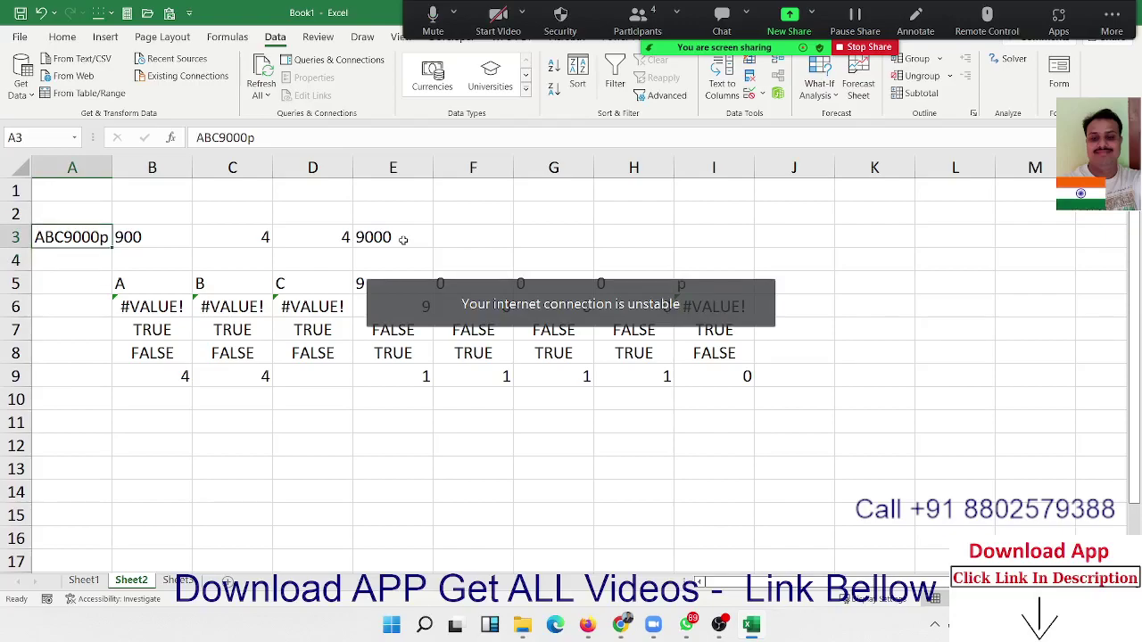
key(Down)
key(Down)
key(Down)
key(Down)
key(Down)
key(Down)
key(Down)
key(Down)
key(Down)
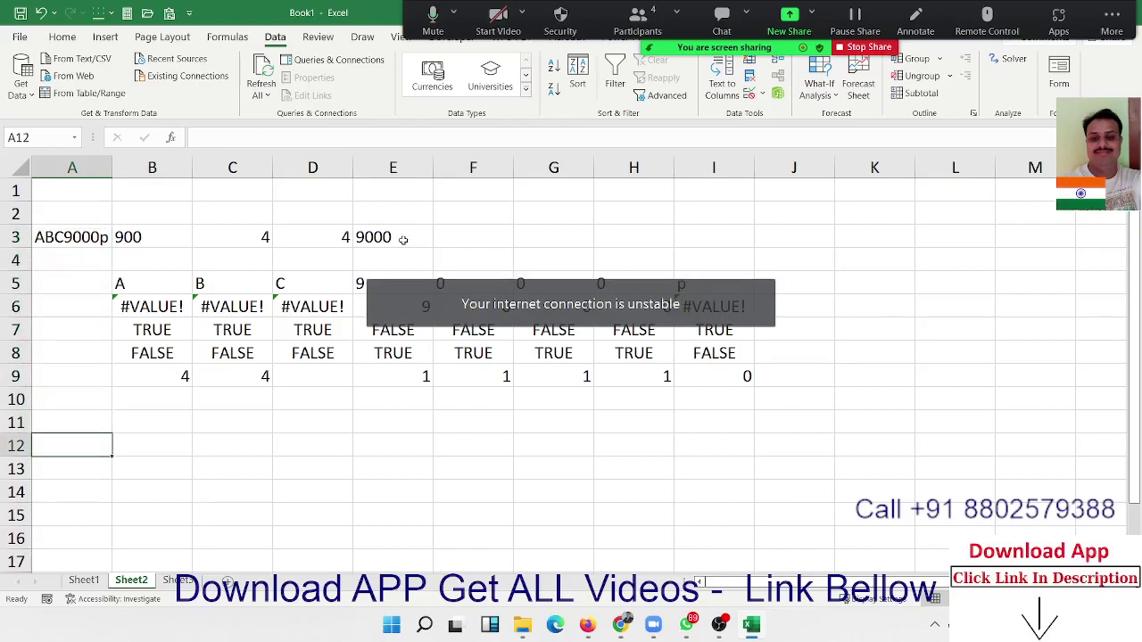
Step: Enter the test text A5A5A6 in A12
text(A5)
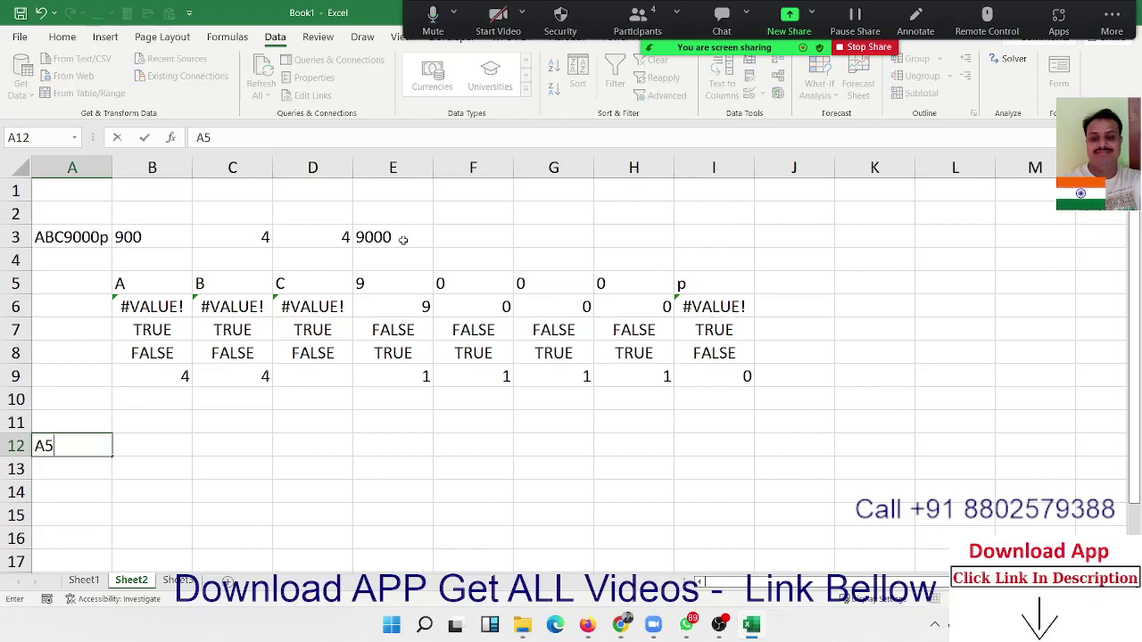
text(A5)
text(A)
text(6)
key(Return)
key(Up)
Step: Try 556 in C12 as a test, then clear it
key(Right)
key(Right)
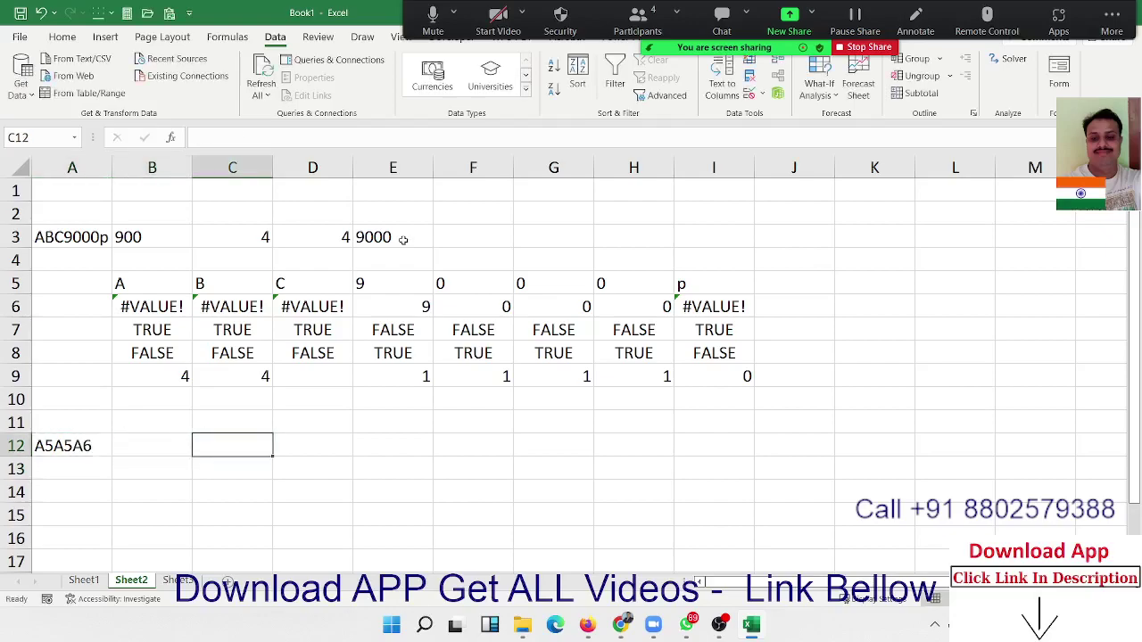
key(Up)
key(Up)
key(Up)
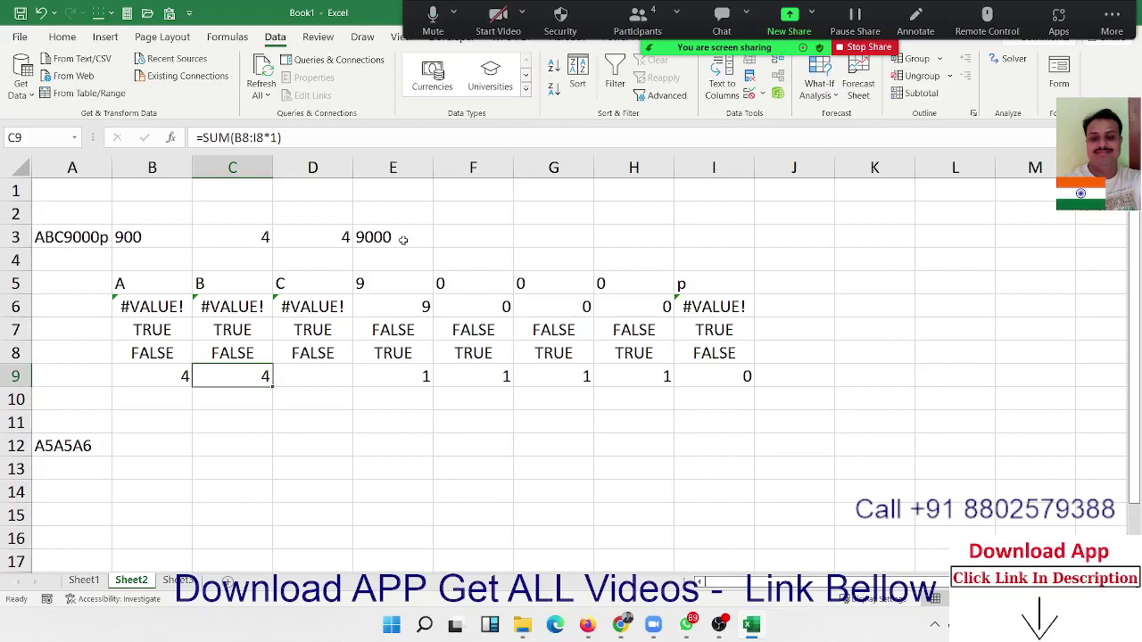
key(Down)
key(Down)
key(Down)
text(5)
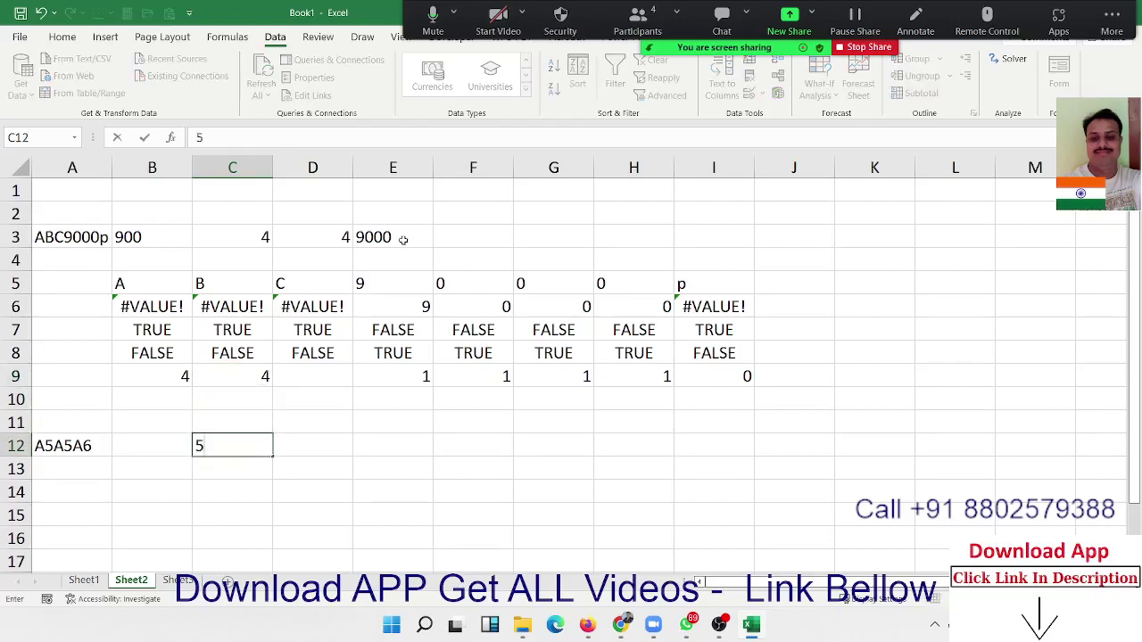
text(56)
key(Return)
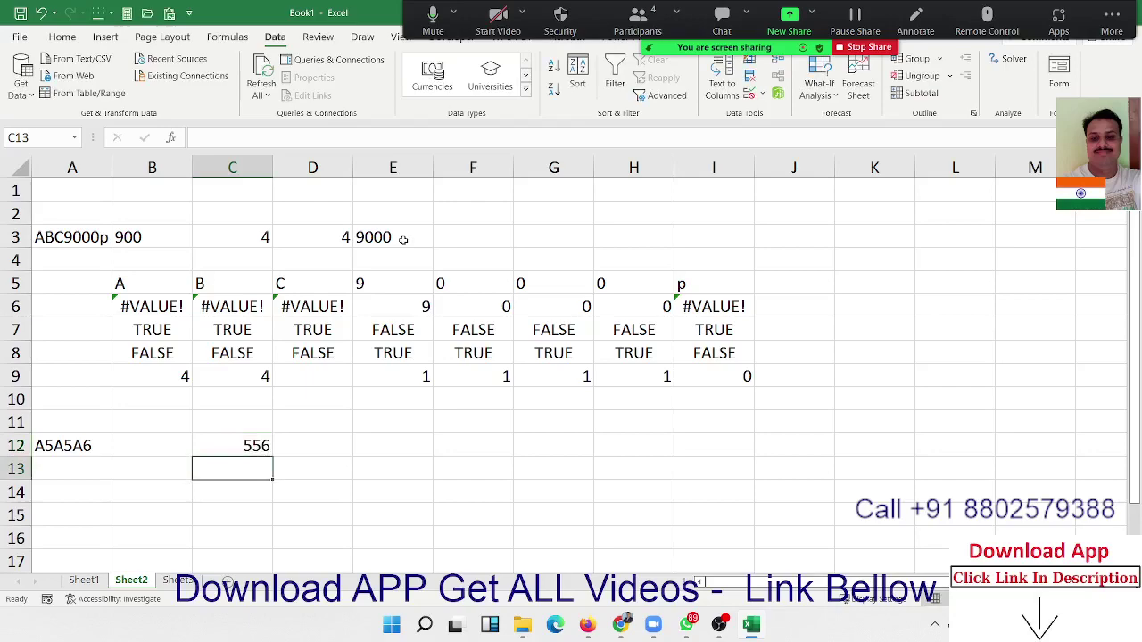
key(Up)
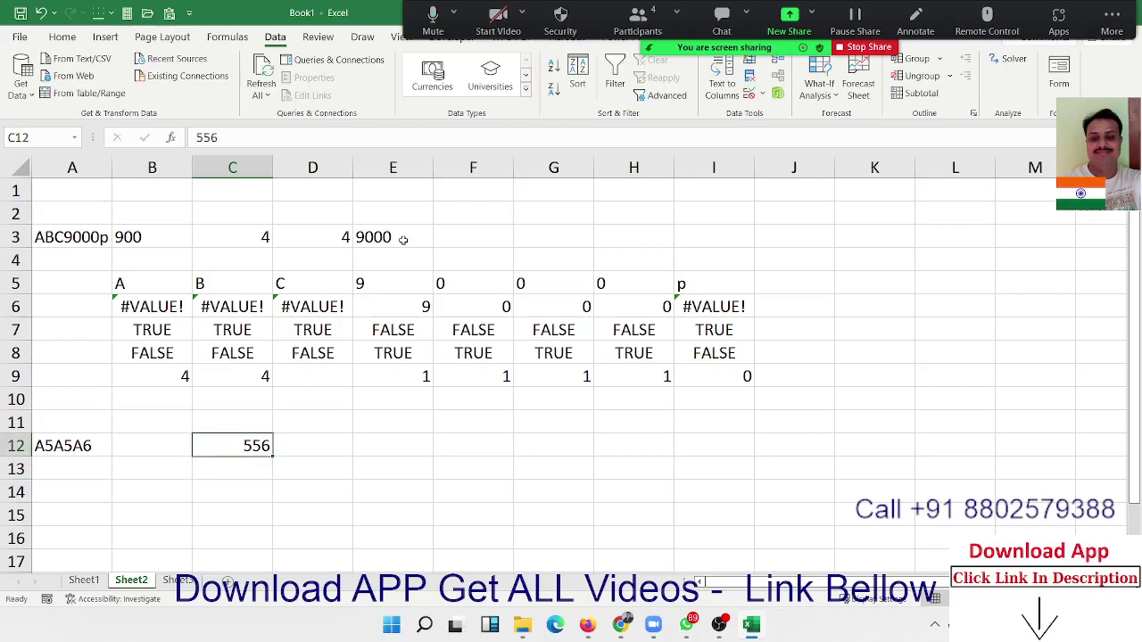
key(Delete)
key(Left)
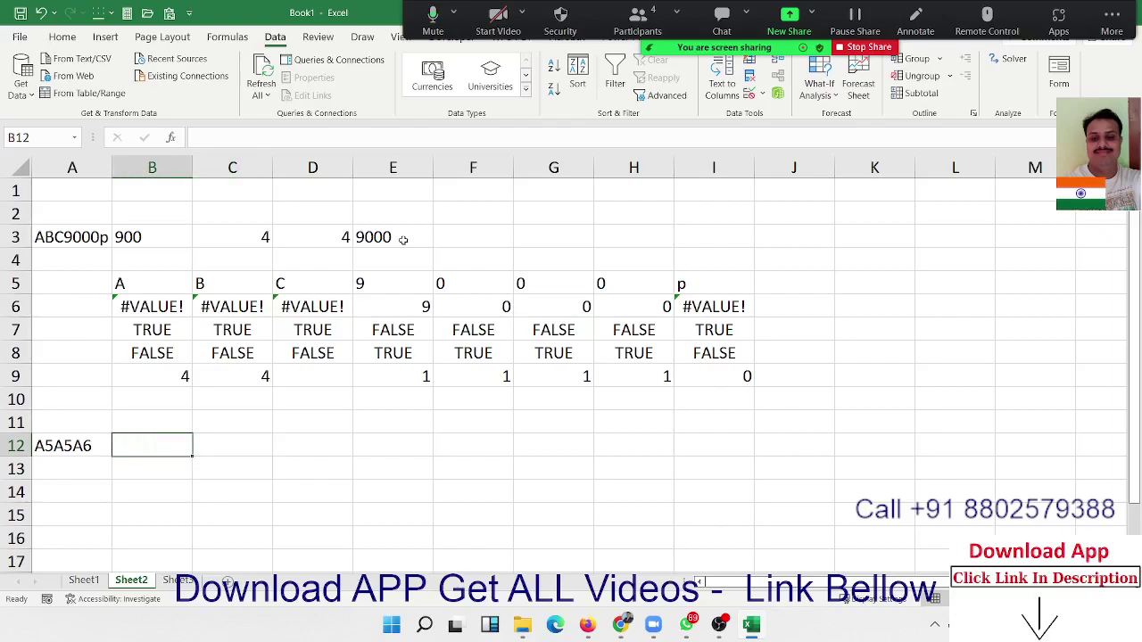
Step: Discard the unfinished B12 formula, put A in C11, and add =CODE(C11) in D11 (65)
text(=s)
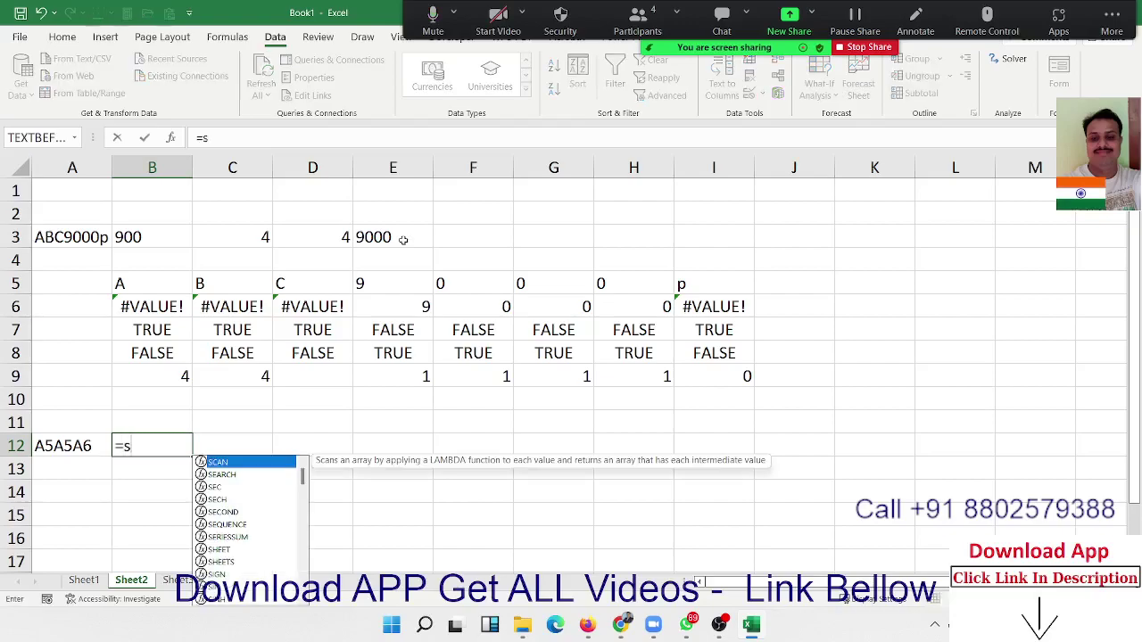
key(Escape)
key(Right)
key(Up)
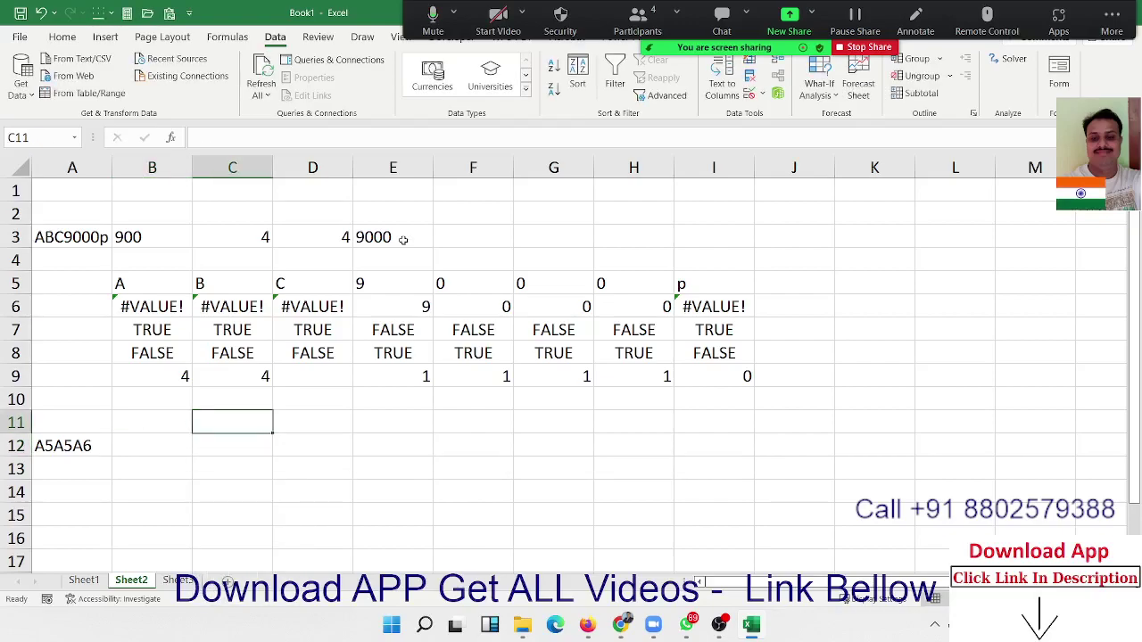
text(A)
key(Tab)
text(=)
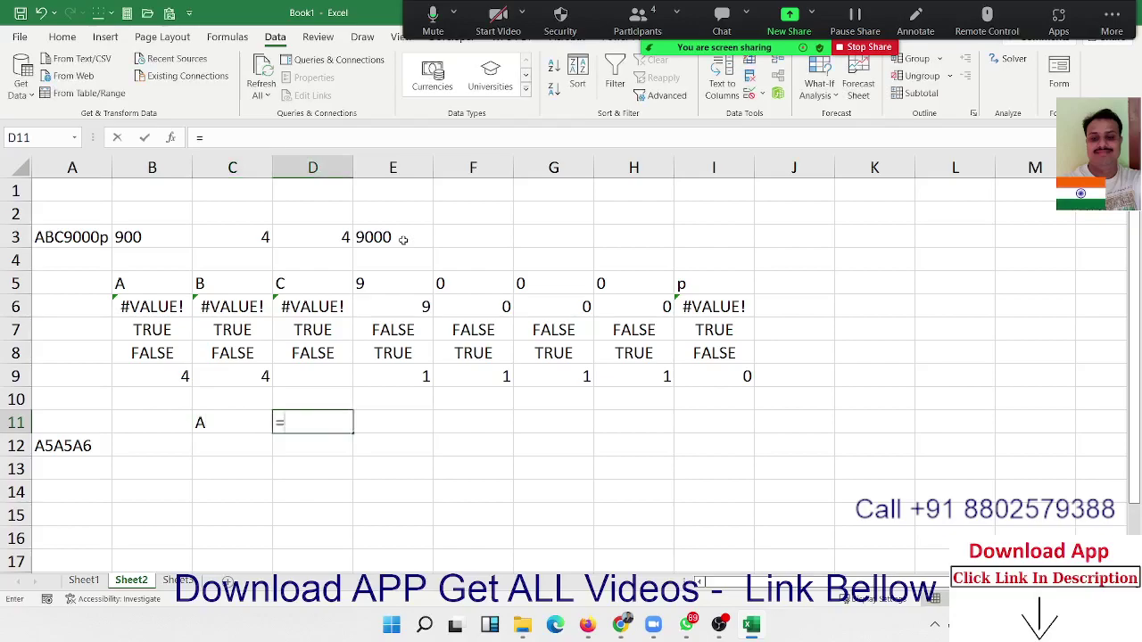
text(code)
key(Tab)
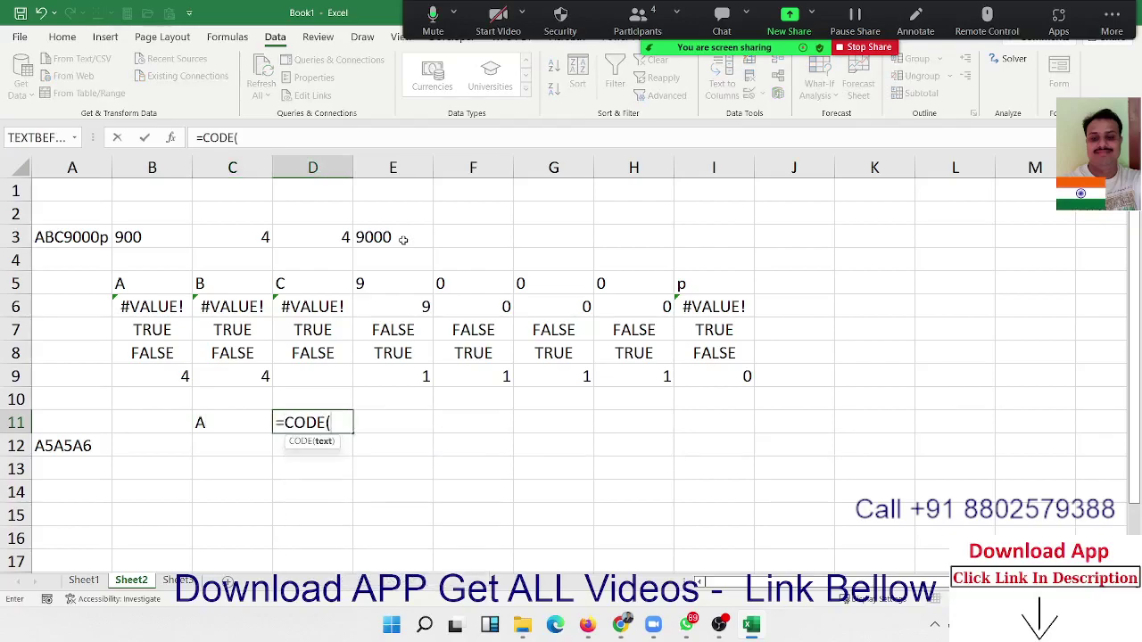
key(Left)
key(Return)
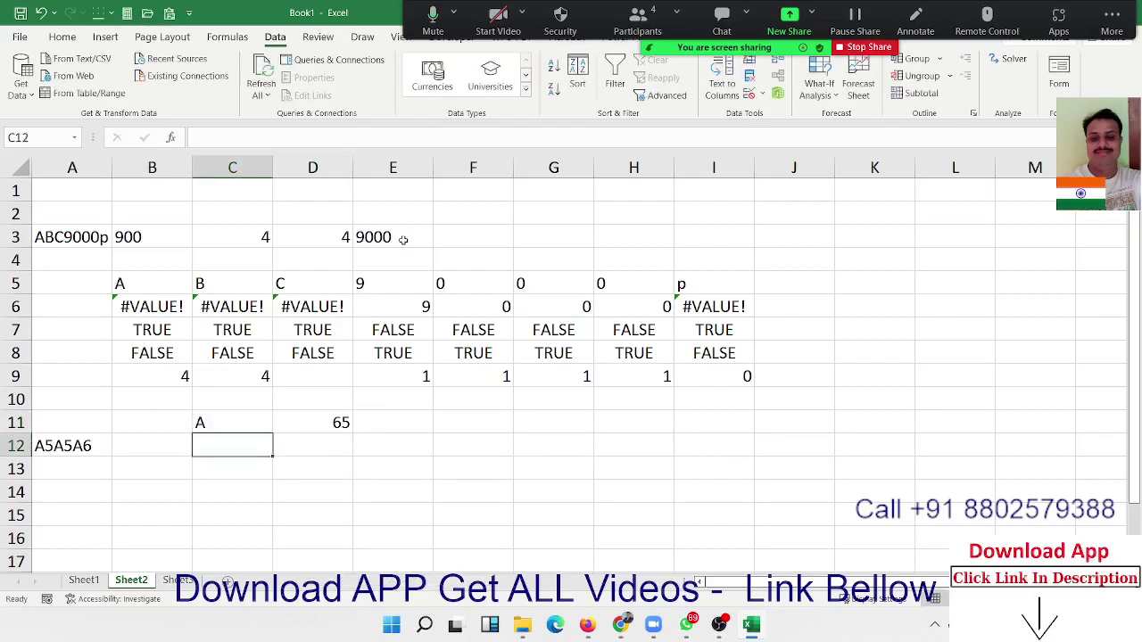
Step: Put z in C12 with =CODE(C12) in D12 (122), then select D11:D12
text(z)
key(Tab)
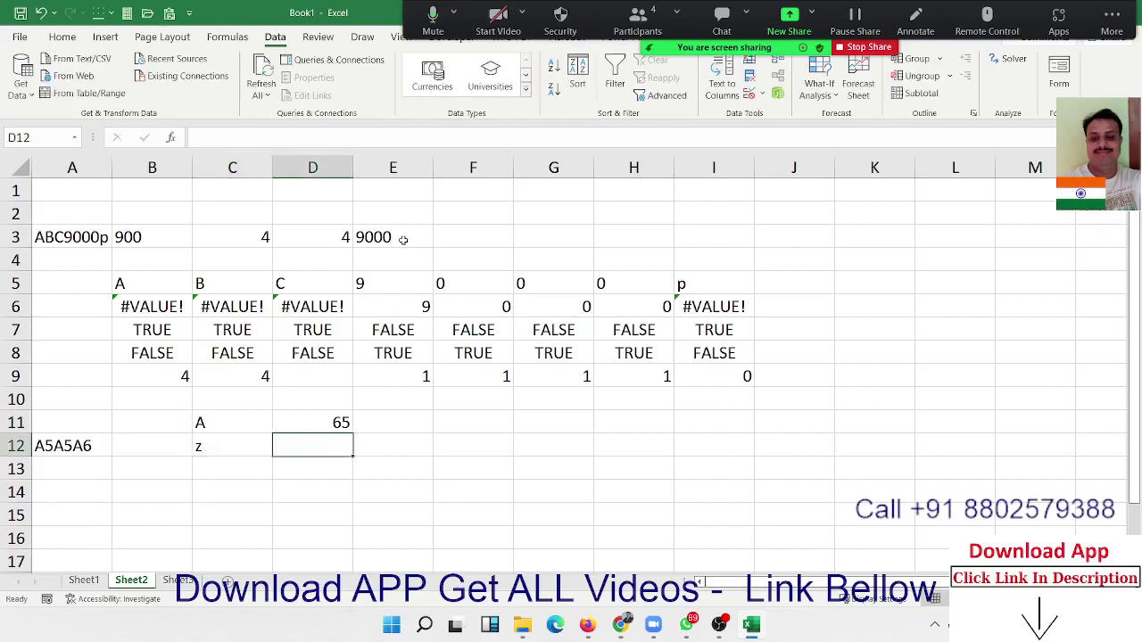
text(=code)
key(Tab)
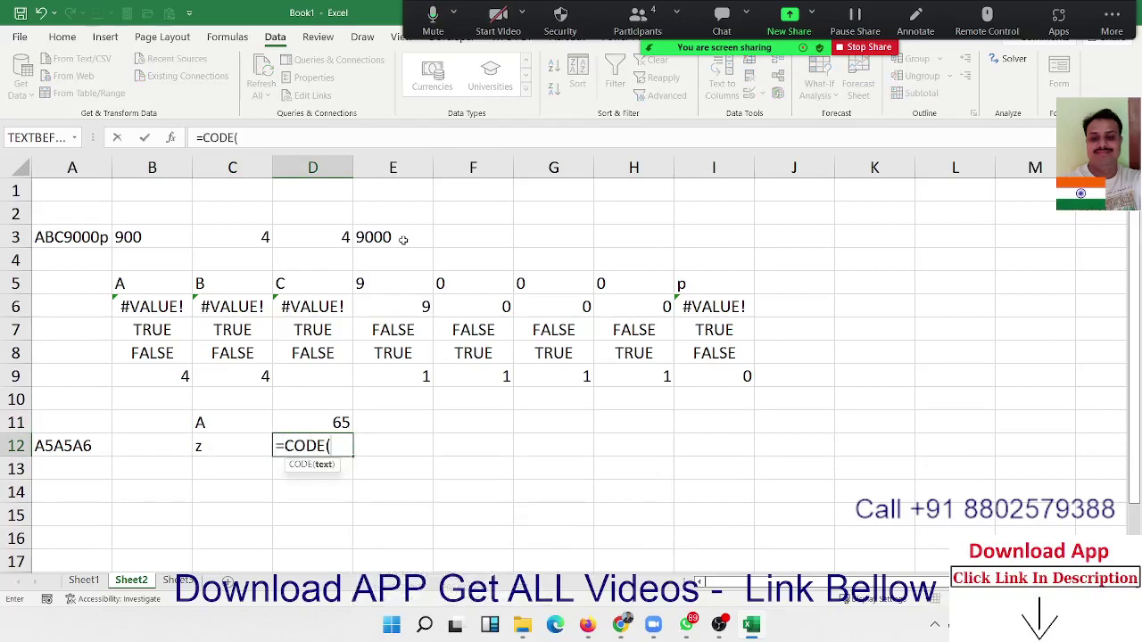
key(Left)
key(Return)
key(Up)
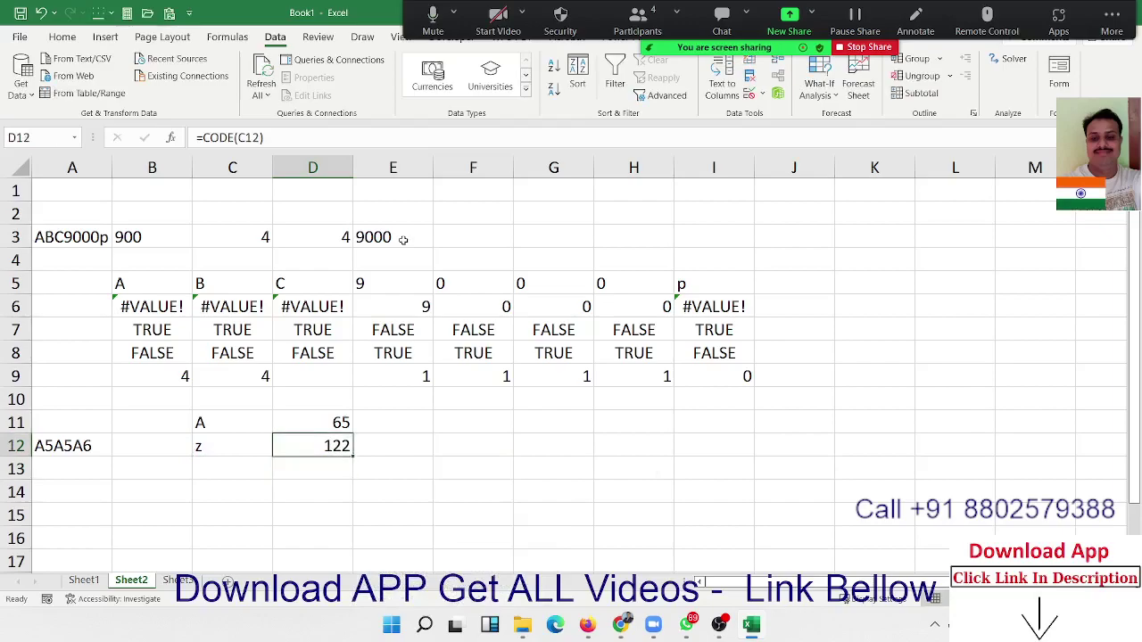
key(Up)
key(shift+Down)
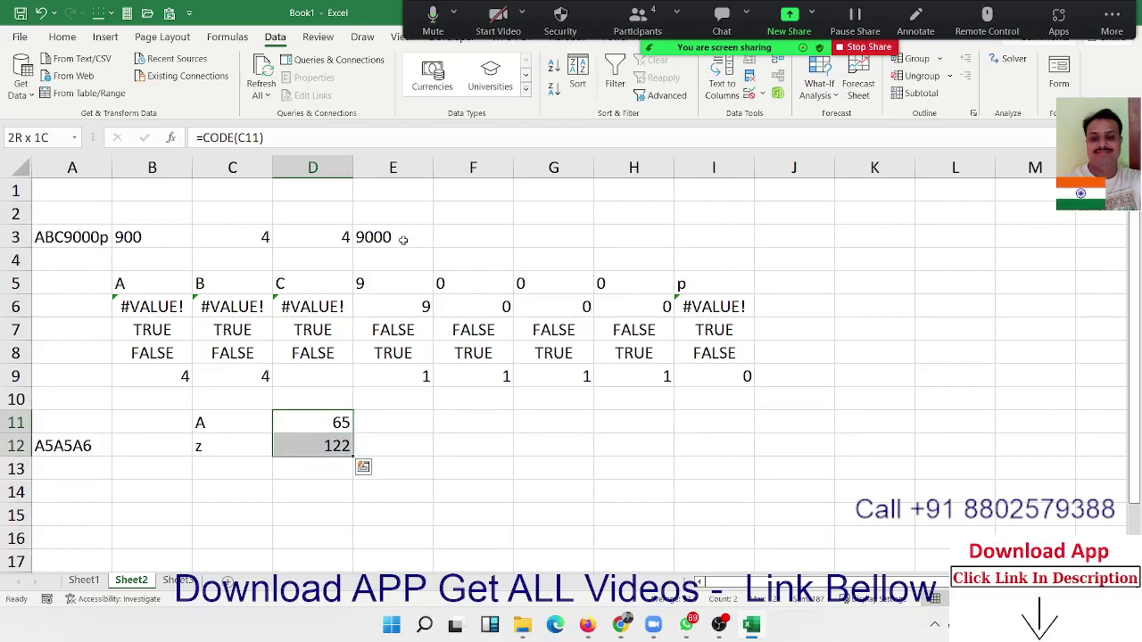
Step: Copy the A5A5A6 text from A12 into A14
key(Left)
key(Down)
key(Left)
key(Left)
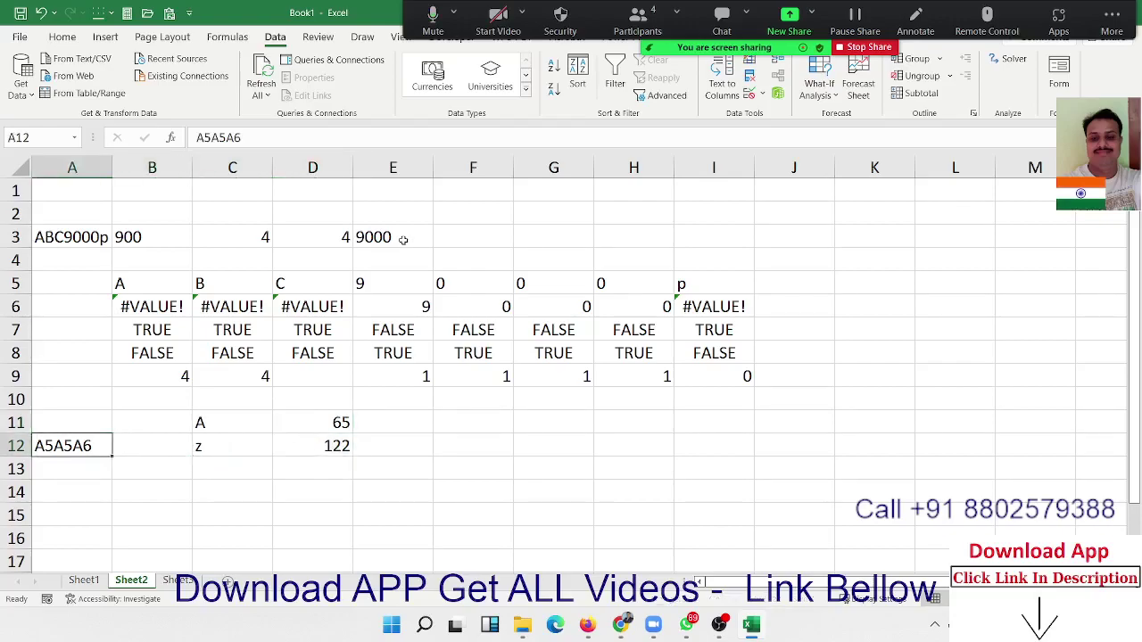
key(ctrl+c)
key(Down)
key(Down)
key(Return)
Step: Start a SUBSTITUTE formula in B14 with A14 as its text
key(Right)
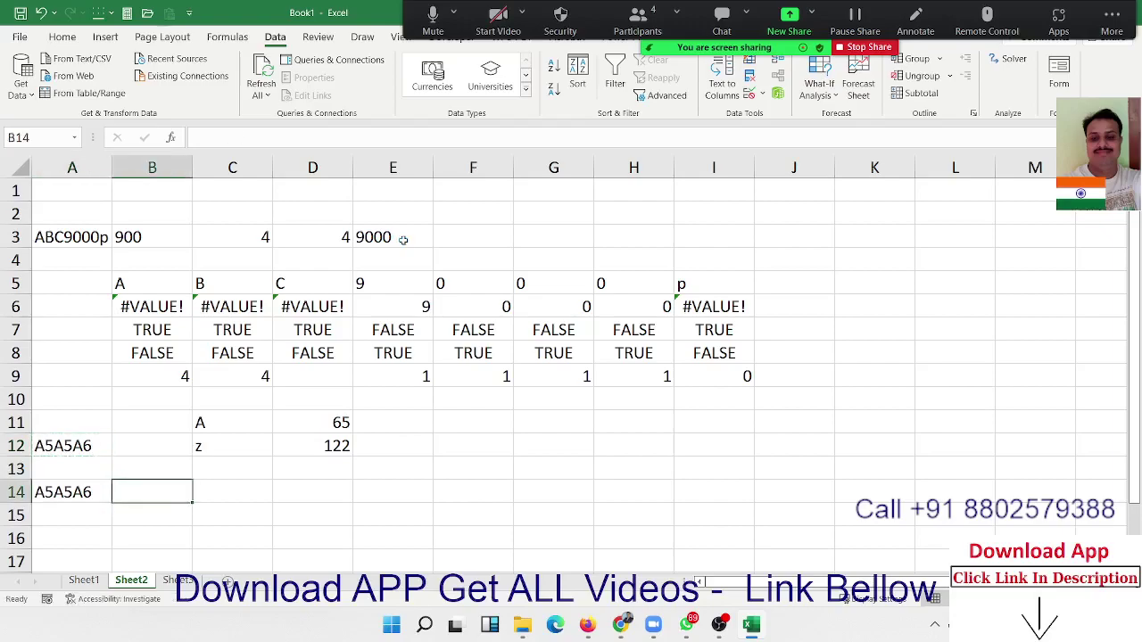
text(=su)
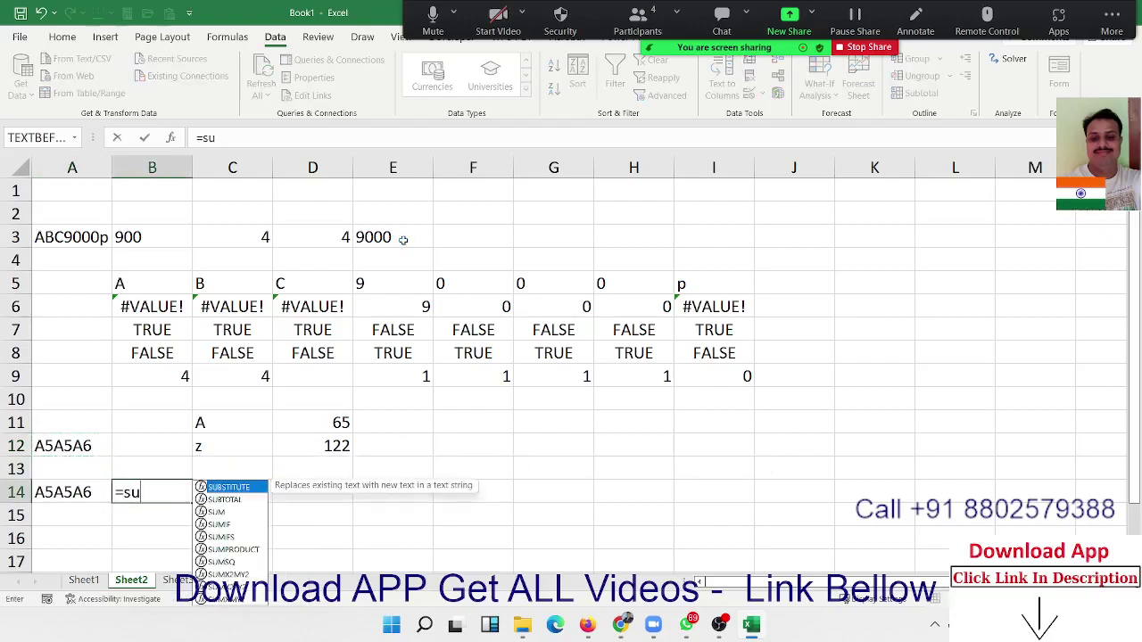
text(m)
key(BackSpace)
text(b)
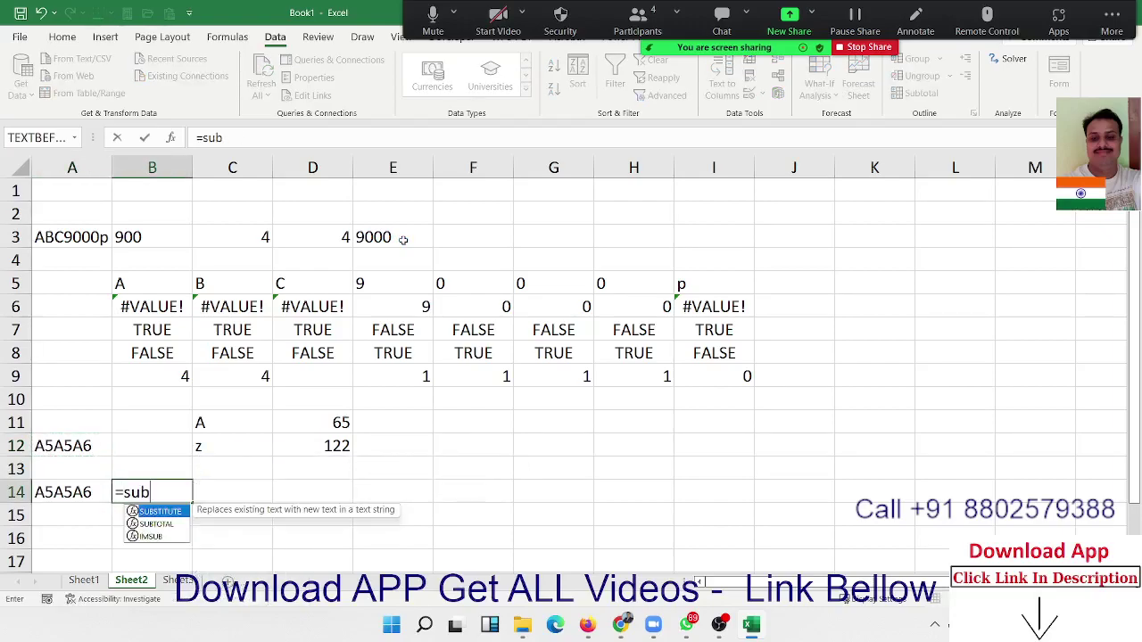
key(Tab)
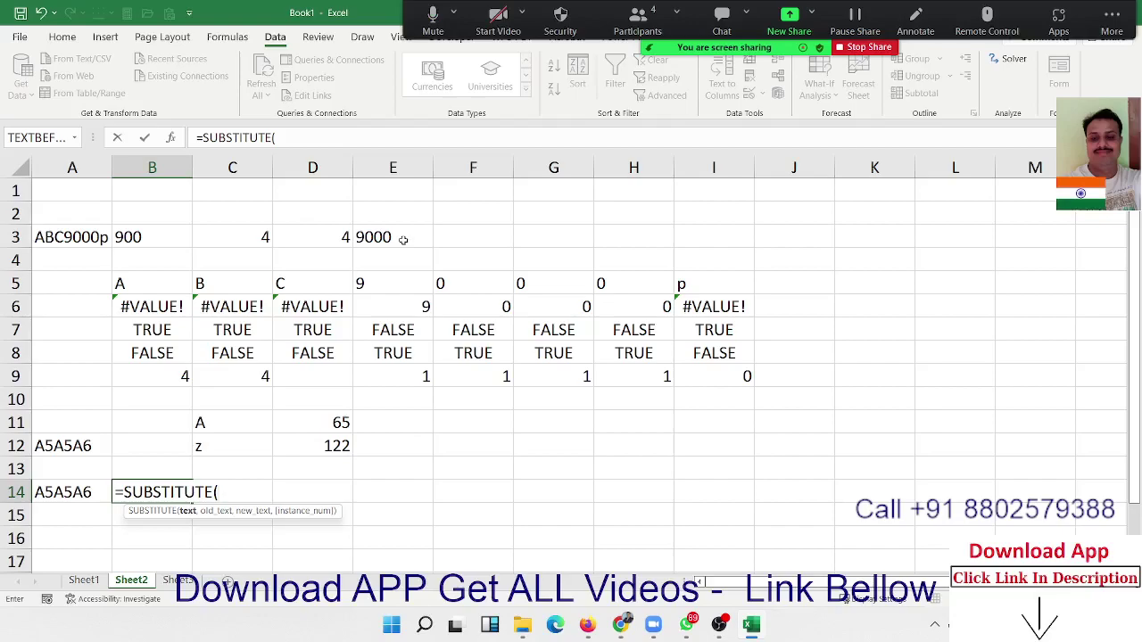
text(,)
key(BackSpace)
click(75, 495)
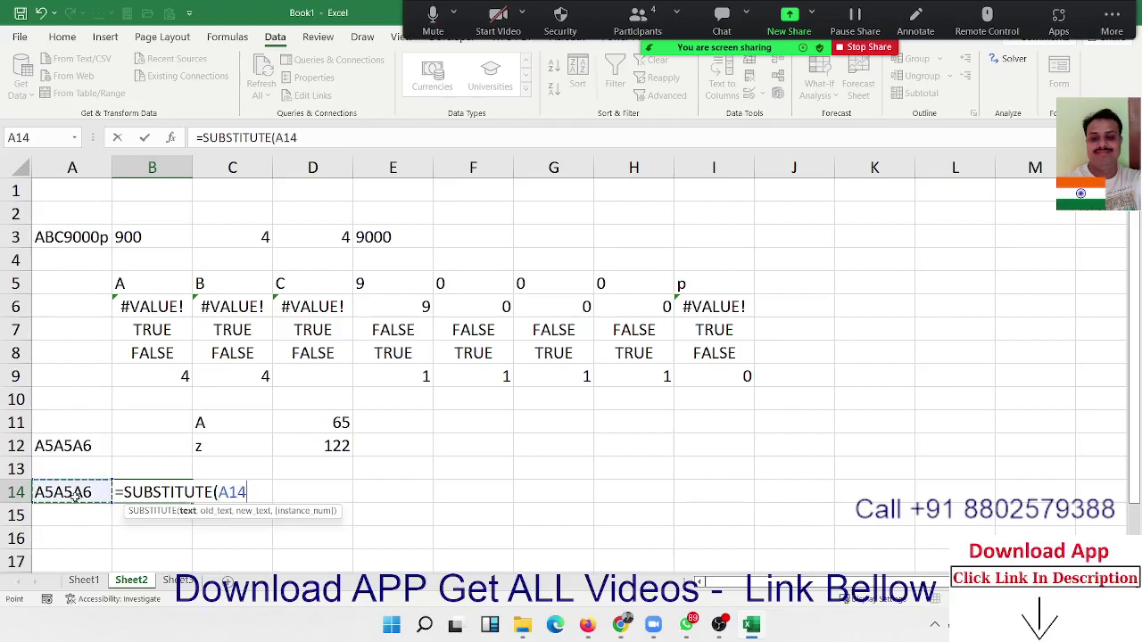
Step: Add CHAR(SEQUENCE(1, as the characters to substitute
text(,c)
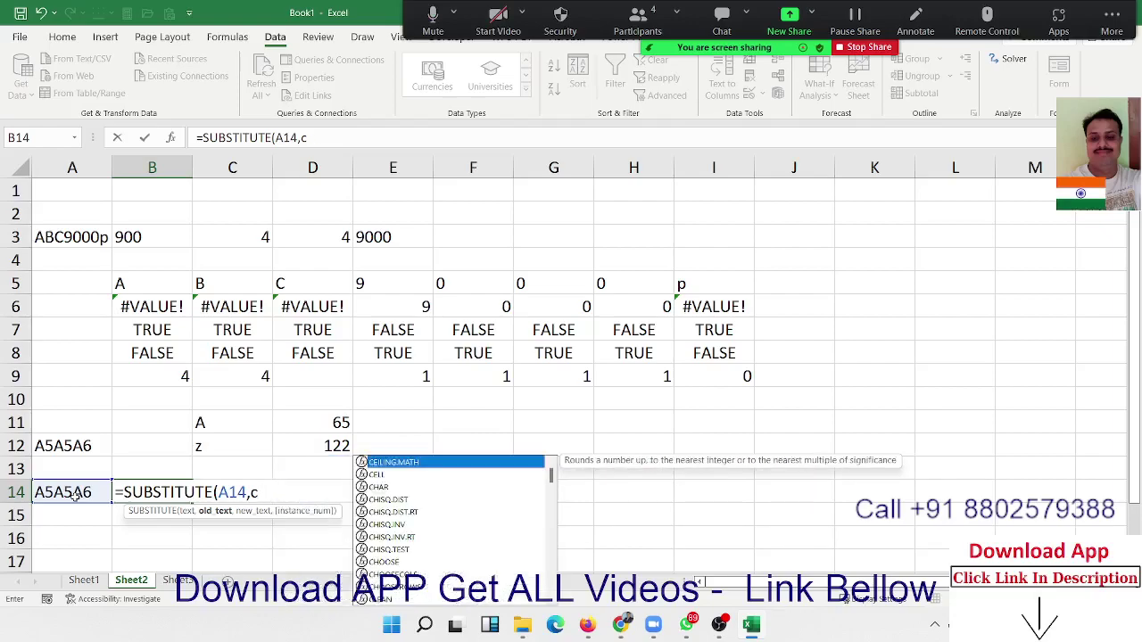
text(h)
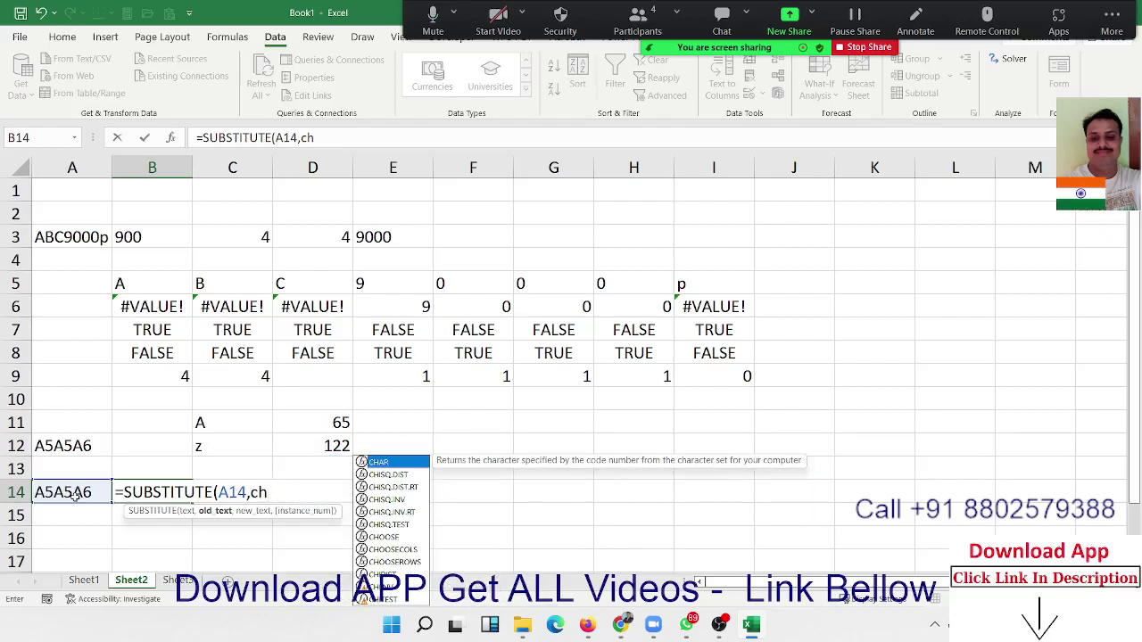
key(Tab)
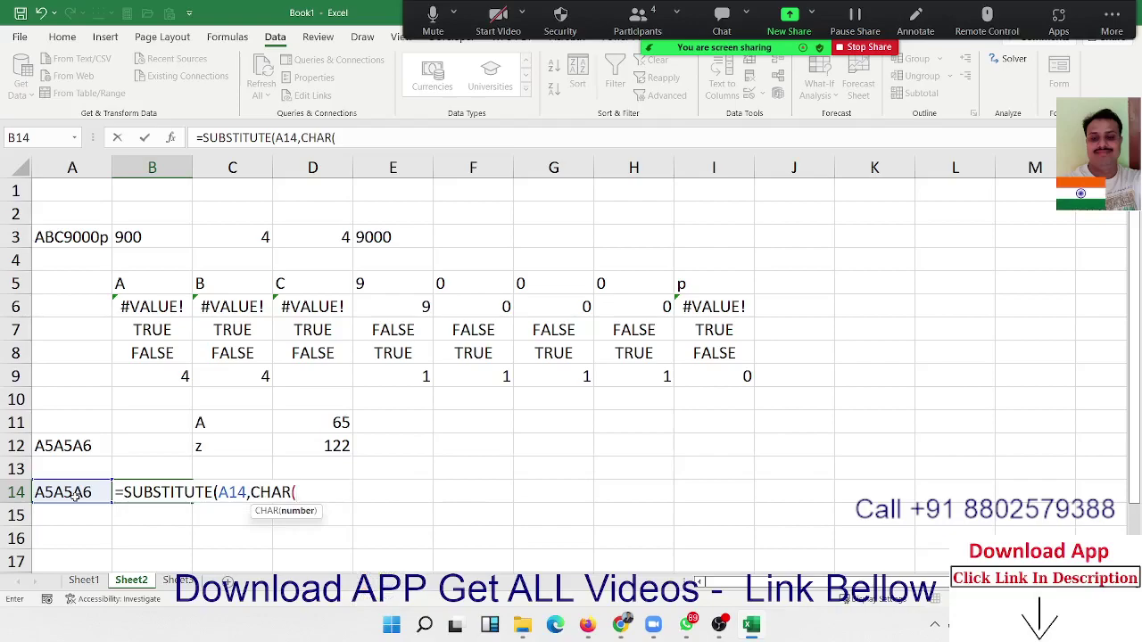
text(se)
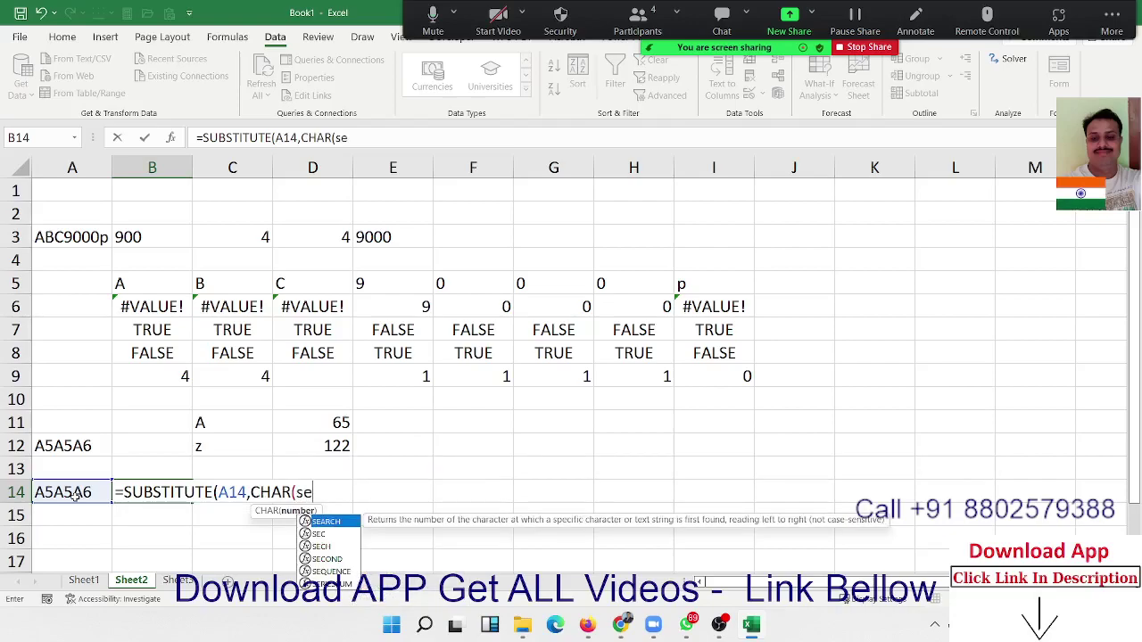
key(Down)
key(Down)
key(Down)
key(Down)
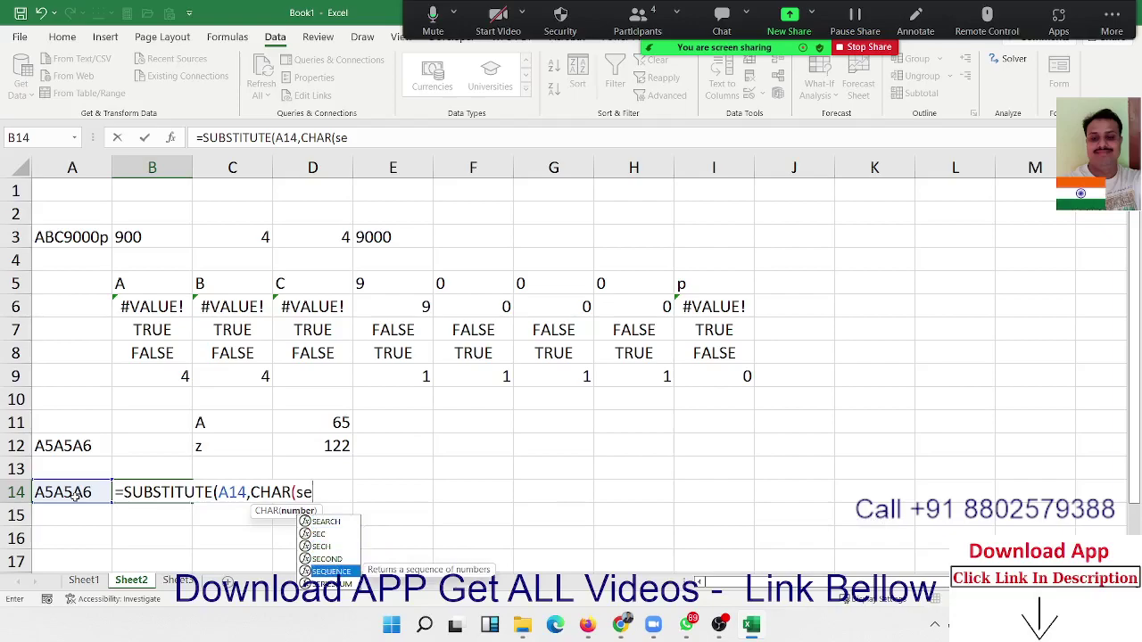
key(Tab)
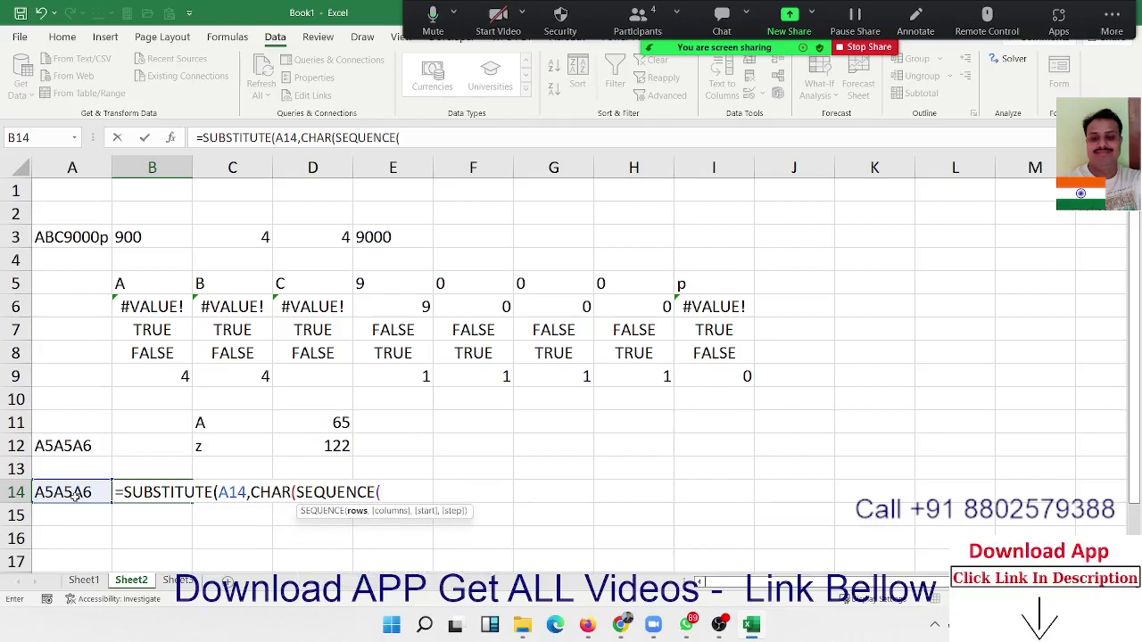
text(1,)
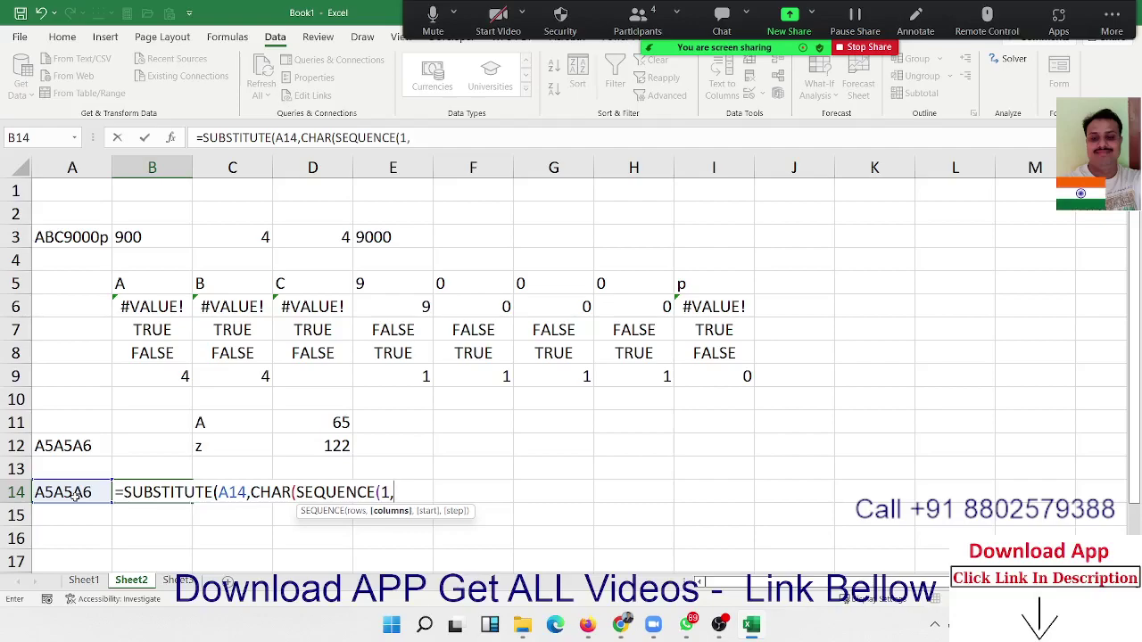
Step: Set the SEQUENCE arguments to 57 codes from 65 step 1 and add the "" replacement
text(6)
text(3,)
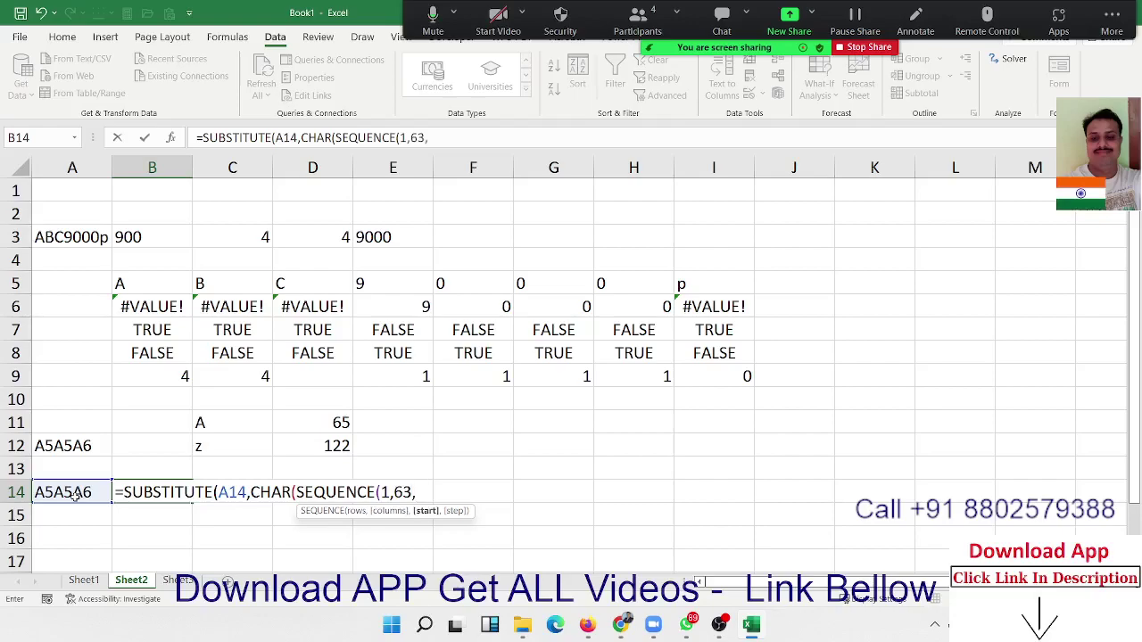
text(65)
text(,)
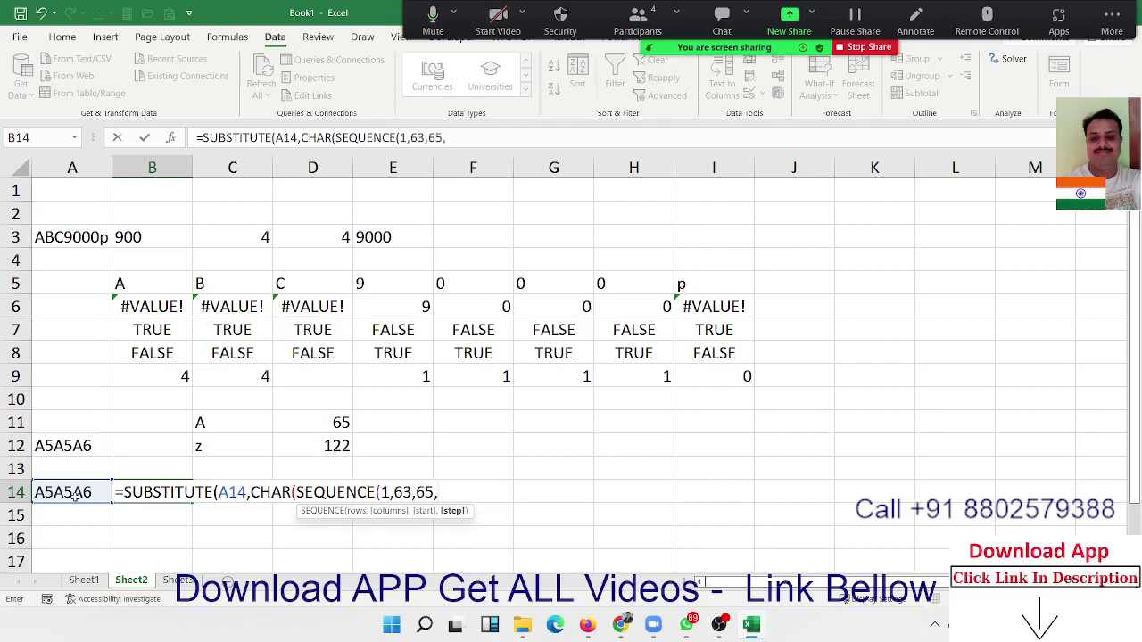
text(1)
click(413, 491)
key(Left)
key(Left)
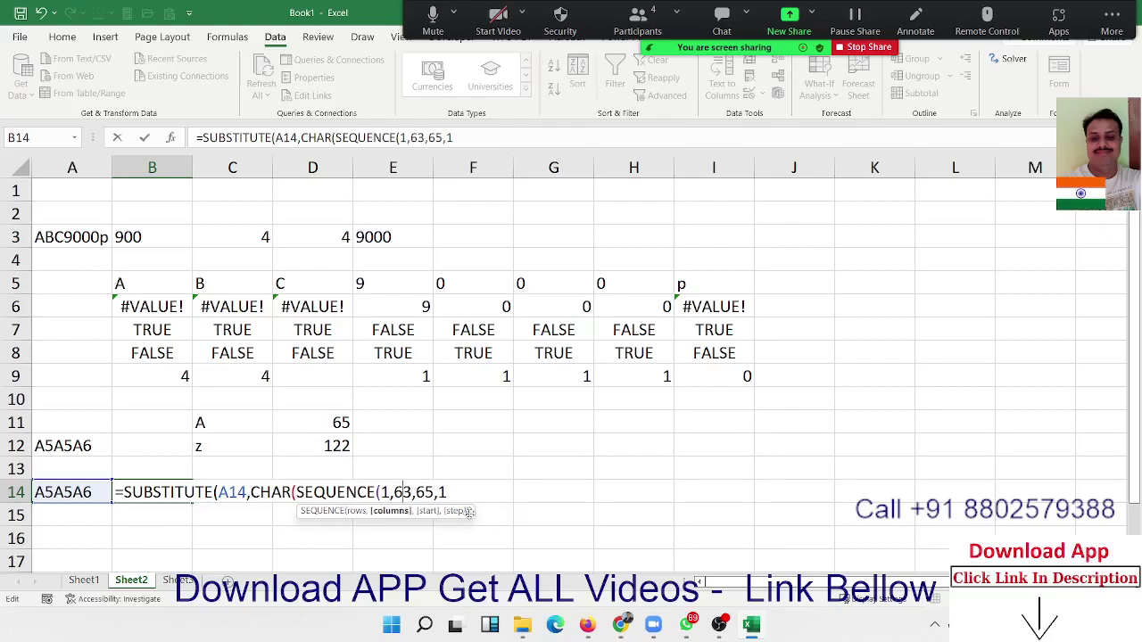
key(Left)
key(Delete)
key(Delete)
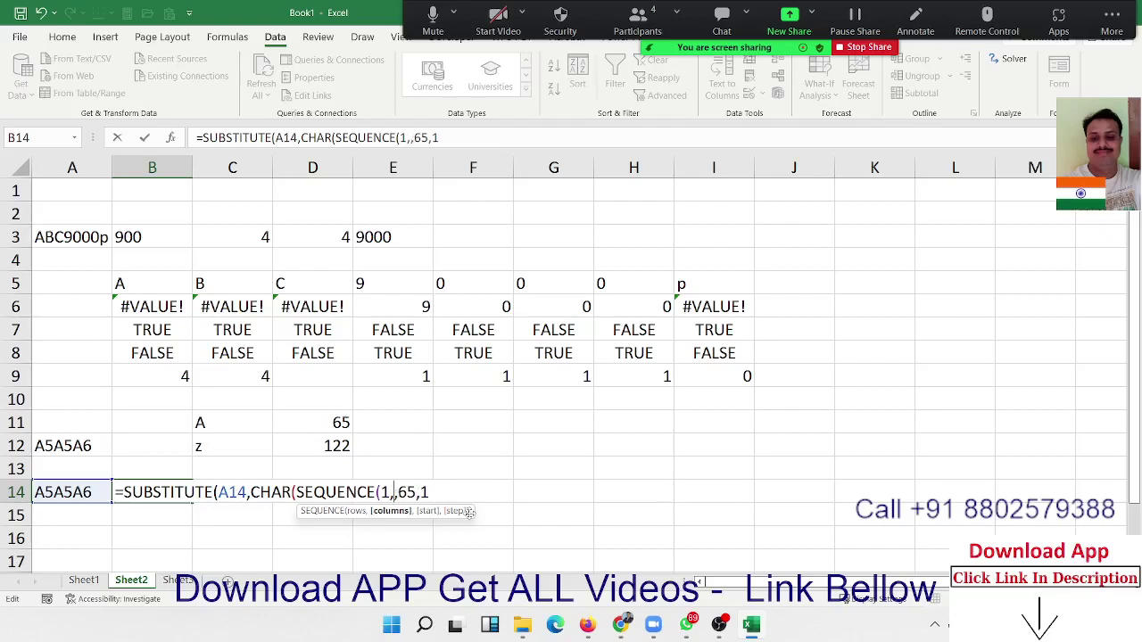
text(57)
key(Right)
key(Right)
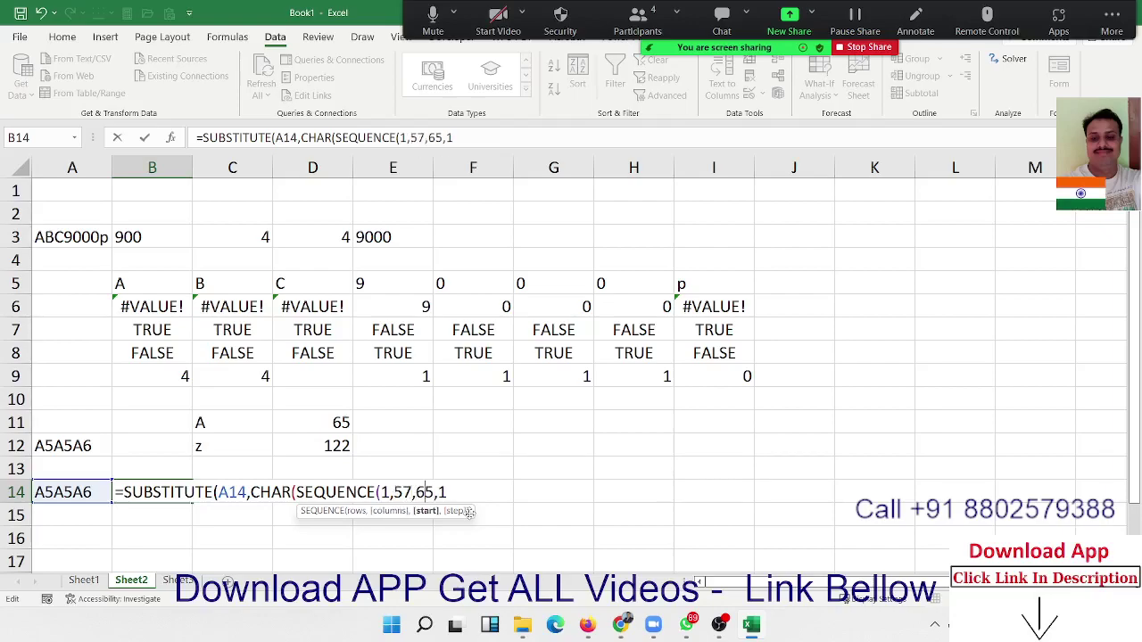
key(Right)
key(Right)
key(Right)
text())
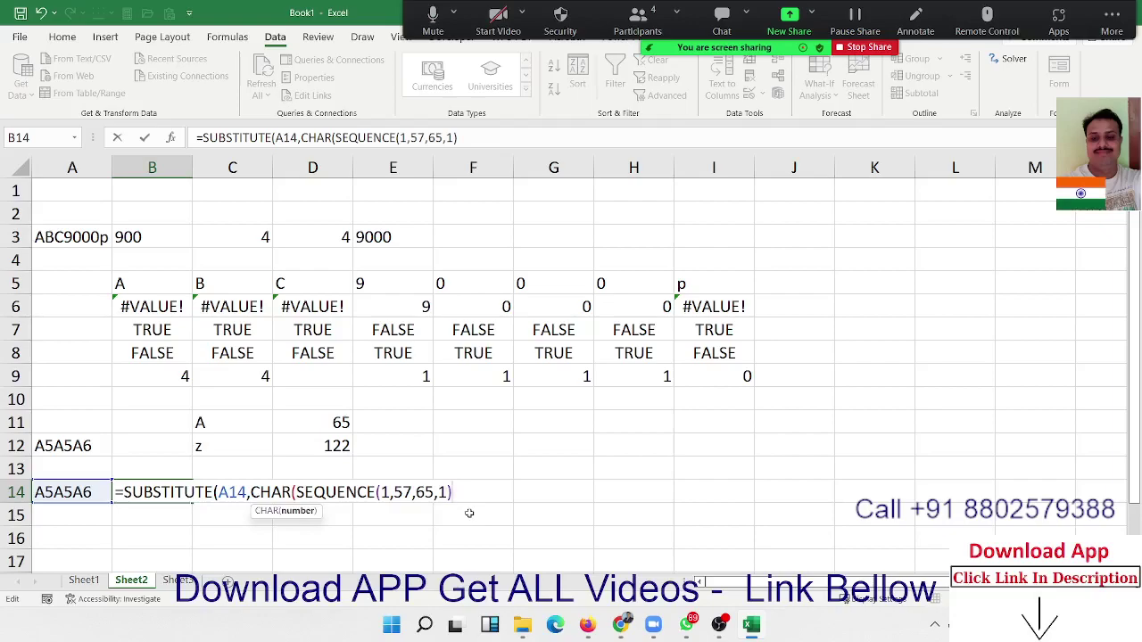
text(,"")
text())
Step: Fix the missing parenthesis and enter =SUBSTITUTE(A14,CHAR(SEQUENCE(1,57,65,1)),"") in B14
key(Return)
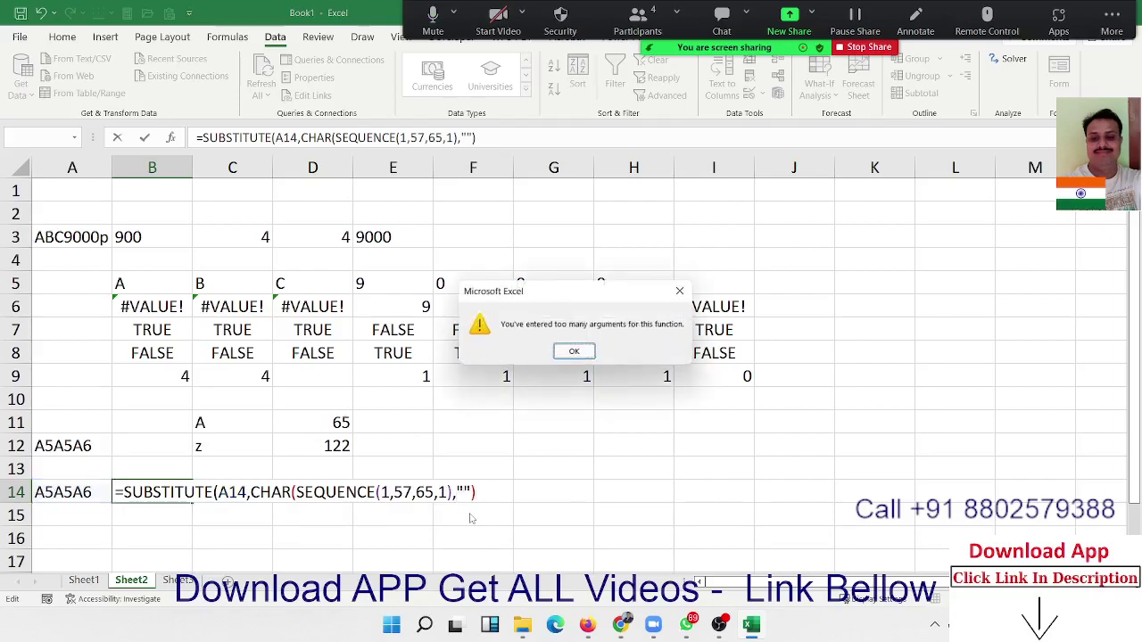
key(Return)
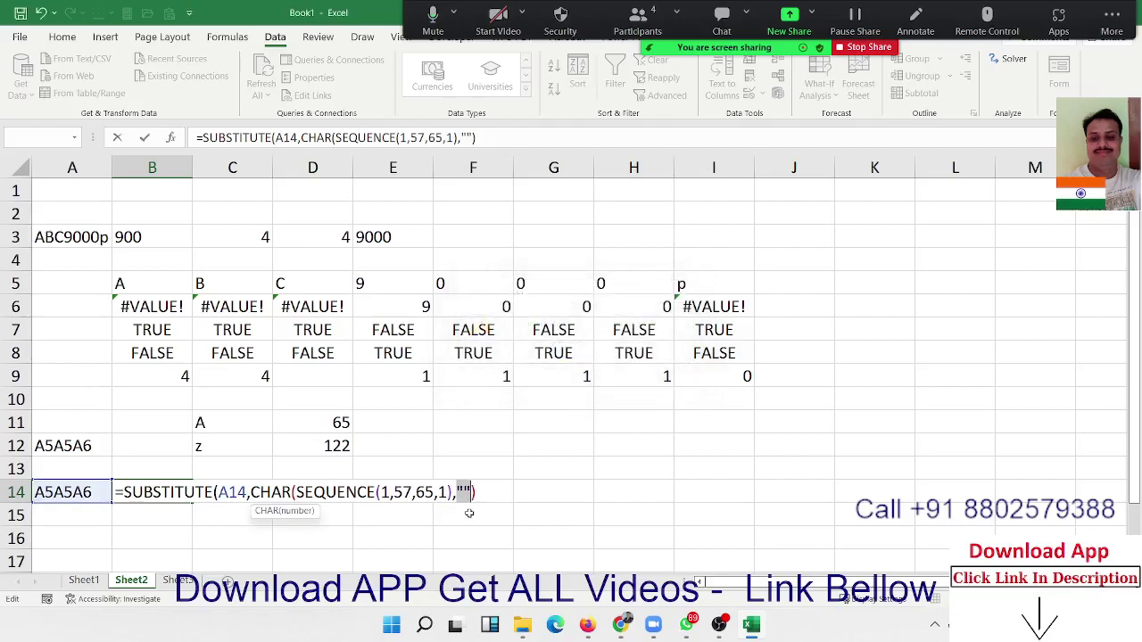
key(Left)
key(Left)
text())
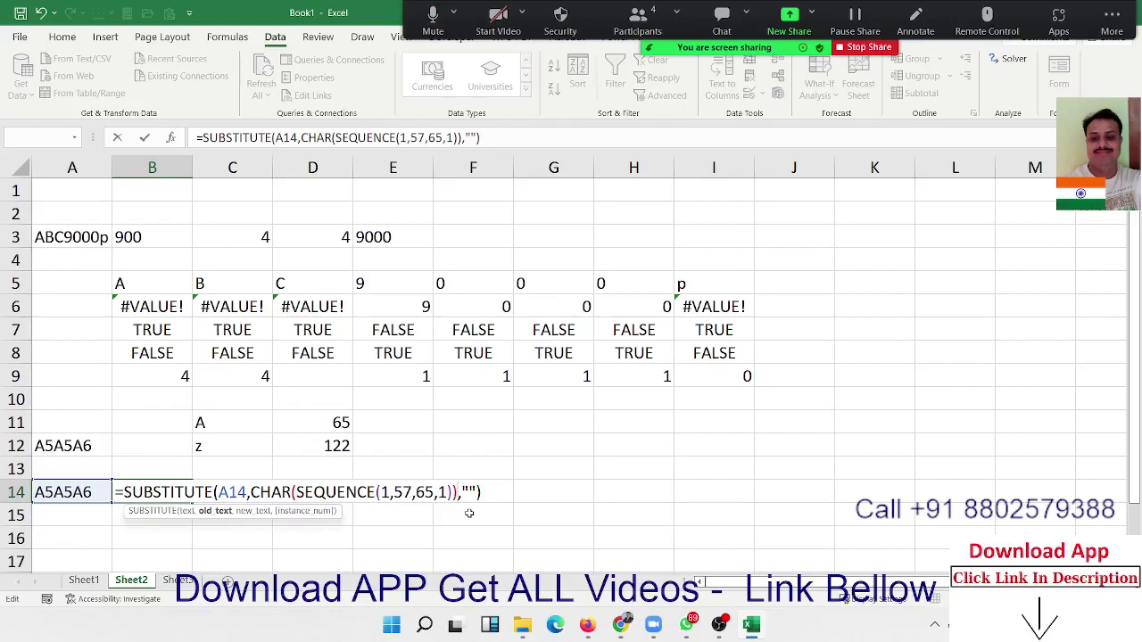
key(Return)
key(Up)
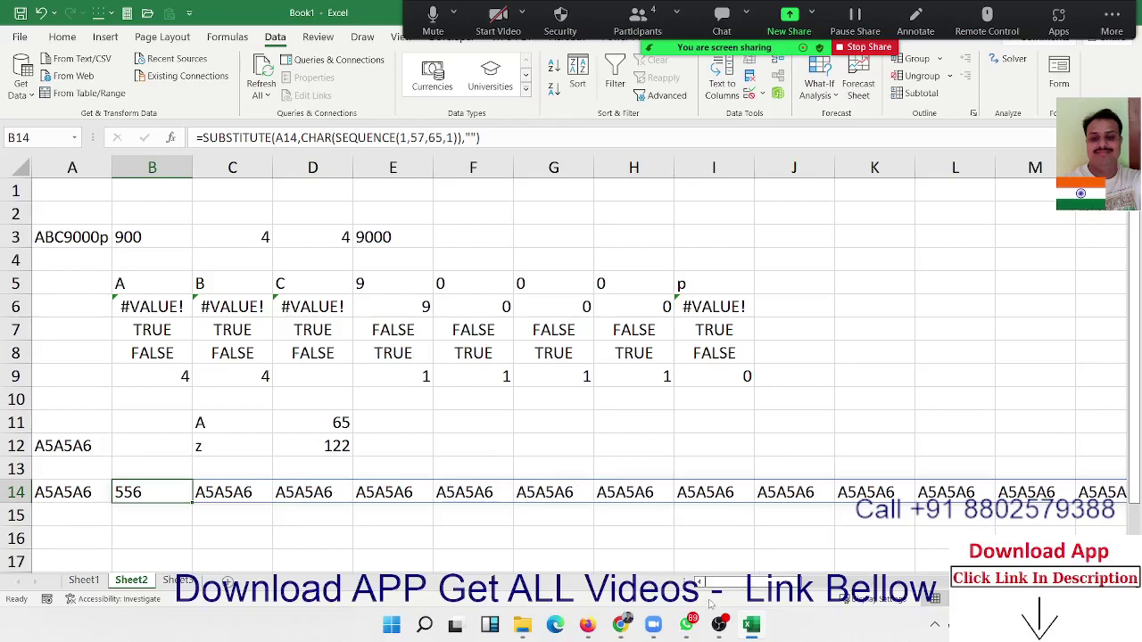
drag(725, 589, 698, 582)
scroll(698, 582, right, 2)
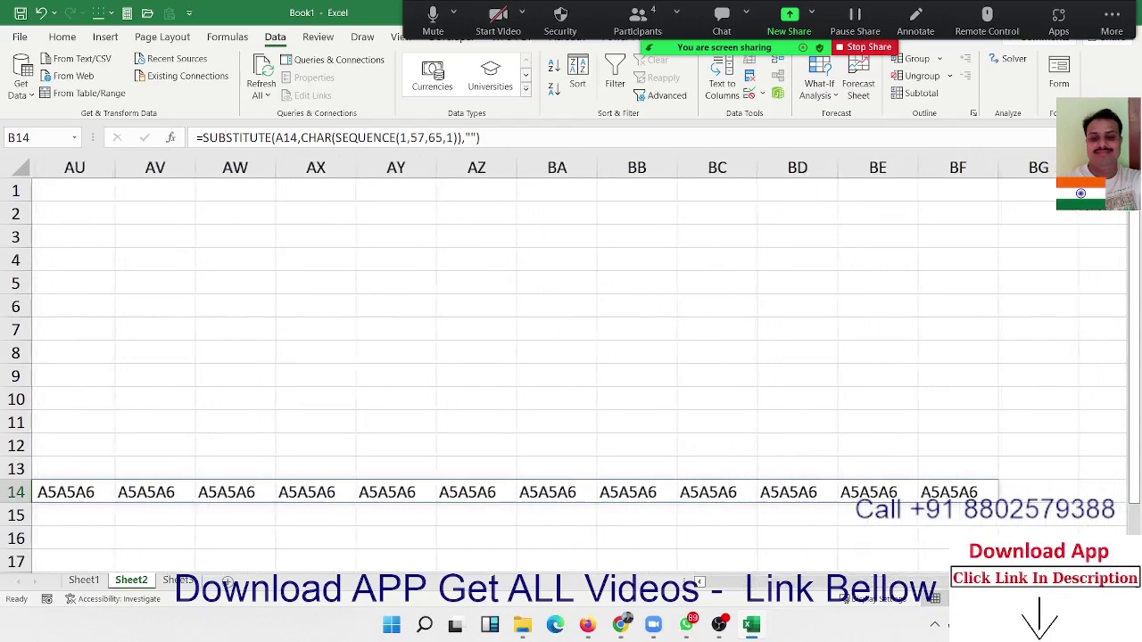
scroll(699, 582, left, 7)
scroll(698, 582, left, 2)
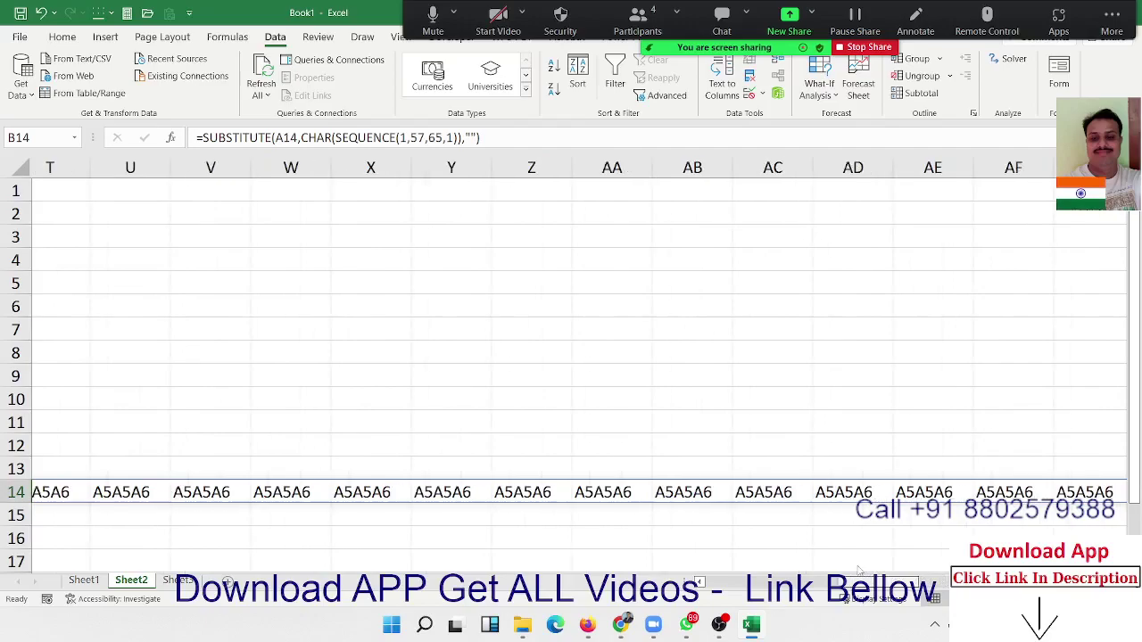
scroll(698, 582, left, 2)
scroll(704, 580, left, 4)
scroll(713, 577, left, 1)
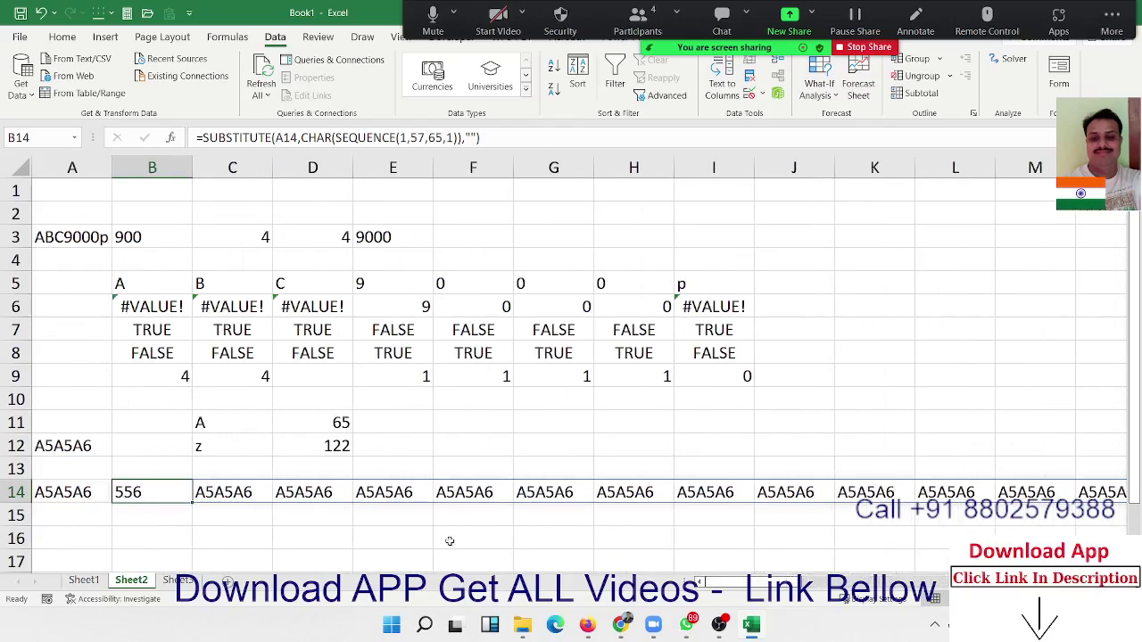
click(106, 498)
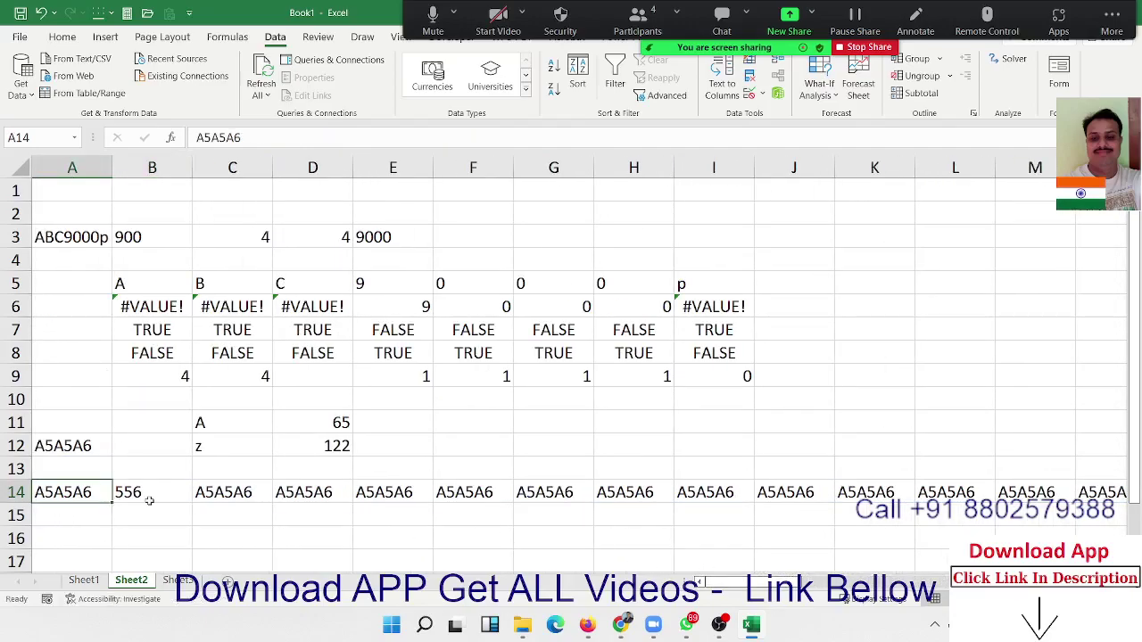
click(151, 493)
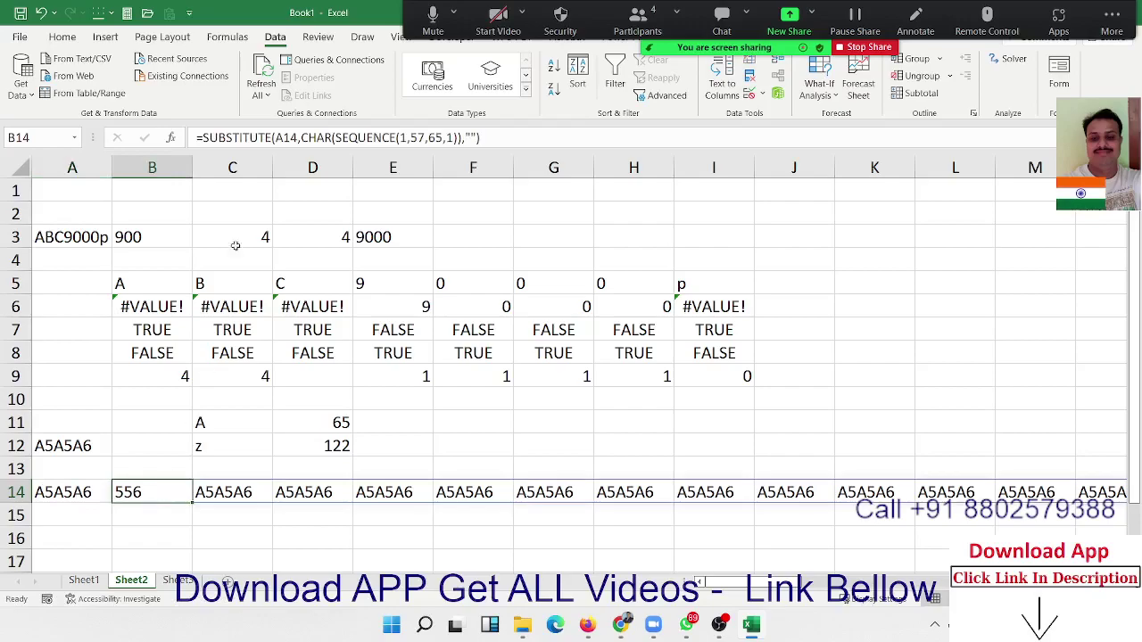
click(258, 541)
click(229, 496)
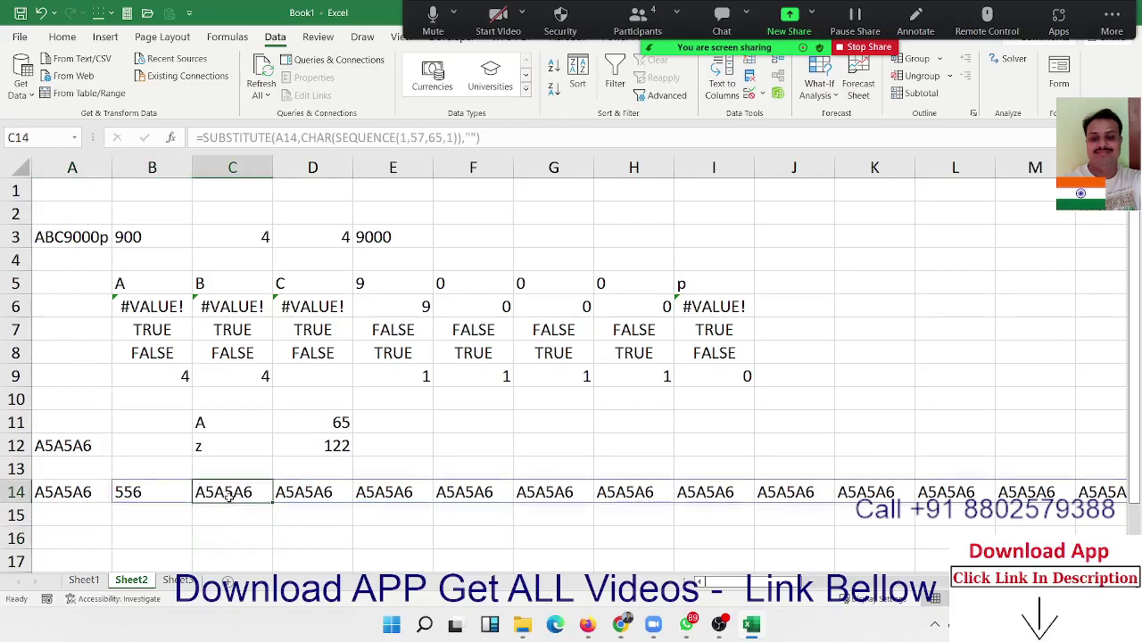
click(139, 495)
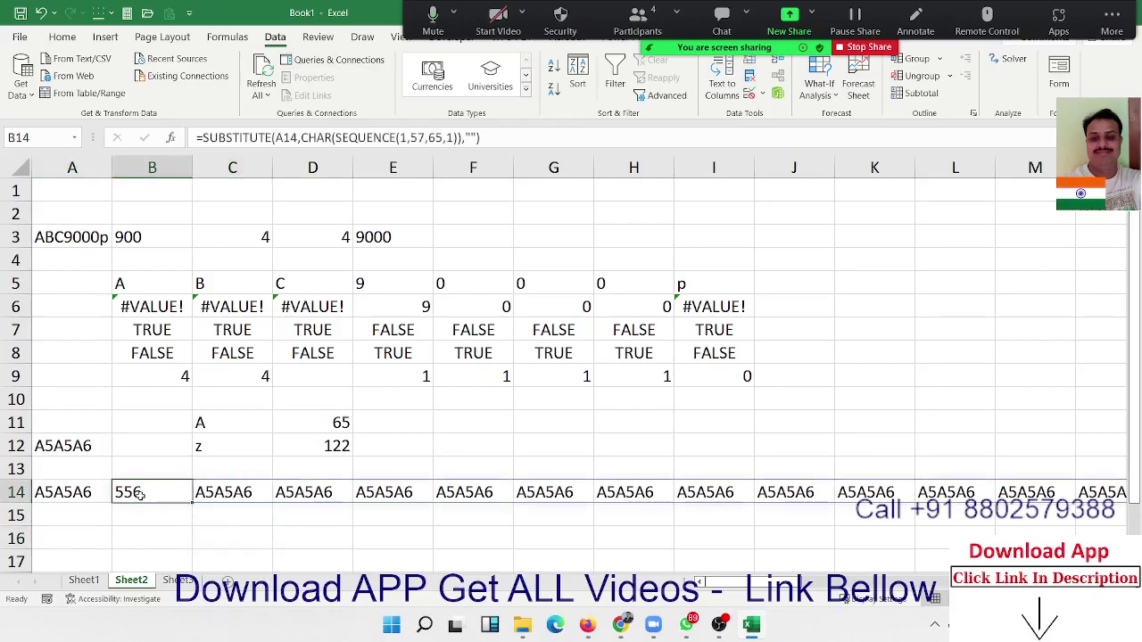
double_click(138, 494)
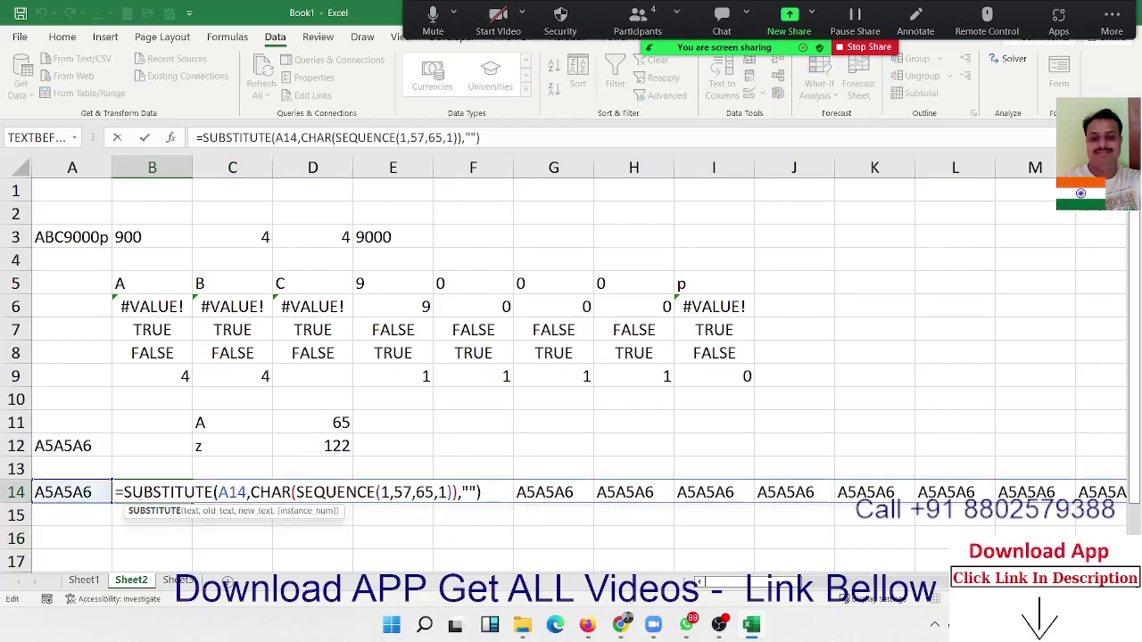
key(Return)
click(140, 493)
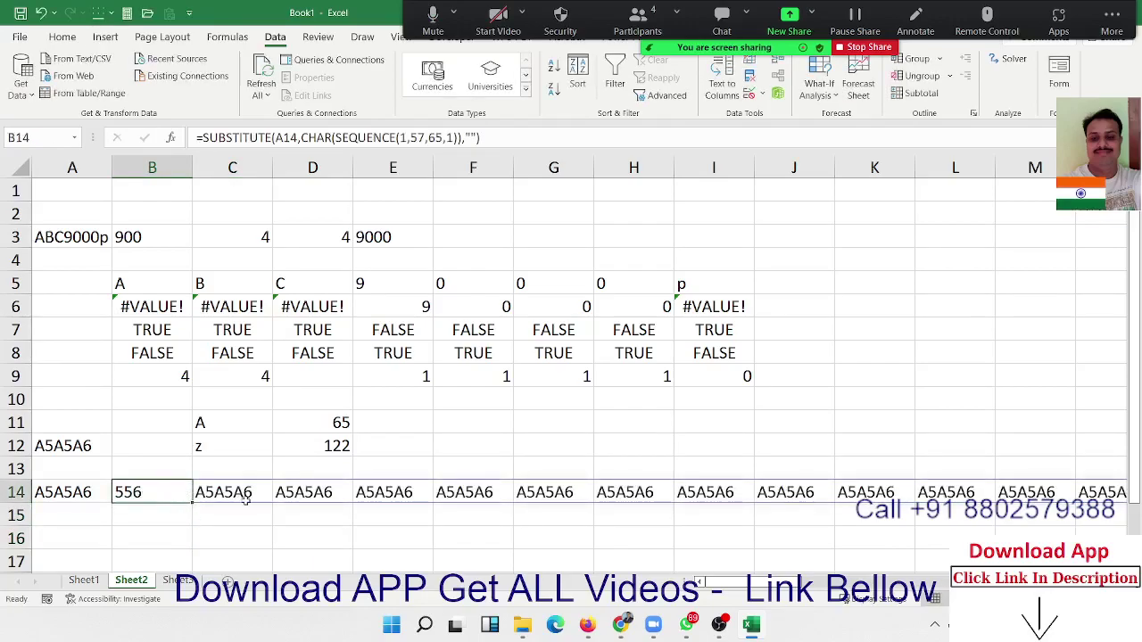
double_click(167, 493)
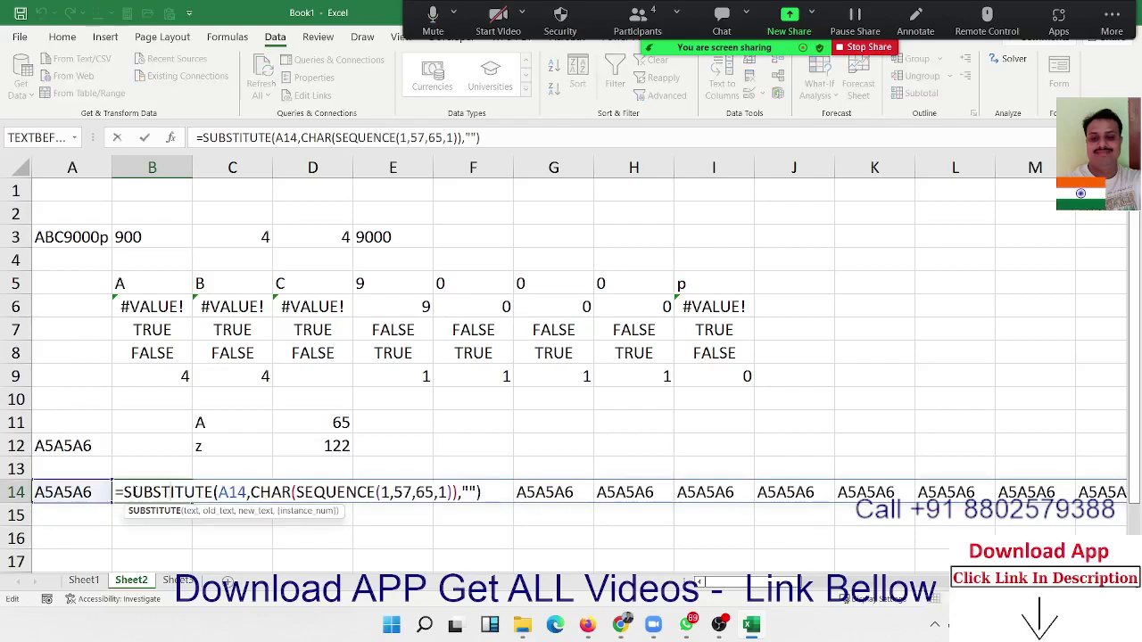
key(Return)
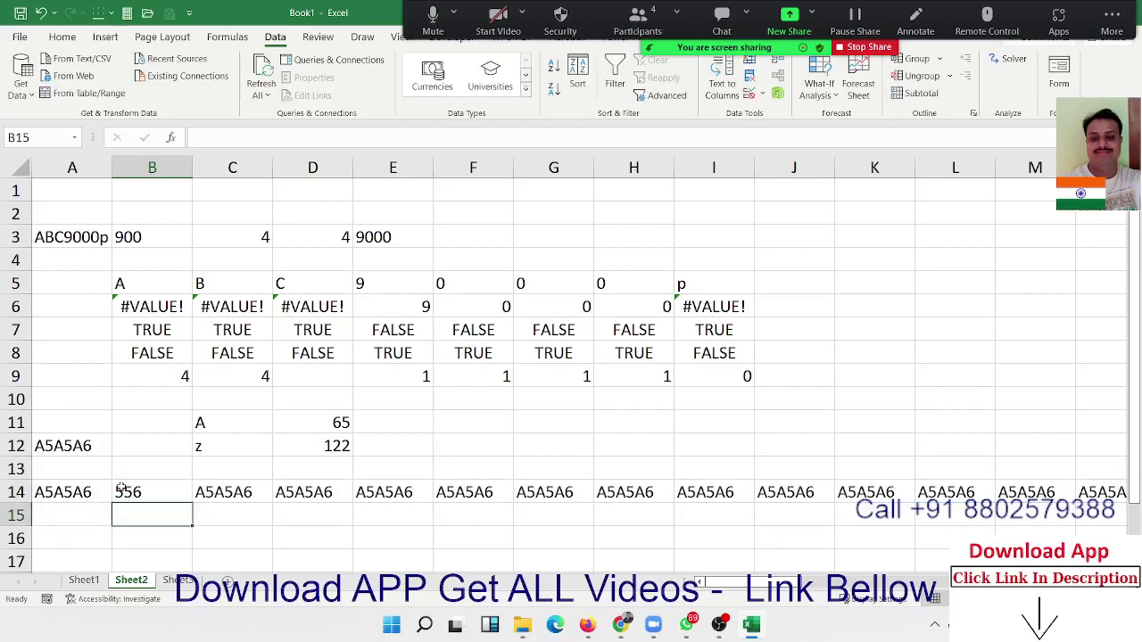
click(128, 491)
Step: Wrap B14's SUBSTITUTE formula in TEXTJOIN with a "," delimiter and TRUE to ignore blanks
click(200, 137)
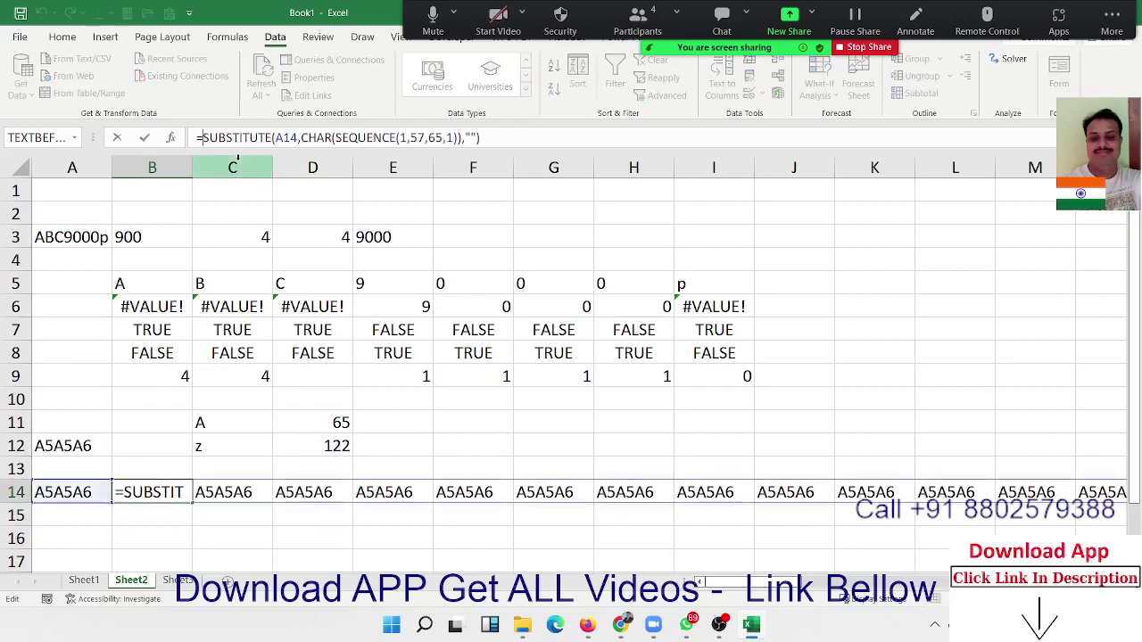
text(te)
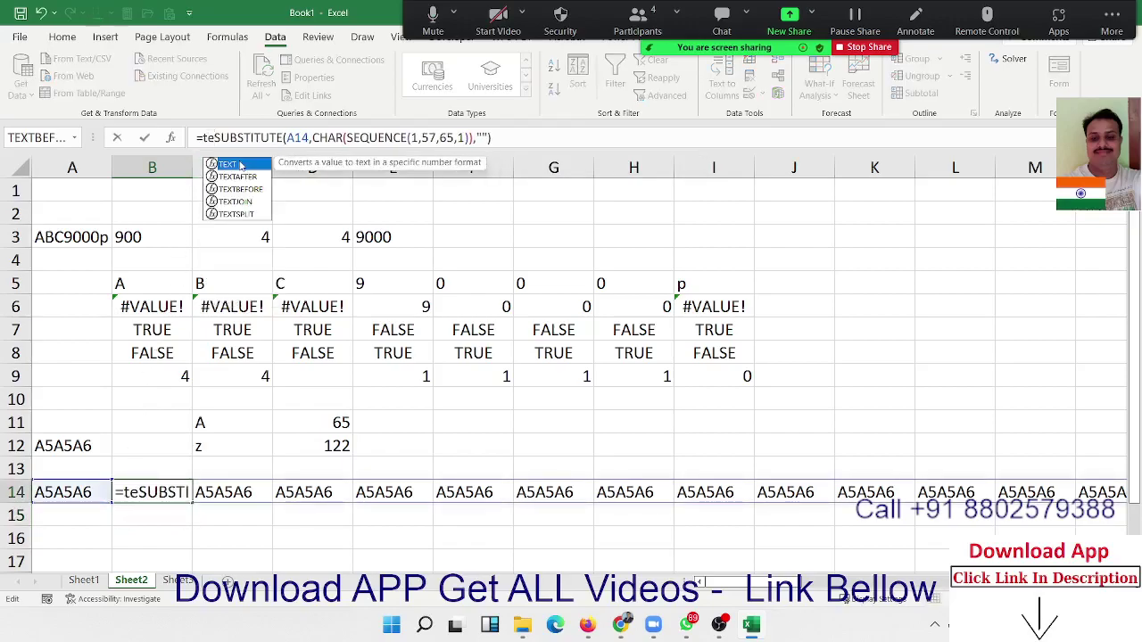
key(Down)
key(Down)
key(Down)
key(Tab)
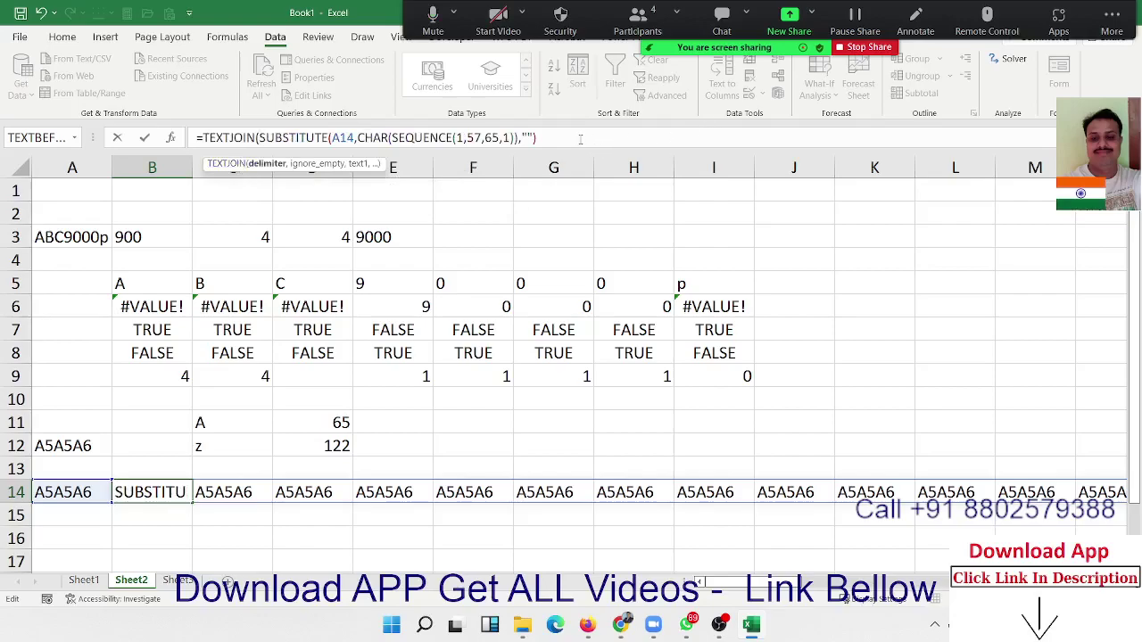
text(",)
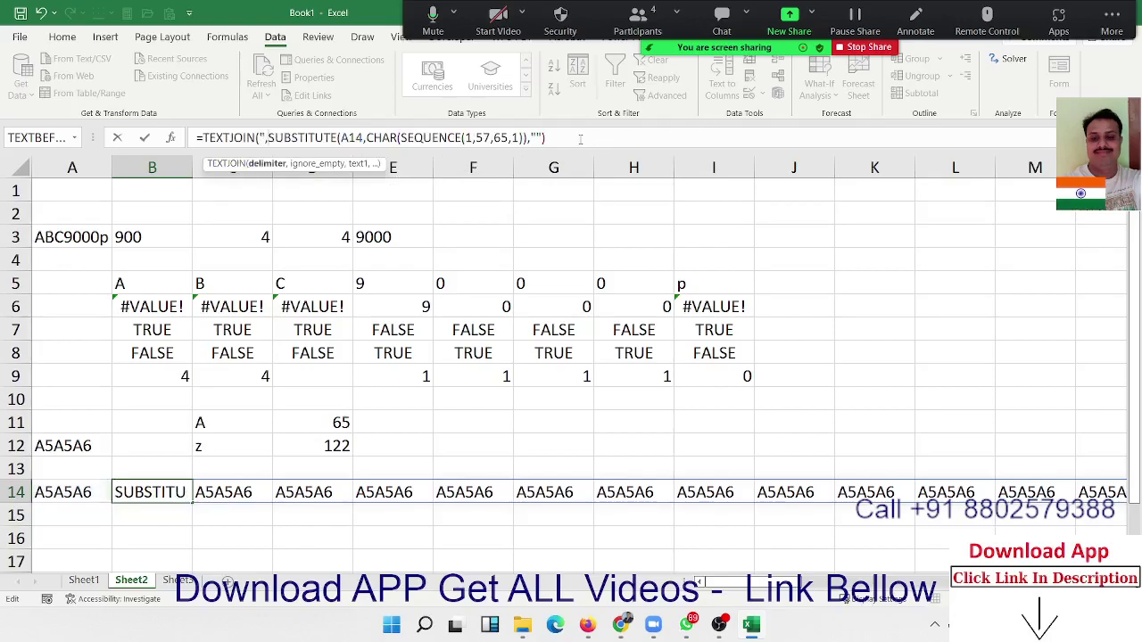
text(",)
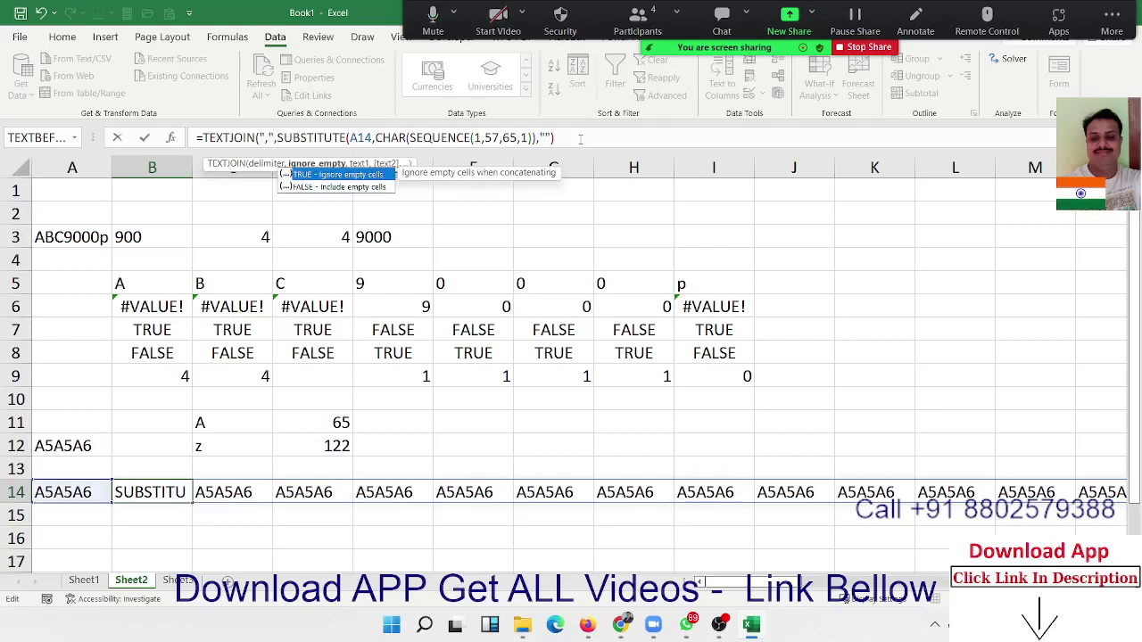
text(TRUE,)
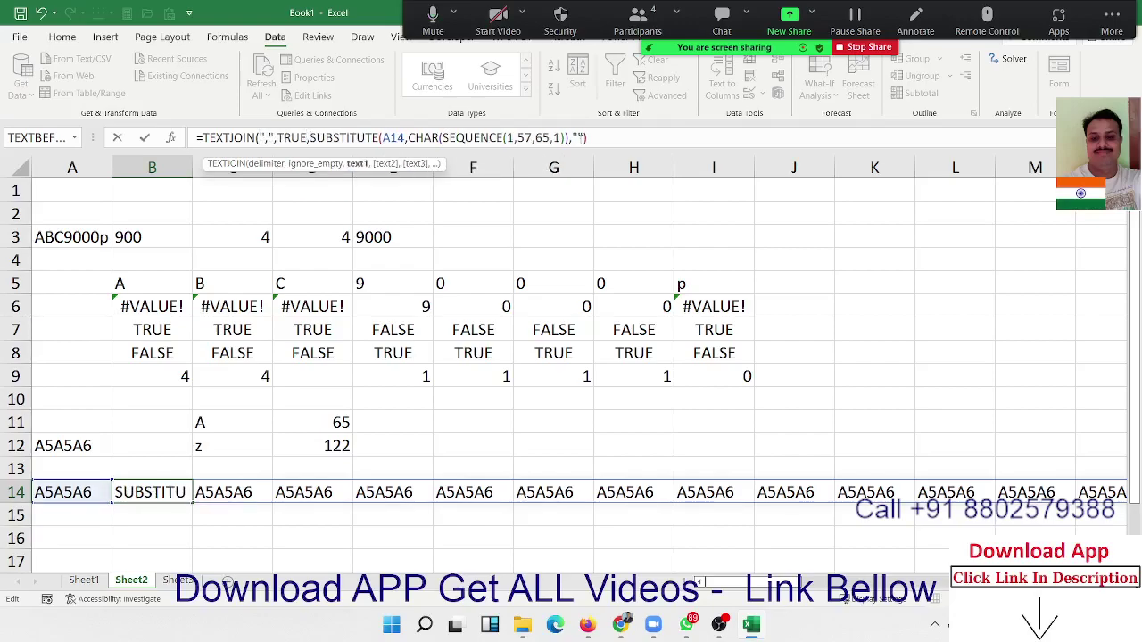
key(Return)
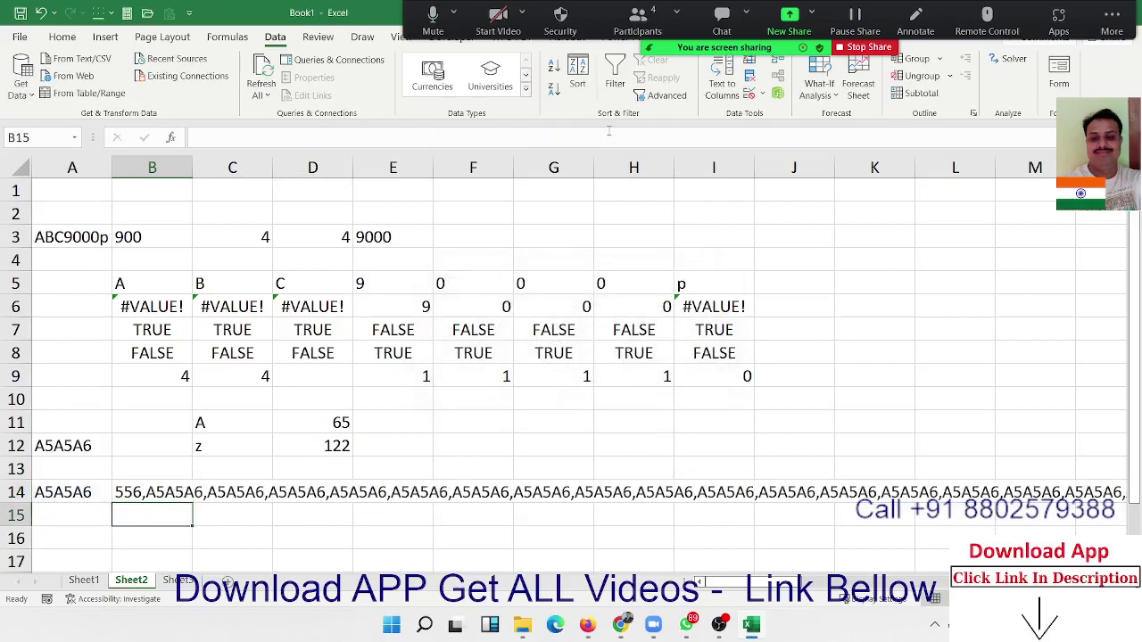
key(Up)
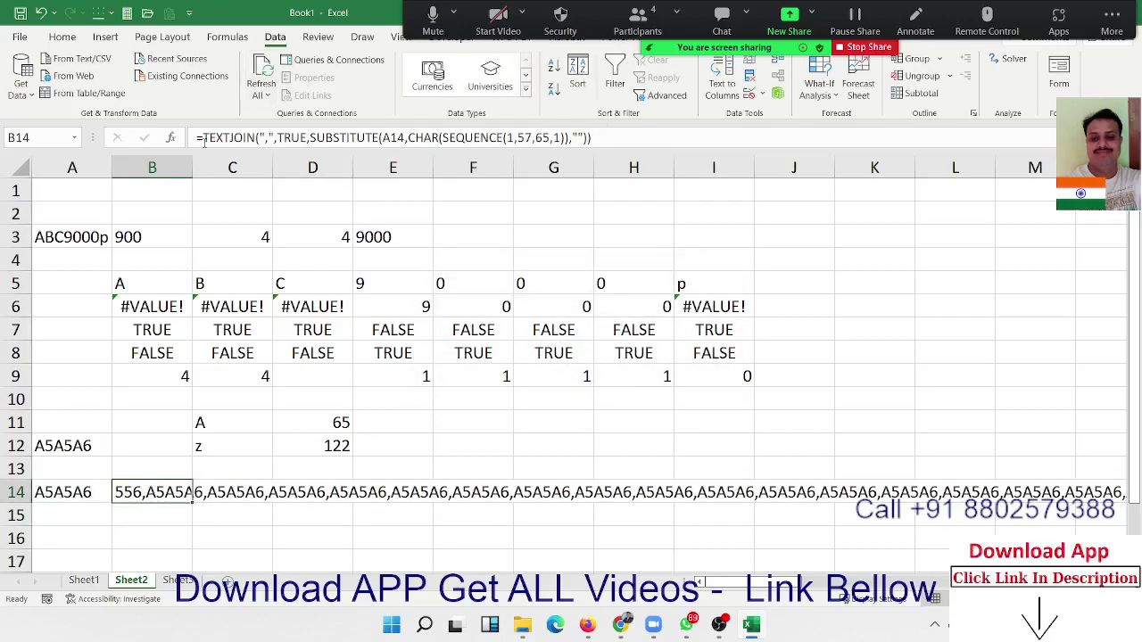
Step: Wrap the TEXTJOIN formula in TEXTBEFORE with "," as delimiter so B14 shows 556
key(F2)
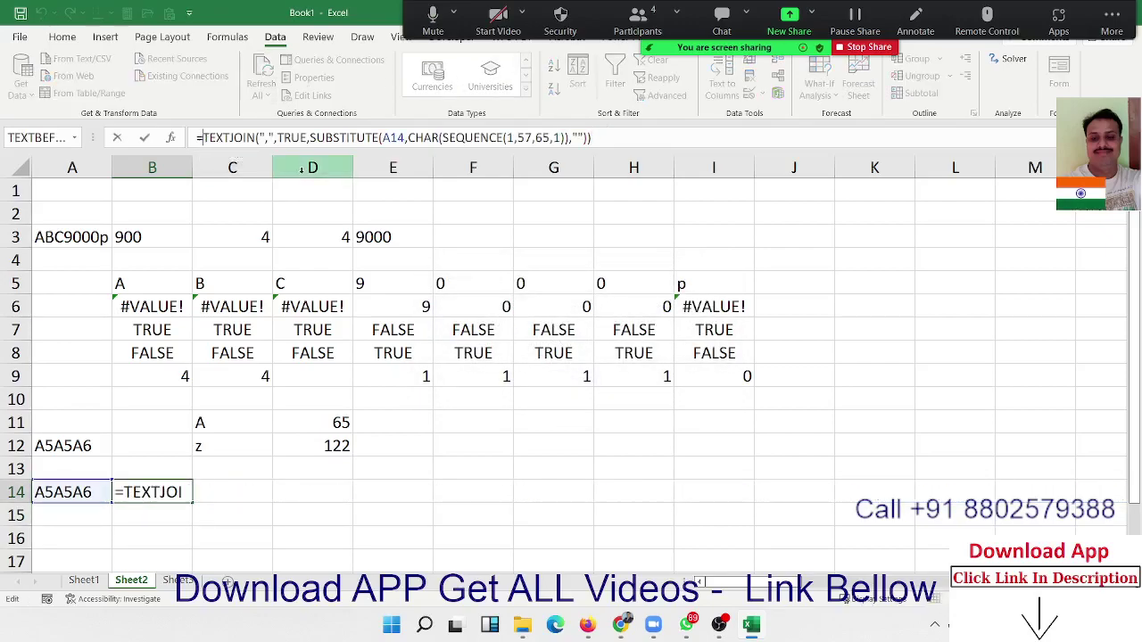
text(te)
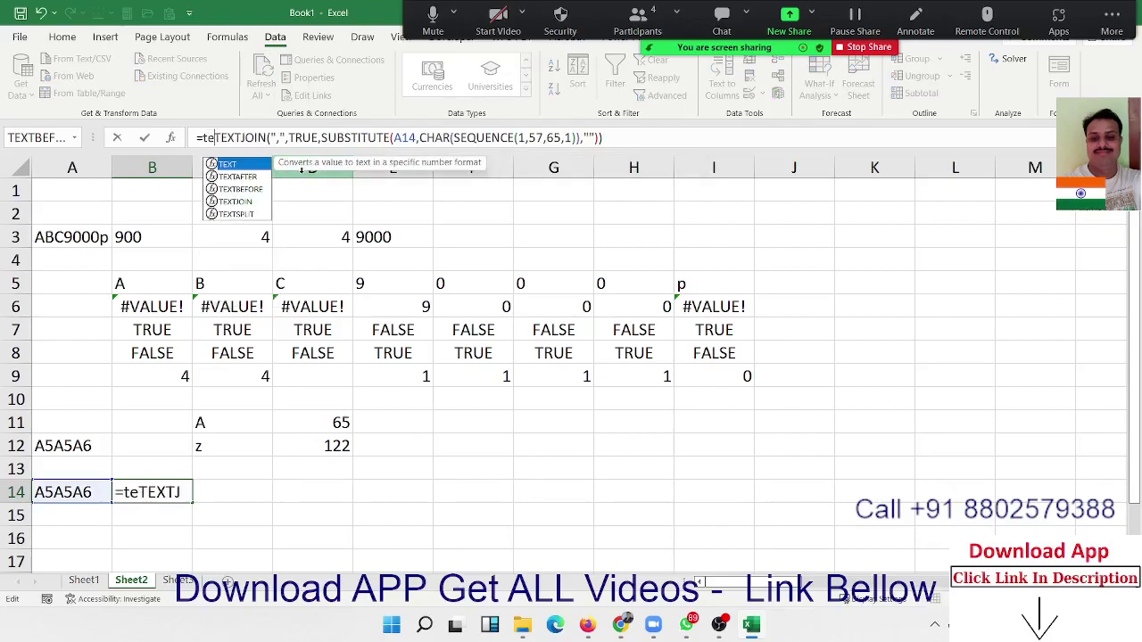
key(Down)
key(Down)
key(Tab)
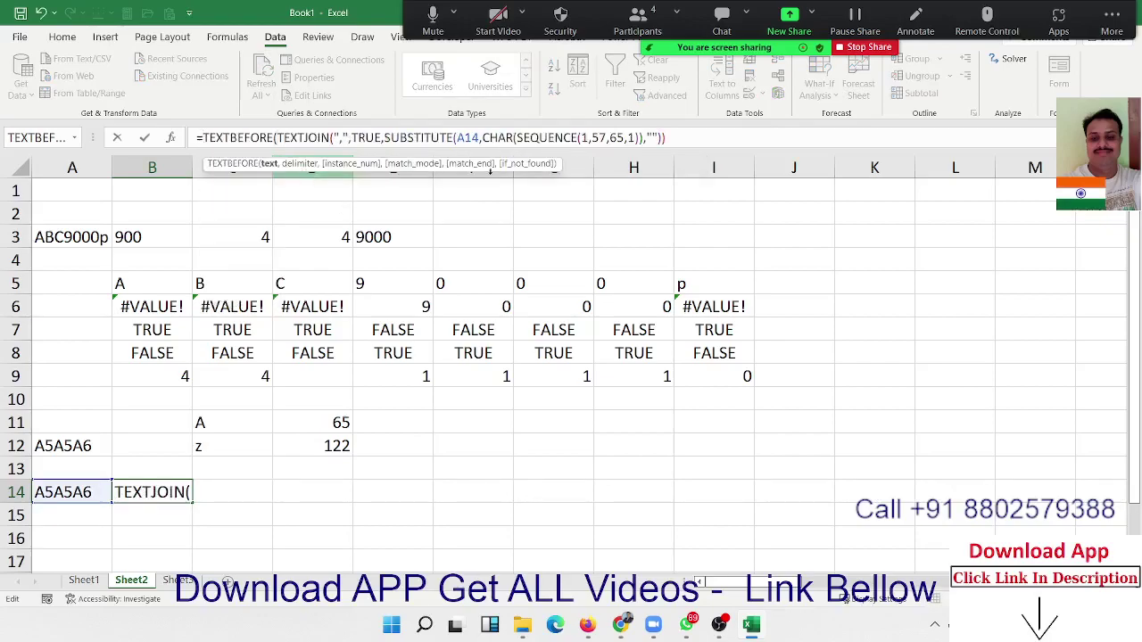
click(781, 140)
text(,)
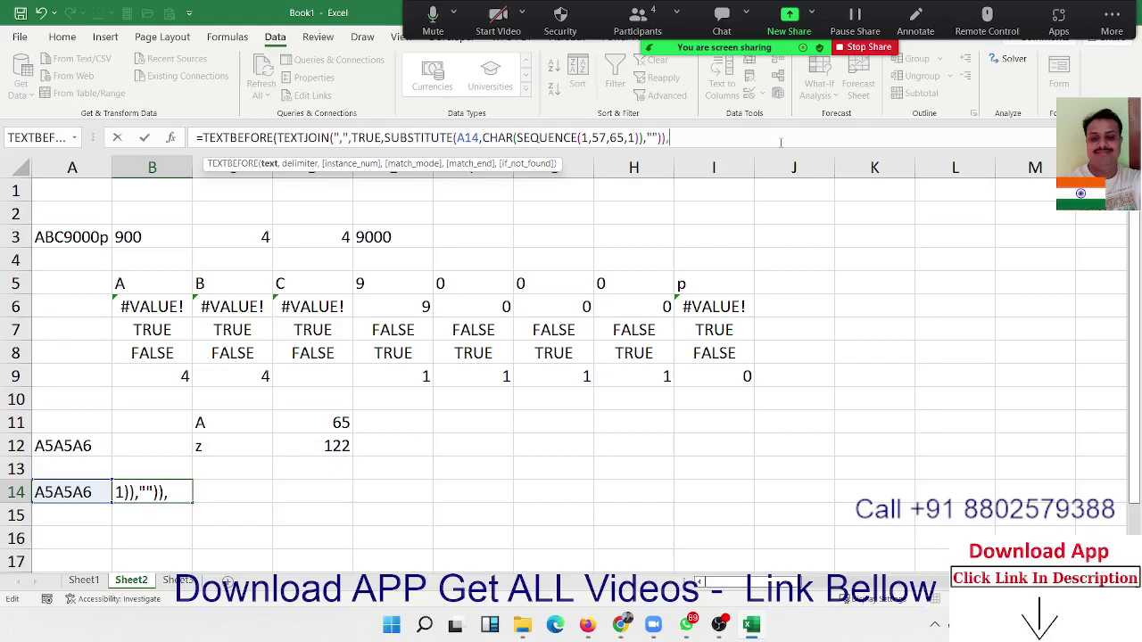
text(")
text("))
key(Return)
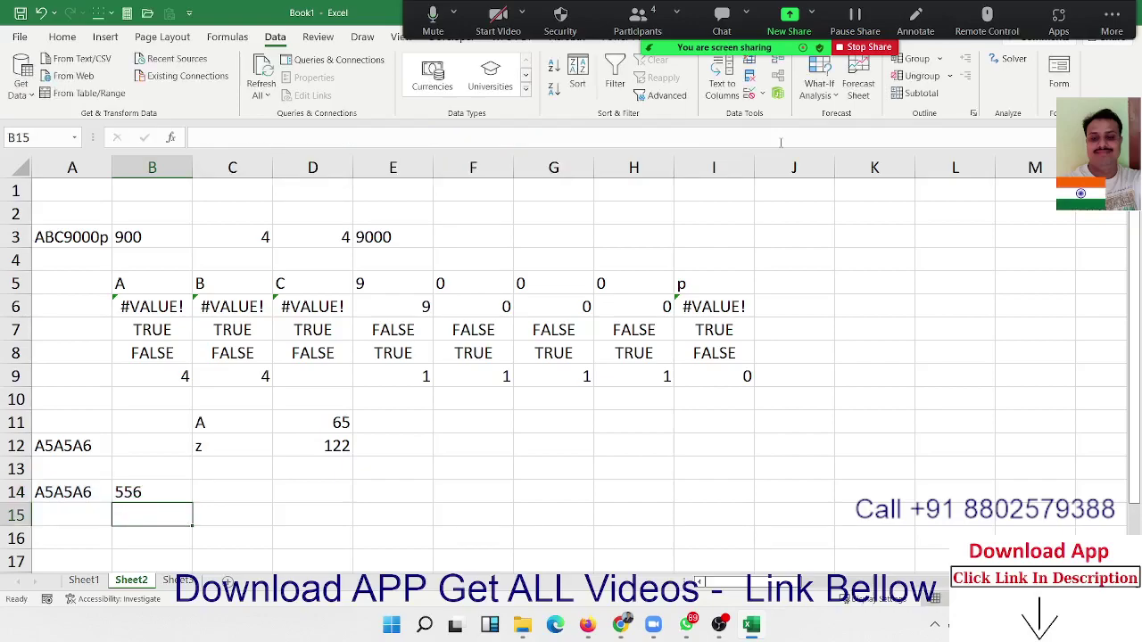
key(Up)
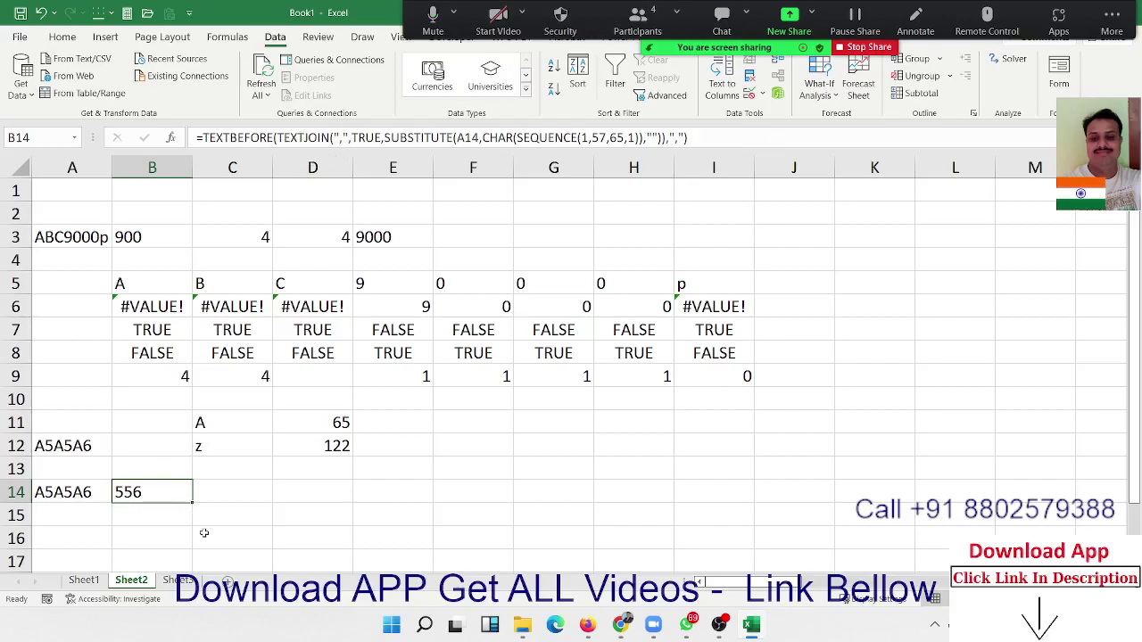
Step: Undo twice, back through TEXTJOIN to B14's plain SUBSTITUTE formula
key(ctrl+z)
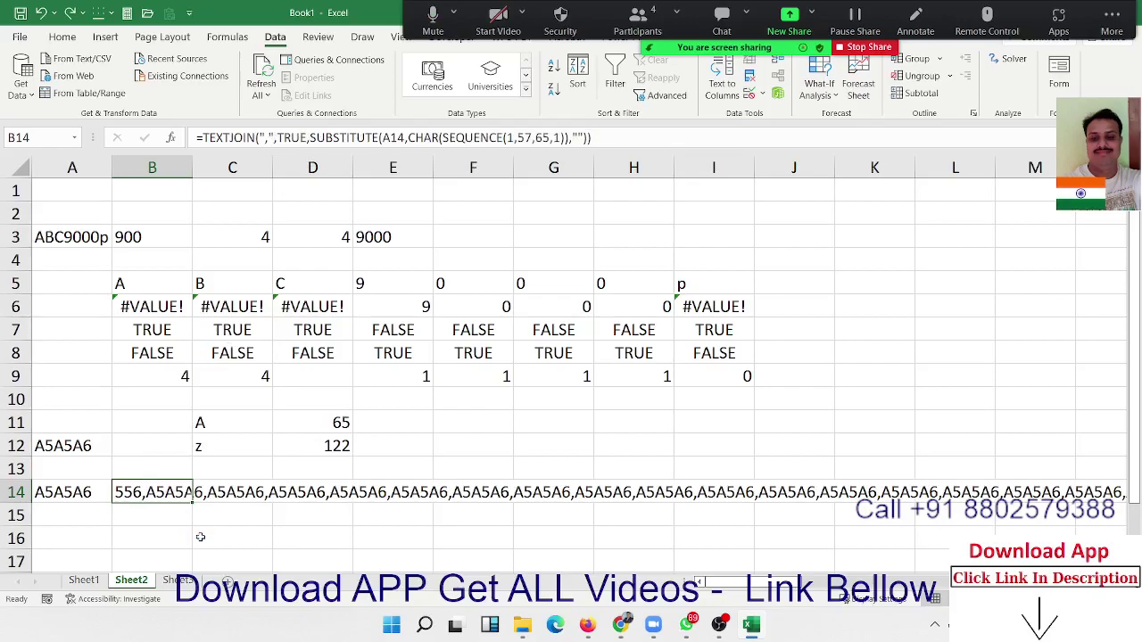
key(ctrl+z)
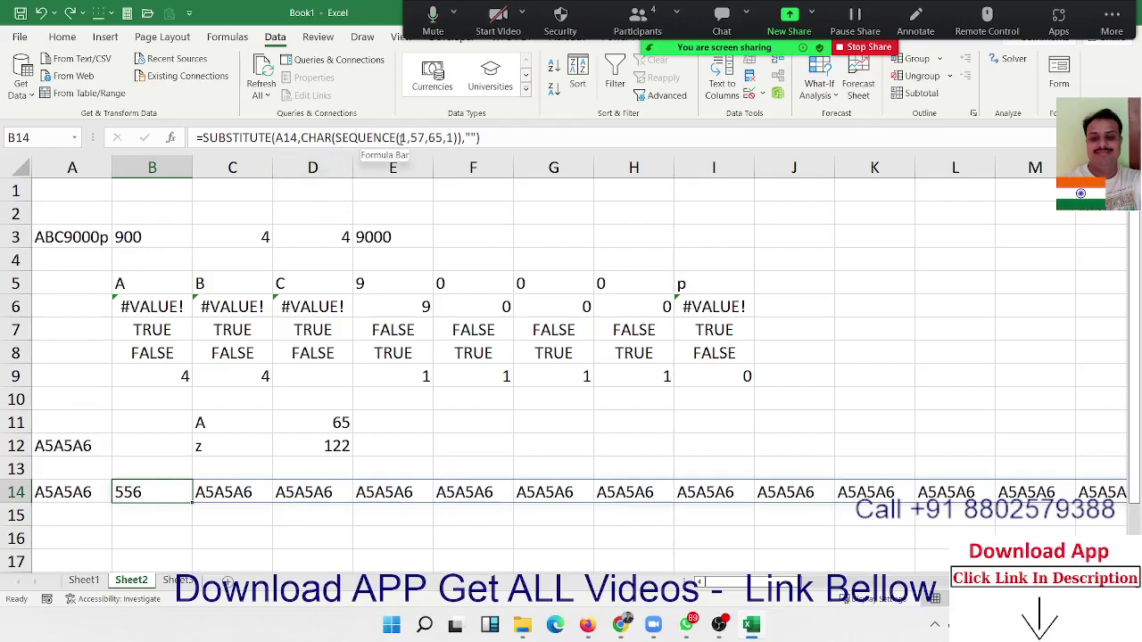
Step: Review B14's formula, then change A14's text from A5A5A6 to A5A5B6
double_click(173, 494)
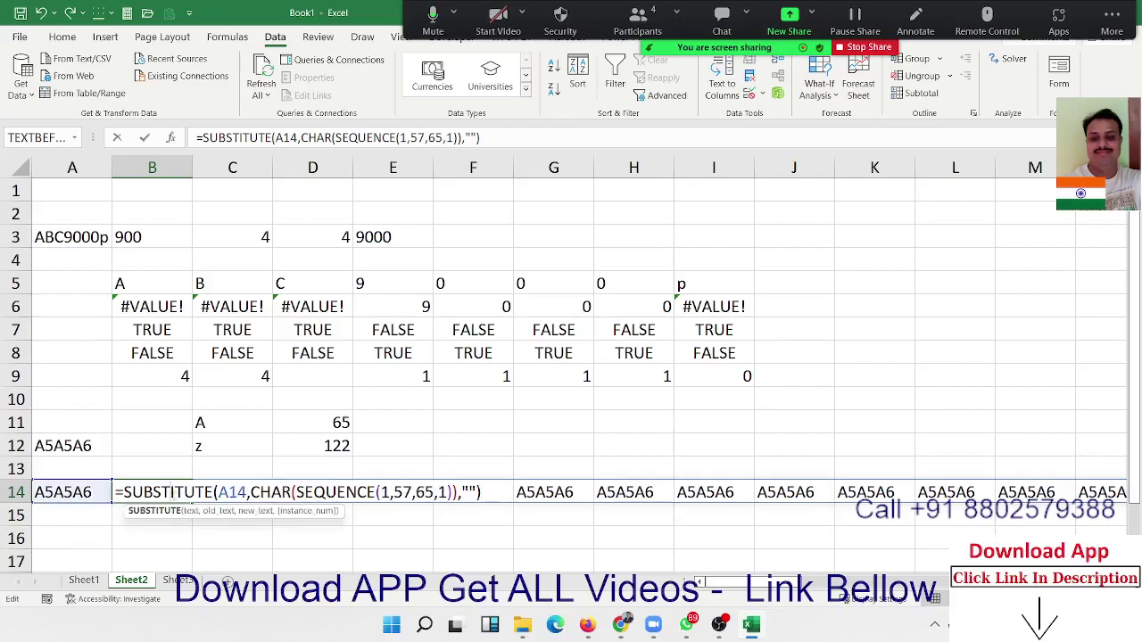
key(Return)
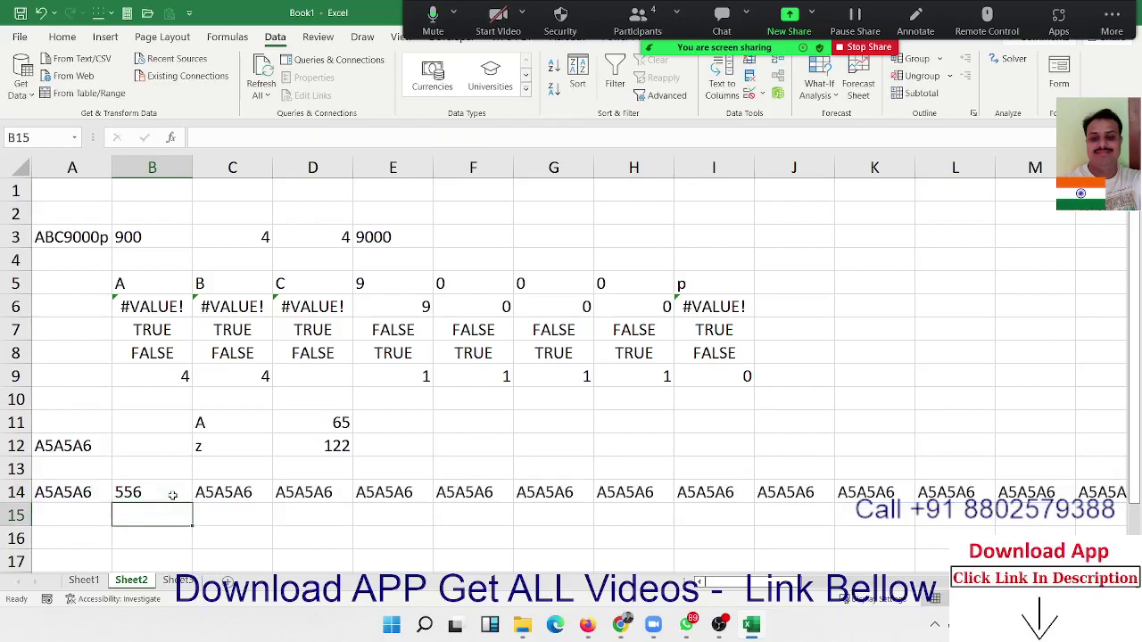
click(170, 496)
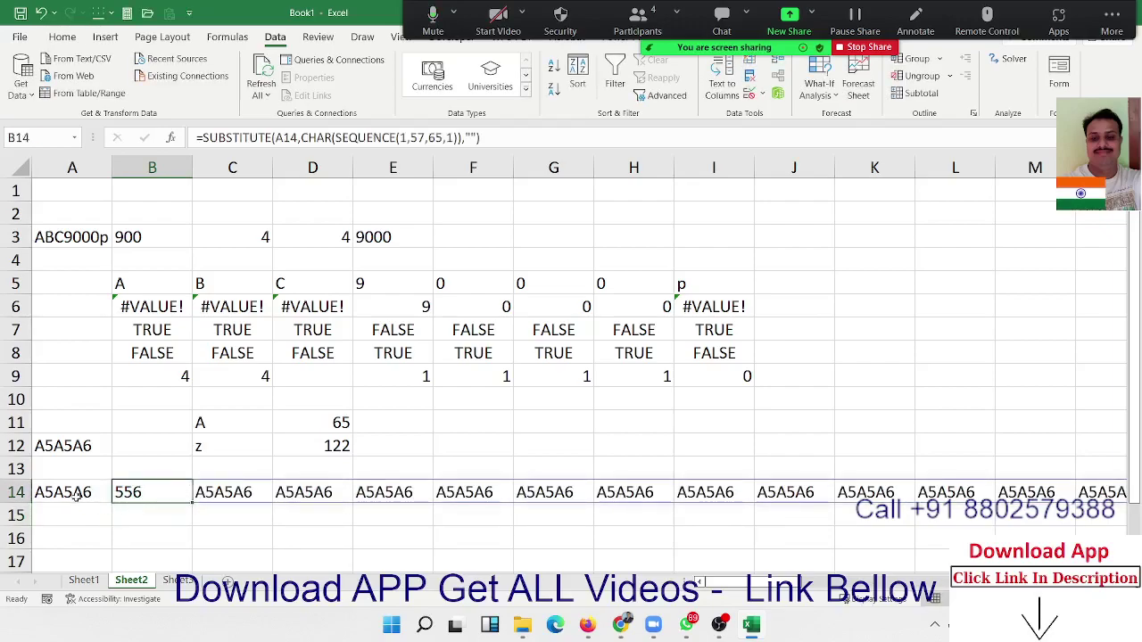
double_click(82, 500)
key(BackSpace)
key(BackSpace)
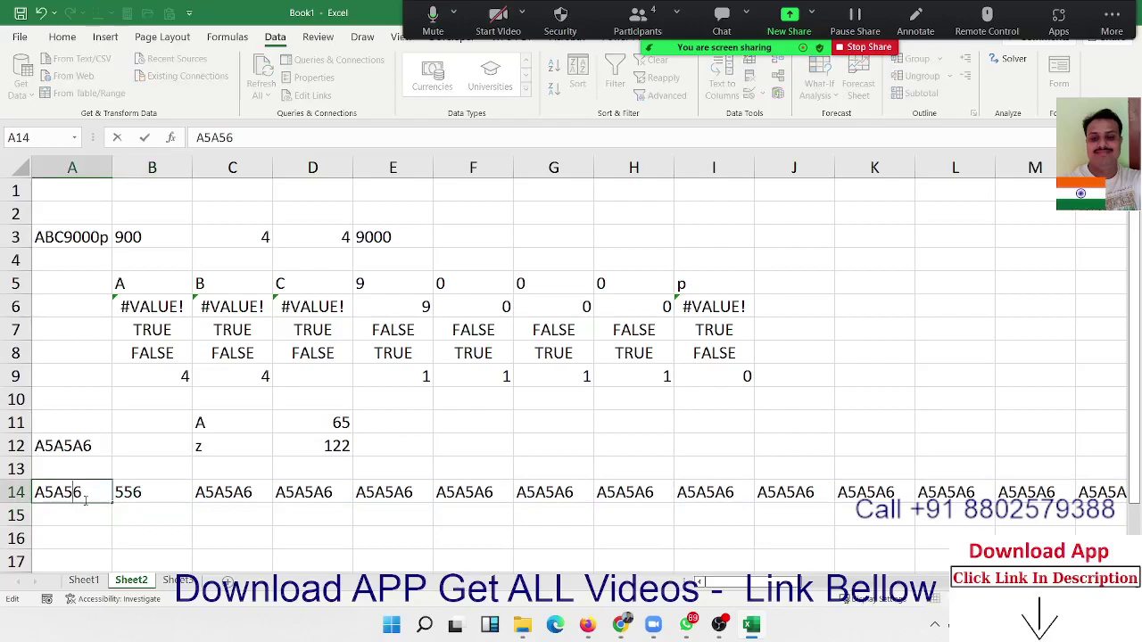
text(B6)
key(Return)
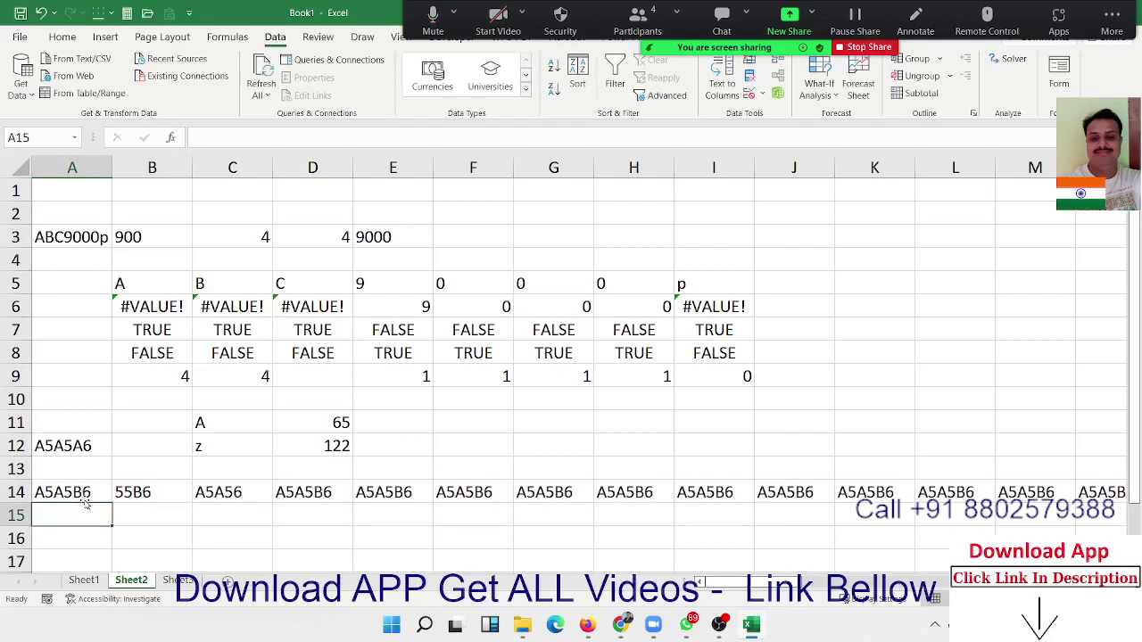
click(85, 502)
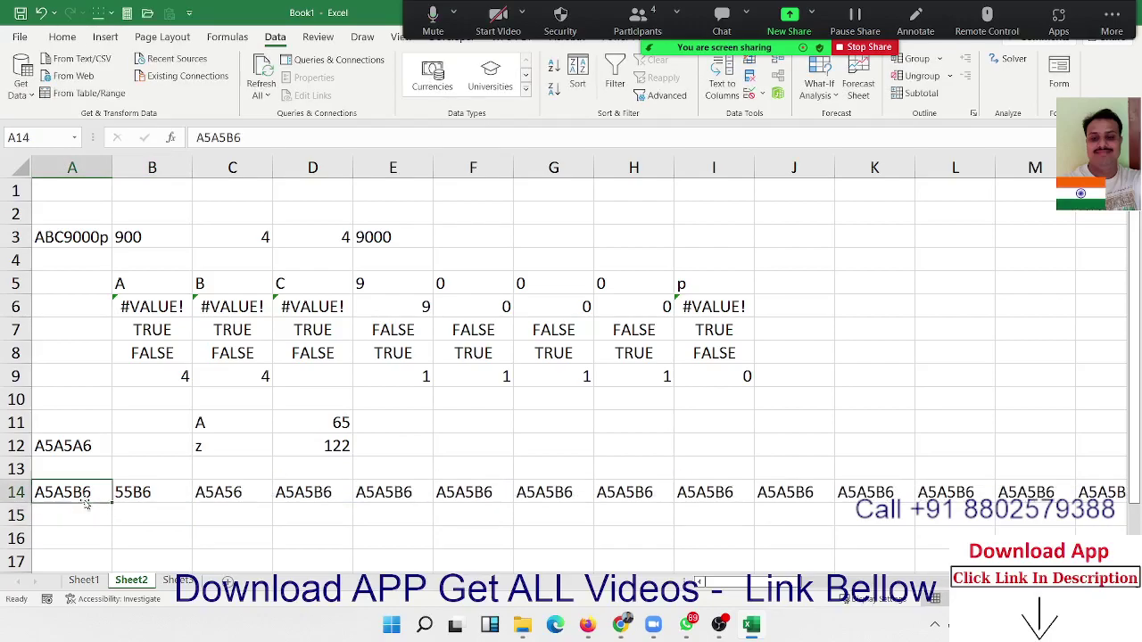
Step: Check the recalculated row 14 results: 55B6 in B14, A5A56 in C14, then A5A5B6
key(Right)
key(Right)
key(Right)
key(Right)
key(Right)
key(Right)
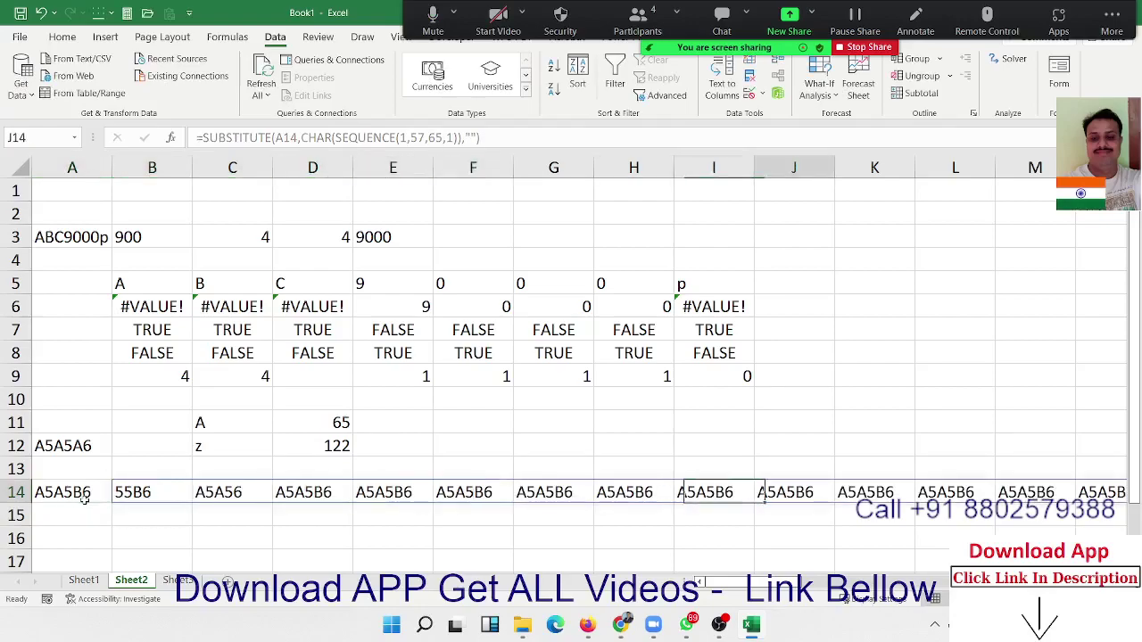
key(Right)
key(Right)
key(Right)
key(Right)
key(Right)
key(Right)
key(Right)
key(Right)
key(Right)
key(Right)
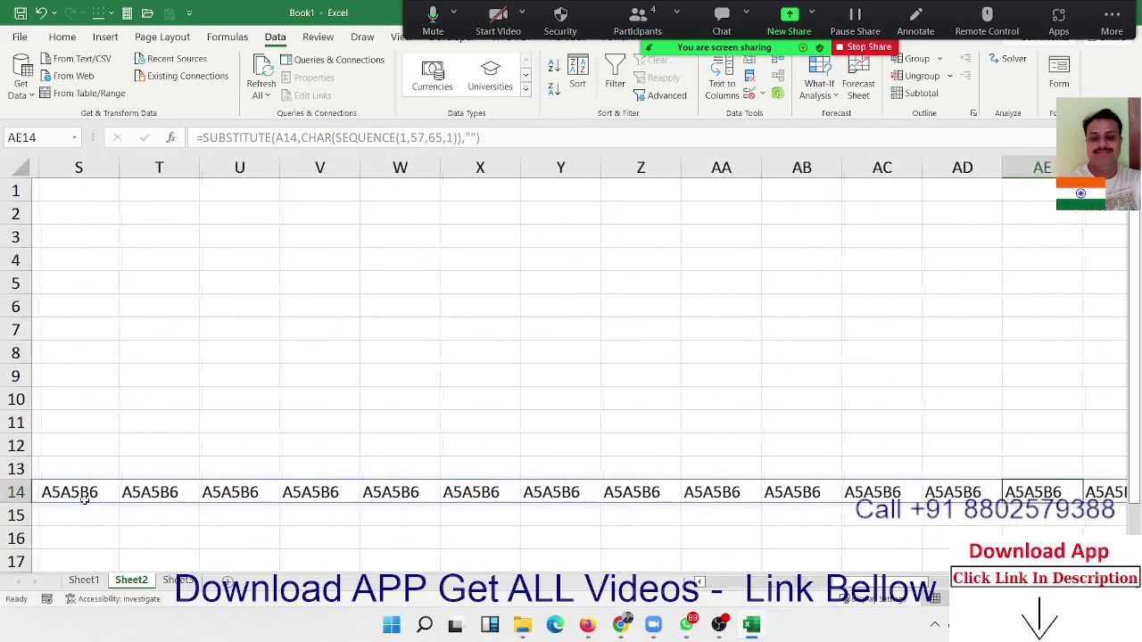
key(Right)
key(Right)
key(Right)
key(Right)
key(Right)
key(Right)
key(Right)
key(Right)
key(Right)
key(Right)
key(Right)
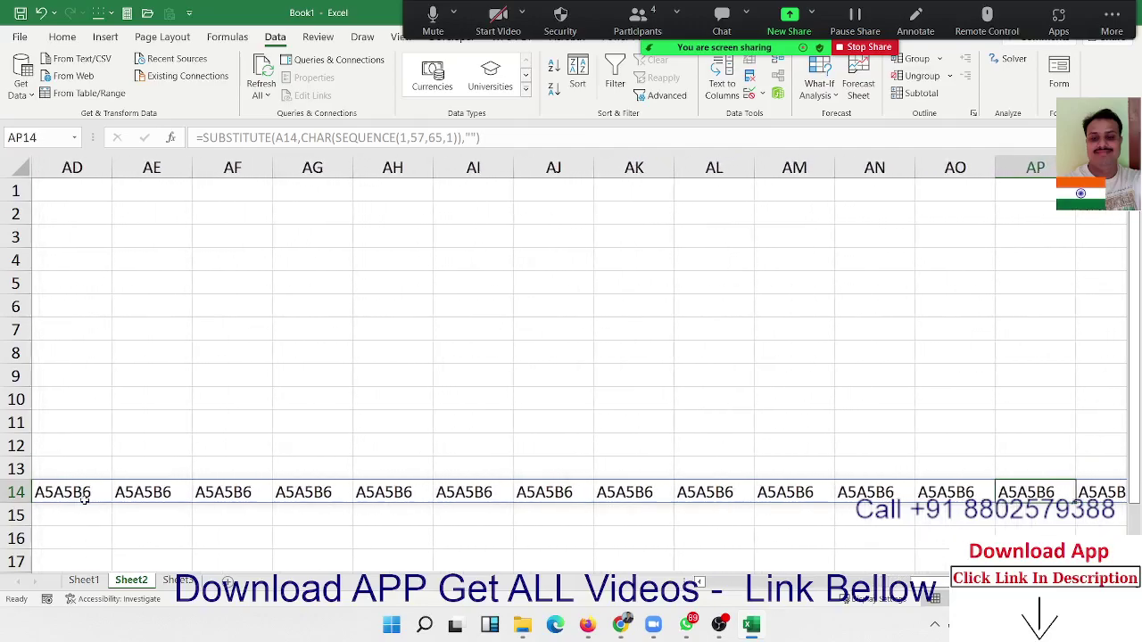
key(Right)
key(Right)
key(Right)
key(Right)
key(Right)
key(Right)
key(Right)
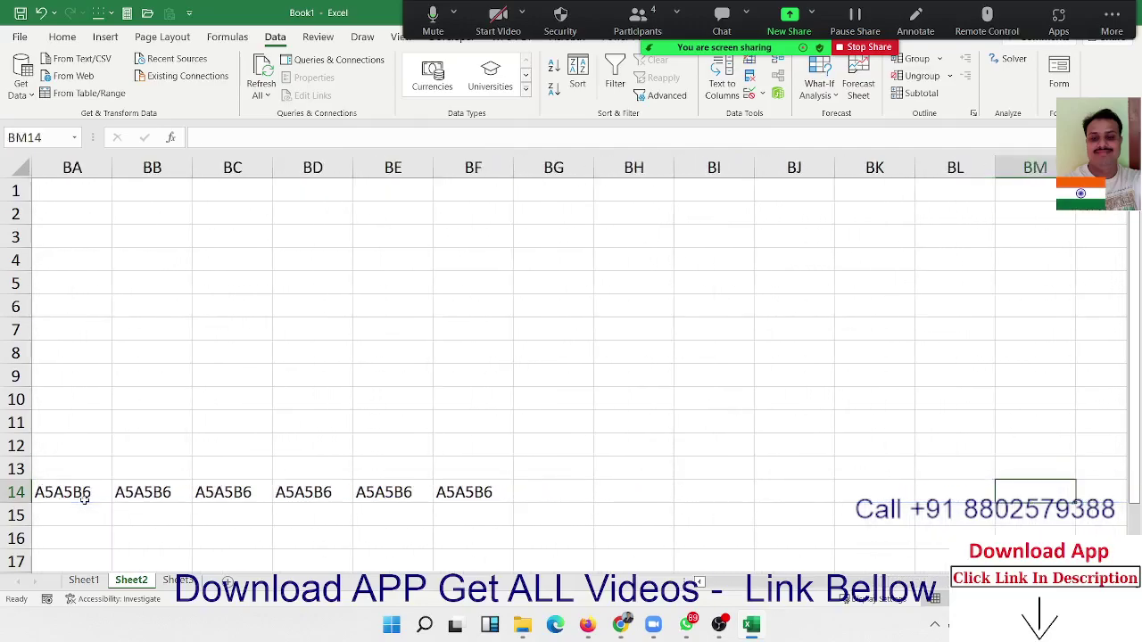
key(Left)
key(Left)
key(Left)
key(Left)
key(Left)
key(Left)
key(Left)
key(Left)
key(Left)
key(Left)
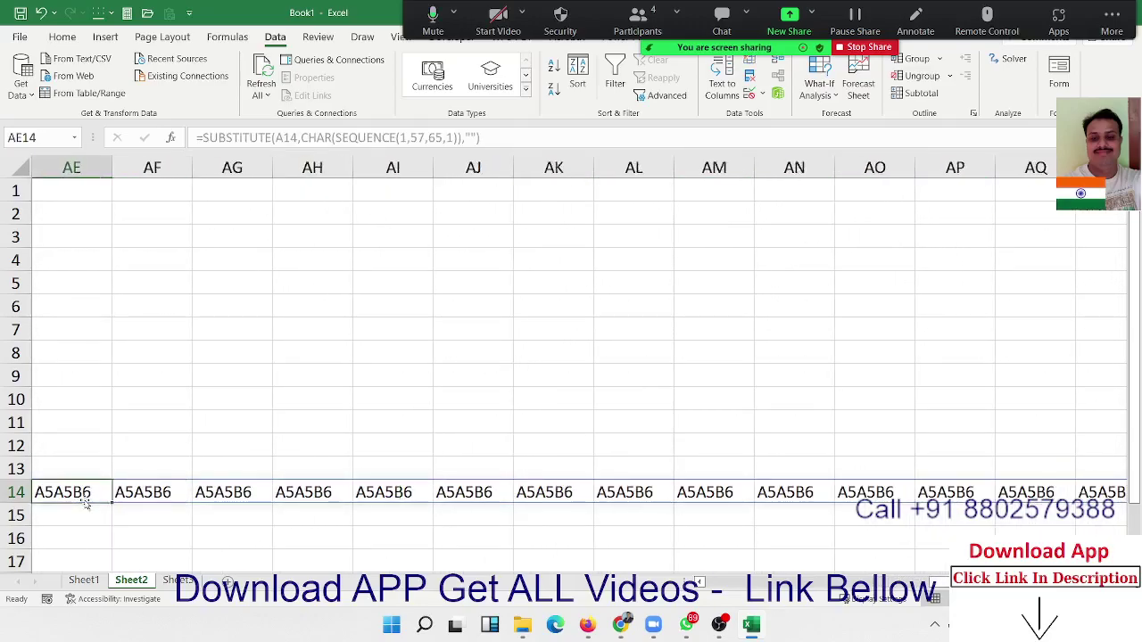
key(Left)
key(Left)
key(Left)
key(Left)
key(Left)
key(Left)
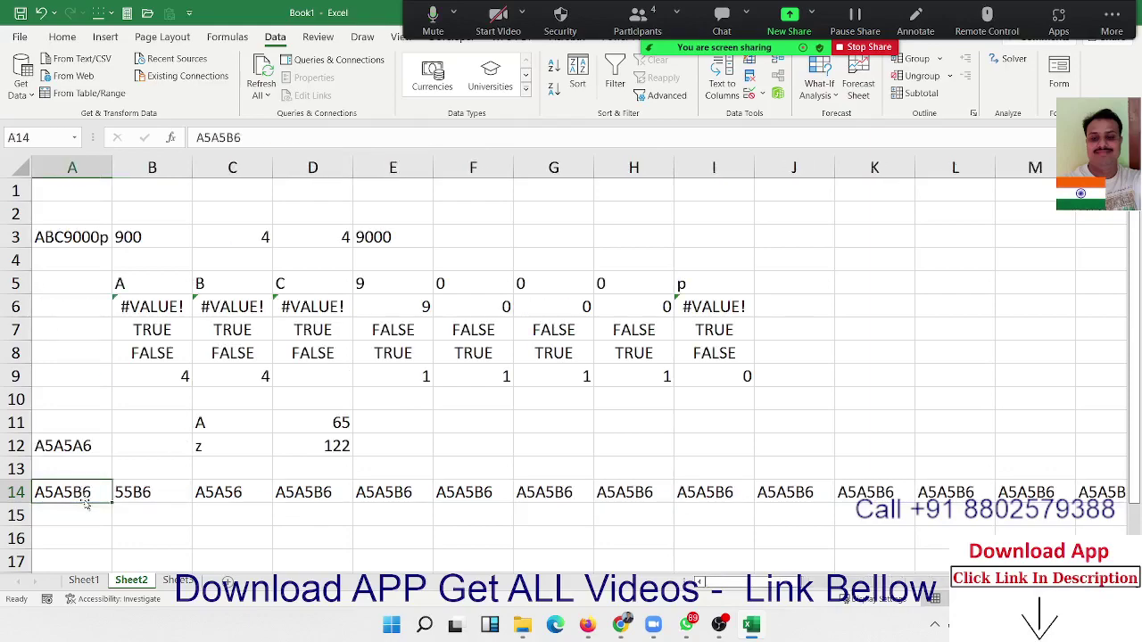
key(Right)
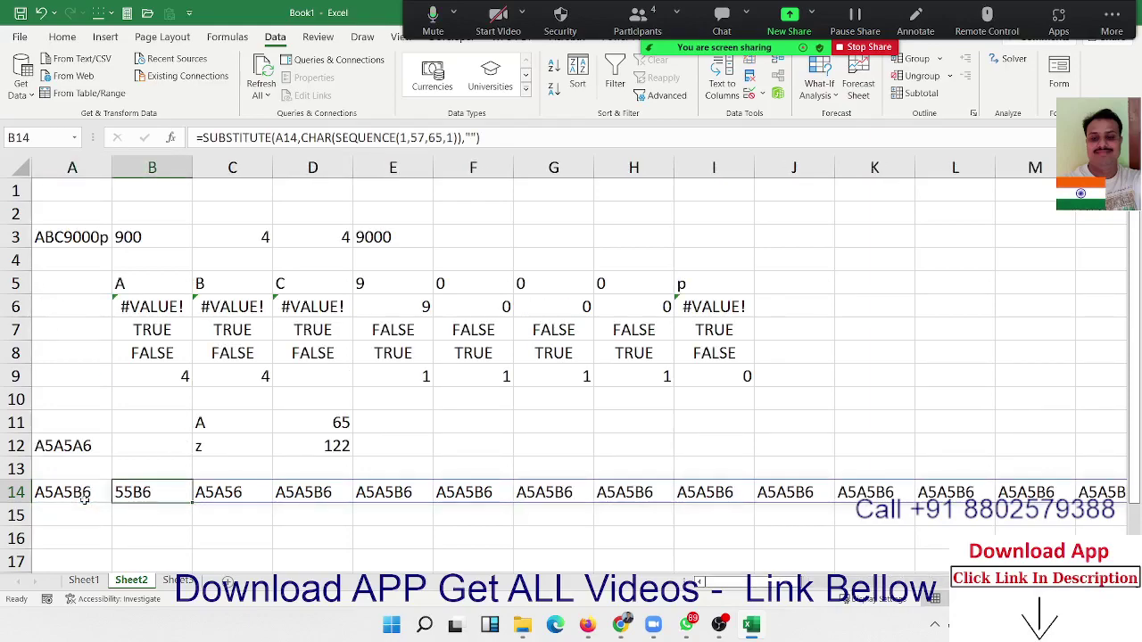
key(Right)
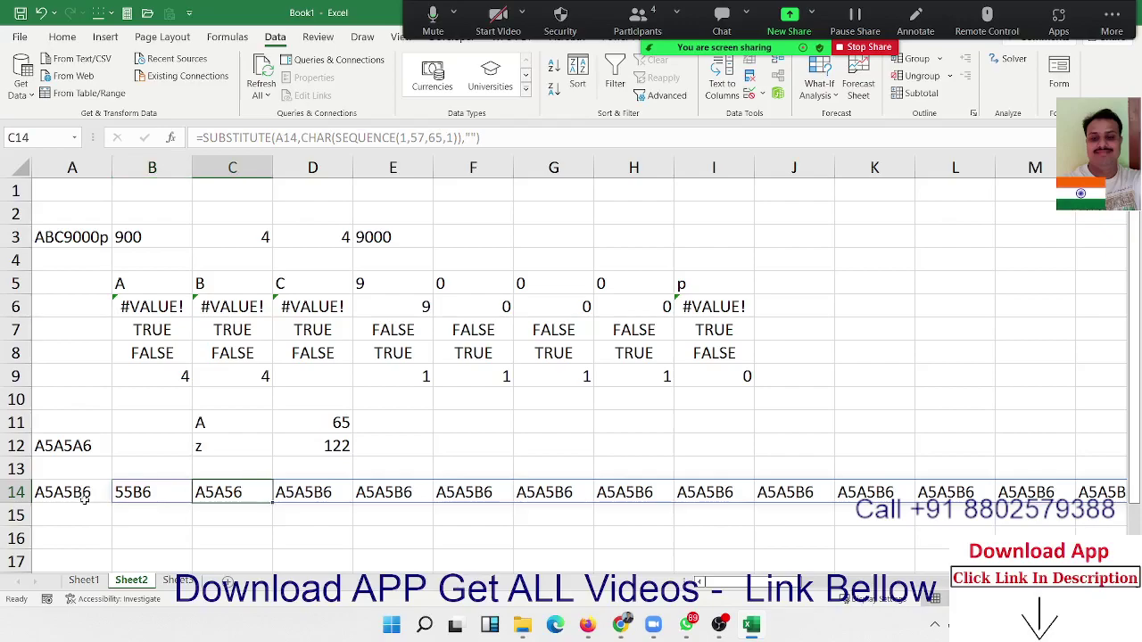
key(Right)
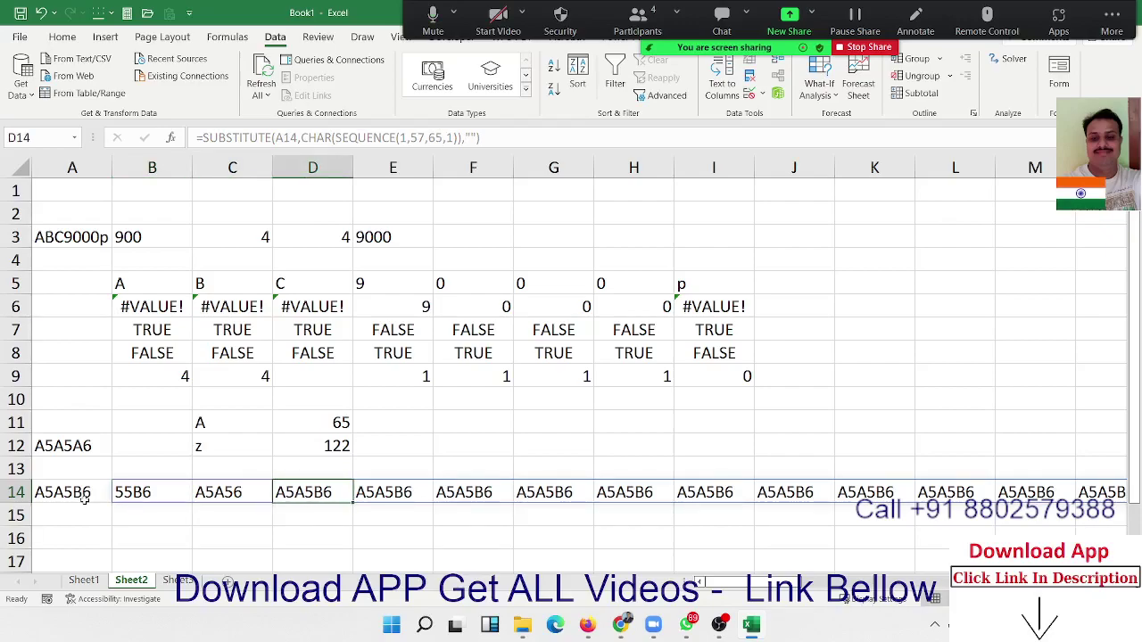
key(Left)
key(Left)
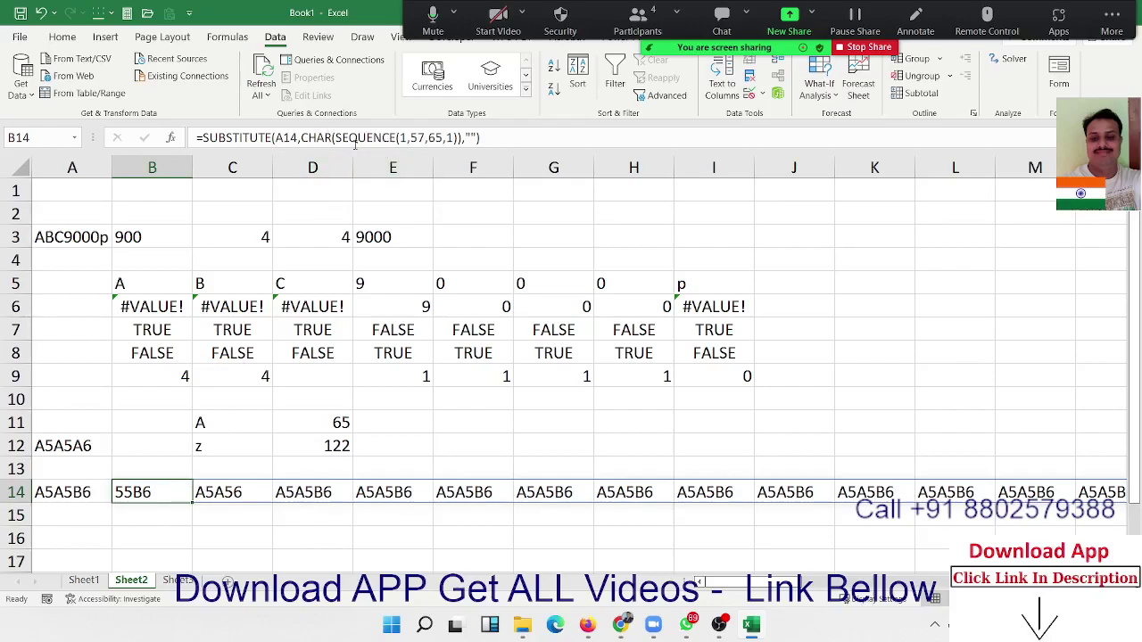
Step: Review B14's formula, then delete it so no spilled results remain in row 14
double_click(287, 139)
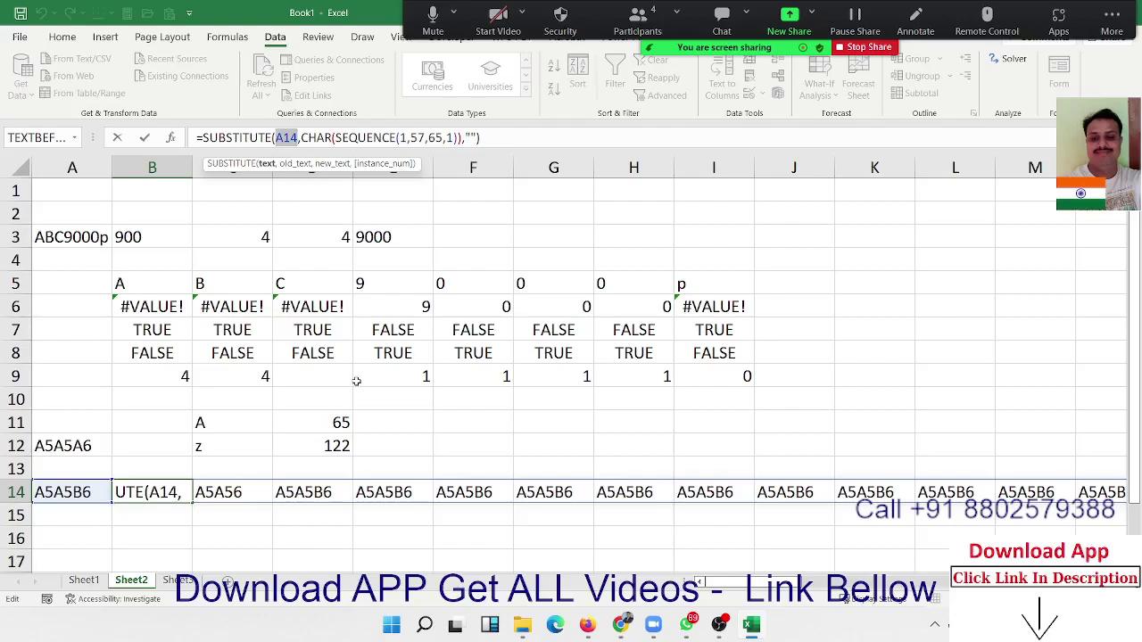
key(Return)
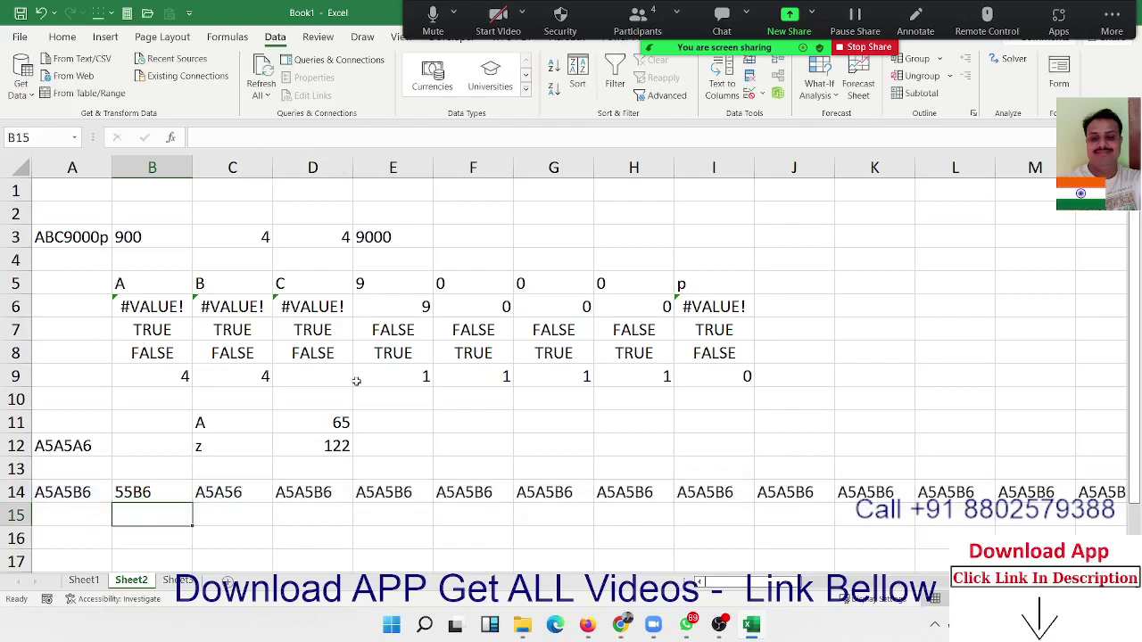
key(Up)
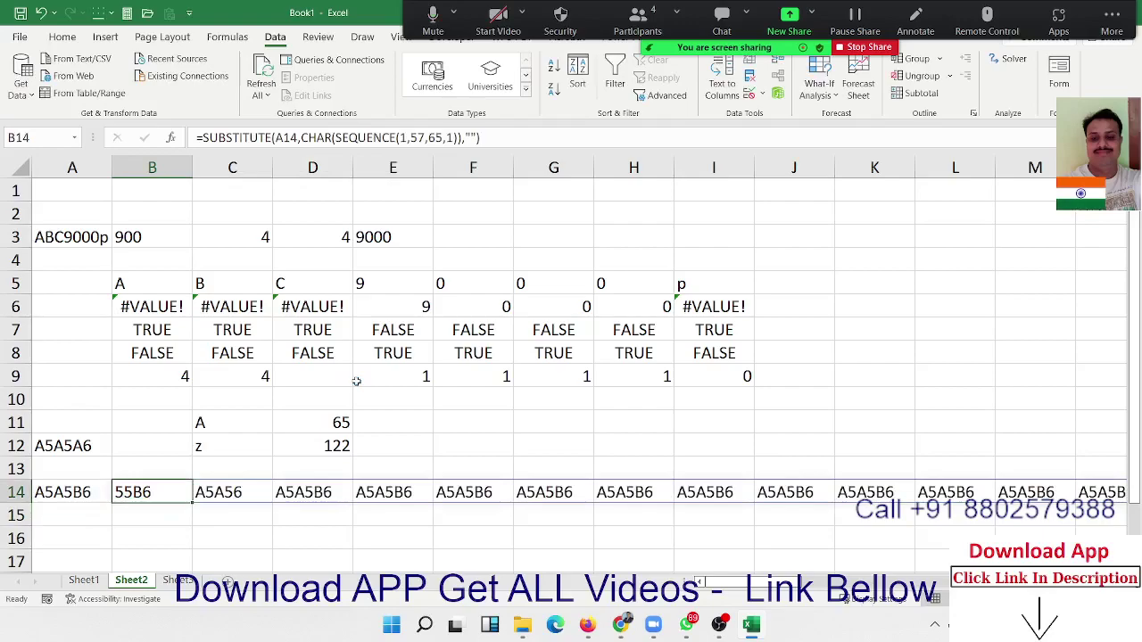
key(Delete)
key(Up)
key(Up)
key(Left)
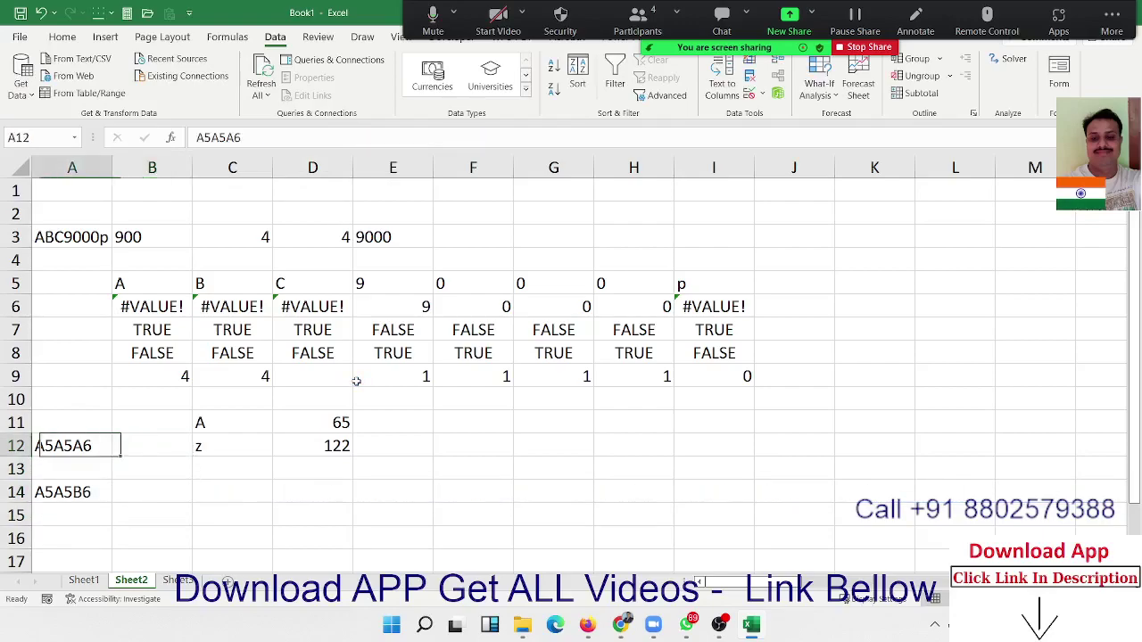
key(Down)
key(Down)
key(Up)
key(Up)
key(Up)
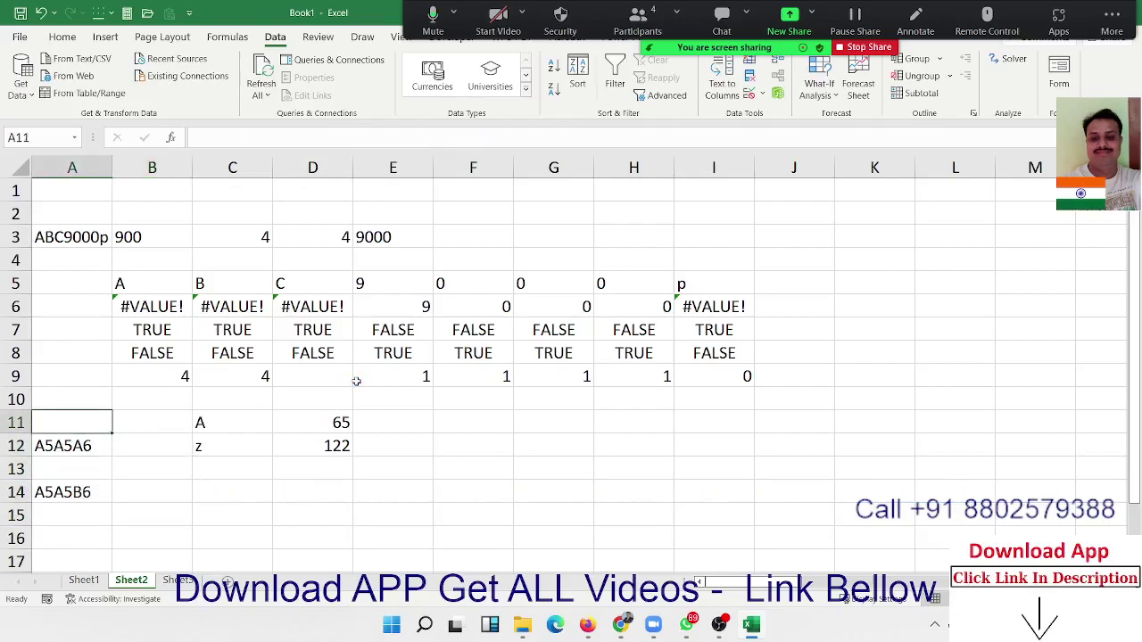
key(Up)
key(Up)
key(Up)
key(Up)
key(Up)
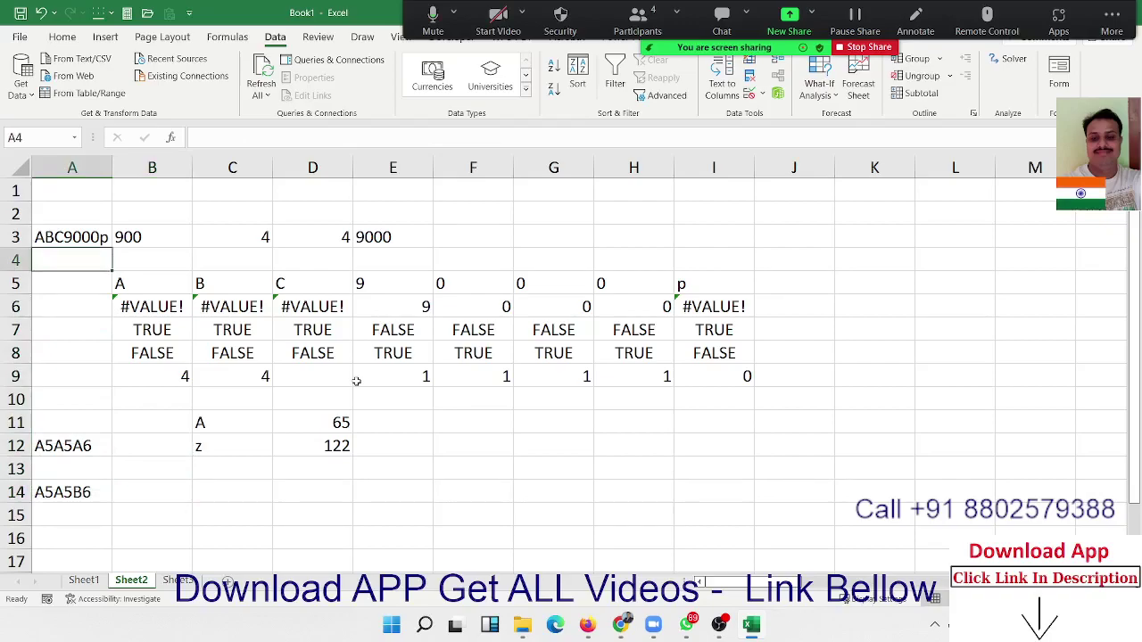